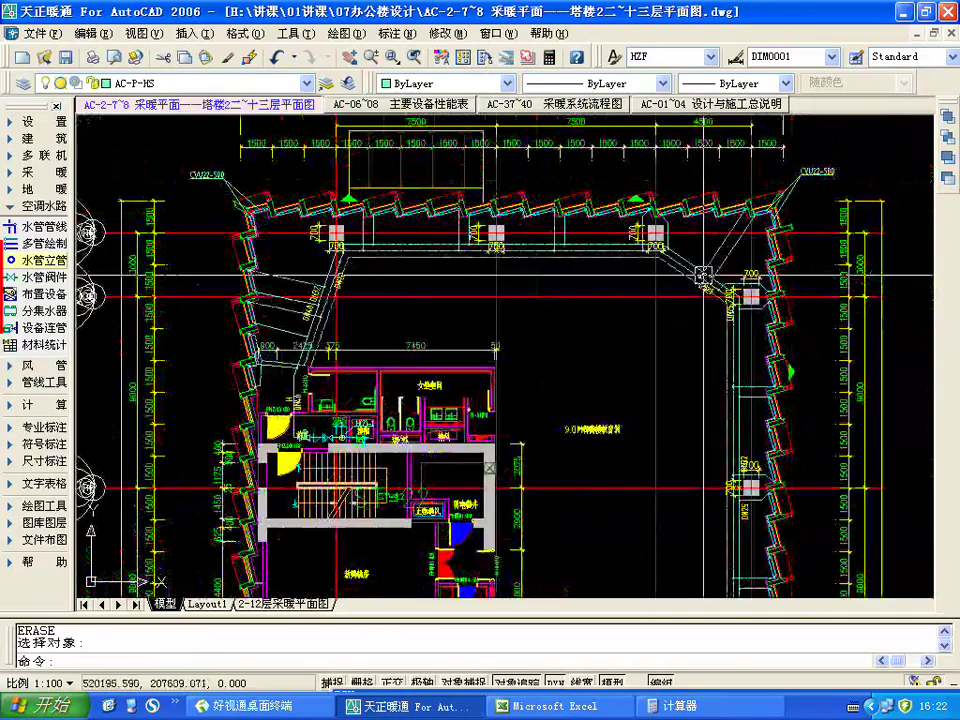
- Look over the tower heating plan around the riser area and bring up the AC-37~40 采暖系统流程图 drawing
scroll(425, 298, up, 2)
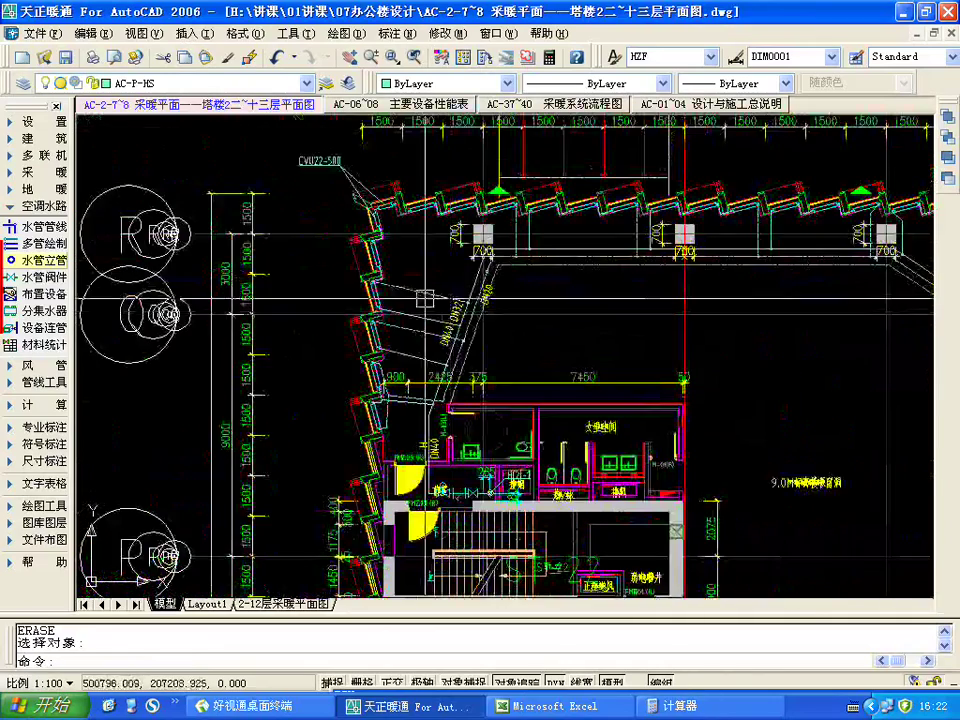
scroll(425, 298, up, 1)
scroll(530, 341, down, 5)
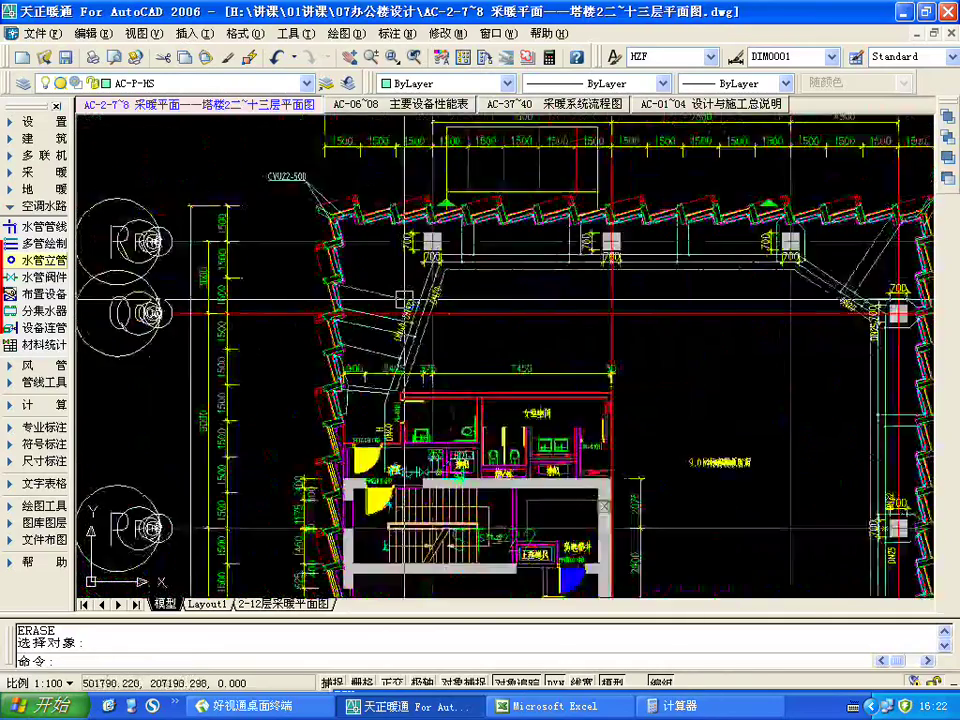
key(ctrl+Tab)
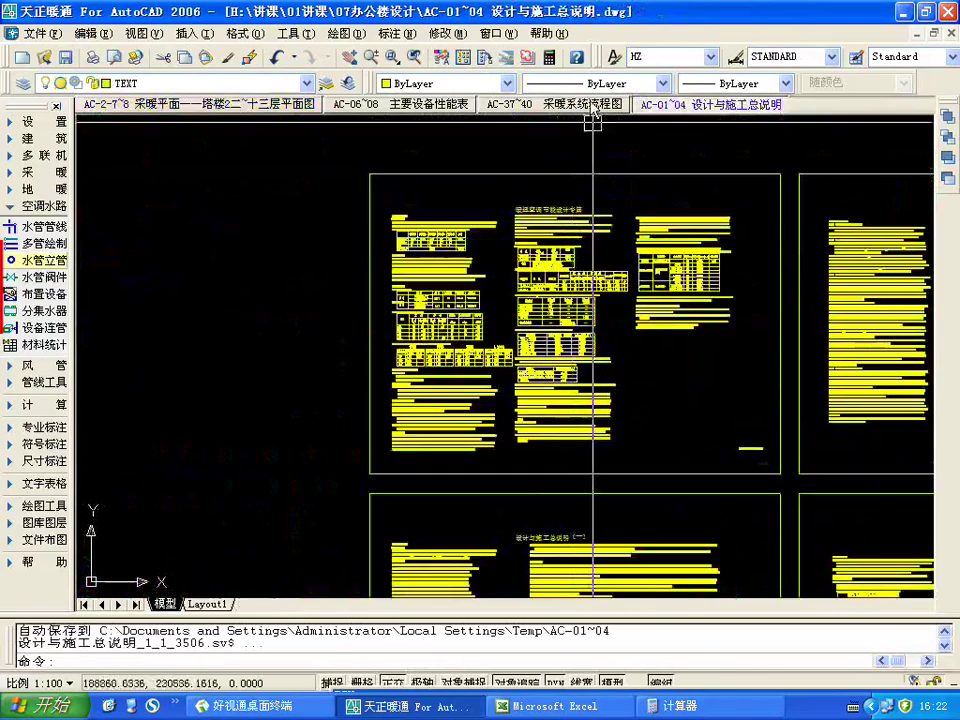
click(581, 105)
- Examine the heating flow diagram's floor branches, supply riser and return risers from the top floor down to the bottom
scroll(319, 193, down, 4)
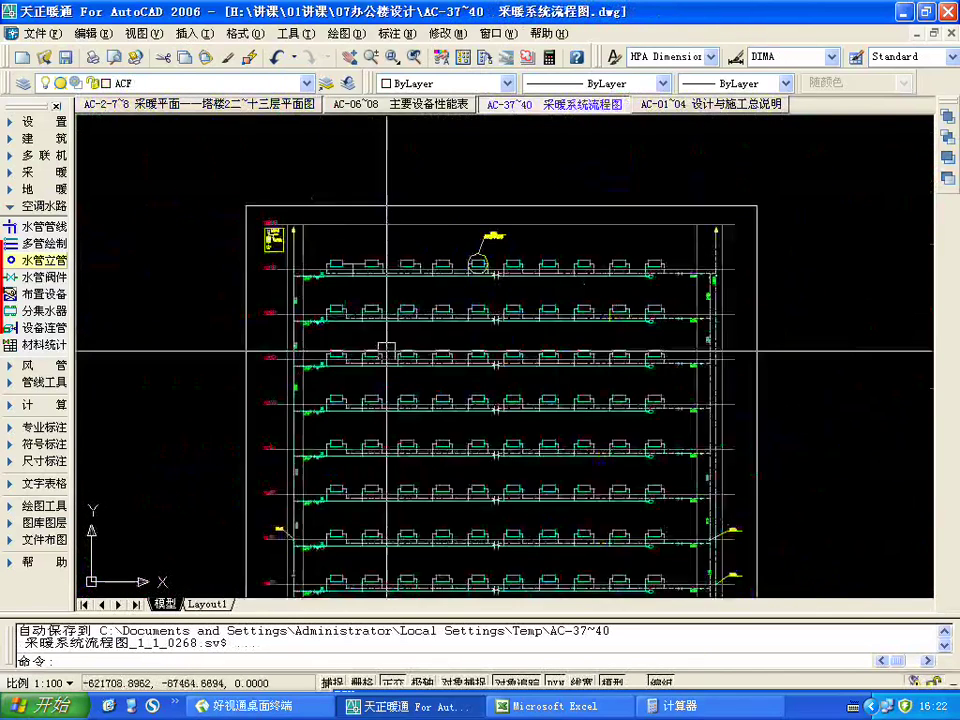
scroll(257, 265, up, 5)
scroll(257, 265, down, 2)
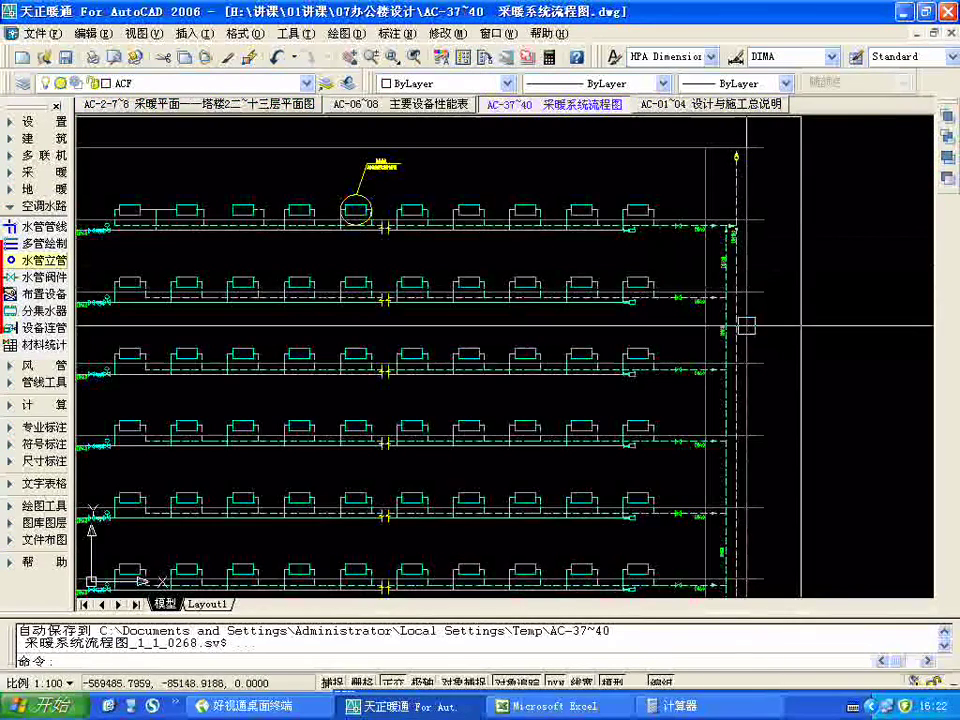
scroll(713, 241, down, 3)
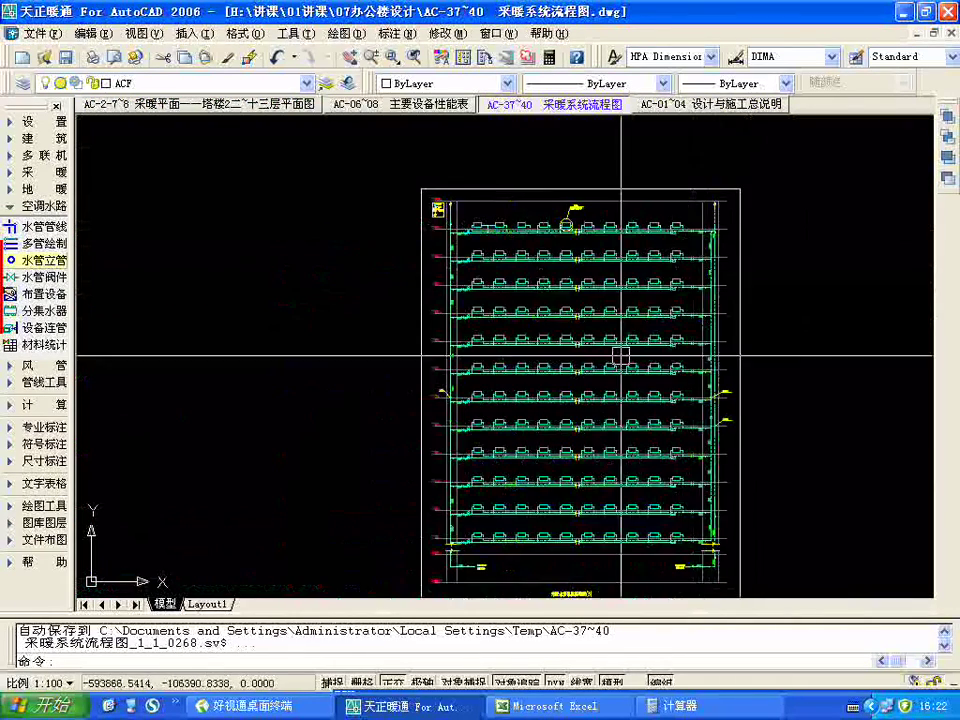
scroll(497, 425, up, 3)
scroll(497, 425, down, 3)
scroll(394, 251, up, 2)
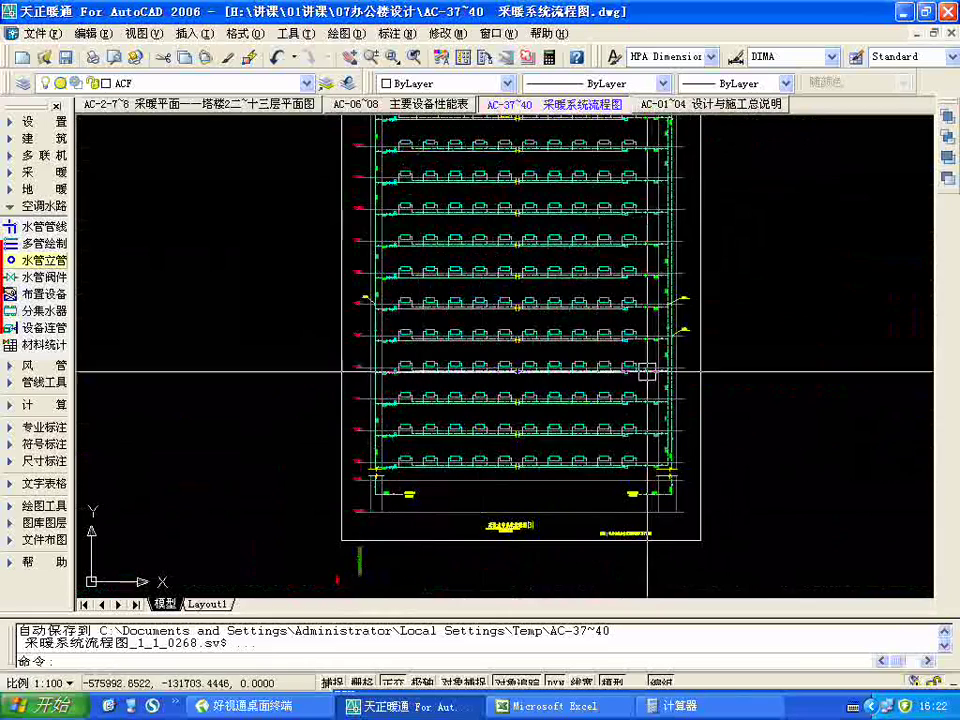
scroll(675, 478, up, 2)
scroll(675, 478, up, 1)
scroll(618, 553, down, 2)
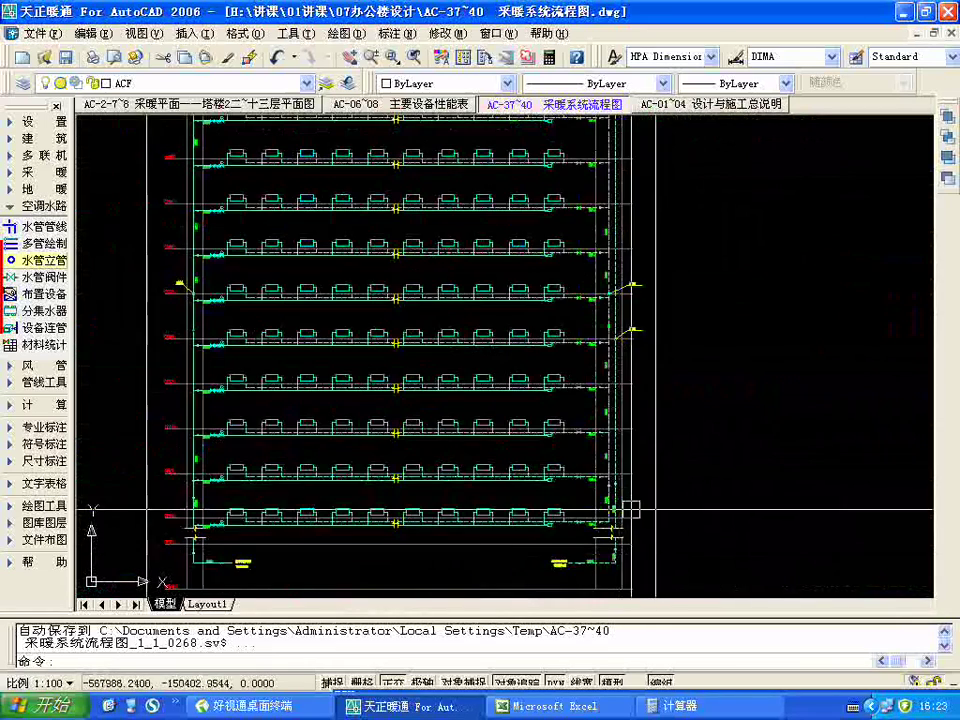
scroll(640, 260, down, 2)
scroll(630, 229, up, 5)
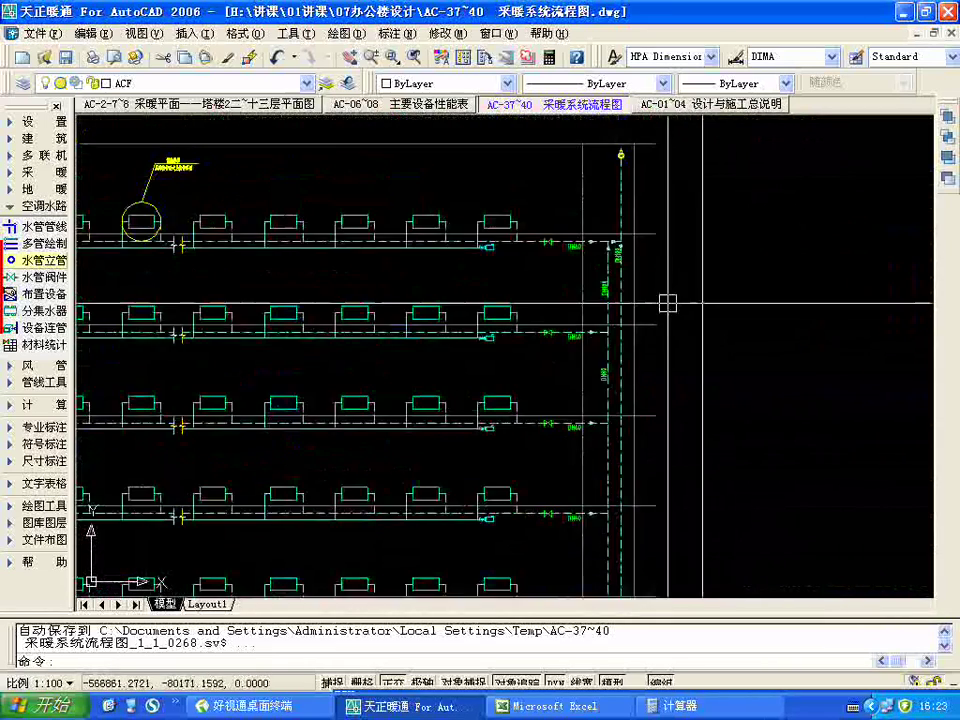
scroll(616, 252, down, 5)
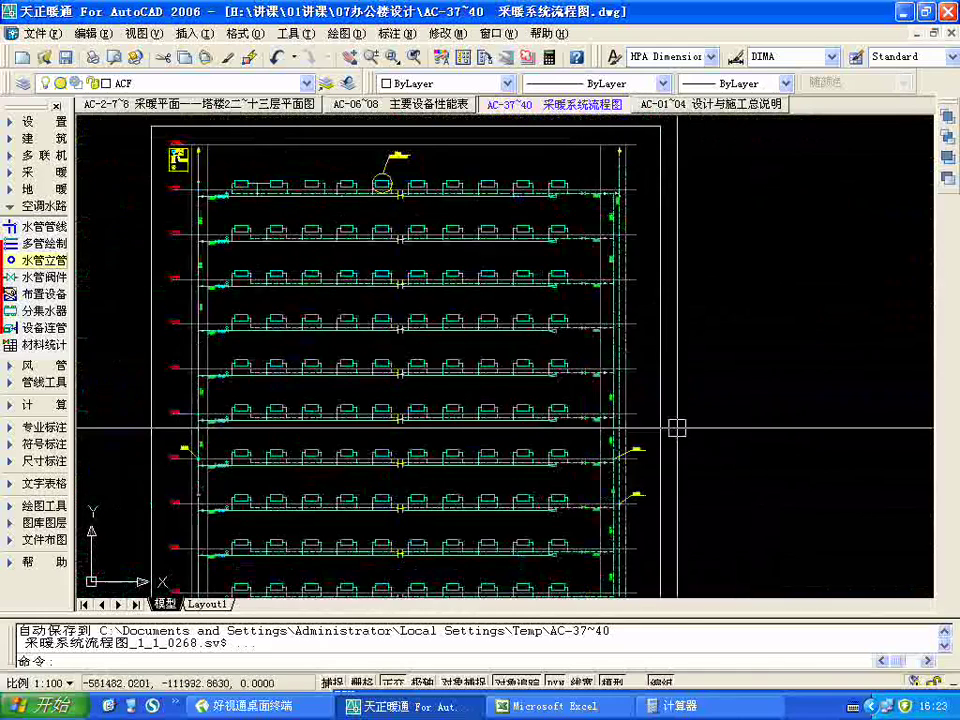
scroll(657, 215, up, 3)
scroll(578, 205, down, 6)
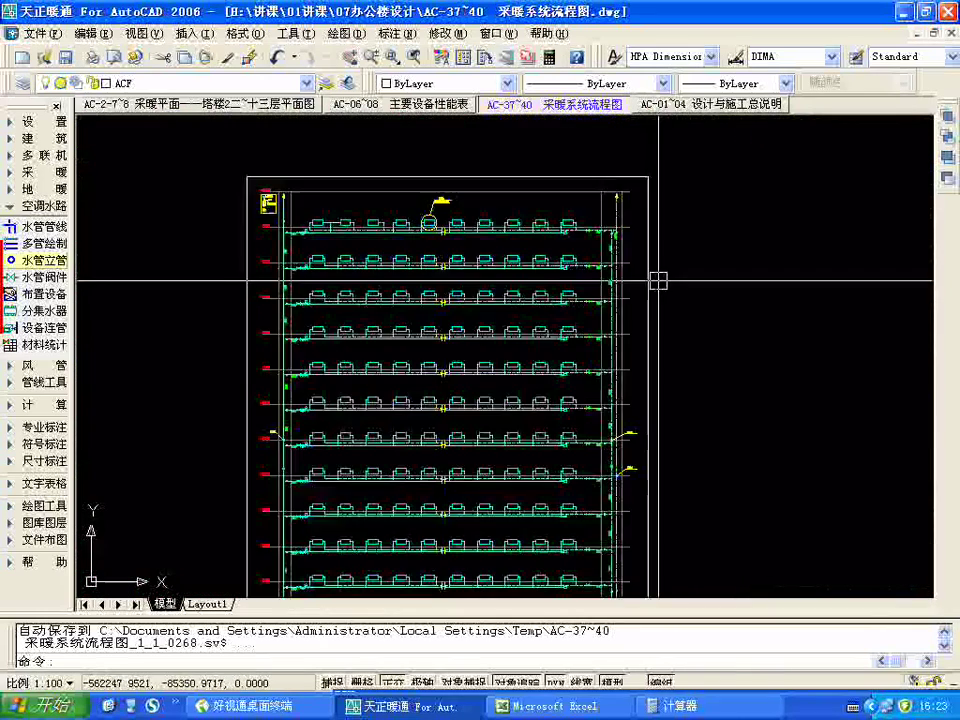
scroll(613, 203, up, 2)
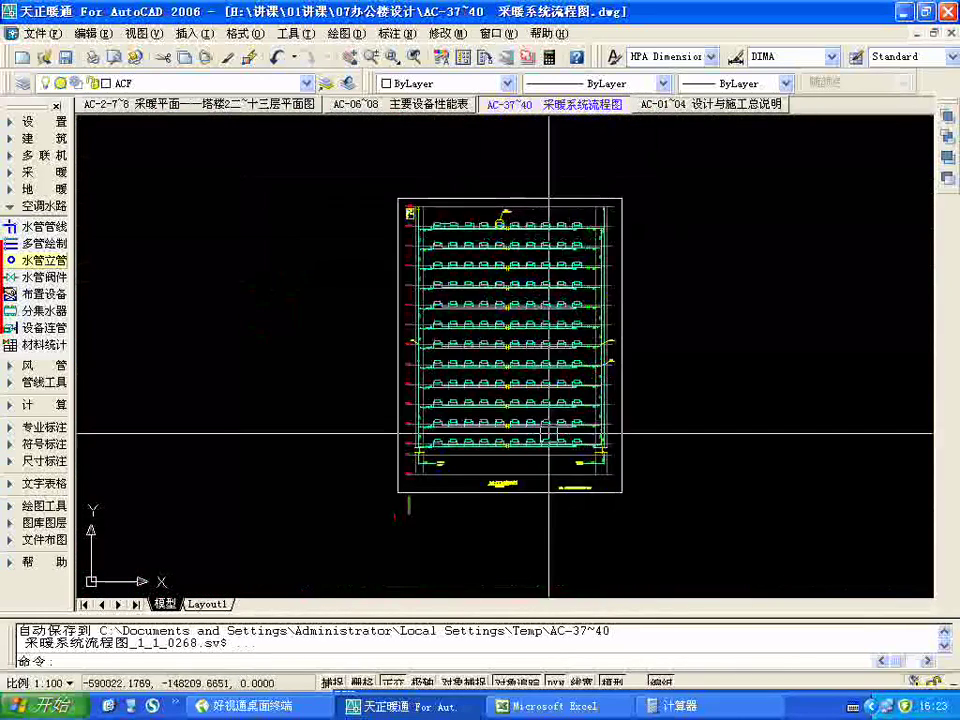
scroll(553, 435, up, 3)
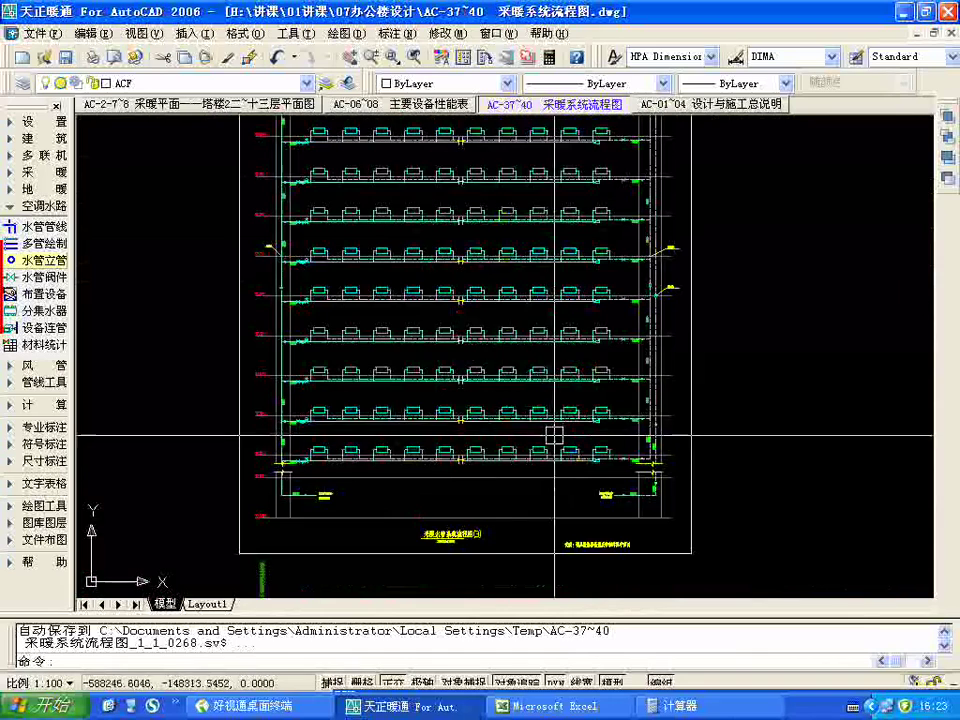
- Return to the heating flow diagram and examine its top corner and the lowest floors' connections to the return risers
click(740, 110)
click(560, 104)
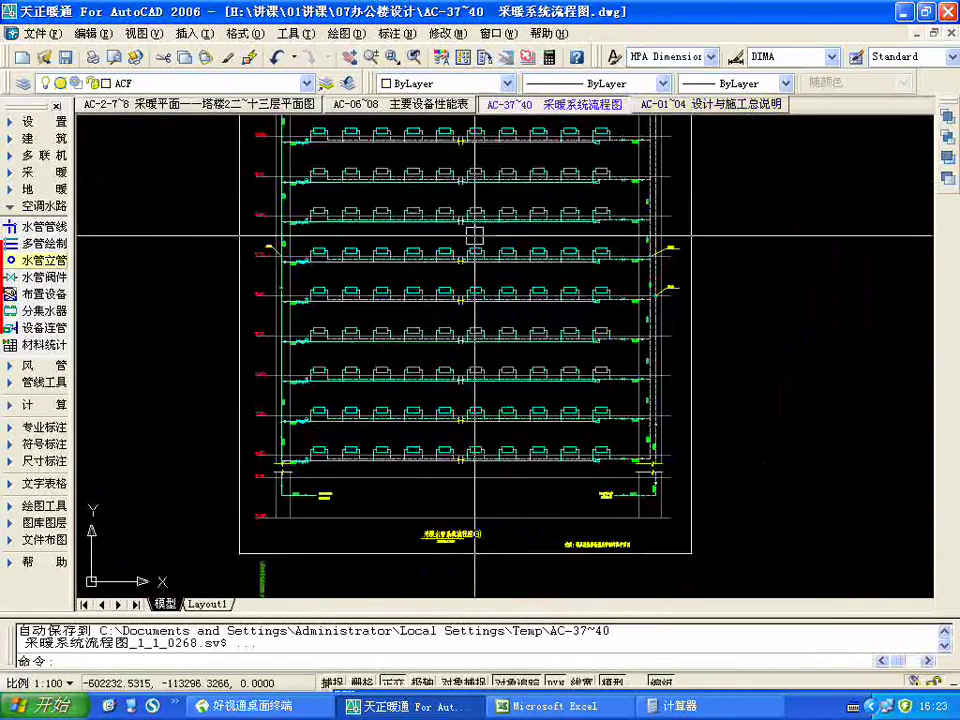
scroll(439, 161, down, 3)
scroll(392, 183, up, 2)
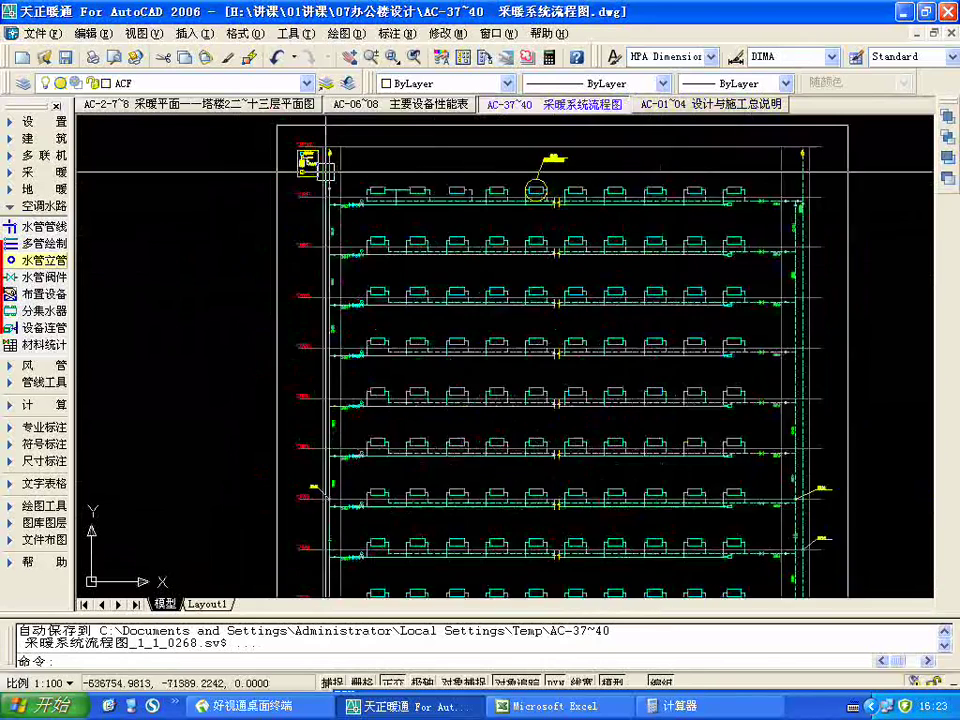
scroll(519, 446, down, 3)
scroll(584, 418, up, 6)
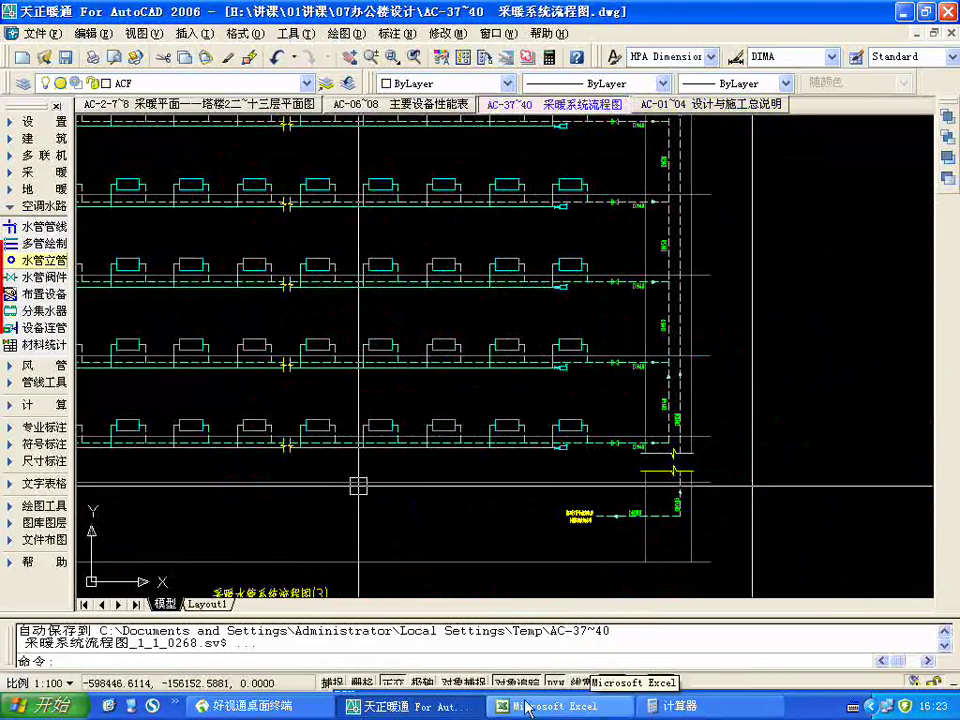
- Switch to 好视通桌面终端, read the chat messages in the enlarged chat window, and return to the flow diagram
click(180, 683)
click(255, 706)
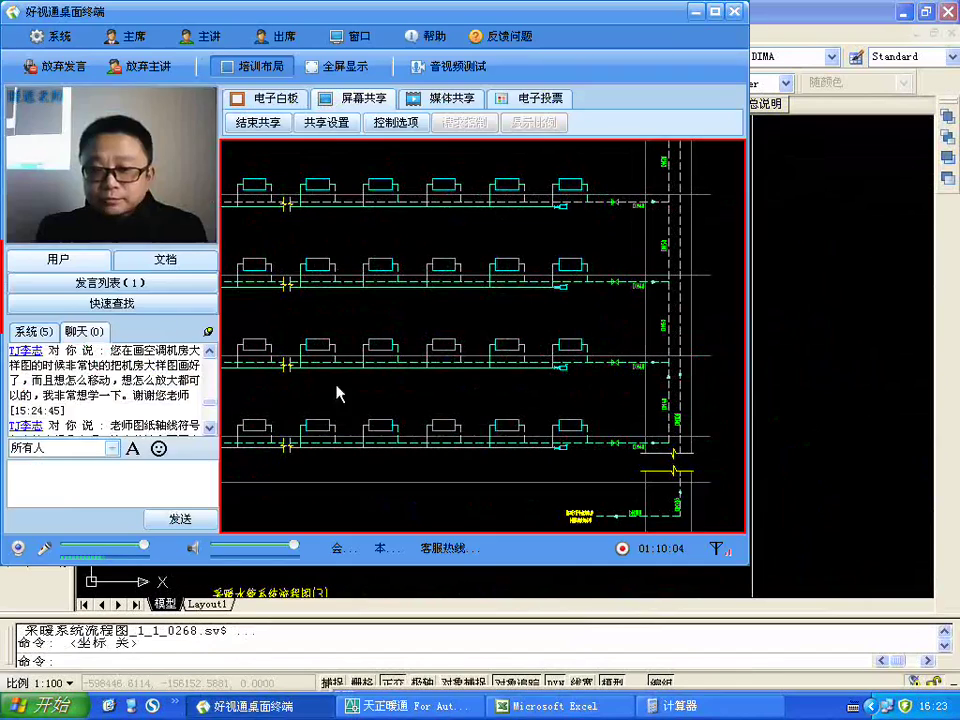
click(208, 331)
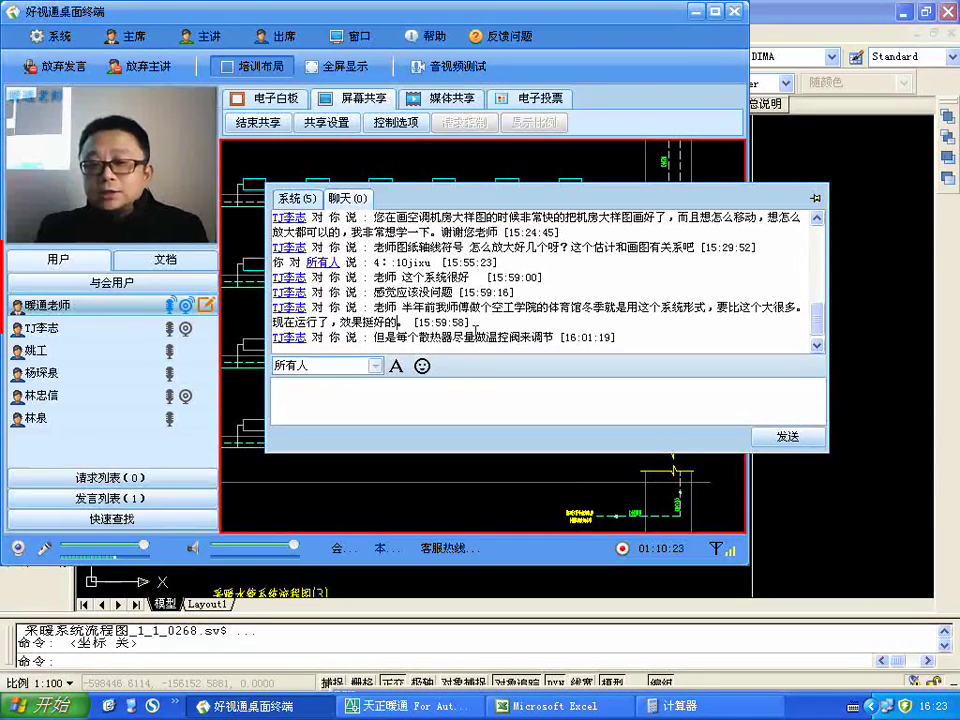
click(800, 230)
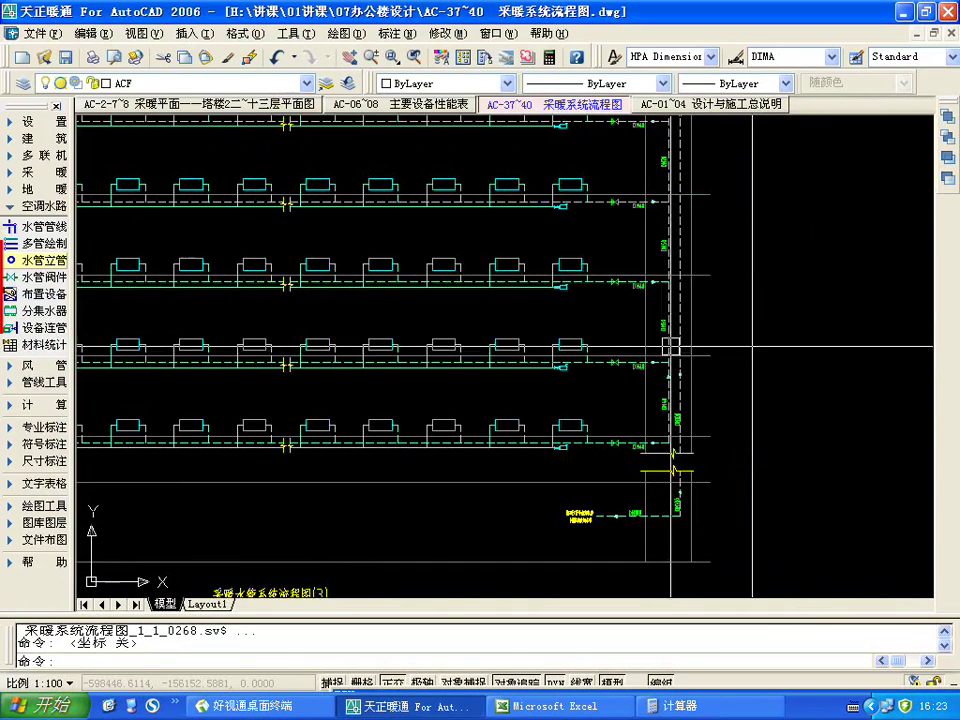
- Examine how the first radiators on the top-floor branch connect to the supply and return pipes
scroll(675, 339, down, 6)
scroll(516, 302, up, 7)
scroll(605, 310, up, 2)
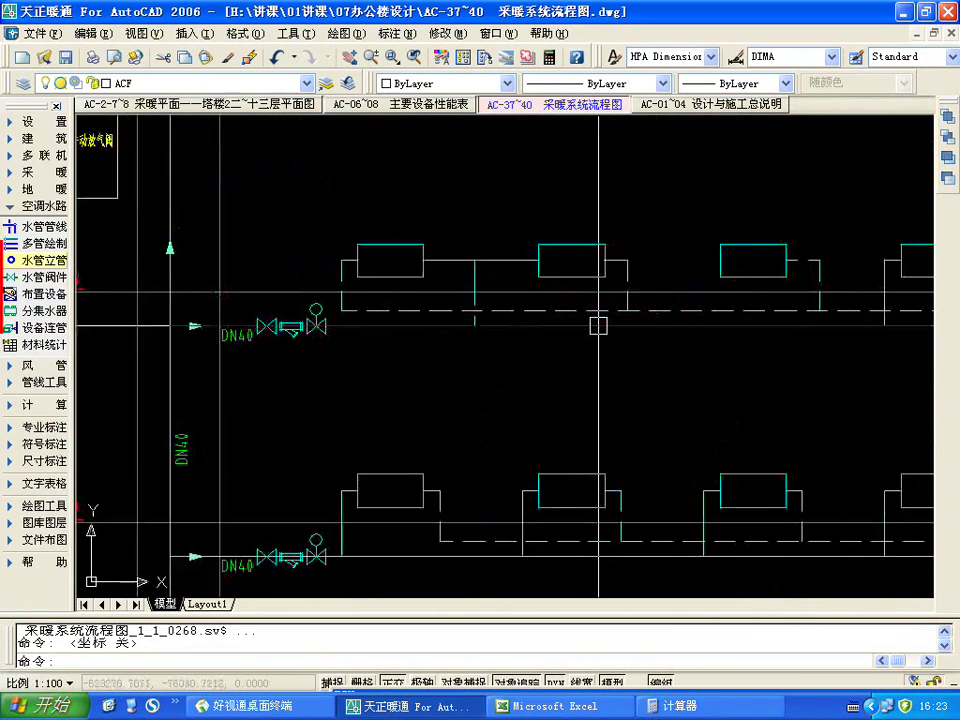
scroll(598, 326, down, 2)
scroll(524, 284, up, 2)
scroll(460, 262, up, 2)
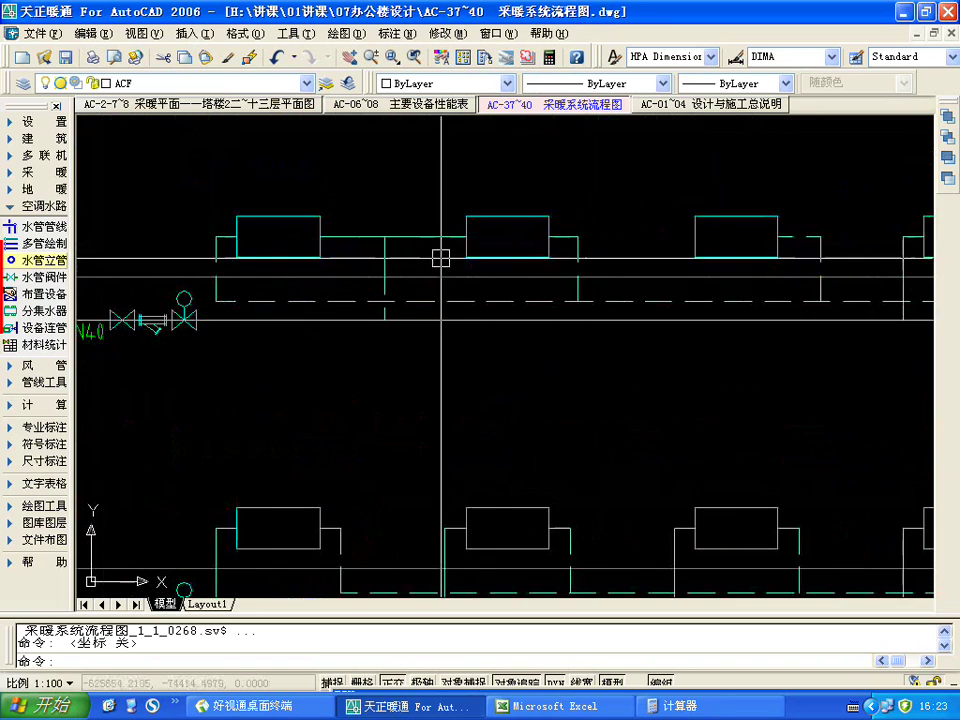
scroll(505, 312, down, 2)
scroll(454, 282, up, 2)
scroll(377, 287, up, 2)
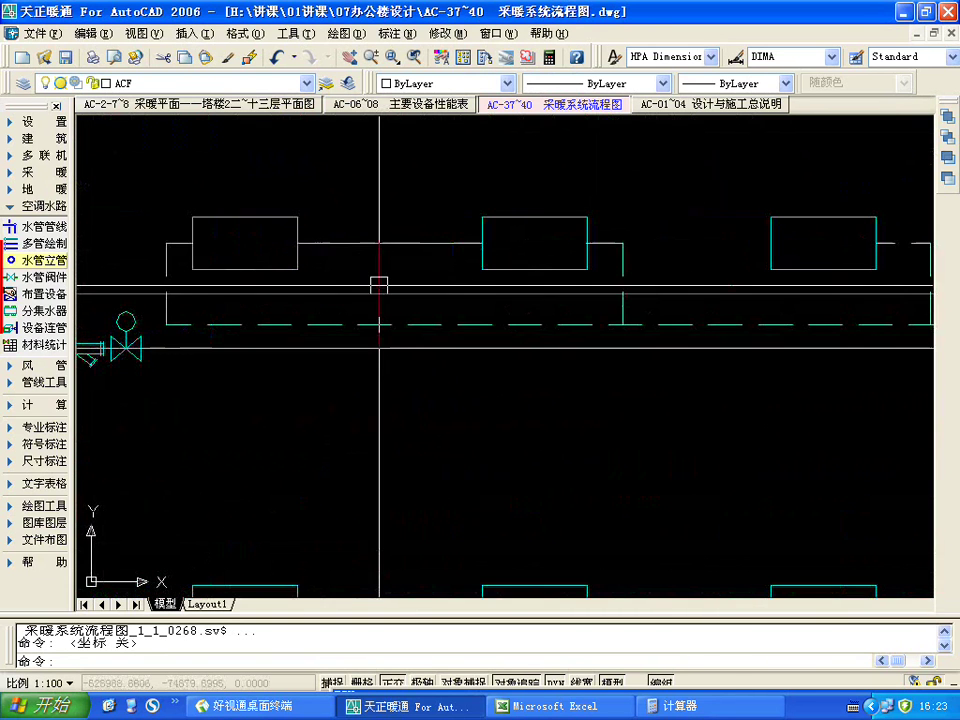
scroll(372, 265, down, 3)
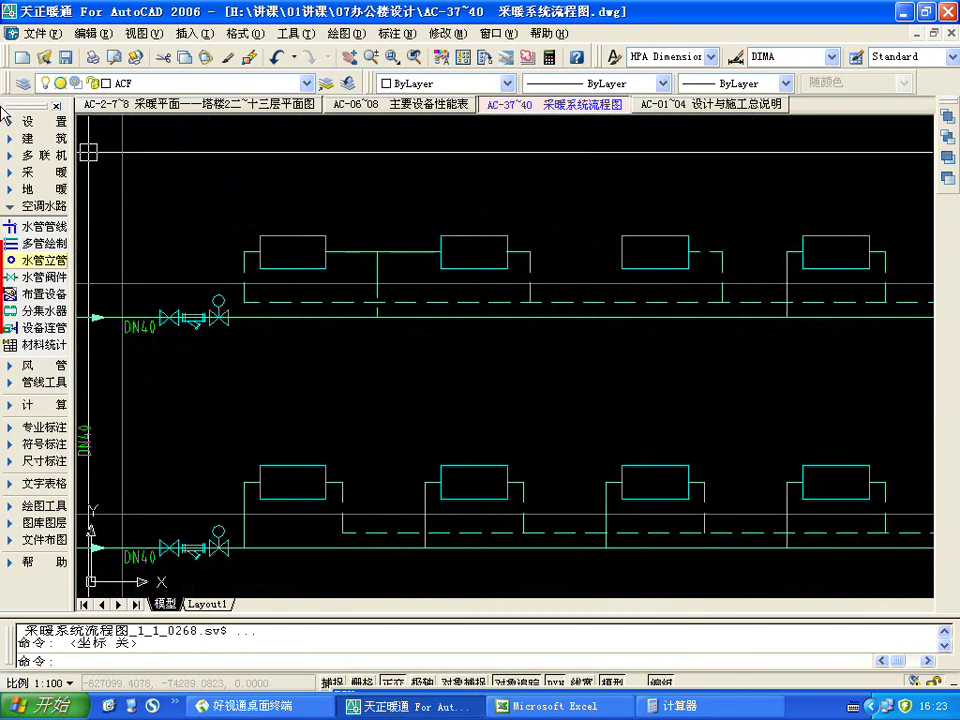
- Open the heating detail drawing library (大样图库)
click(39, 209)
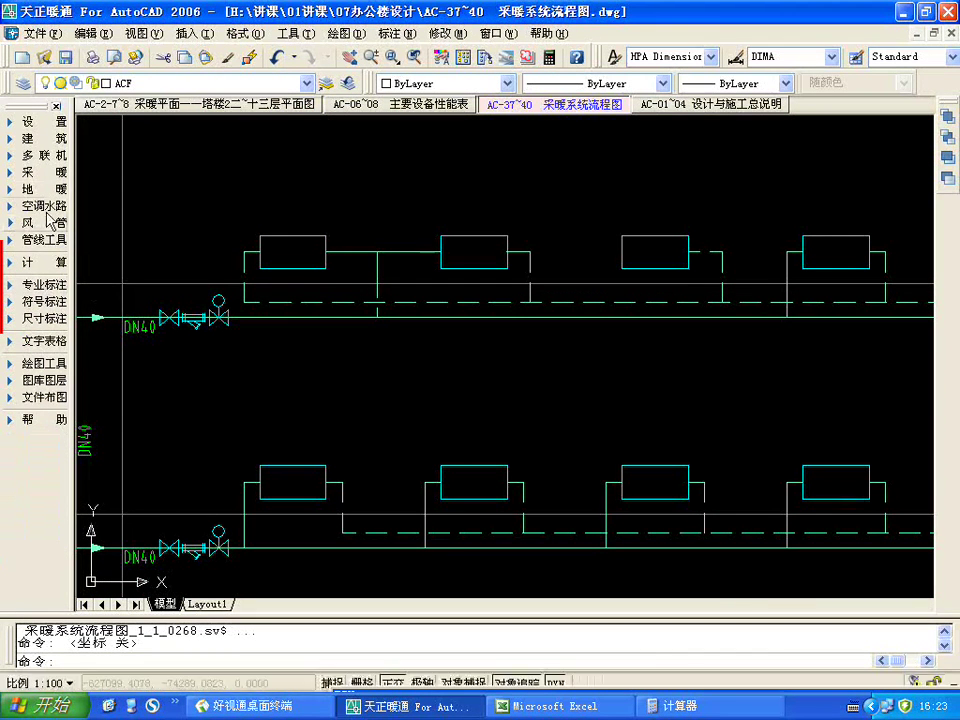
click(55, 173)
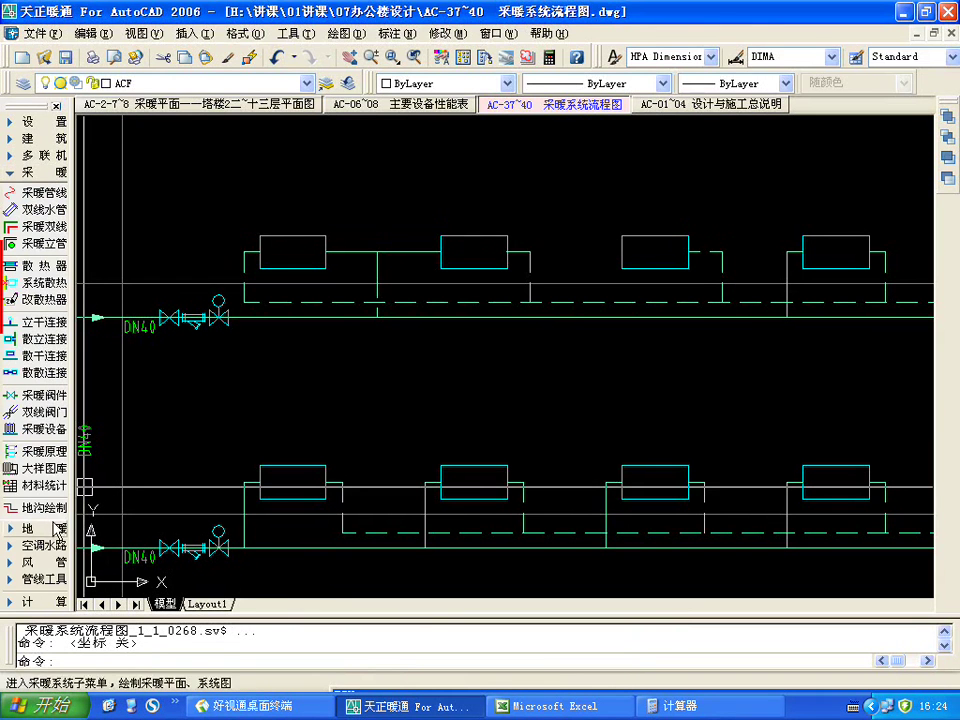
click(45, 468)
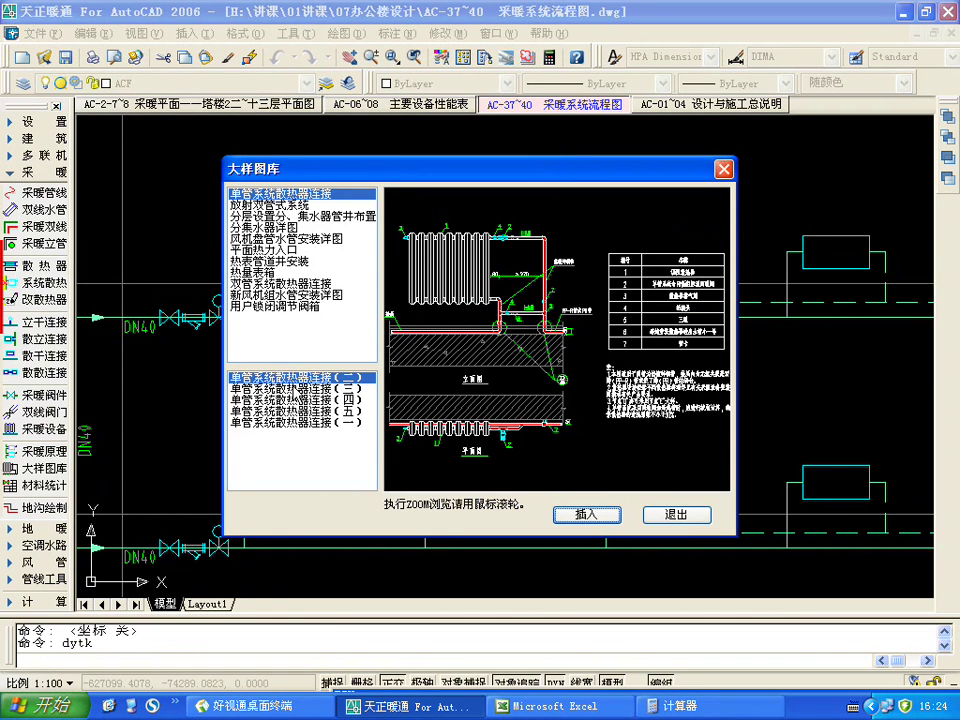
- Preview the 单管系统散热器连接 details (三), (四), (一) and (二) in the detail library
click(299, 389)
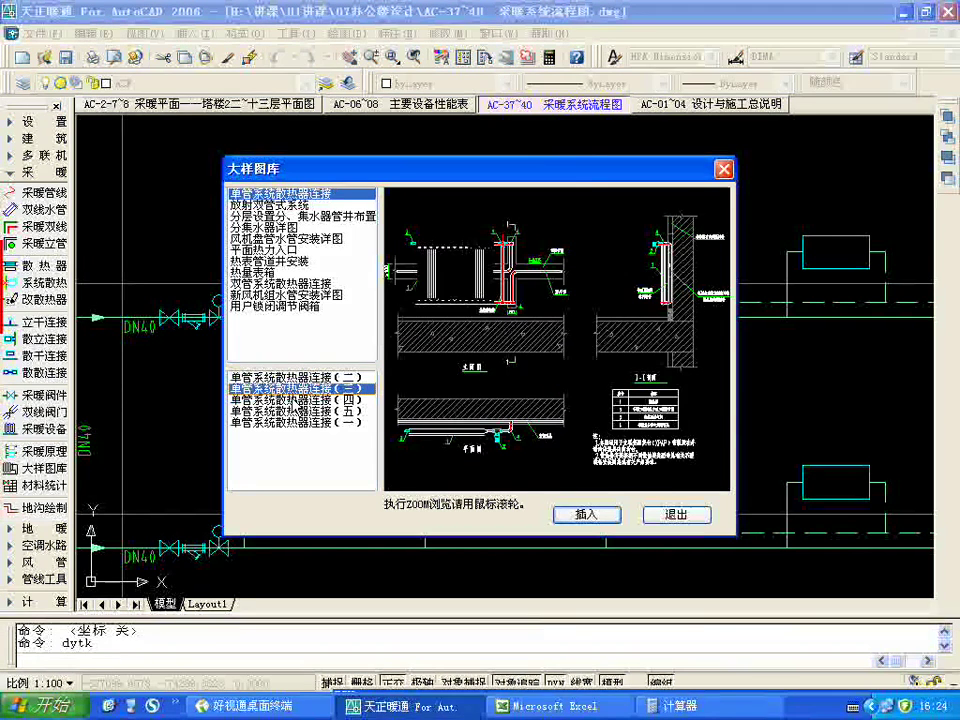
click(300, 399)
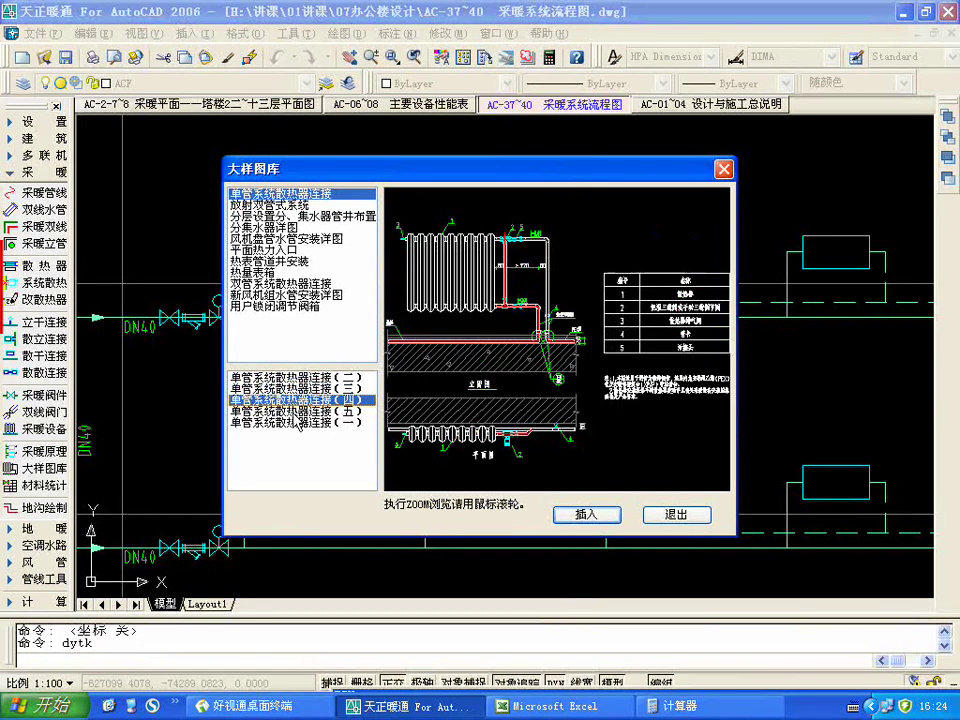
click(318, 423)
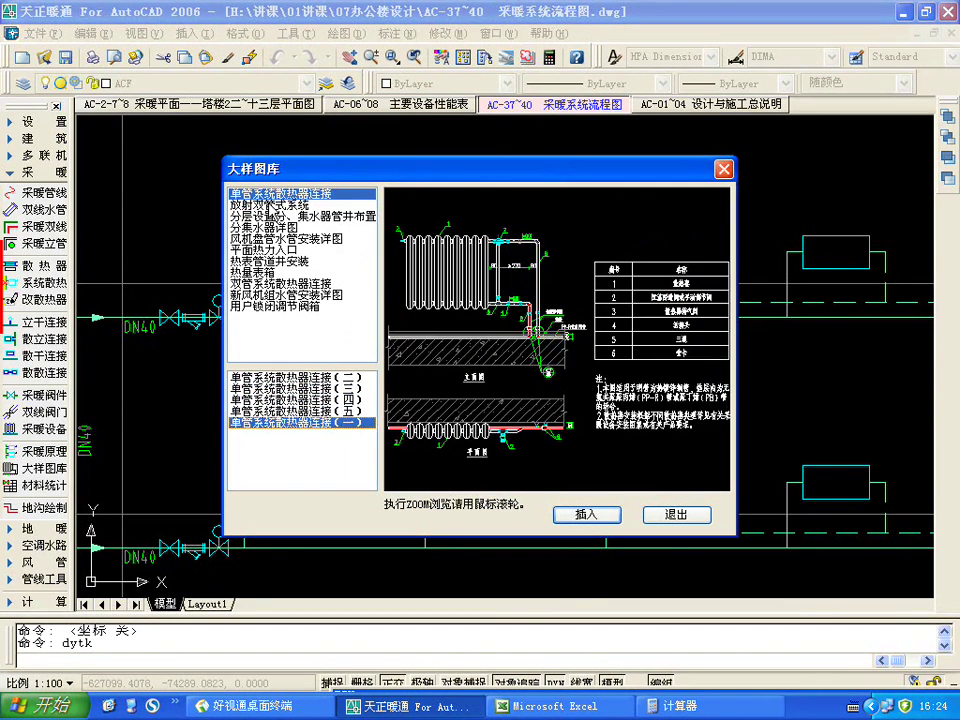
click(300, 377)
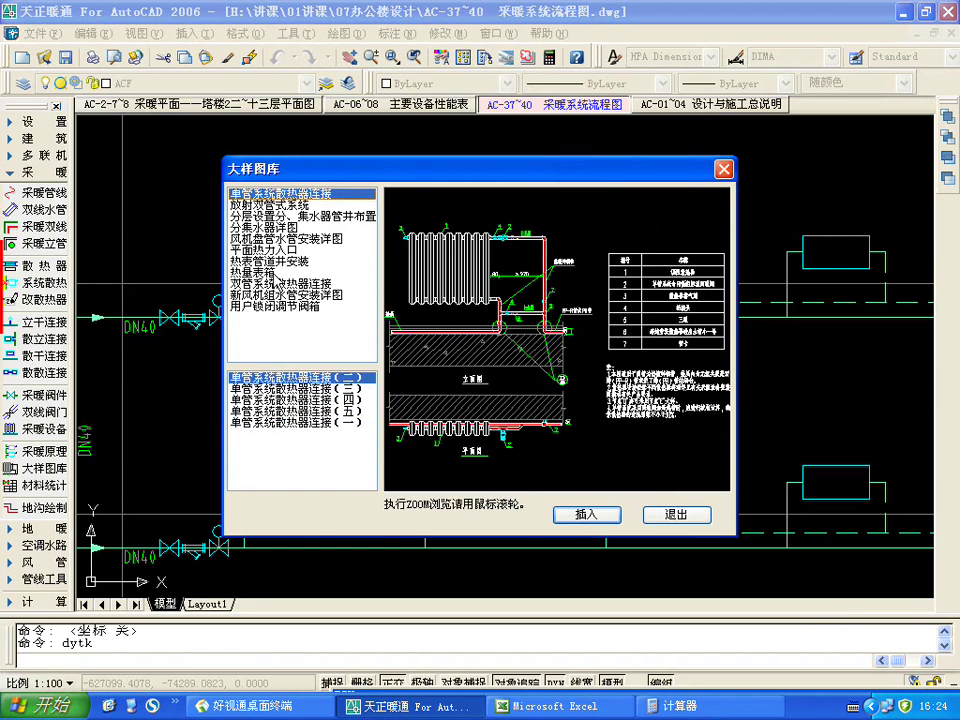
- Insert the 双管系统散热器连接(二) detail into the blank area above the flow diagram's frame and inspect its radiator piping
click(302, 284)
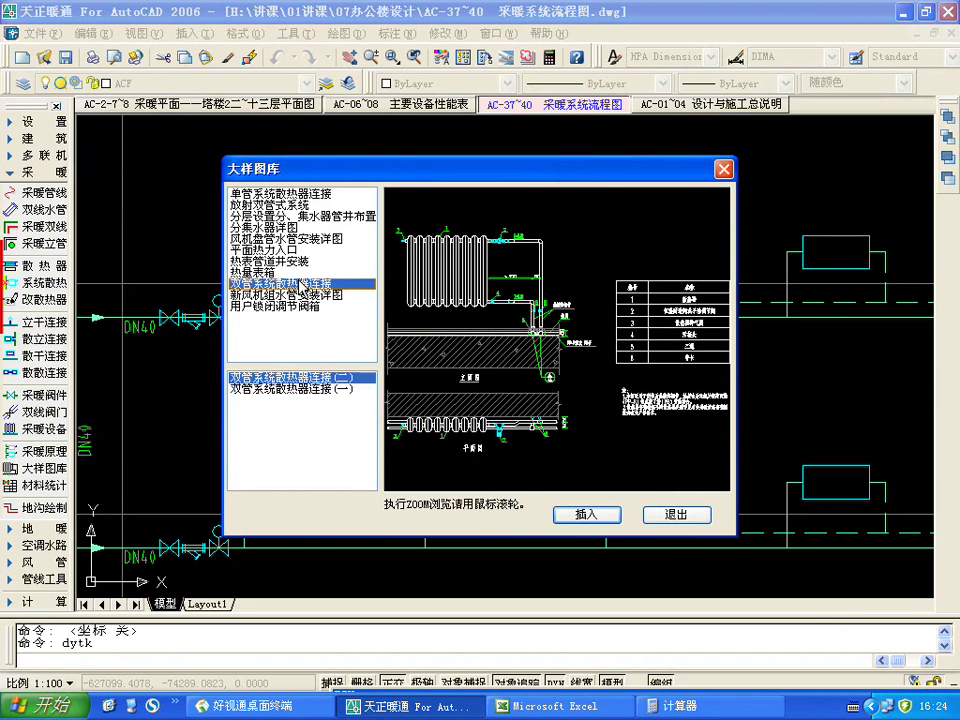
click(293, 389)
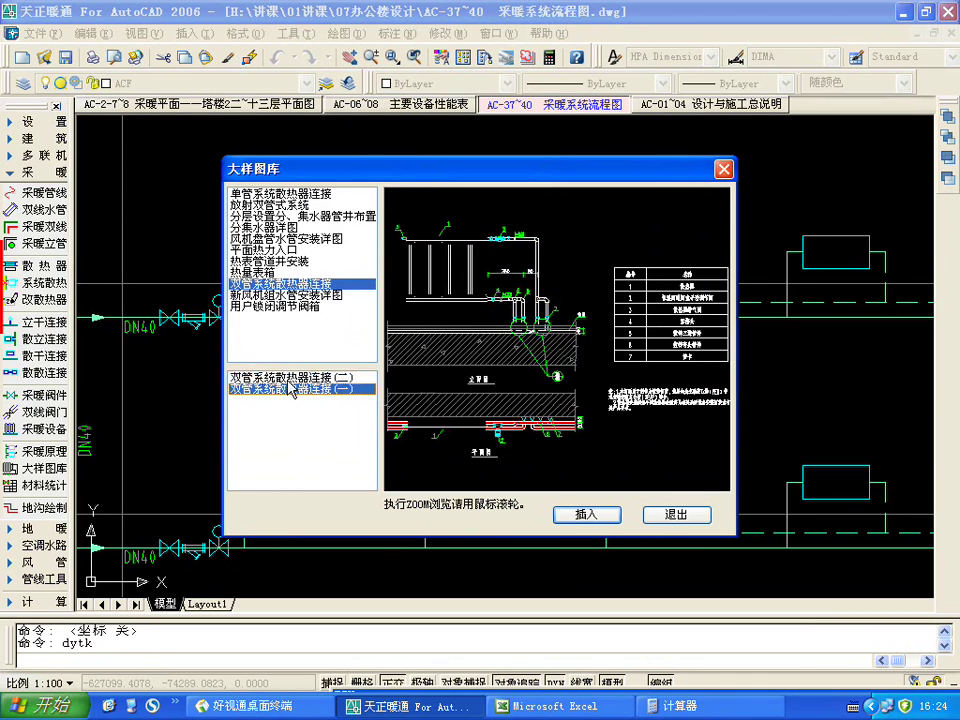
click(315, 380)
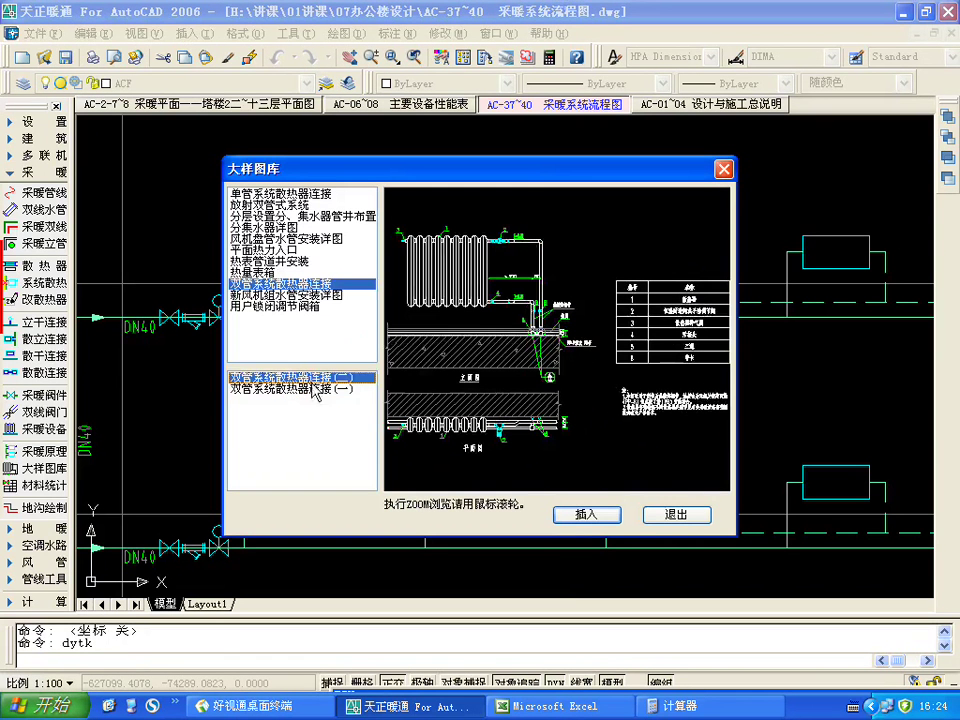
click(586, 515)
scroll(583, 490, down, 3)
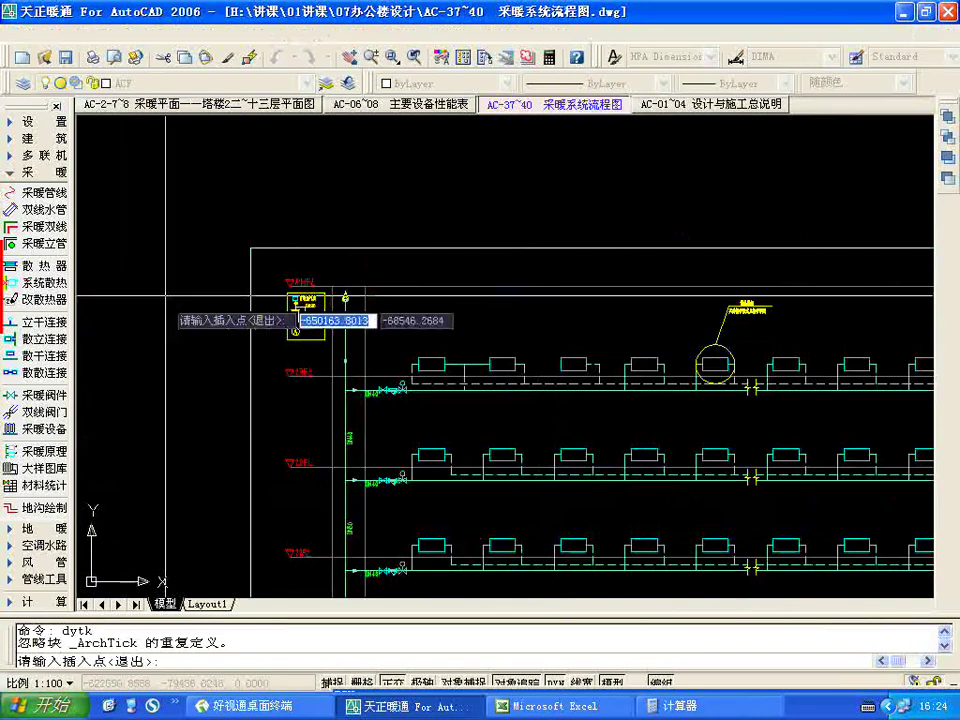
click(304, 210)
scroll(317, 208, up, 3)
scroll(640, 405, up, 2)
scroll(650, 413, down, 2)
scroll(650, 412, up, 4)
scroll(600, 330, down, 2)
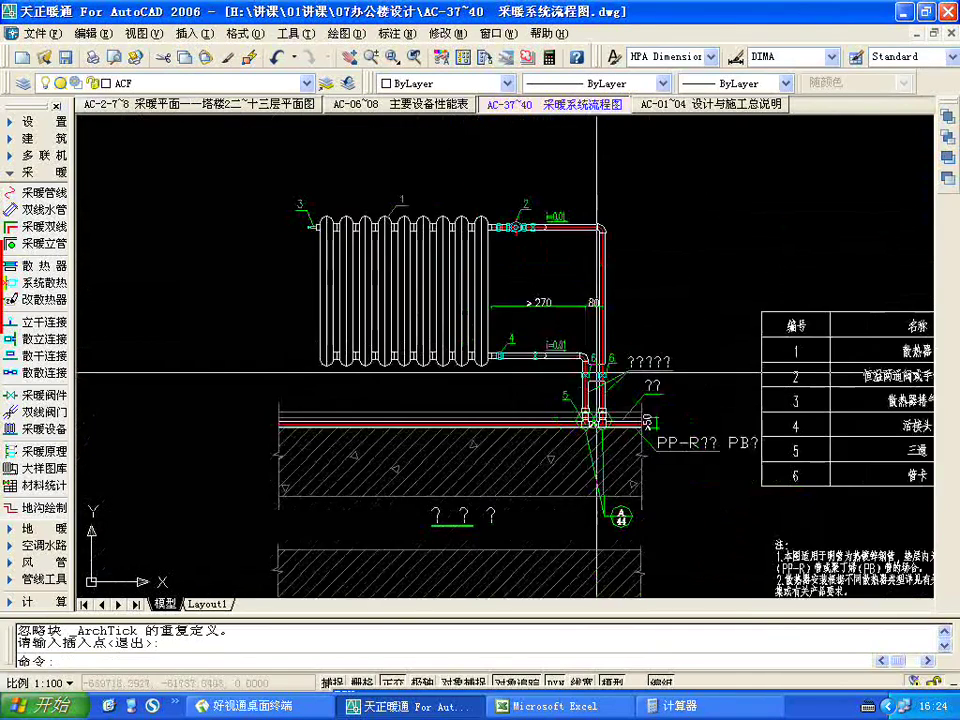
middle_drag(695, 302, 580, 302)
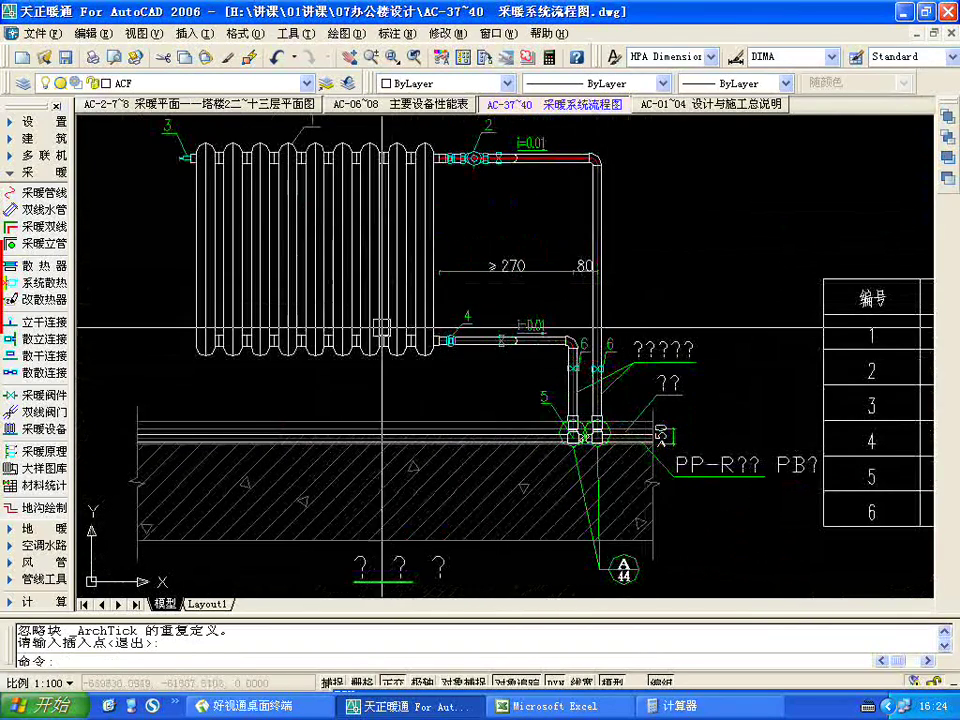
scroll(415, 340, down, 2)
click(228, 57)
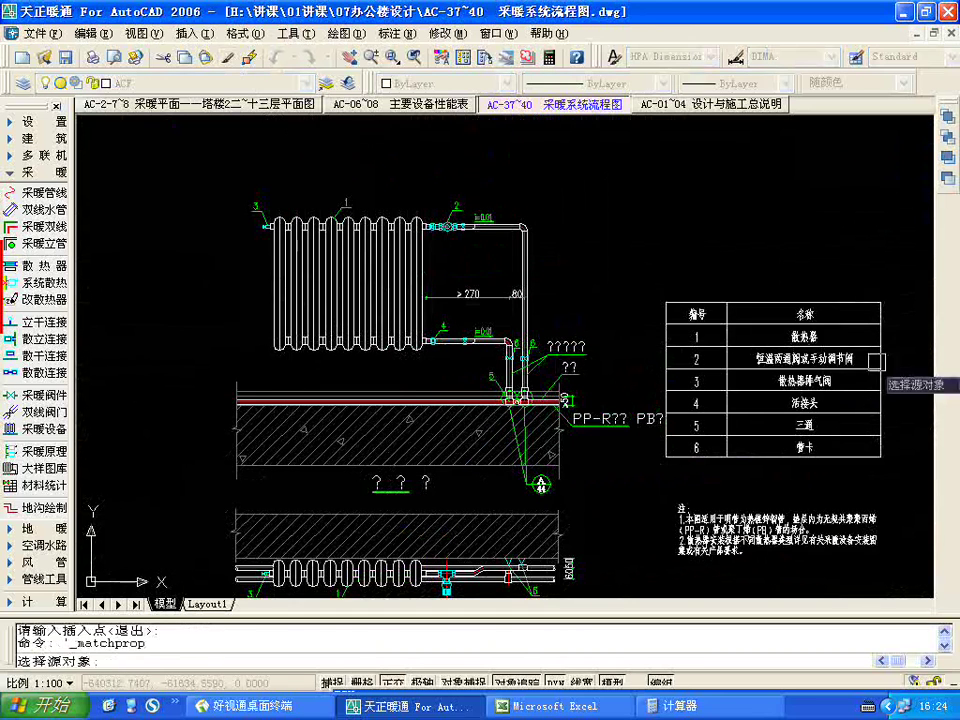
click(830, 378)
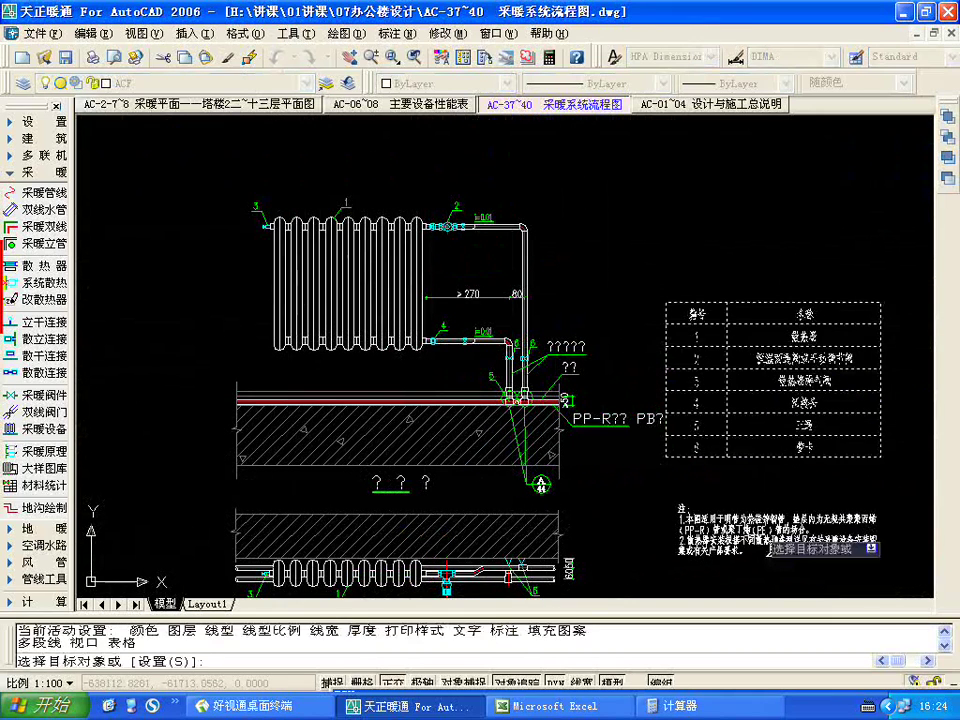
key(Escape)
key(space)
click(667, 440)
key(Escape)
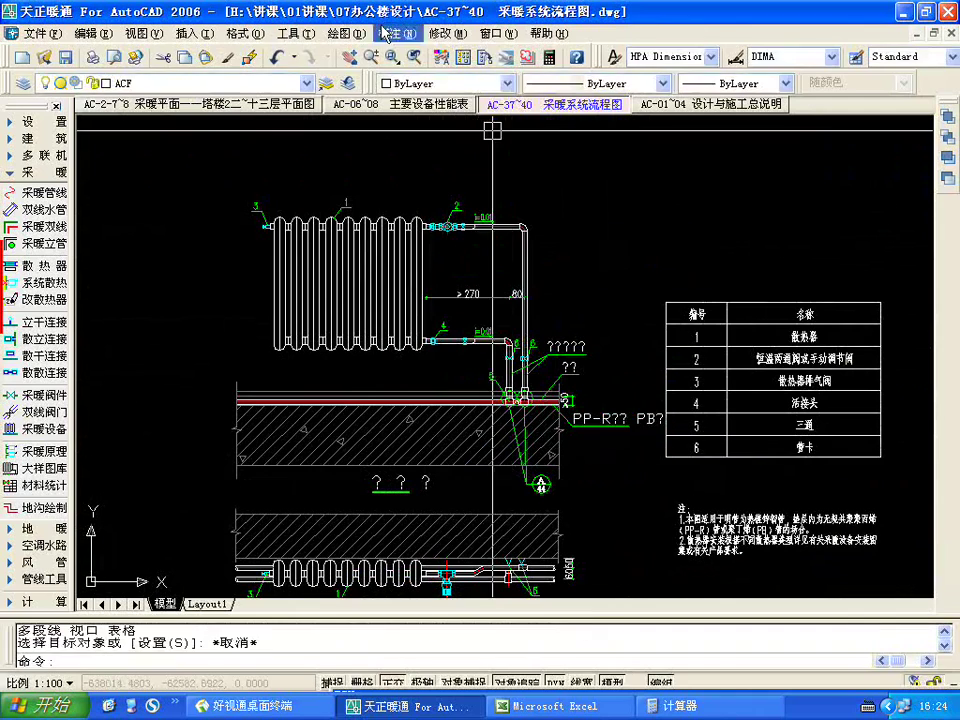
- Explode the inserted two-pipe radiator connection detail block
click(440, 33)
click(465, 508)
click(525, 410)
key(Return)
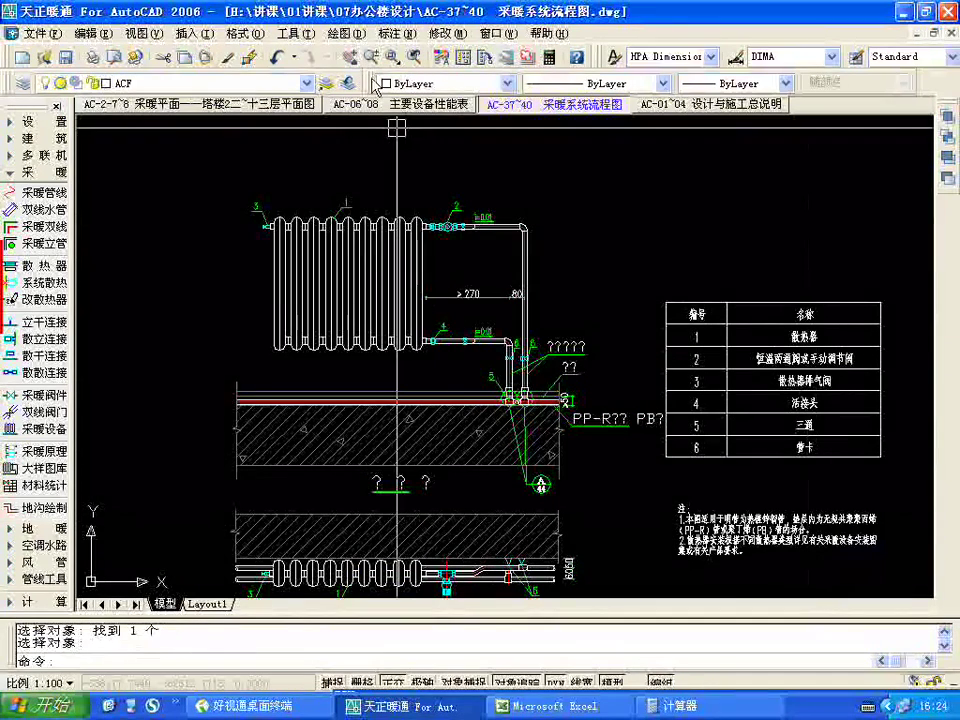
- Try to match the properties of the ????? pipe label beside the risers to those of the fittings legend table
click(247, 57)
click(744, 401)
scroll(500, 300, up, 4)
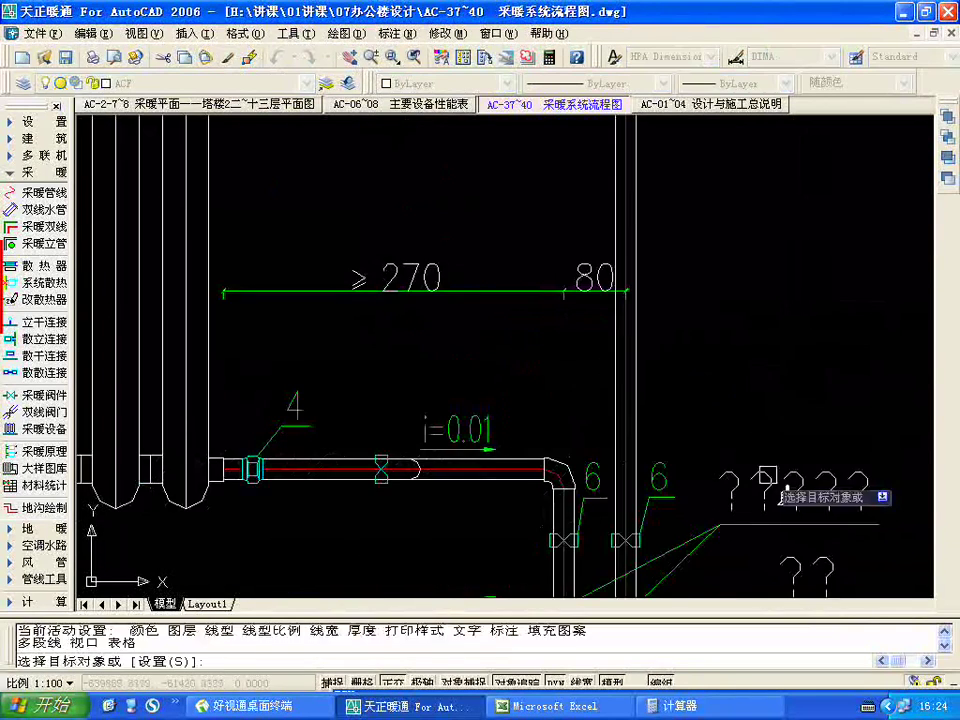
click(748, 456)
scroll(645, 395, down, 5)
scroll(645, 370, up, 4)
key(Return)
- Open the short ?? label above the floor slab for text editing to read its wording, and close it
click(648, 358)
double_click(648, 358)
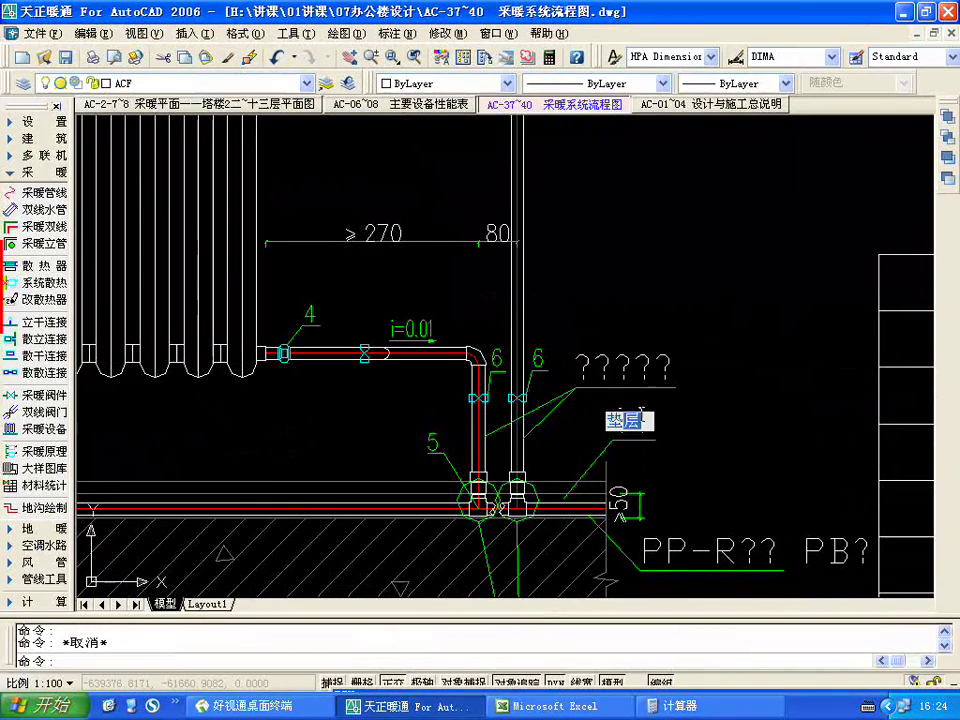
click(677, 317)
- Examine how the radiator's supply and return branches run down to the tees in the floor layer
scroll(484, 337, down, 3)
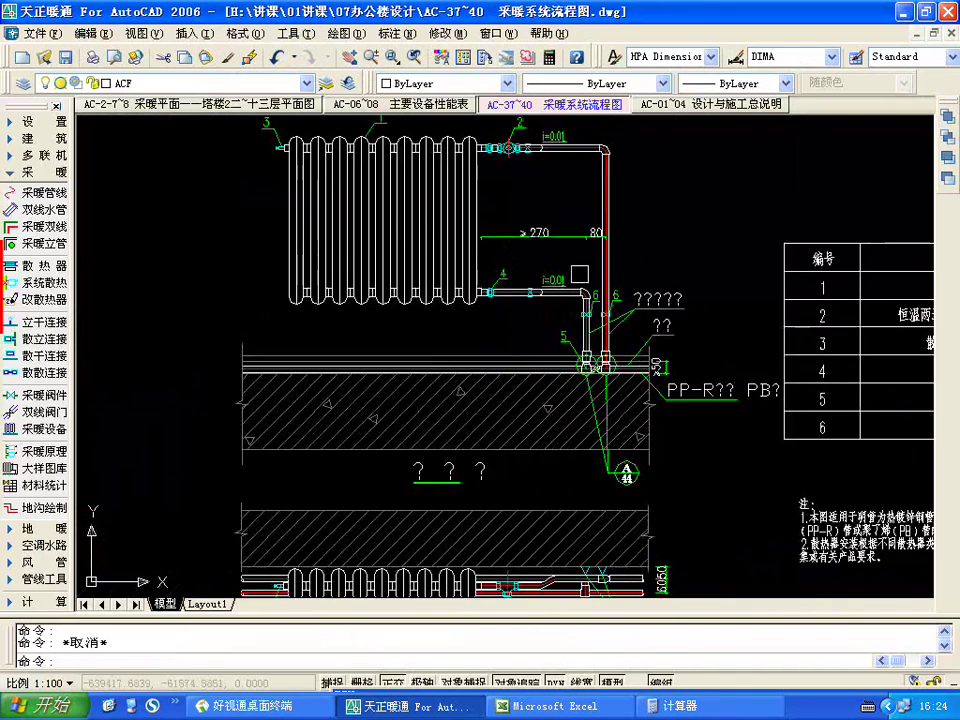
scroll(580, 350, up, 3)
scroll(575, 365, up, 2)
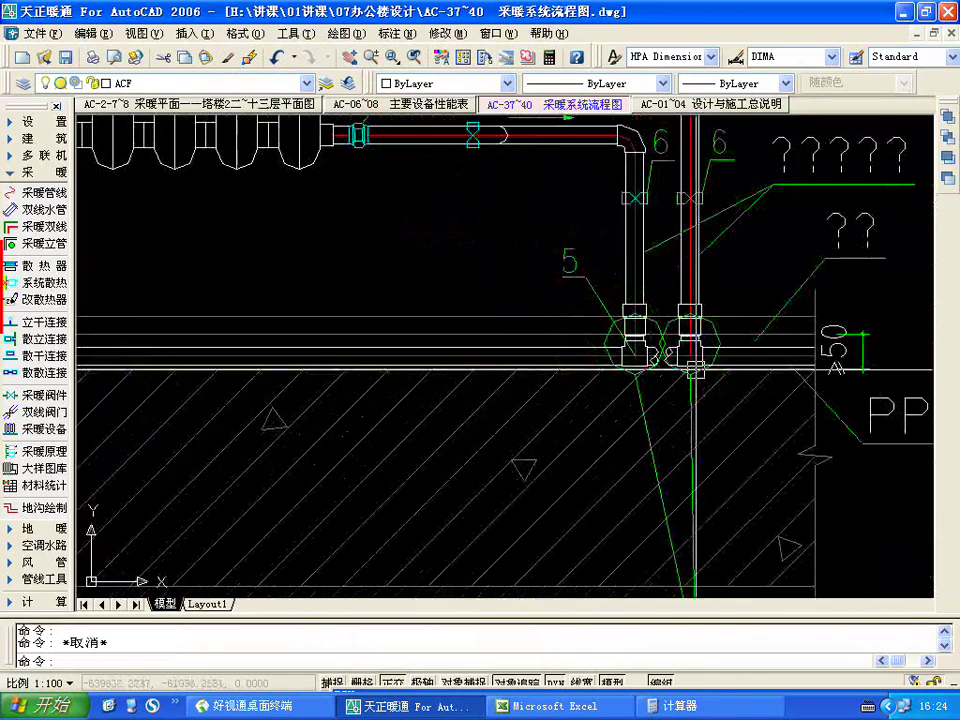
scroll(695, 400, down, 4)
scroll(701, 435, up, 2)
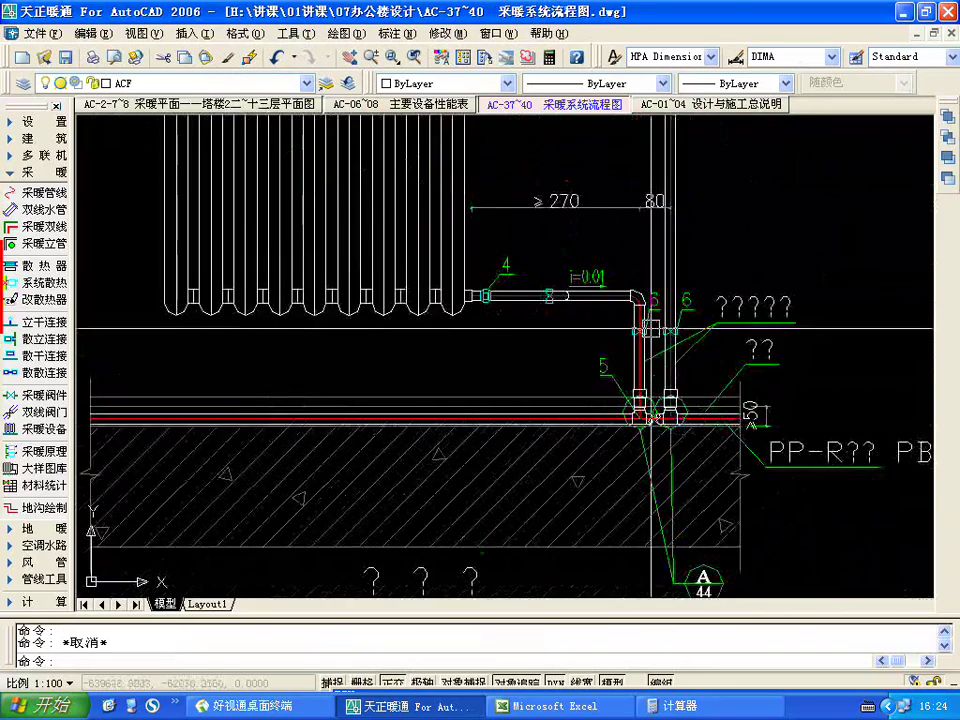
scroll(679, 370, down, 3)
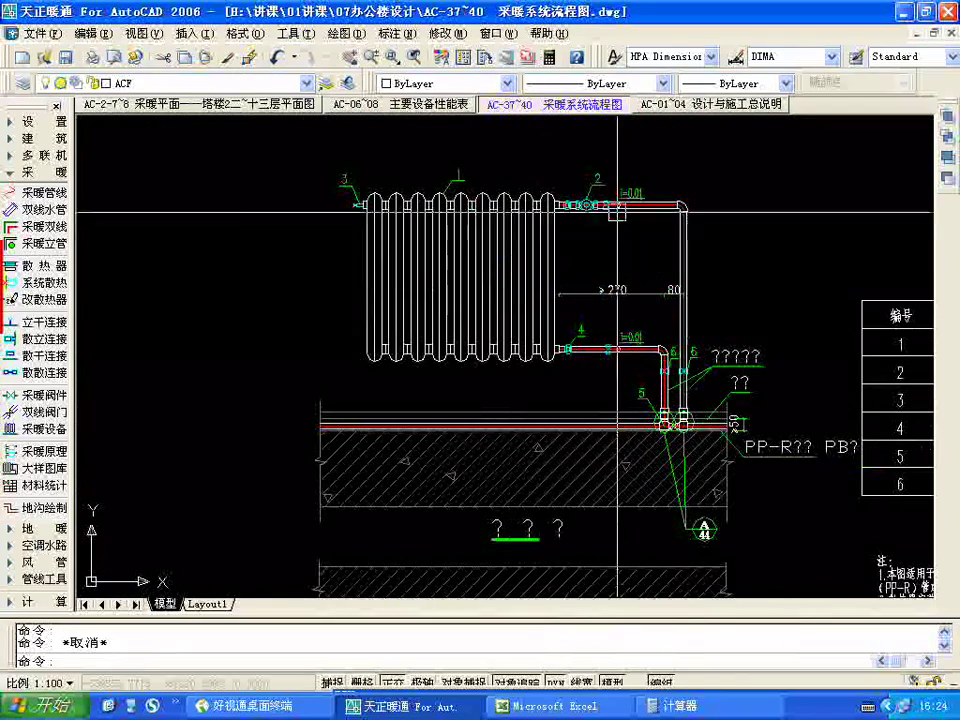
scroll(582, 190, up, 2)
scroll(582, 190, down, 3)
scroll(425, 305, up, 3)
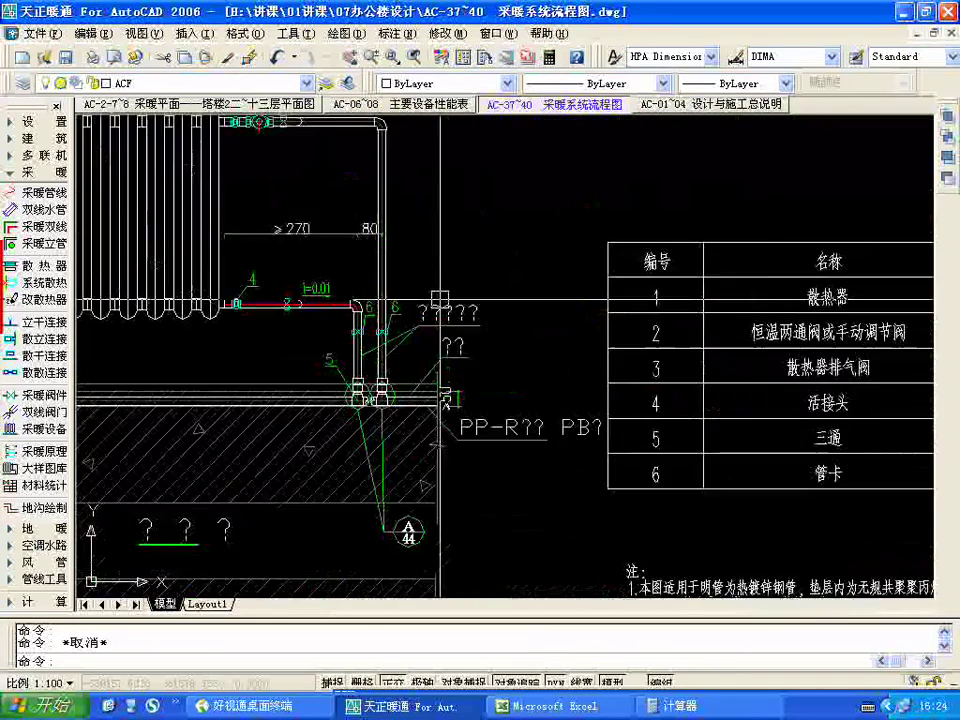
- Compare the numbered valves and fittings on the radiator's supply and return branches with the legend table
scroll(425, 305, up, 3)
scroll(486, 315, down, 2)
middle_drag(650, 347, 499, 313)
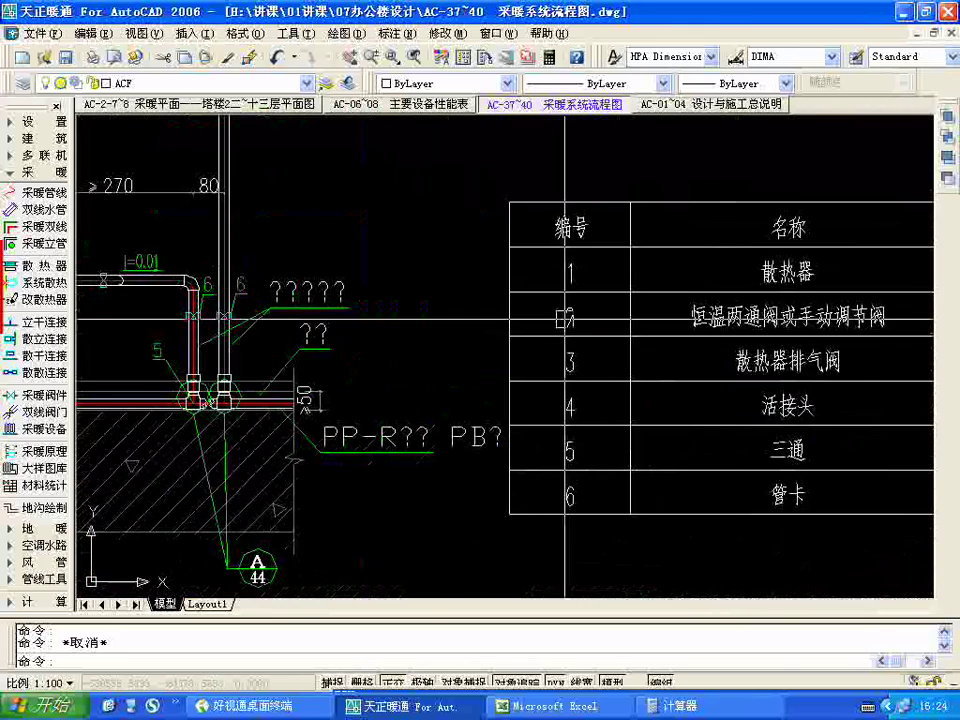
scroll(752, 333, down, 2)
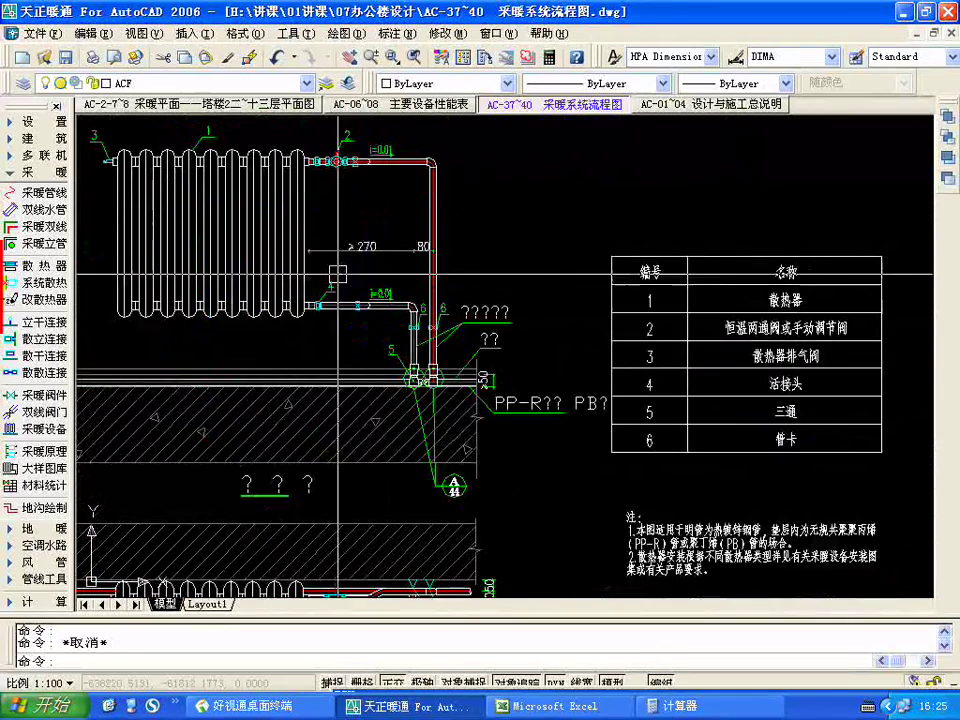
scroll(357, 180, up, 2)
scroll(375, 211, down, 3)
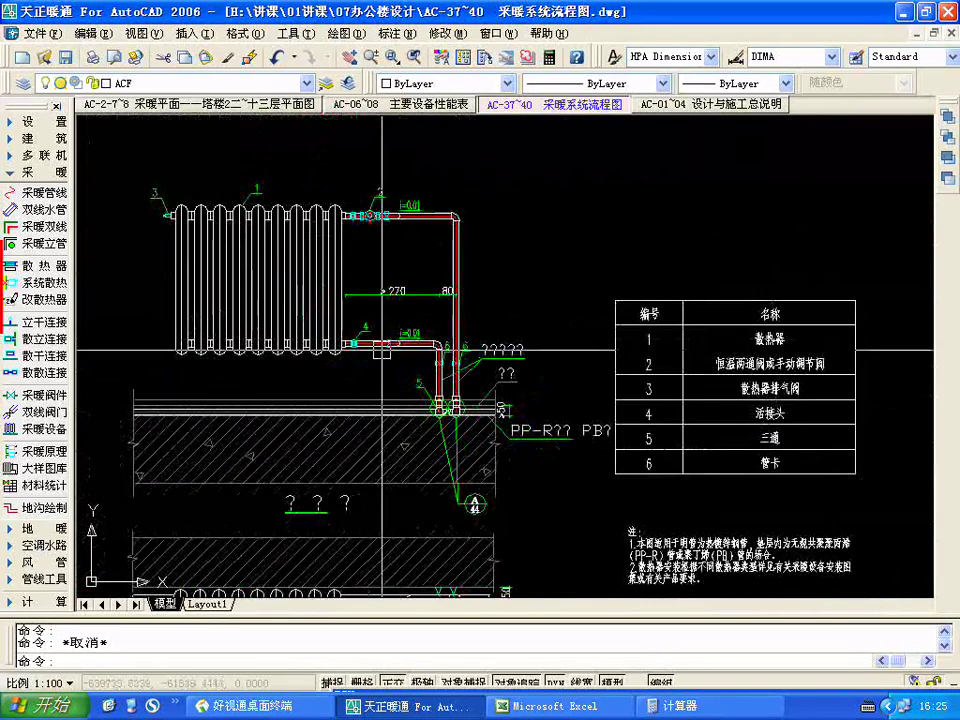
scroll(370, 345, up, 3)
scroll(522, 348, down, 1)
scroll(371, 348, down, 2)
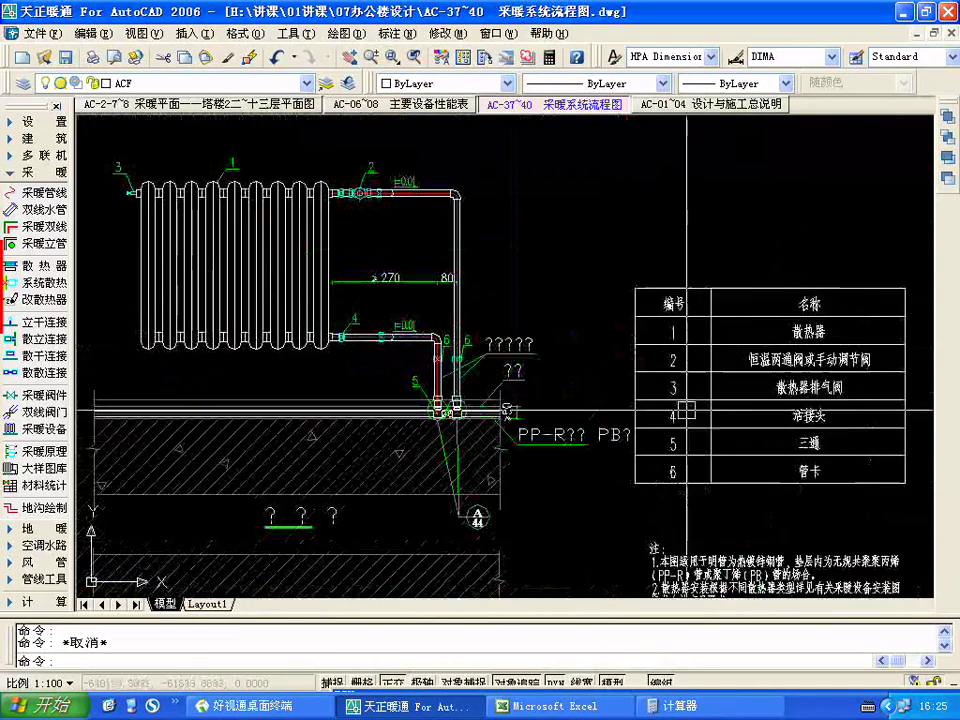
scroll(332, 320, up, 4)
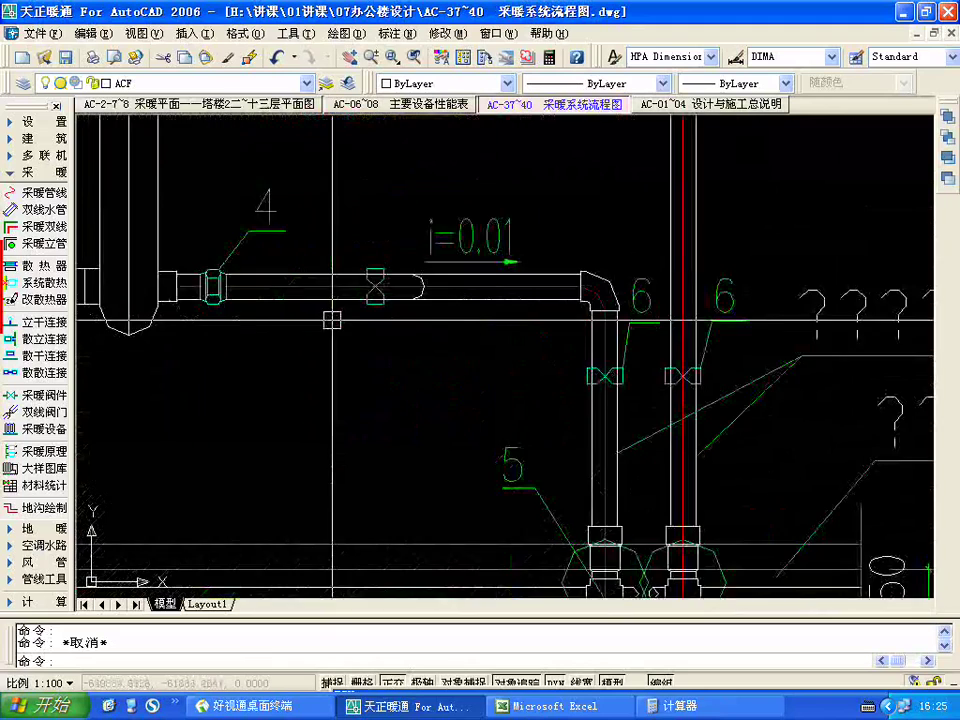
scroll(332, 320, down, 4)
scroll(645, 306, up, 3)
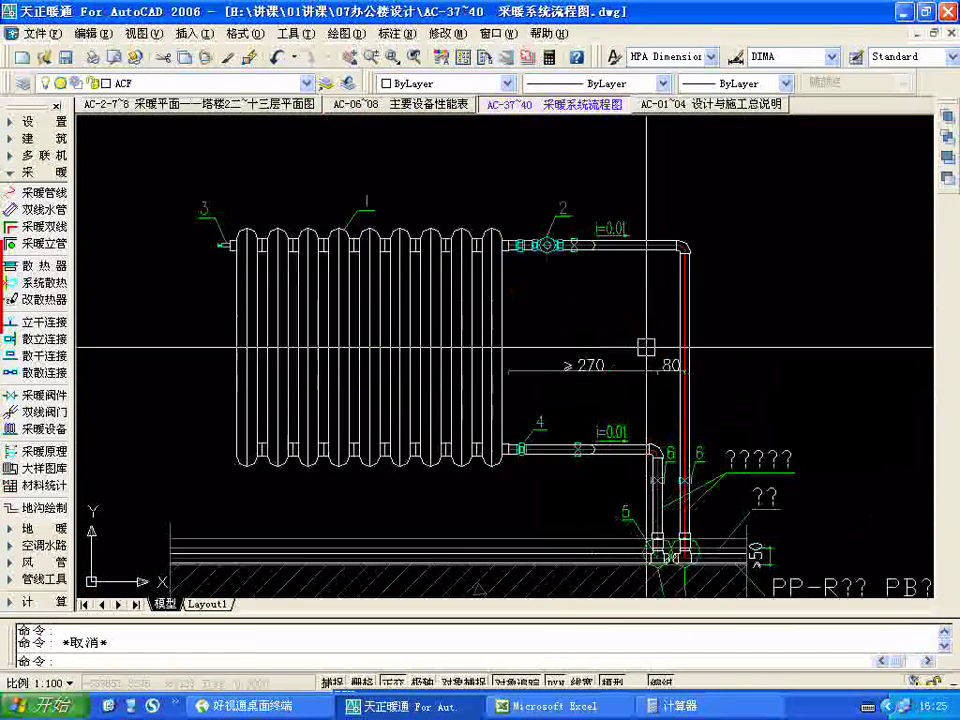
scroll(580, 268, up, 1)
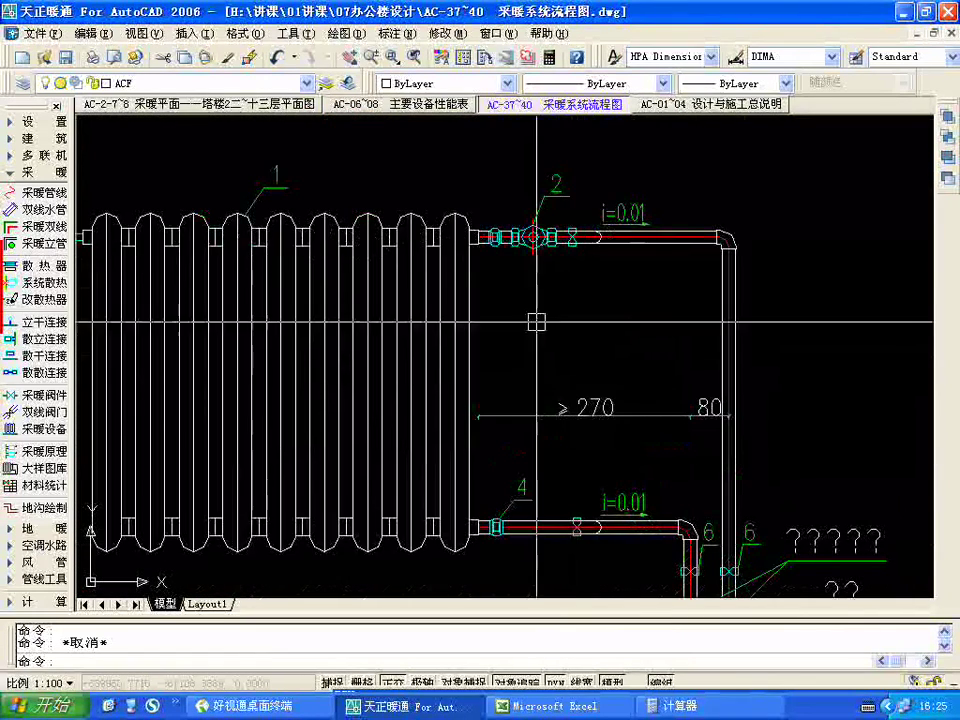
scroll(450, 220, down, 2)
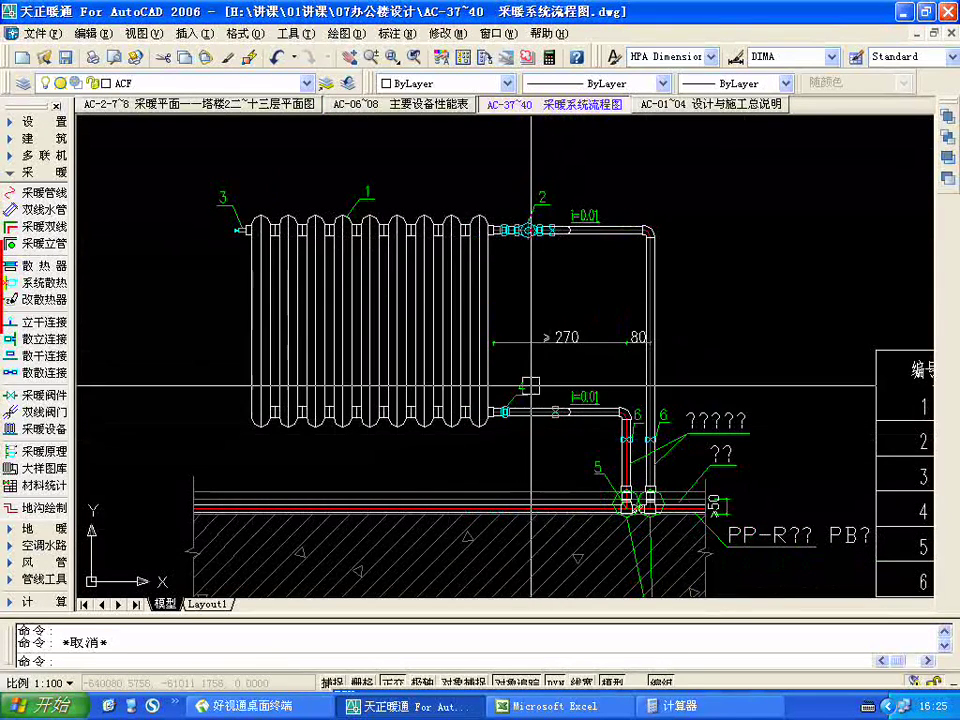
scroll(521, 394, down, 2)
middle_drag(619, 333, 478, 279)
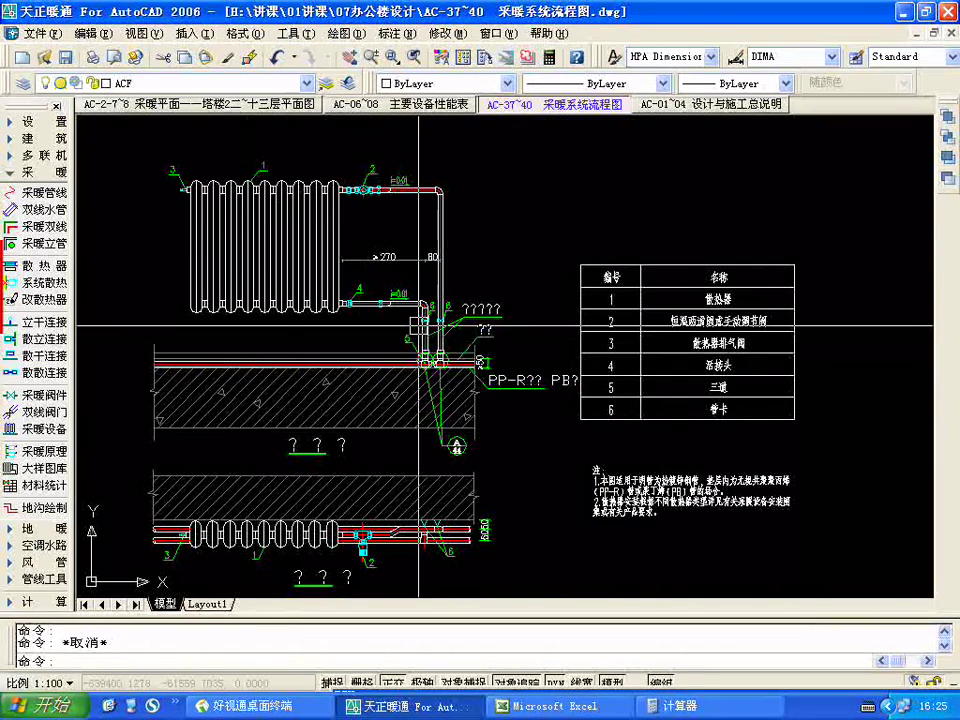
click(697, 105)
click(520, 104)
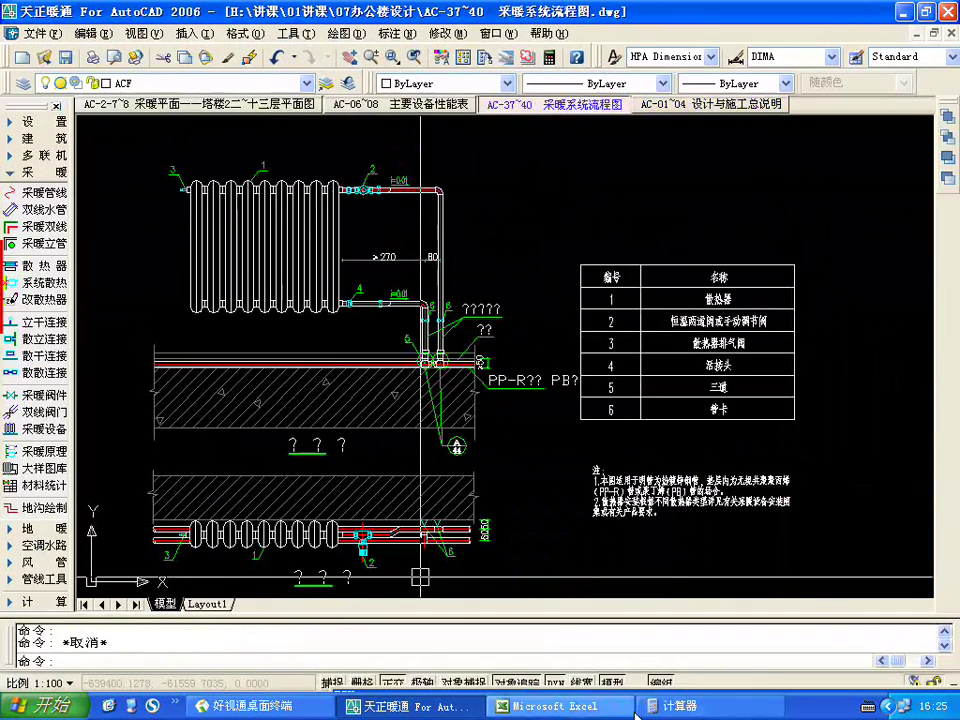
click(552, 706)
- Switch to the 好视通 conferencing app, detach its chat window and read the participants' earlier questions
click(279, 705)
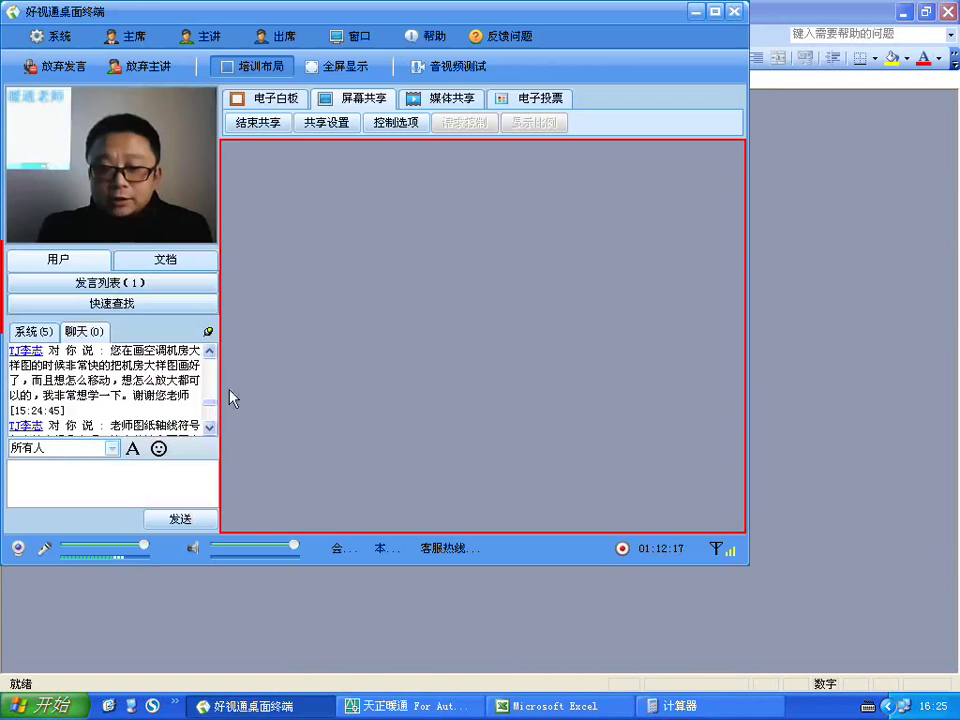
click(208, 332)
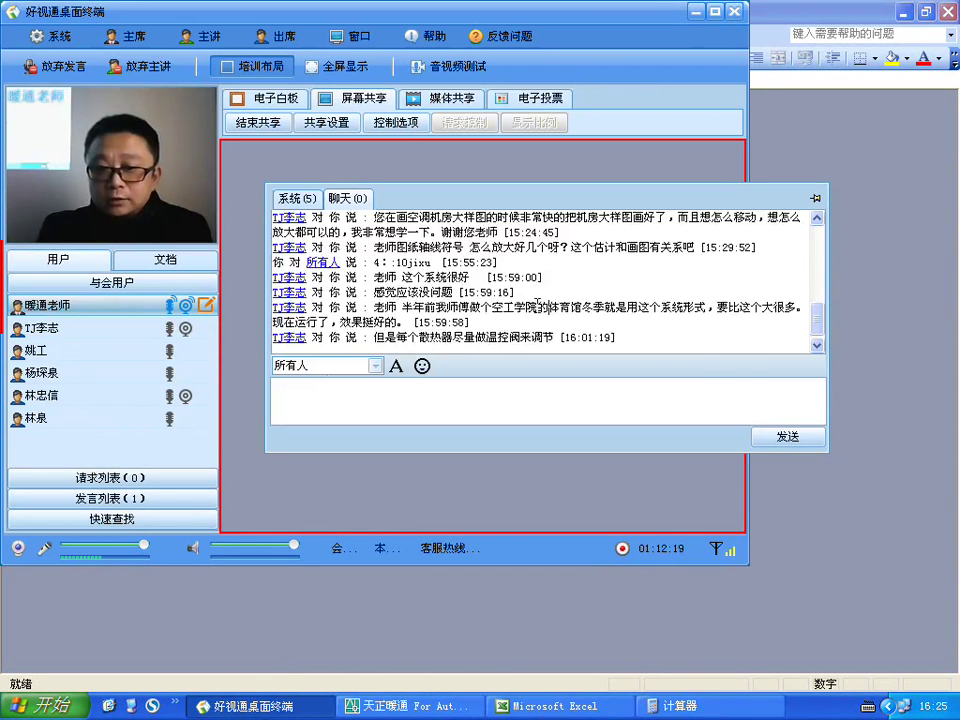
scroll(525, 298, up, 1)
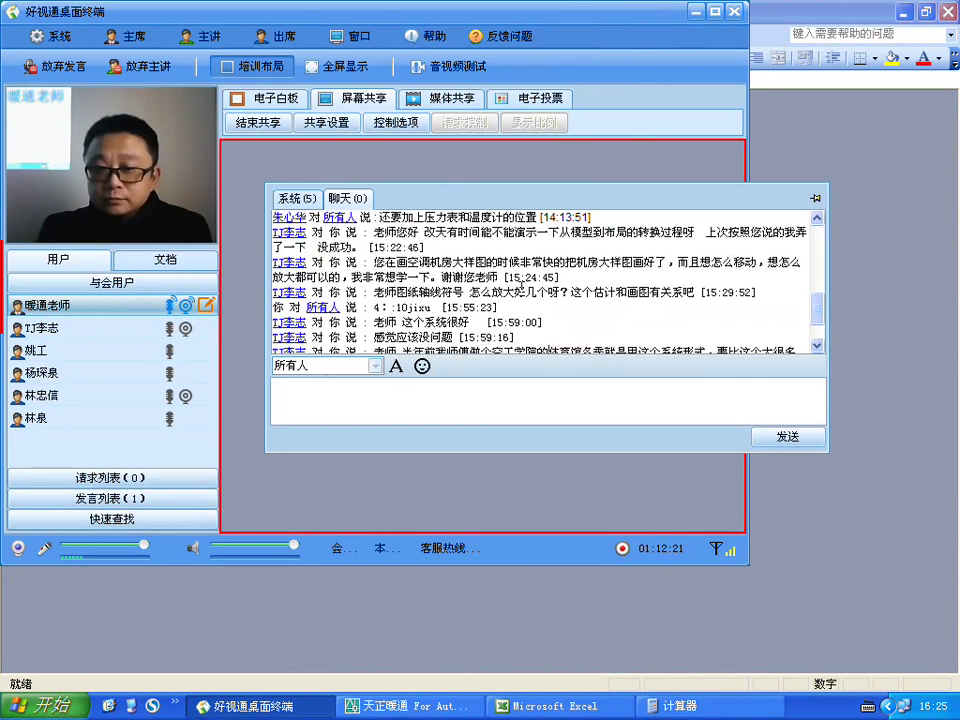
scroll(522, 273, up, 2)
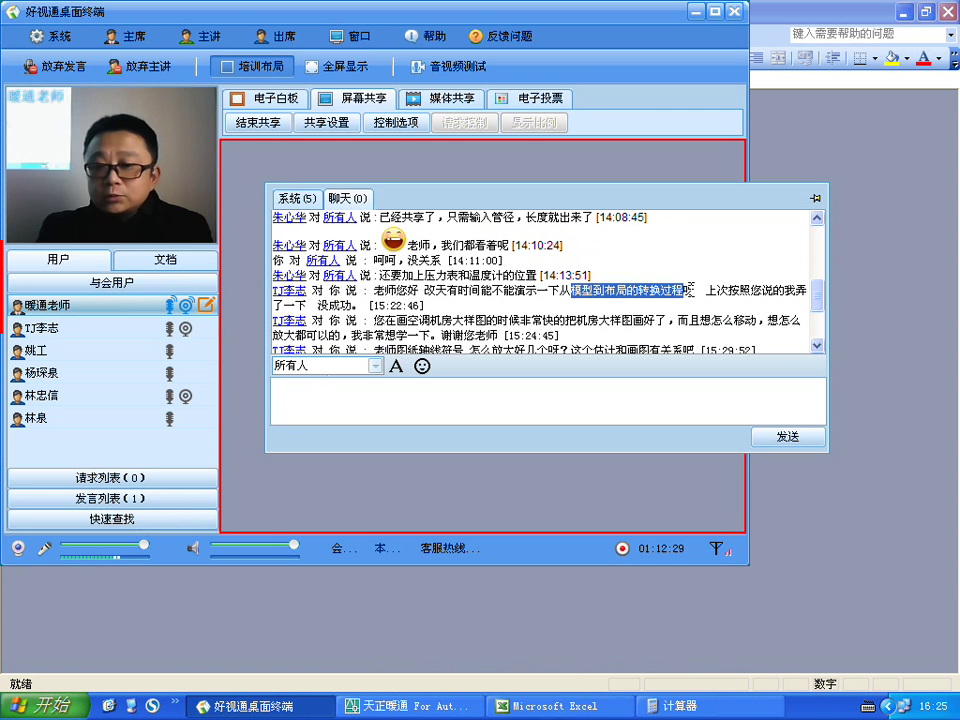
- Minimize the conferencing and Excel windows, dock the chat window and return to the heating flow diagram without an active selection
click(696, 12)
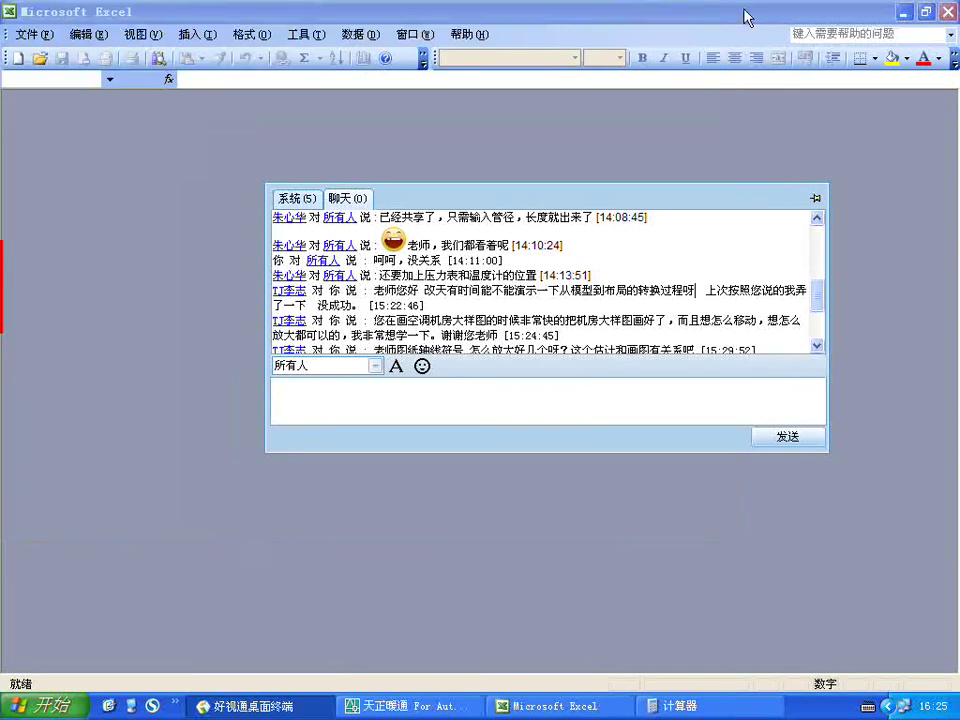
click(912, 12)
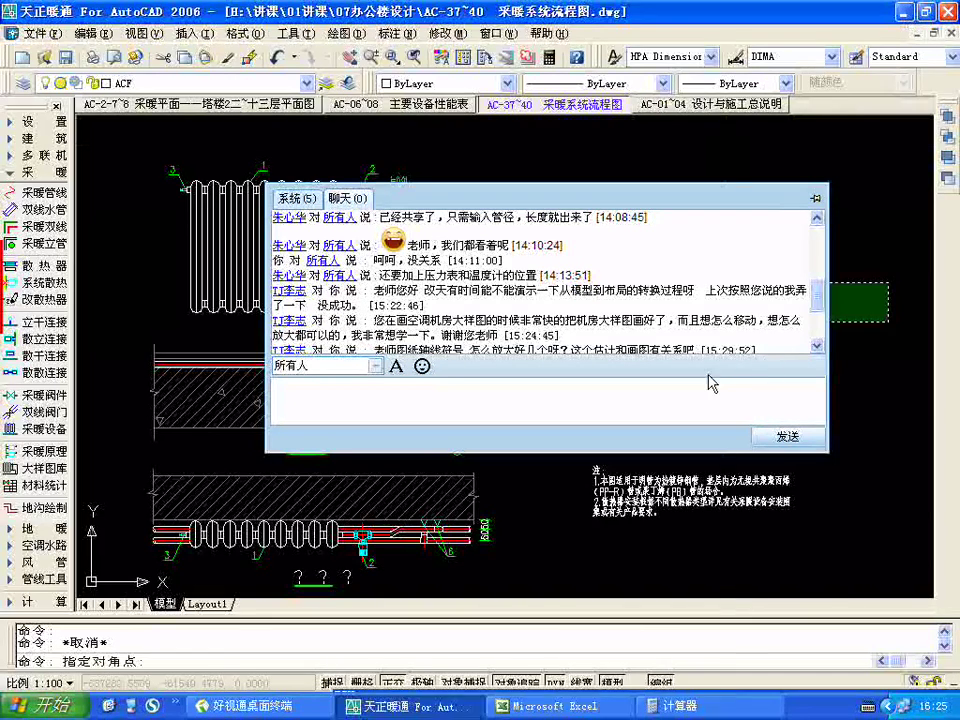
click(816, 199)
scroll(588, 225, down, 5)
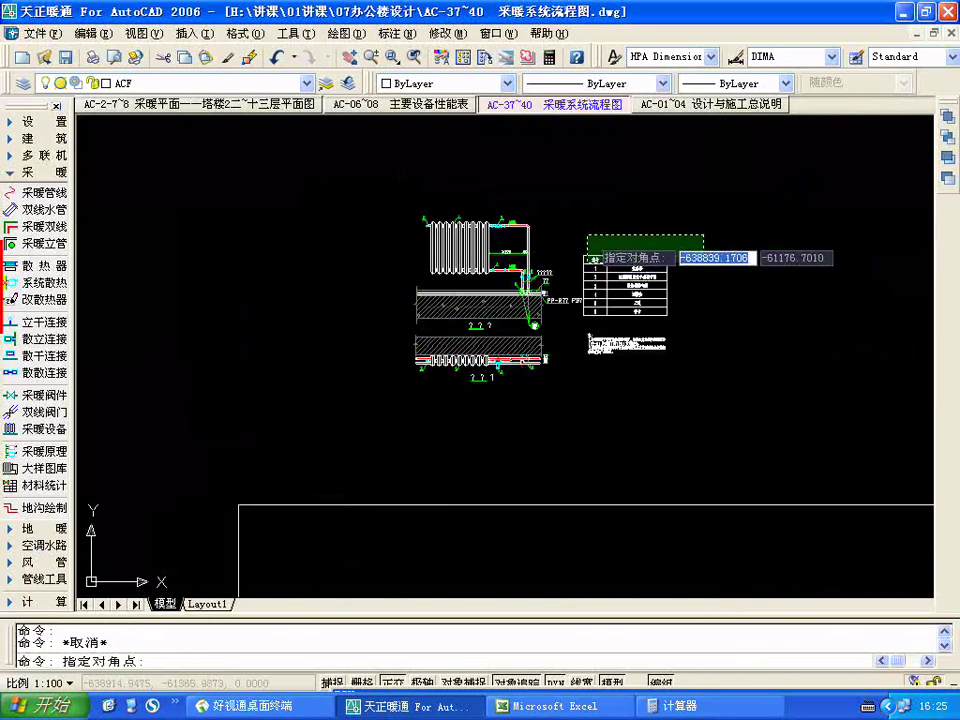
scroll(513, 225, down, 4)
key(Escape)
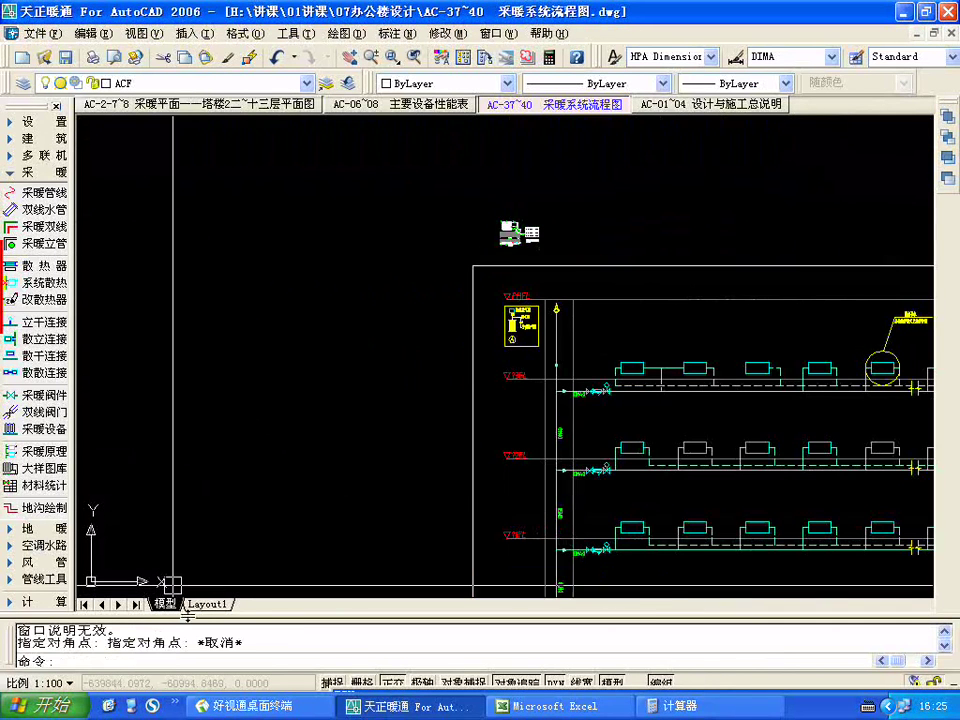
- Switch to Layout1 and erase its existing viewport
click(207, 605)
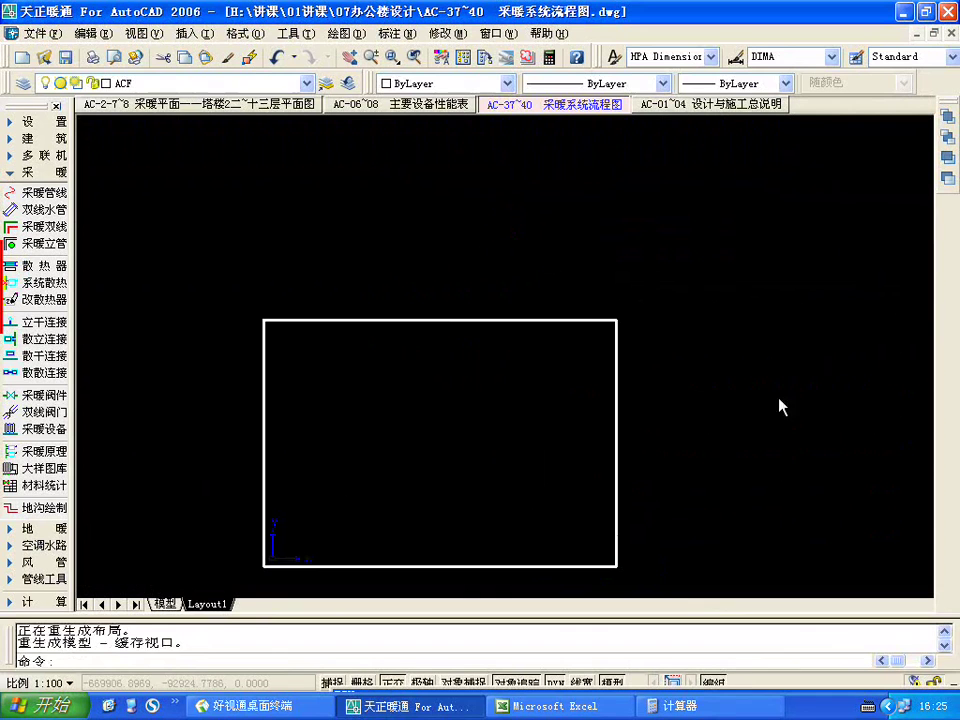
double_click(724, 381)
click(714, 381)
key(Escape)
key(Escape)
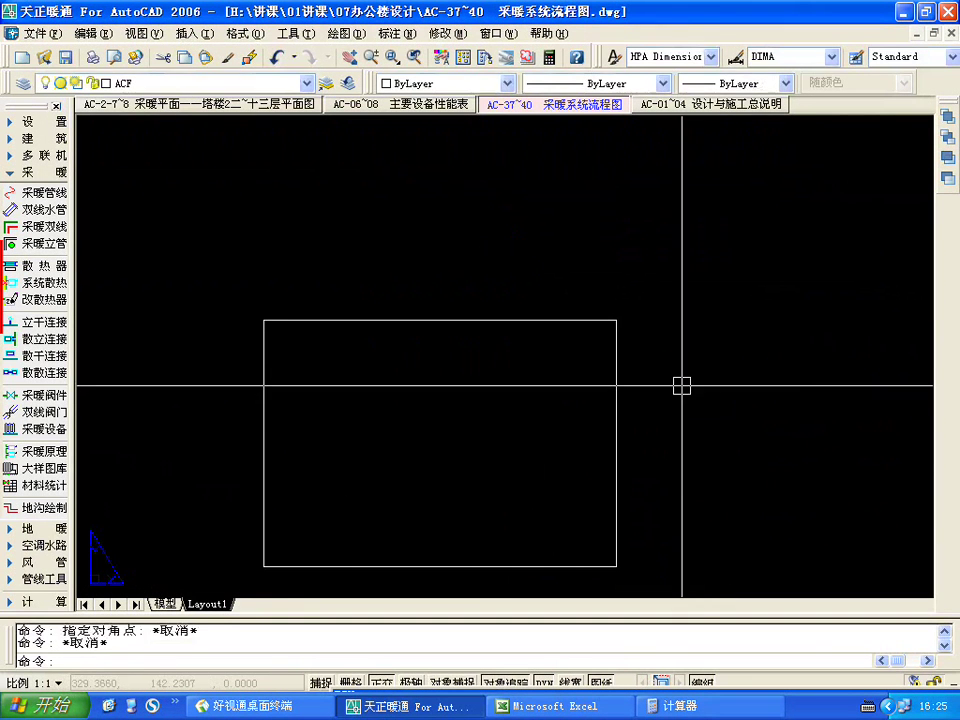
text(e)
key(Return)
key(Return)
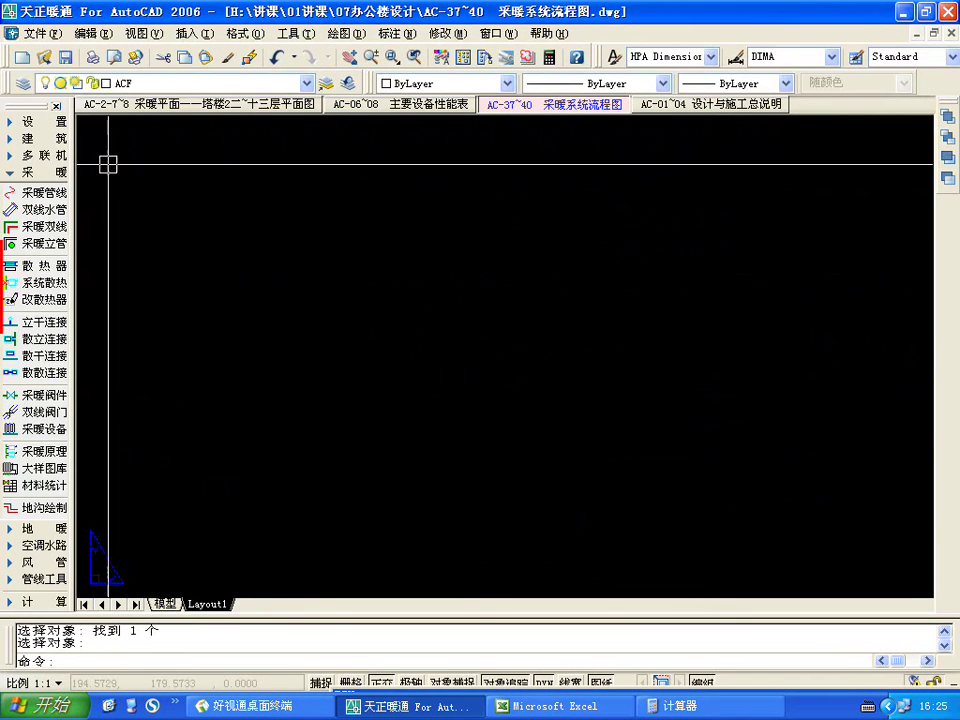
- Bring up the file selection for opening a drawing from the 07办公楼设计 folder and cancel it
click(46, 57)
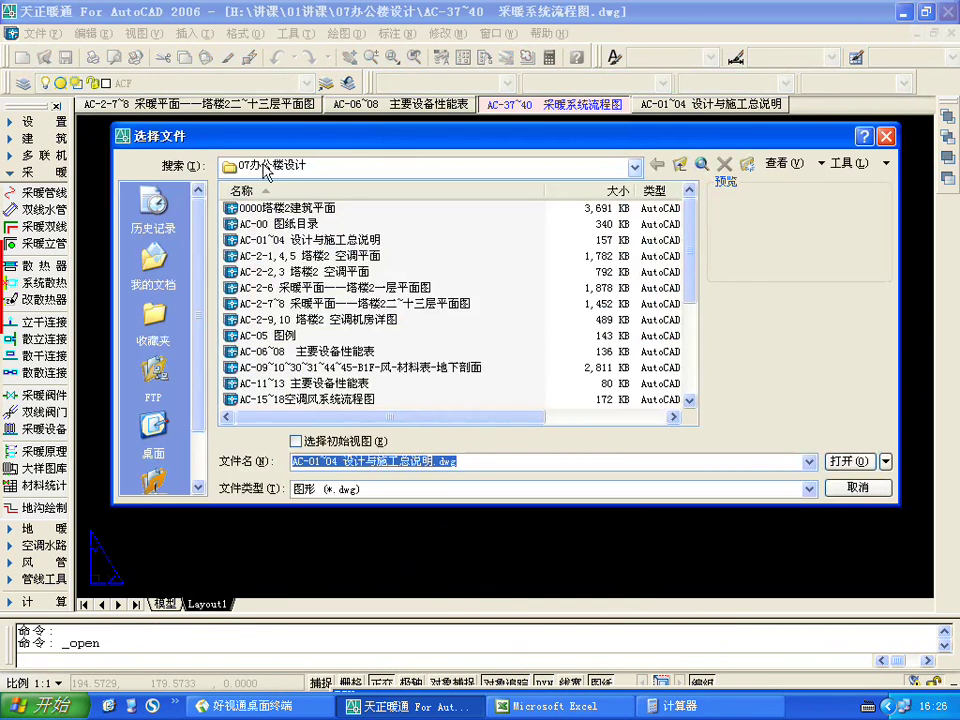
key(Escape)
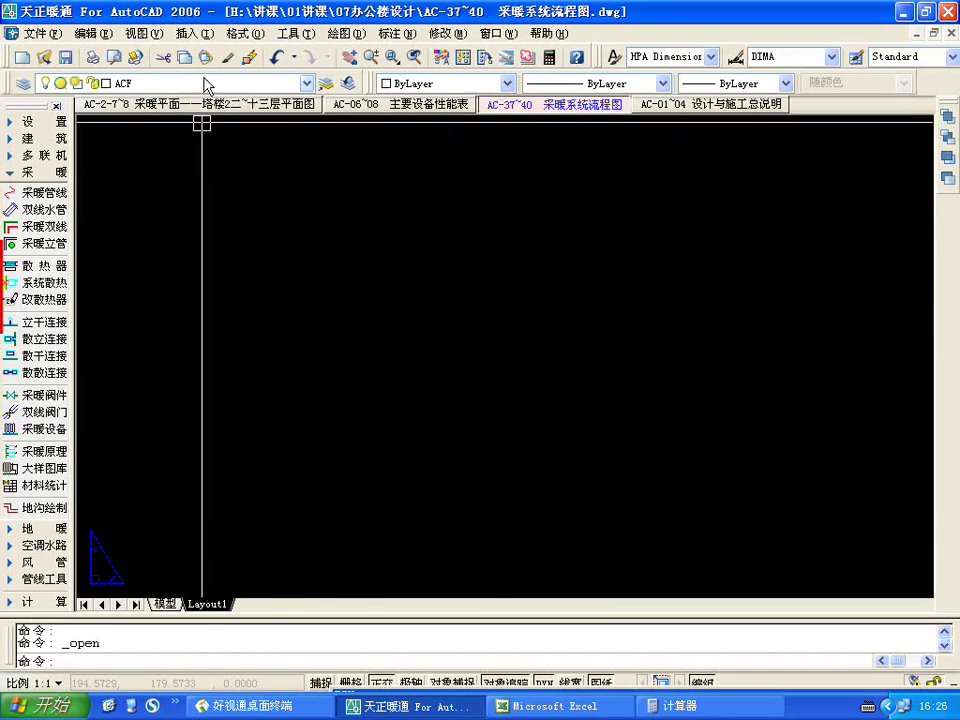
- Start a rectangle in Layout1's empty paper space and place its first corner
click(335, 36)
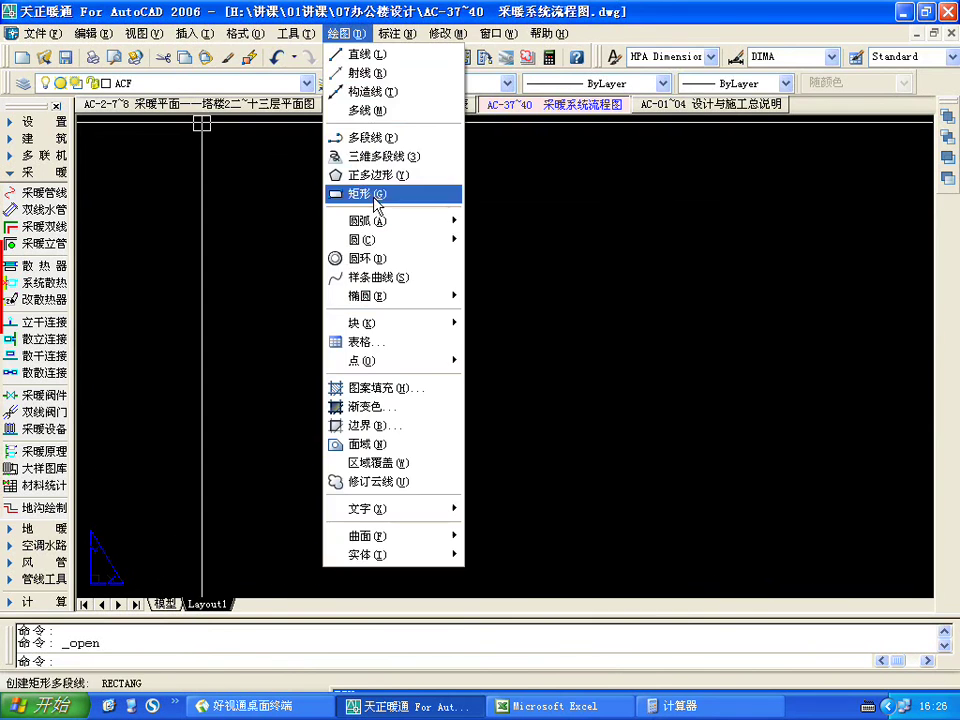
click(290, 156)
click(260, 213)
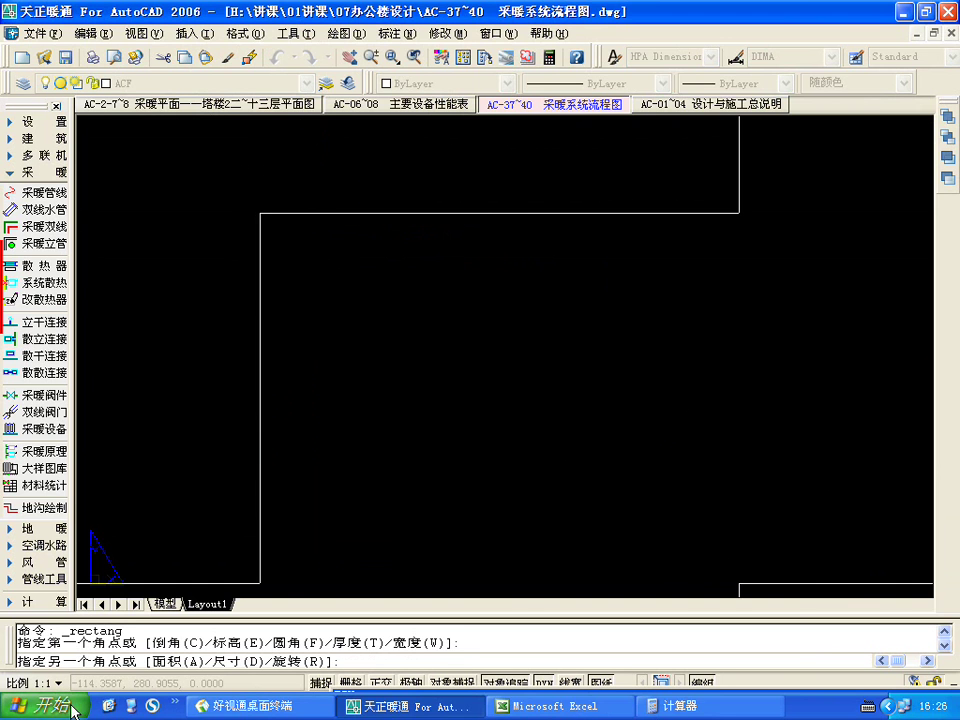
- Check the chat in the 好视通 conferencing app and return to the drawing
click(139, 707)
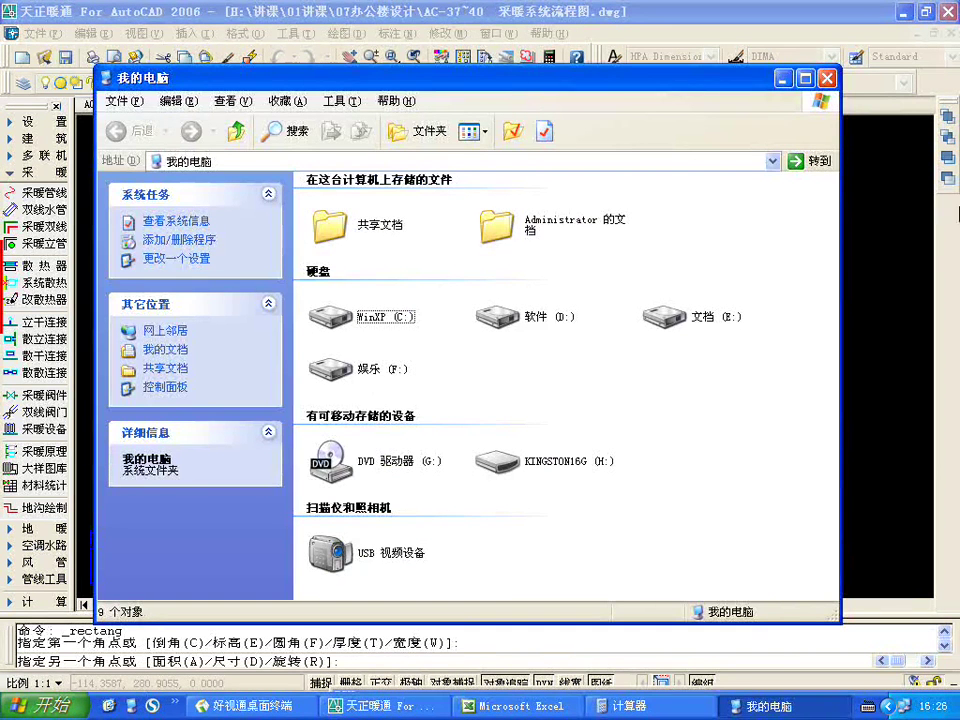
click(826, 79)
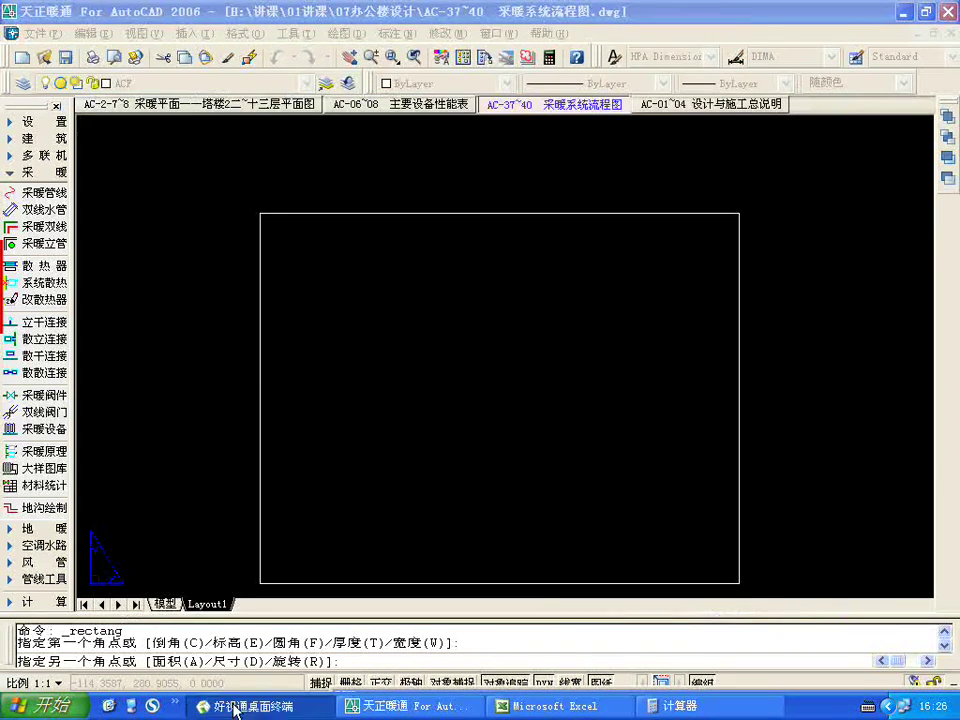
click(232, 708)
drag(211, 402, 210, 429)
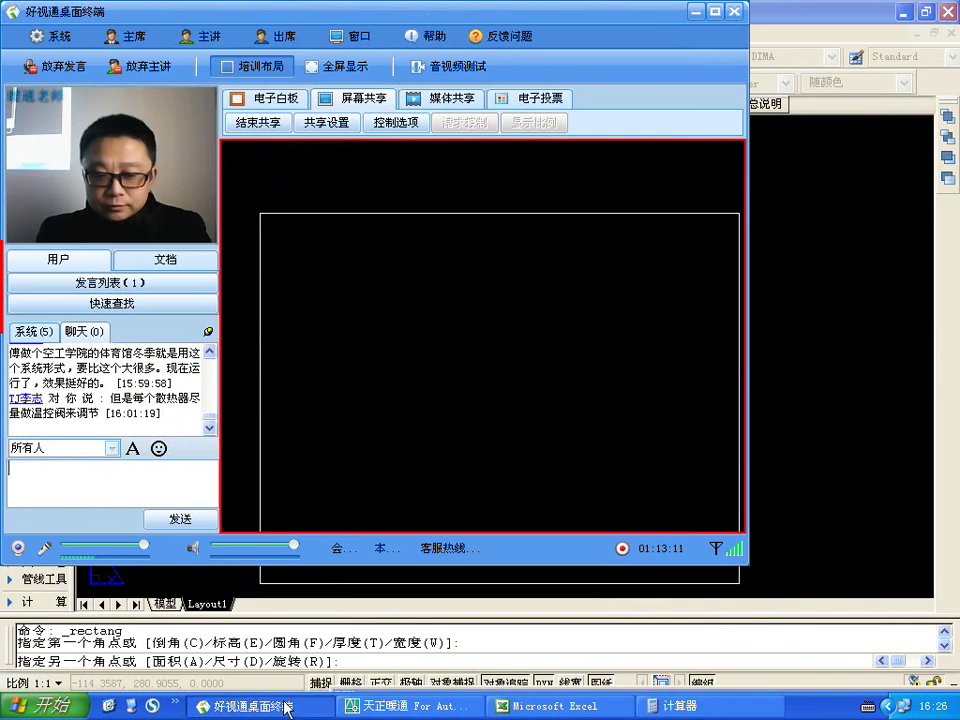
click(240, 706)
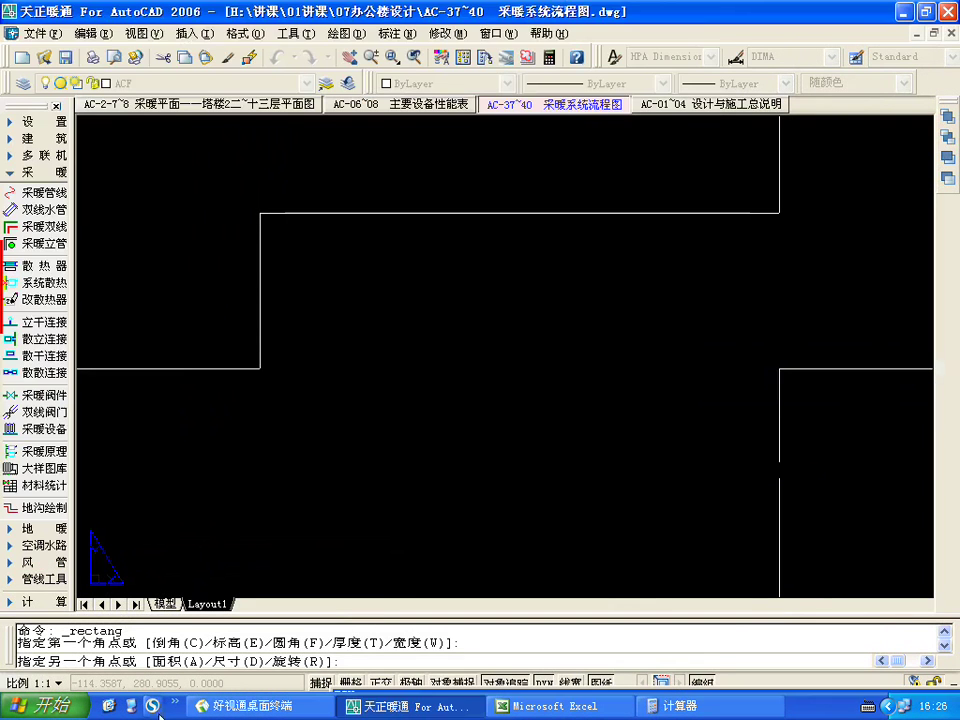
- Search the web in the Sogou browser for 一号图框尺寸 and open the answer about frame sizes 1, 2 and 3
click(153, 706)
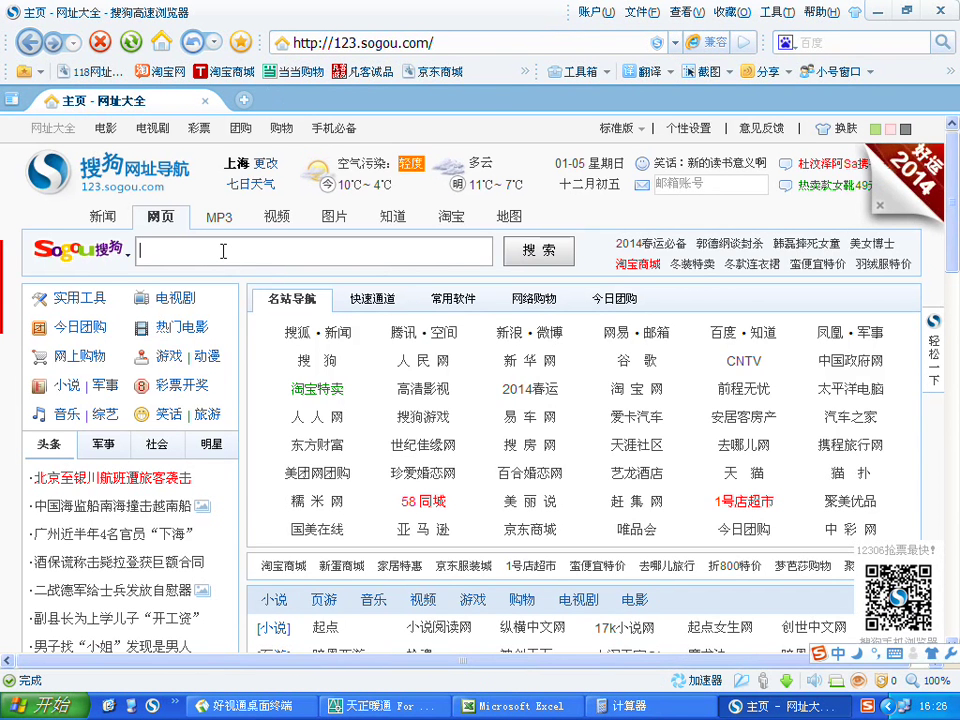
text(yihao)
key(space)
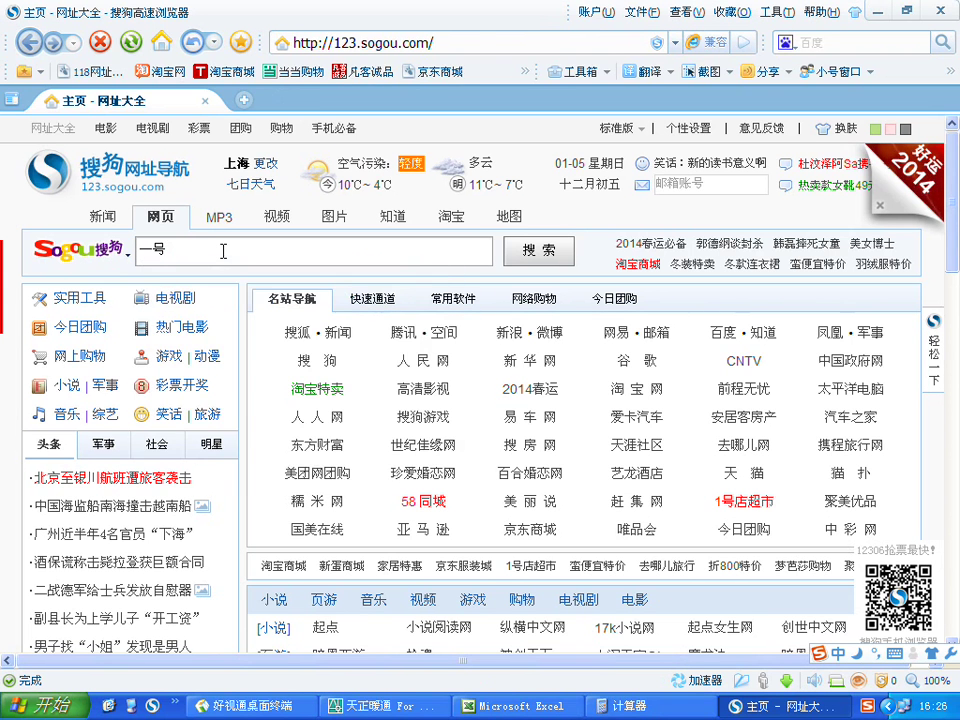
text(tu)
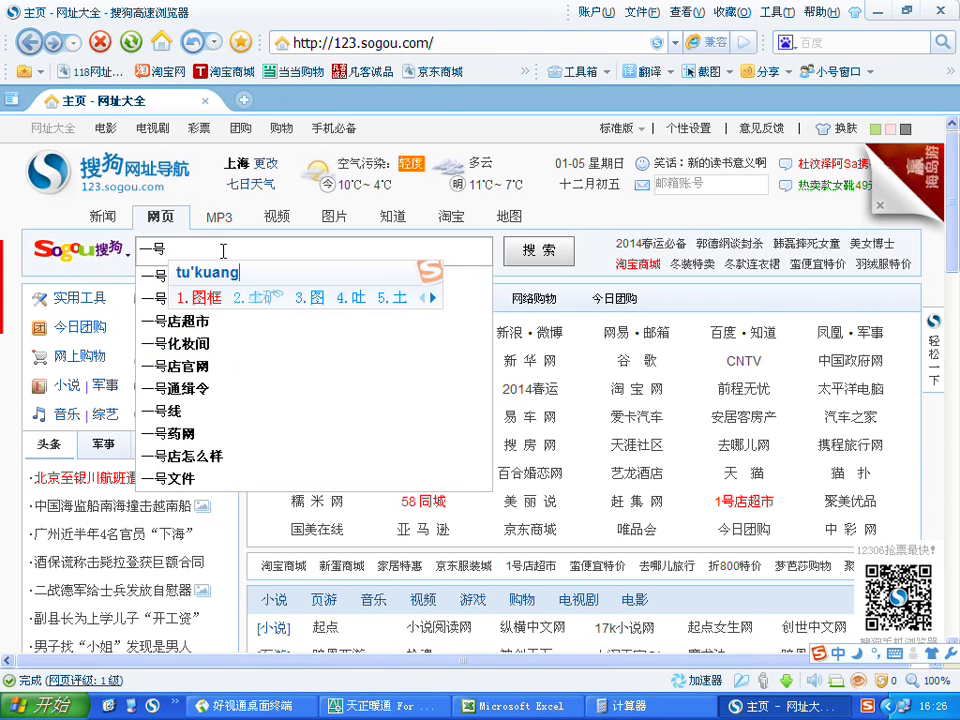
text(kuang)
key(space)
text(chicun)
key(space)
key(Return)
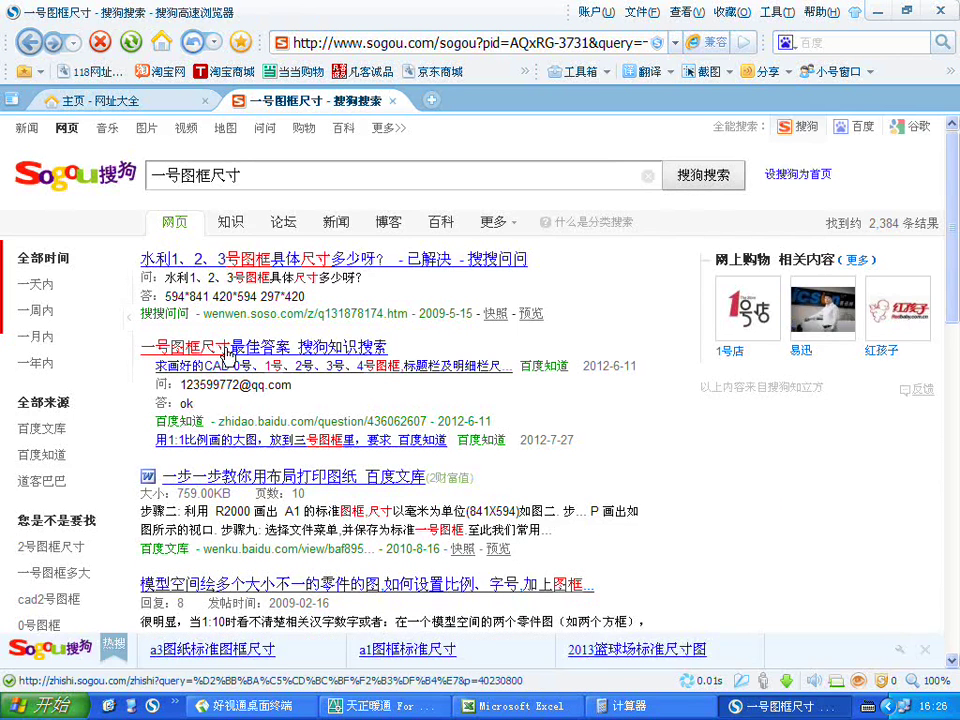
click(235, 264)
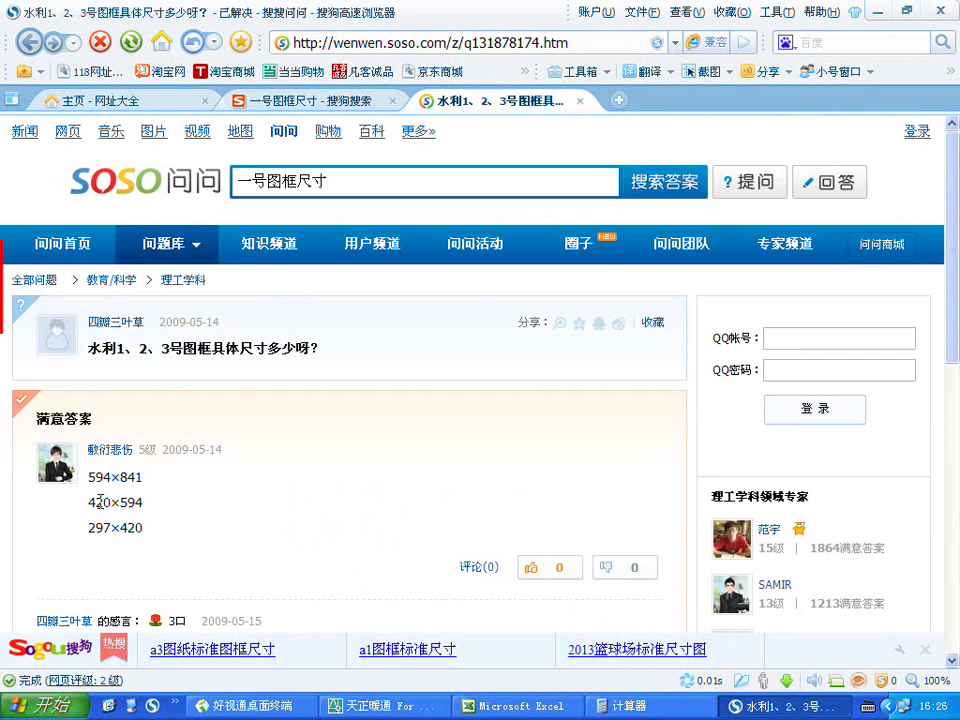
click(874, 12)
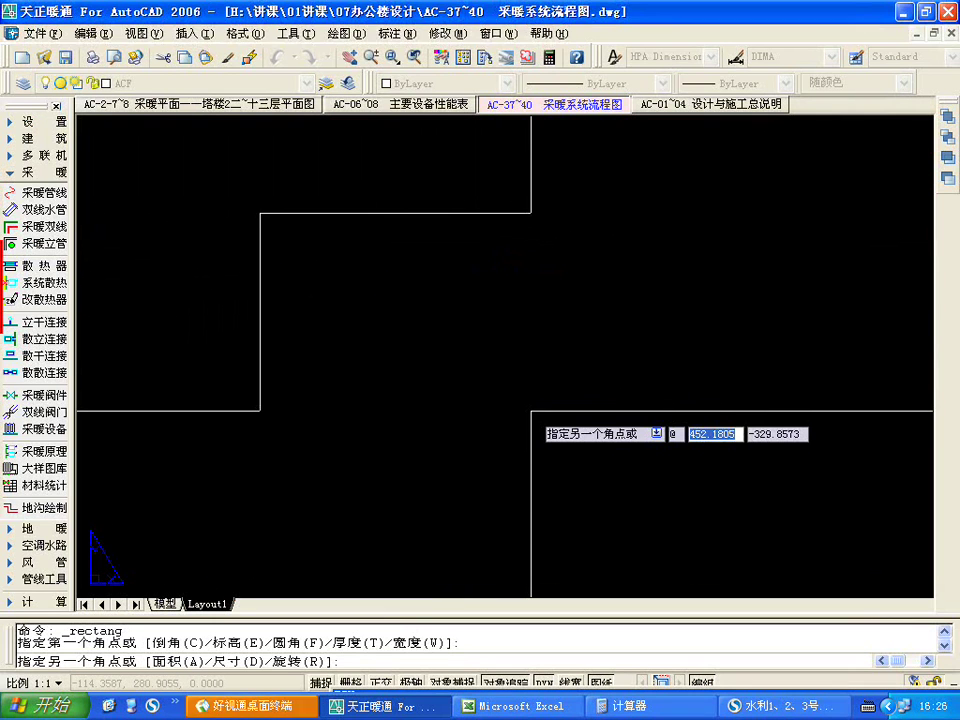
text(594)
key(Tab)
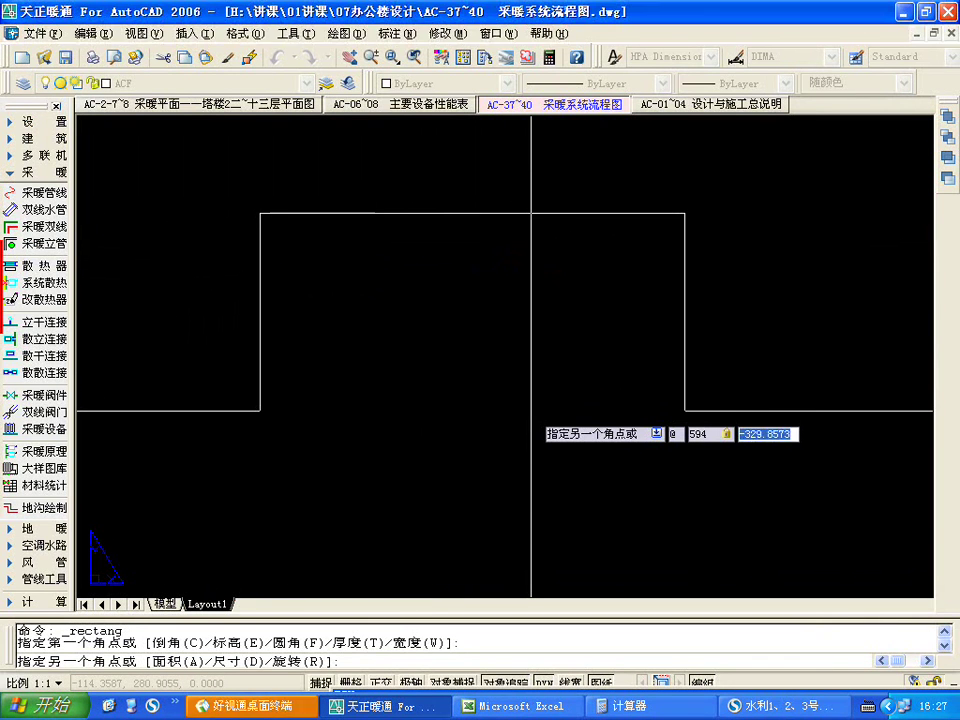
text(8)
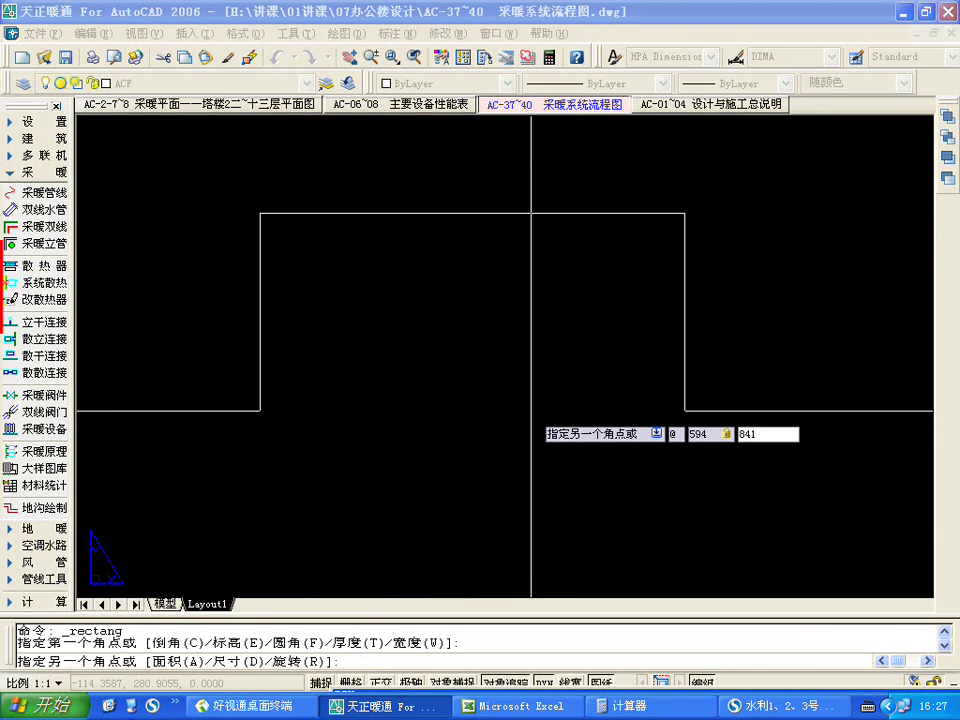
text(41)
key(Return)
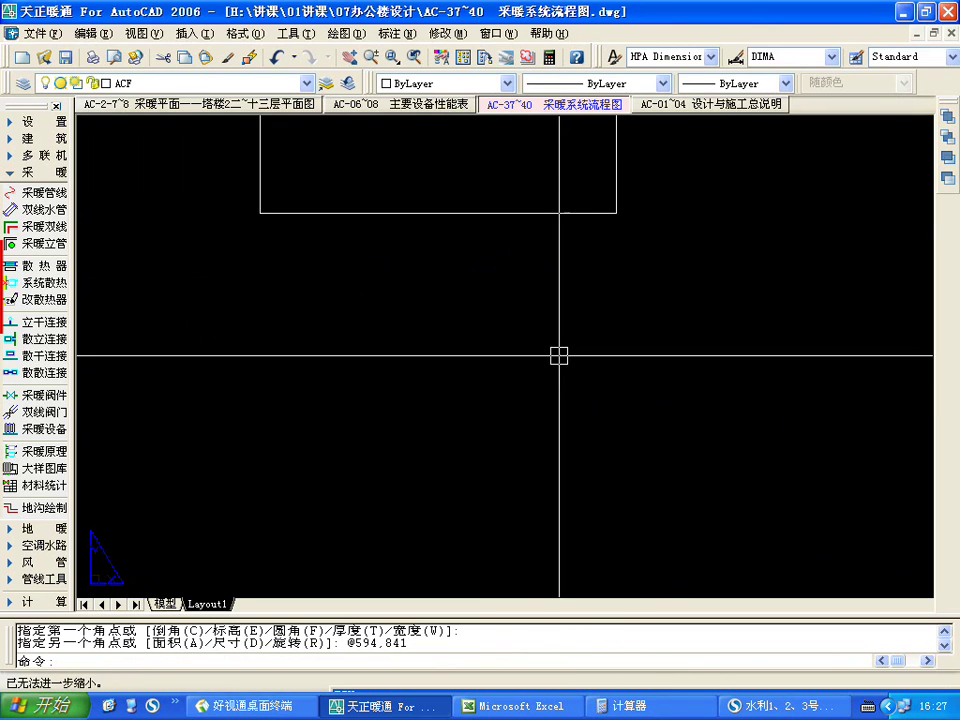
- Rotate the rectangular frame 90° into landscape orientation about a point inside it
text(z)
key(Return)
text(e)
key(Return)
scroll(441, 223, down, 2)
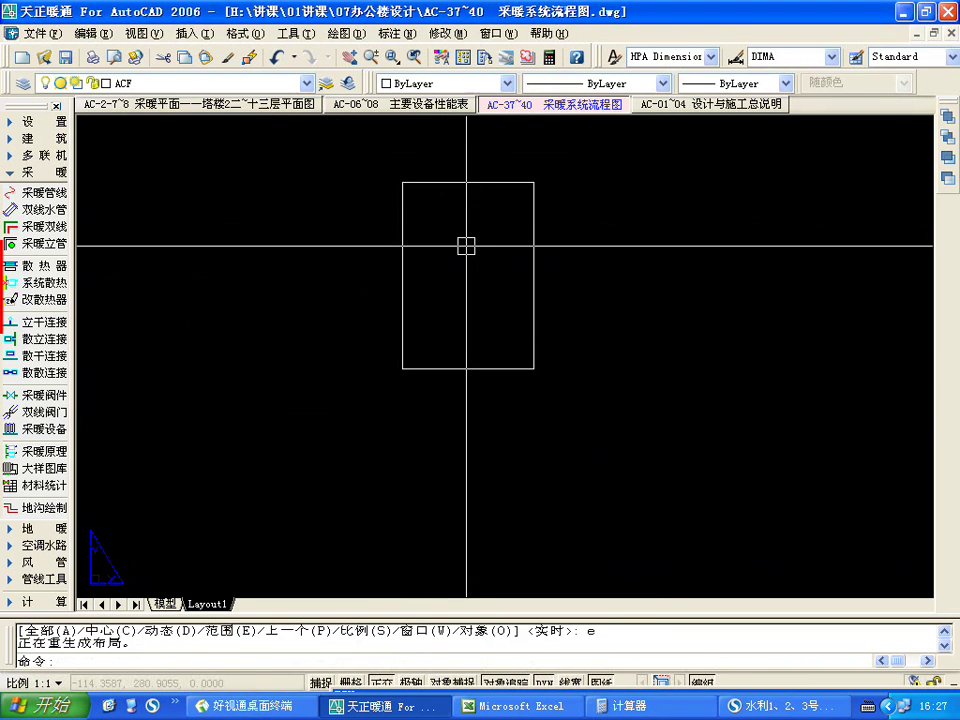
key(Escape)
text(r)
key(Return)
click(480, 182)
key(Return)
click(474, 262)
click(488, 267)
scroll(575, 204, up, 2)
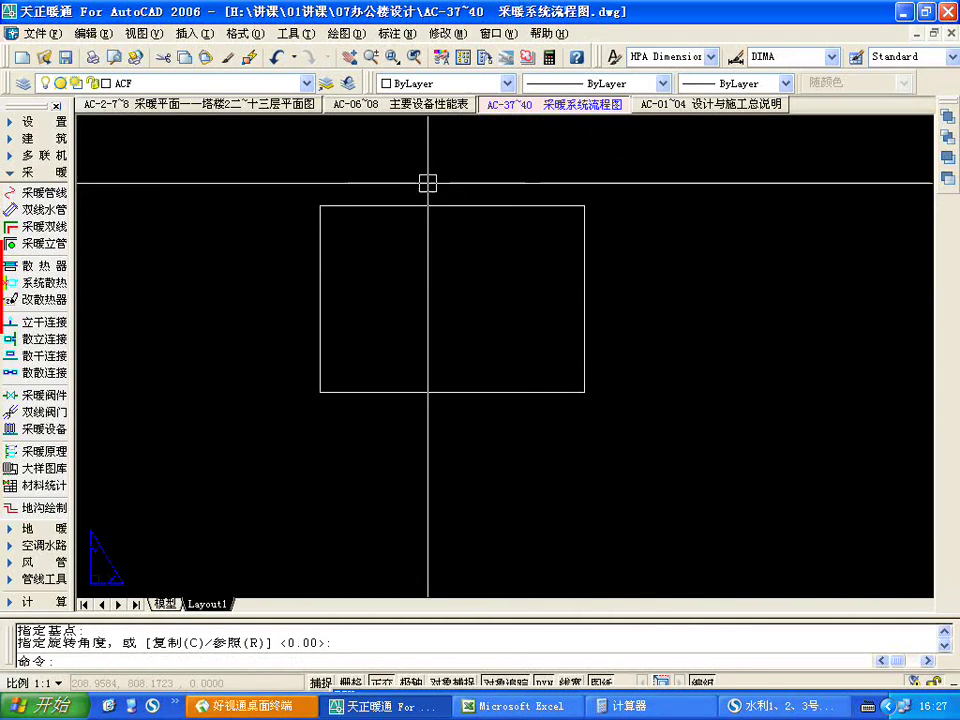
- Create a single rectangular viewport just inside the edges of the landscape frame
scroll(486, 270, up, 1)
click(157, 33)
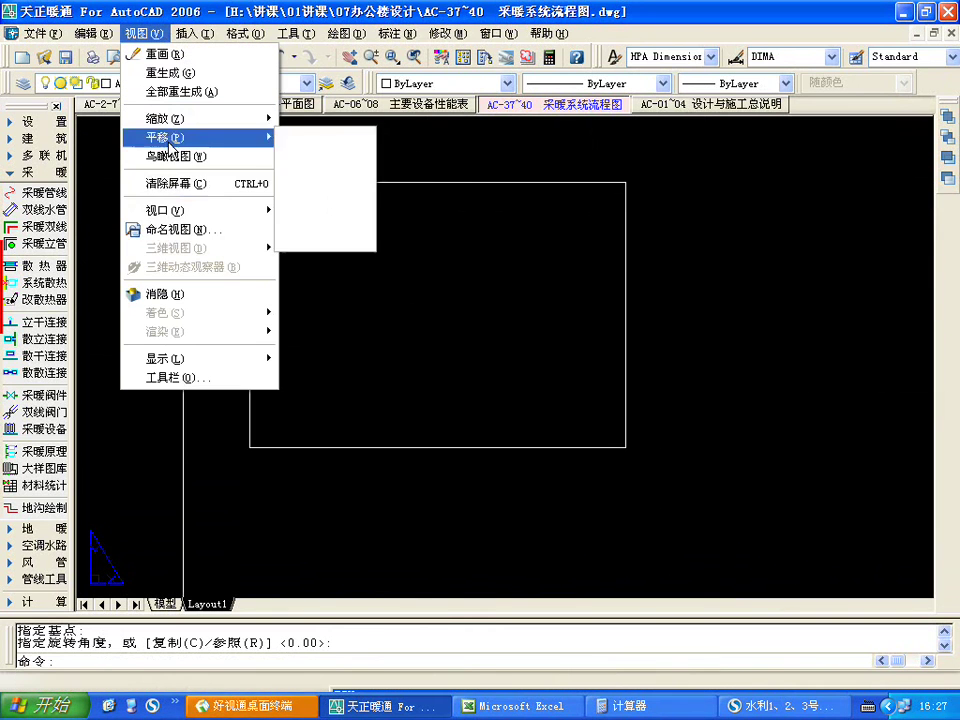
mouse_move(193, 210)
click(354, 255)
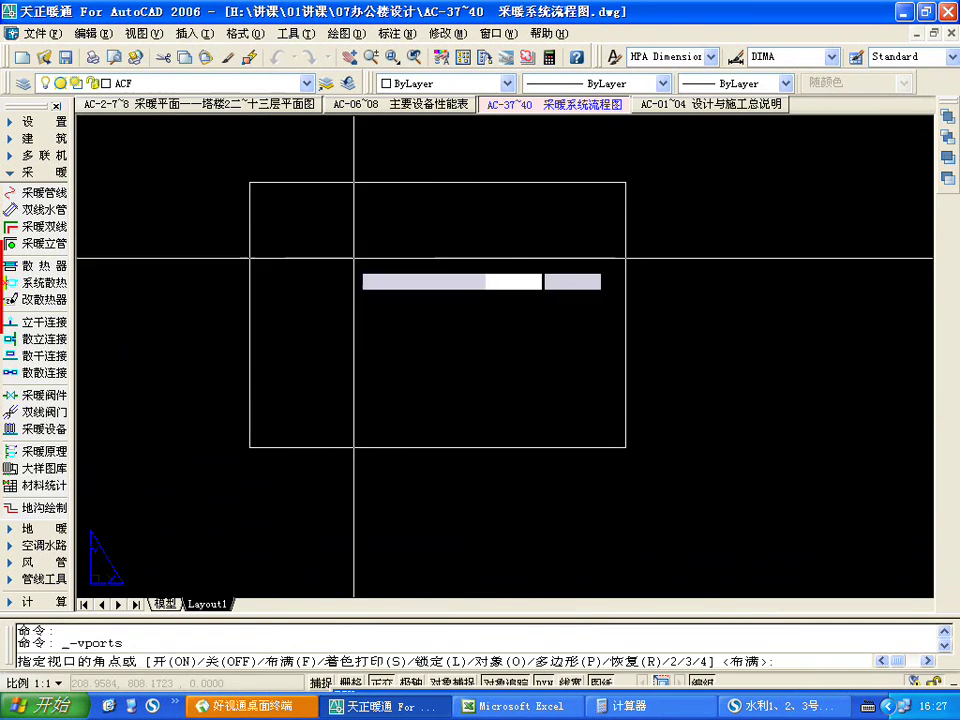
click(257, 195)
click(616, 440)
- Activate the viewport, try a different magnification of the drawing inside it, and return to paper space
double_click(317, 349)
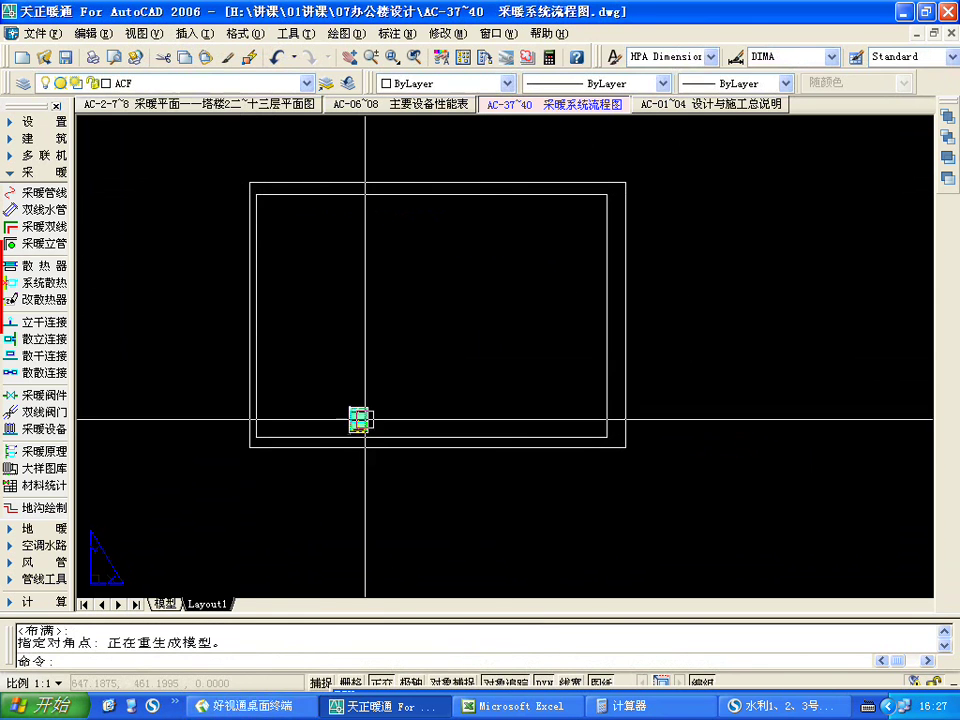
scroll(392, 396, up, 3)
scroll(443, 379, down, 5)
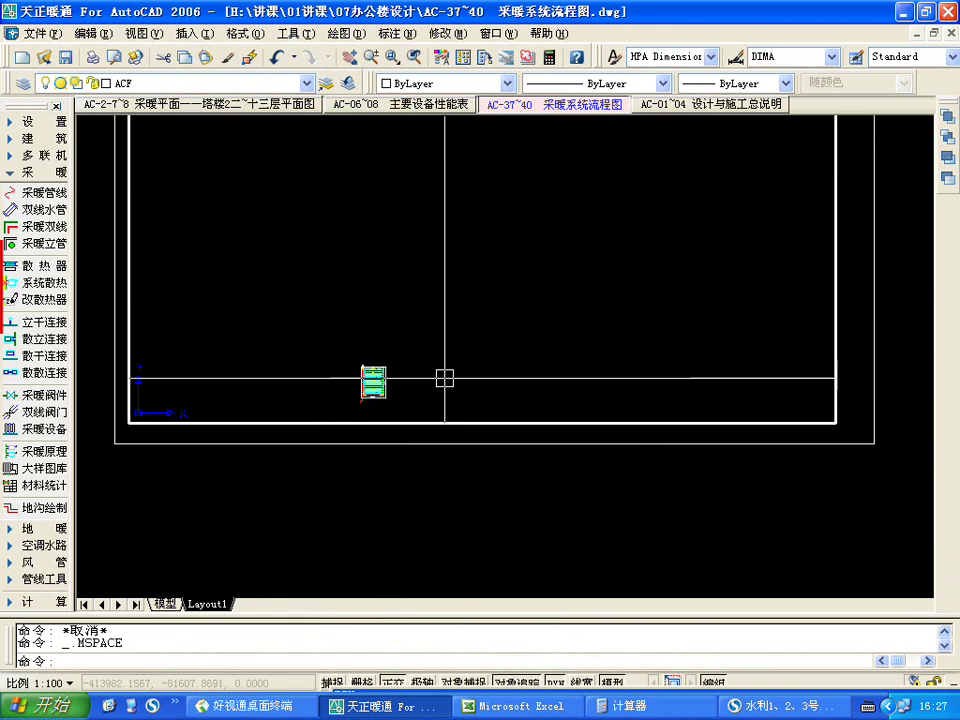
double_click(375, 485)
scroll(506, 497, down, 2)
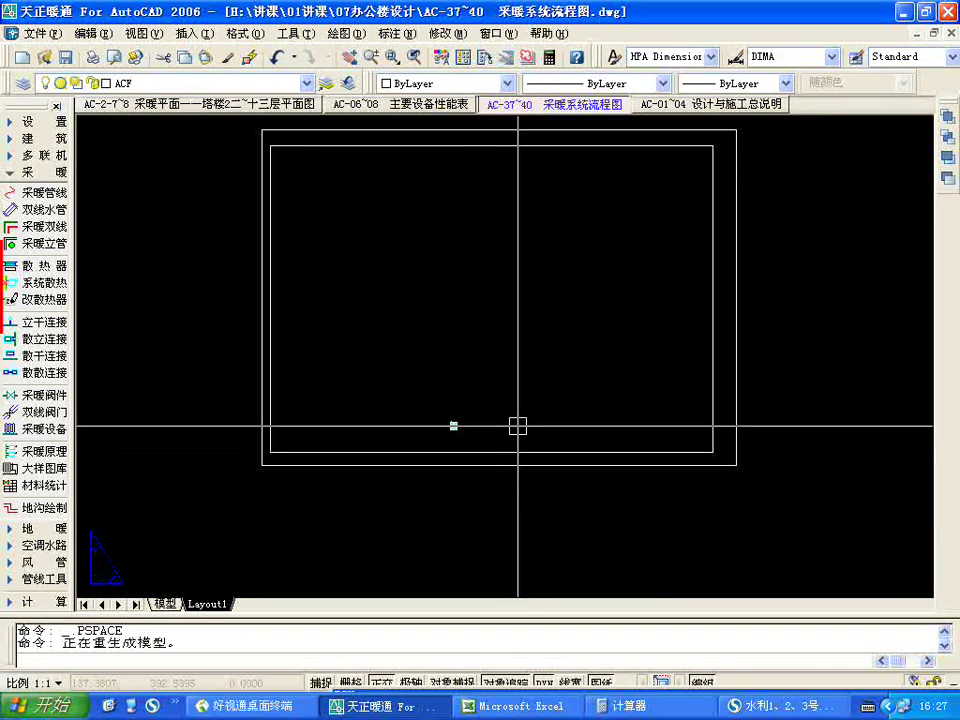
- Rotate the frame and its viewport together by 90° about a point near their centre
text(r)
key(Return)
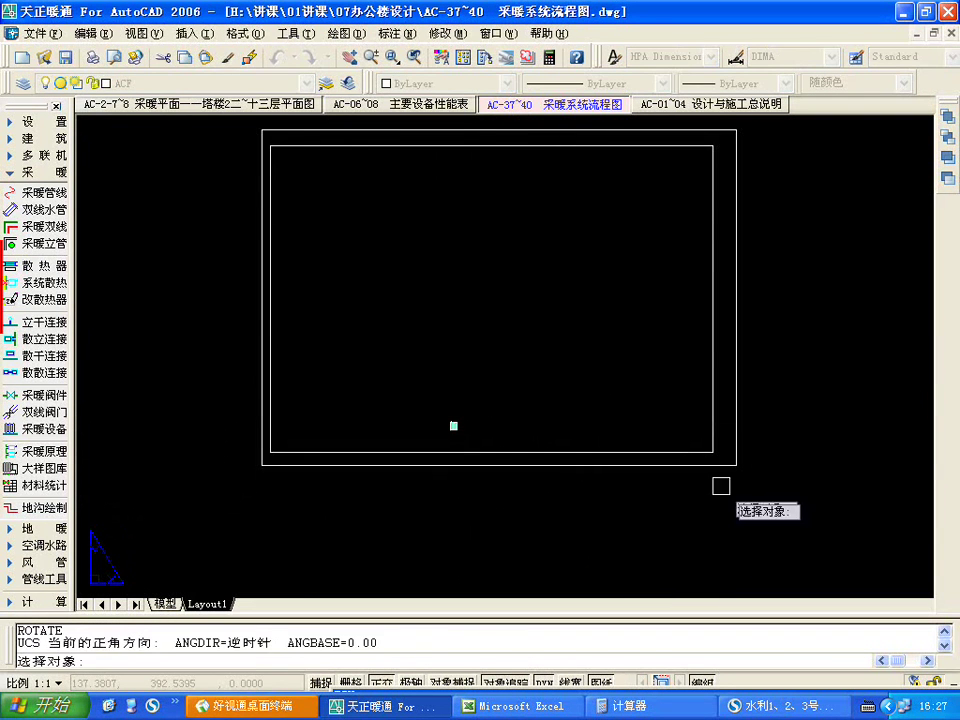
click(766, 506)
click(612, 373)
key(Return)
click(529, 327)
key(Return)
scroll(482, 283, down, 2)
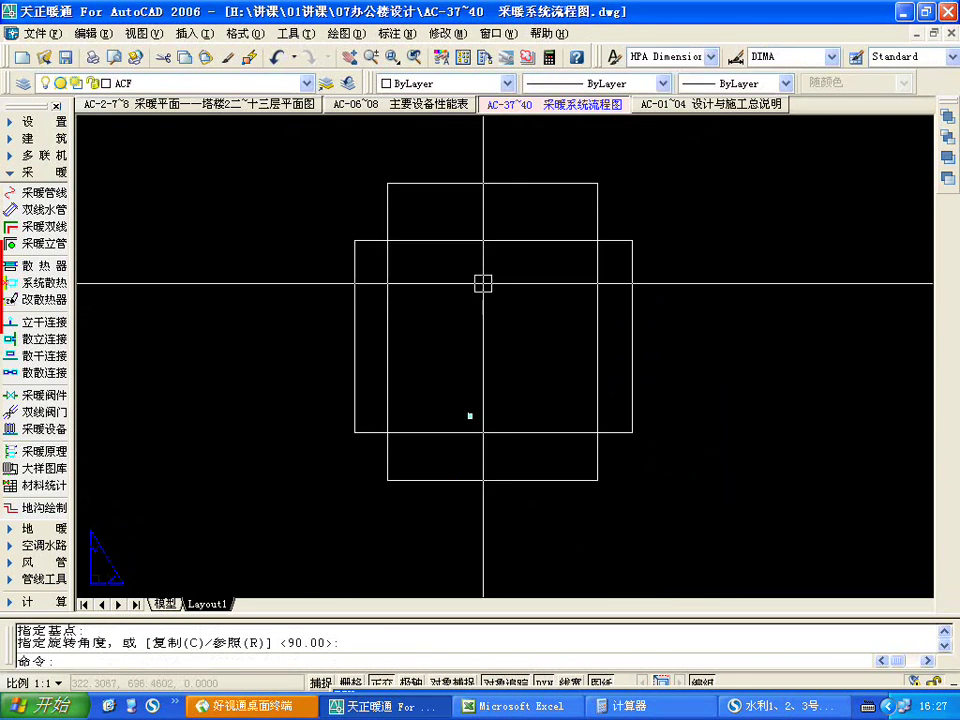
- Try to rotate the landscape viewport alone by 90° about a point inside it
key(Return)
click(493, 240)
key(Return)
click(495, 300)
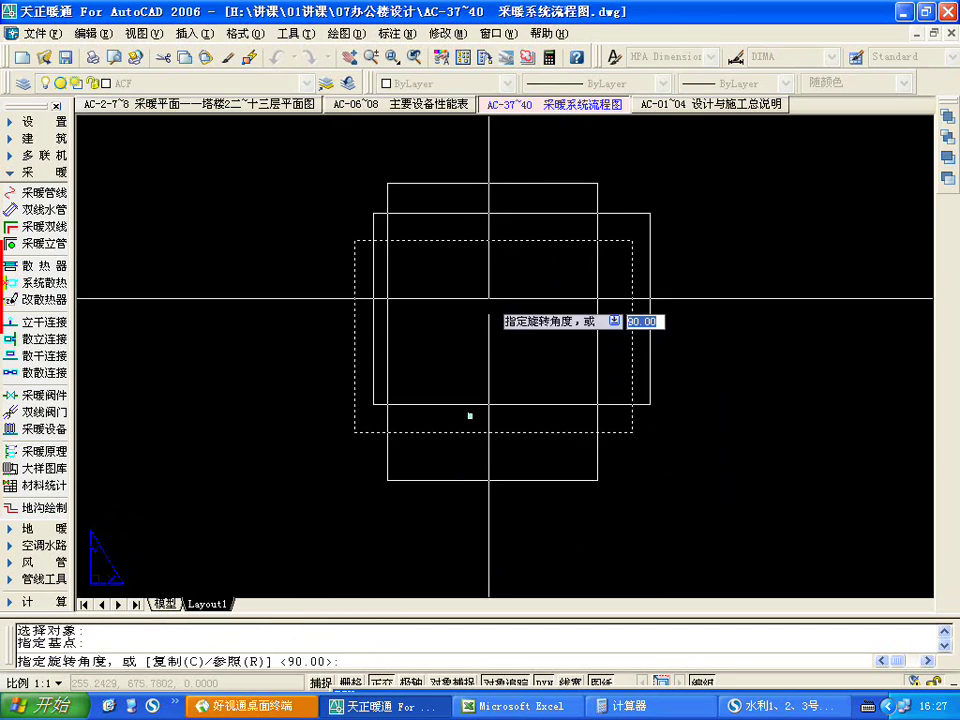
click(489, 296)
- Stretch the viewport's corners so that it fits inside the portrait frame with a margin on every side
click(474, 220)
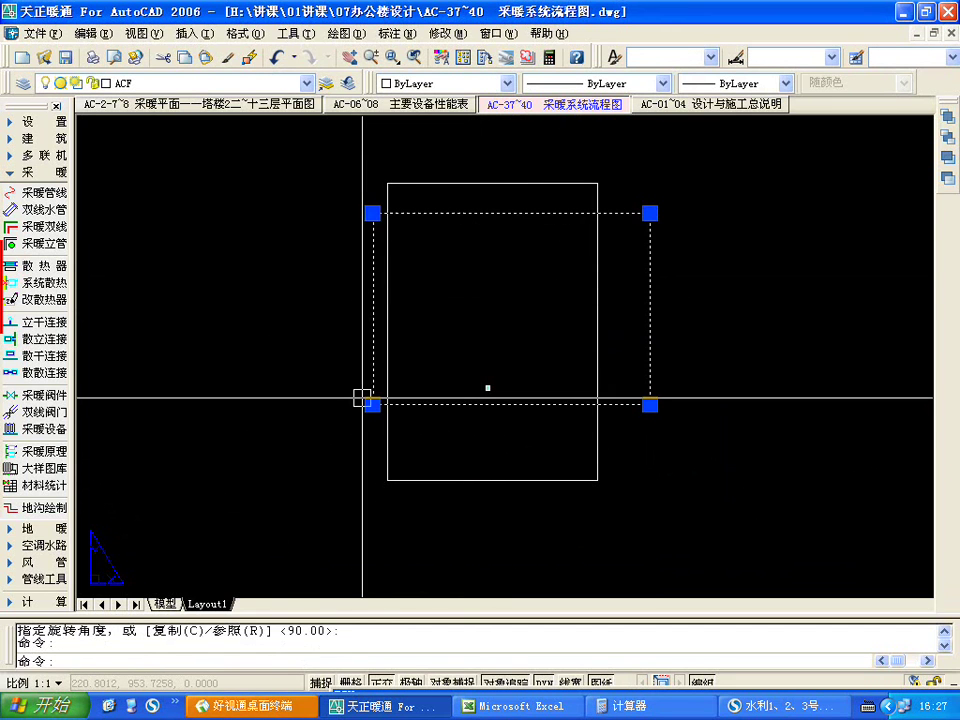
key(Escape)
click(437, 213)
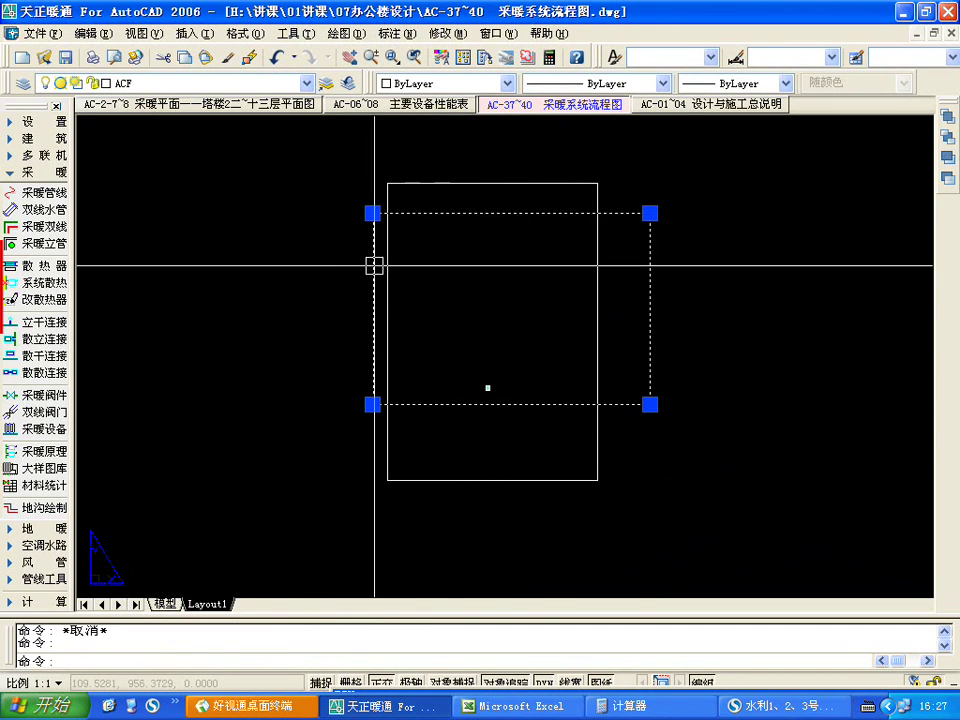
click(373, 212)
click(404, 205)
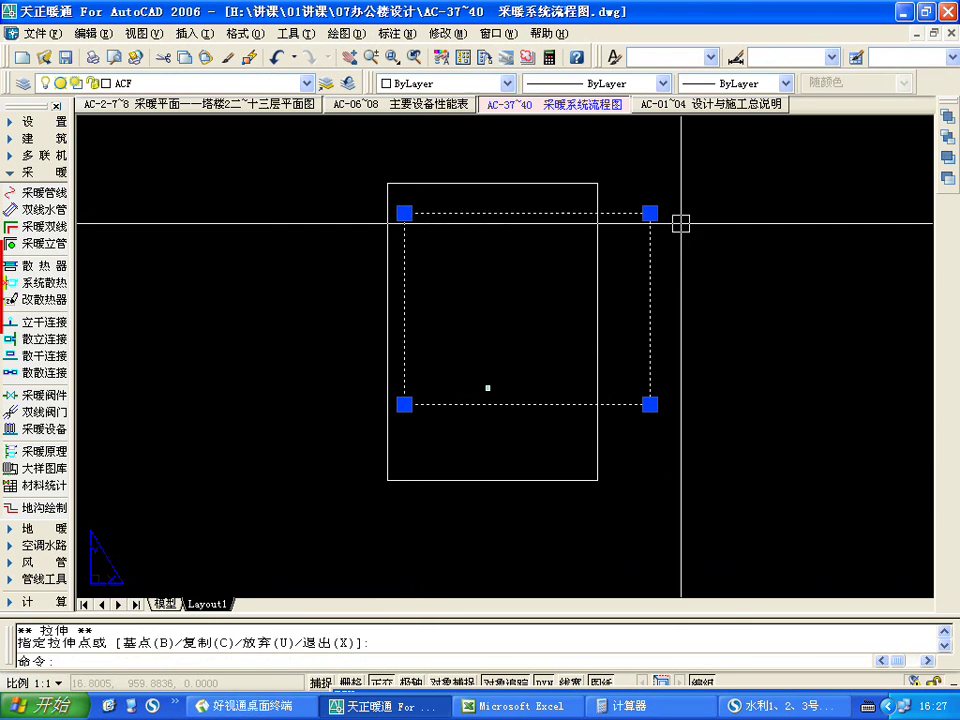
click(649, 212)
click(573, 212)
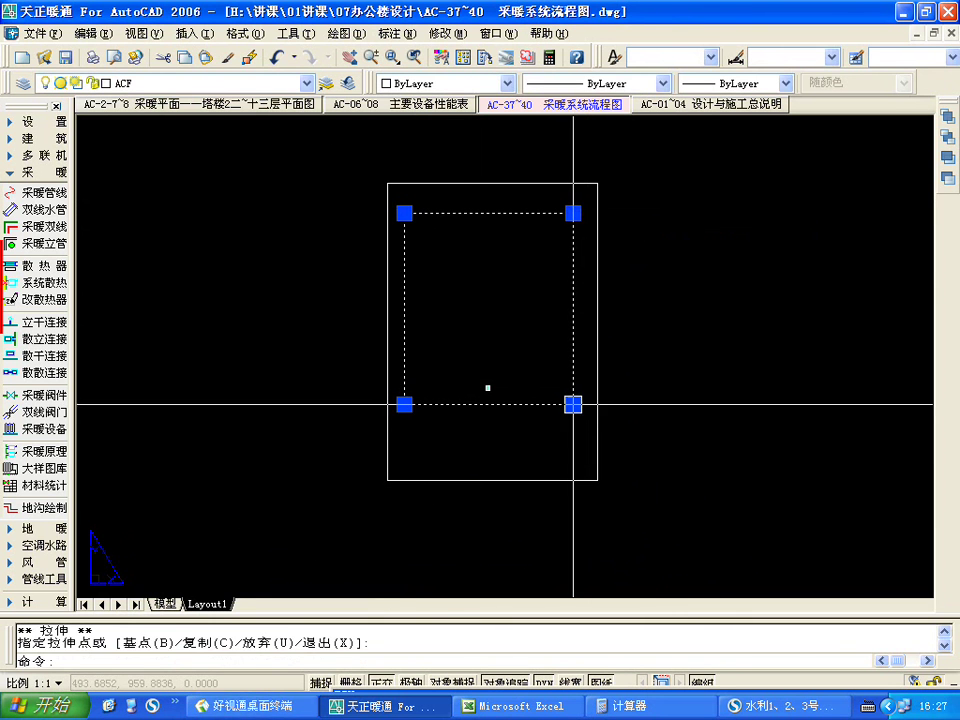
click(573, 404)
click(594, 457)
key(Escape)
- Activate the portrait viewport and try various magnifications of the heating flow diagram inside it
scroll(424, 371, down, 3)
scroll(400, 375, up, 3)
click(278, 305)
double_click(296, 369)
scroll(276, 339, up, 5)
scroll(275, 294, up, 2)
scroll(236, 231, down, 1)
scroll(270, 258, up, 1)
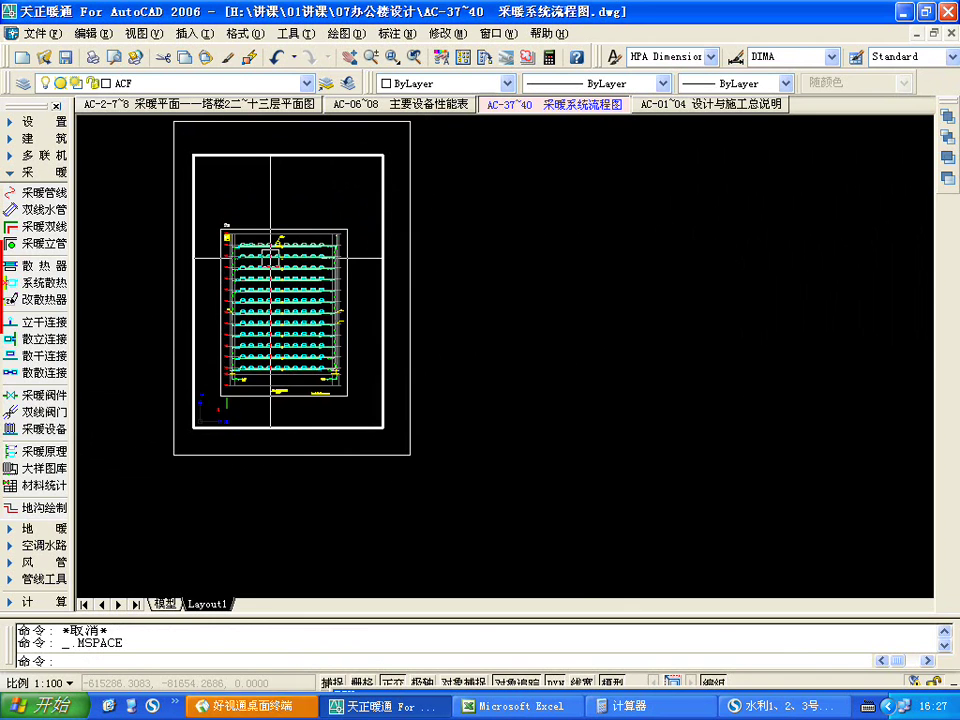
scroll(302, 407, up, 4)
scroll(225, 343, down, 2)
scroll(336, 364, up, 2)
scroll(322, 375, down, 2)
scroll(290, 360, up, 3)
scroll(279, 379, down, 4)
scroll(266, 364, up, 2)
scroll(267, 300, down, 5)
scroll(270, 237, down, 2)
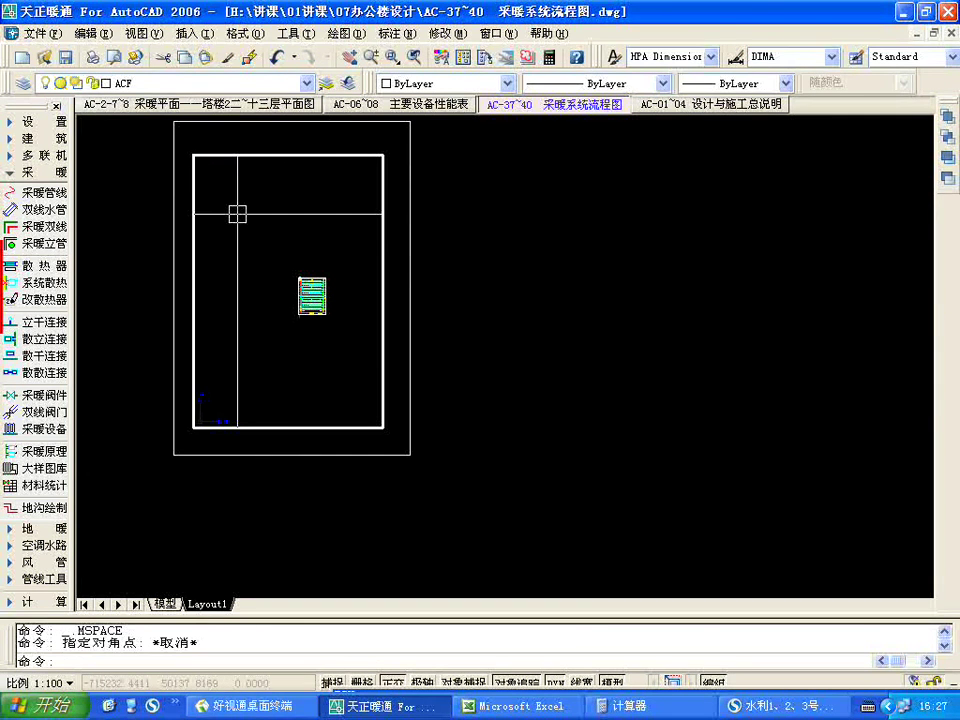
- Set the active viewport's zoom scale to 1/100xp
text(z)
key(Return)
text(s)
key(Return)
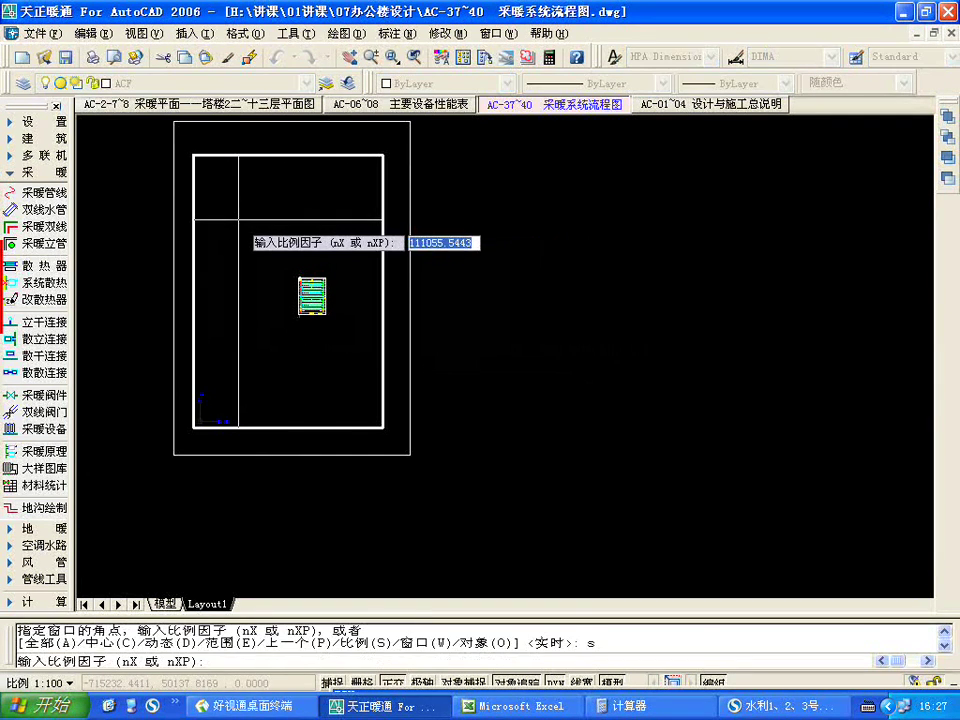
text(1/100xp)
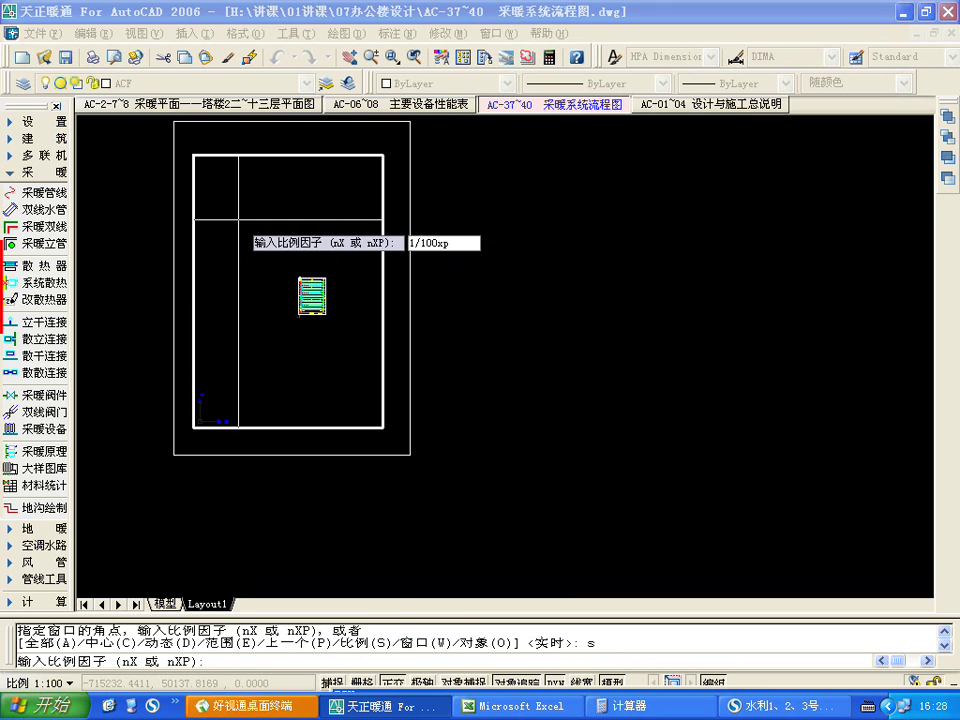
key(Return)
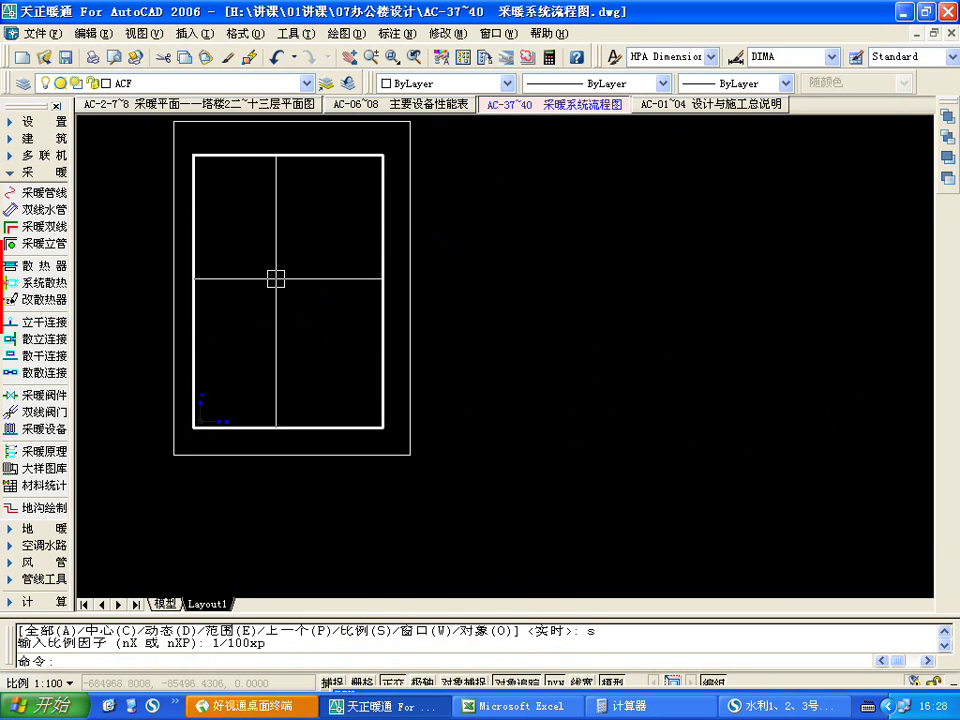
- Pan the heating flow diagram into the portrait viewport so it fills the view, and return to paper space
text('p)
key(Return)
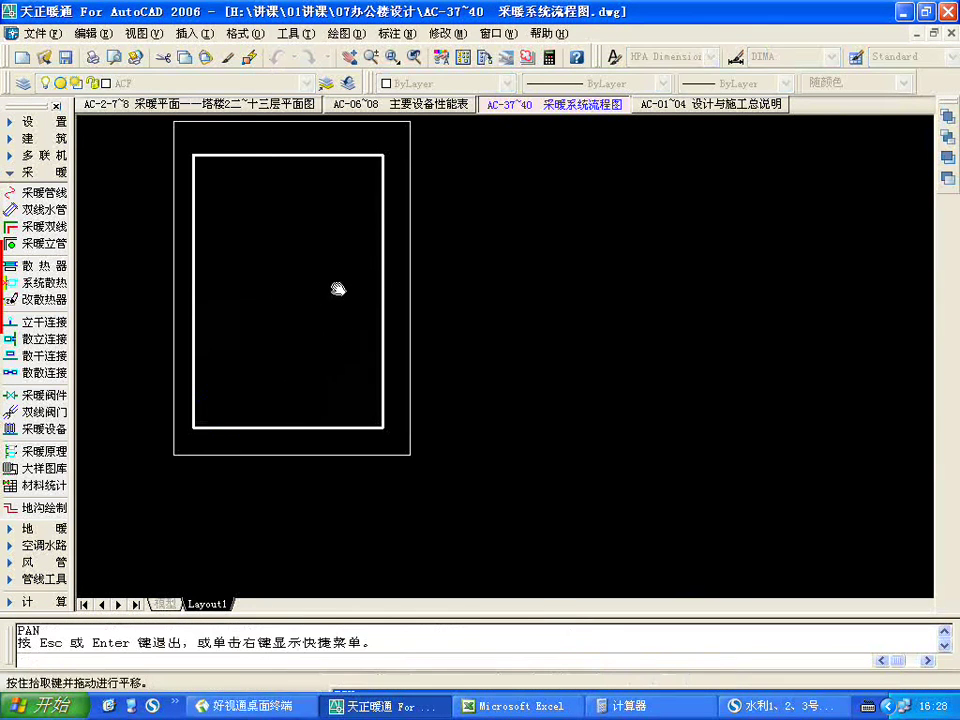
mouse_move(223, 279)
mouse_down()
mouse_move(336, 302)
mouse_move(311, 291)
mouse_move(326, 302)
mouse_up()
key(Escape)
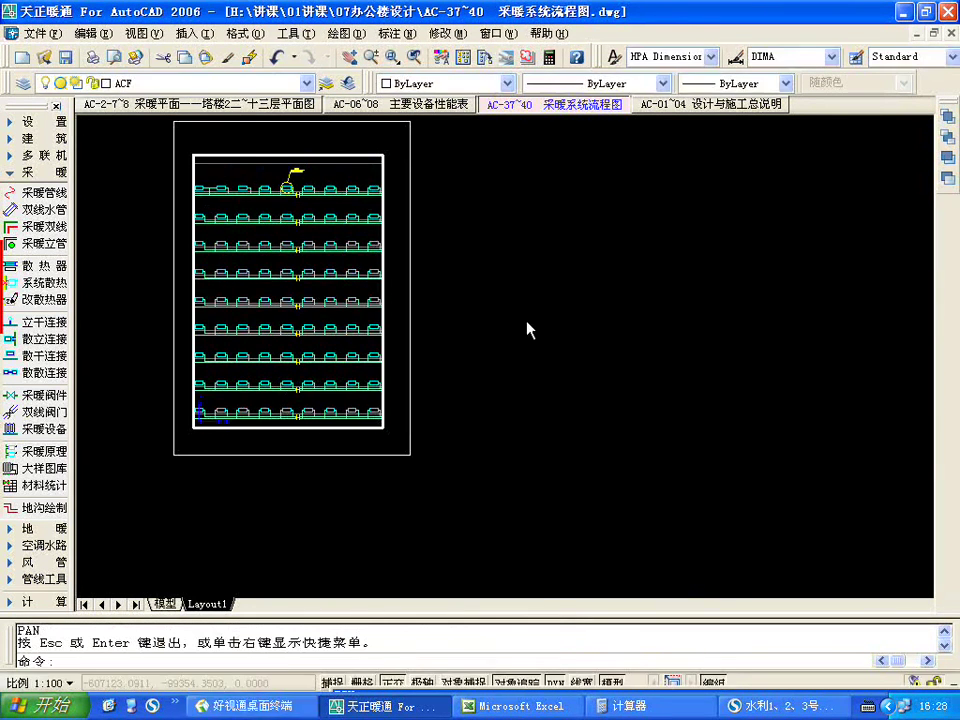
double_click(457, 319)
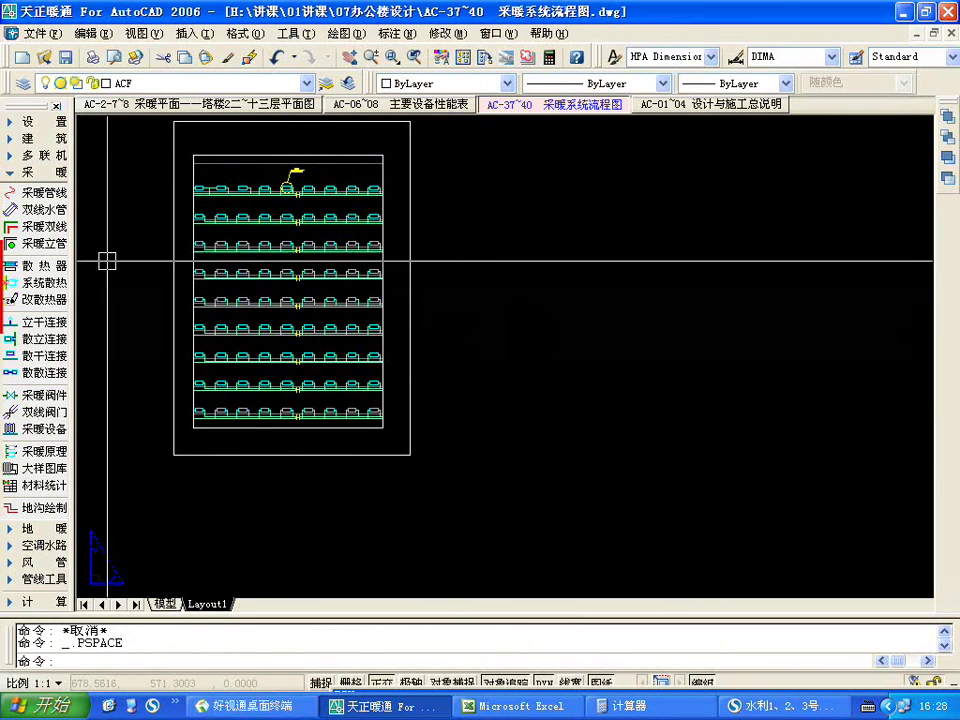
- Try a smaller magnification of the diagram inside the active viewport, undo the zoom and return to paper space
double_click(270, 274)
scroll(313, 300, down, 5)
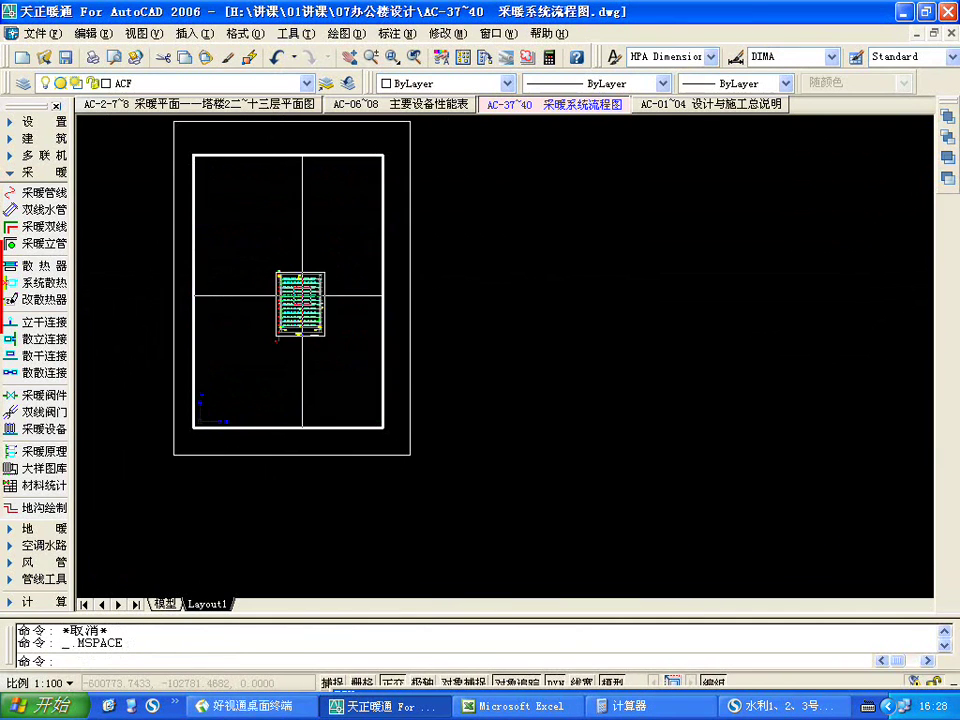
scroll(301, 296, up, 3)
text(u)
key(Return)
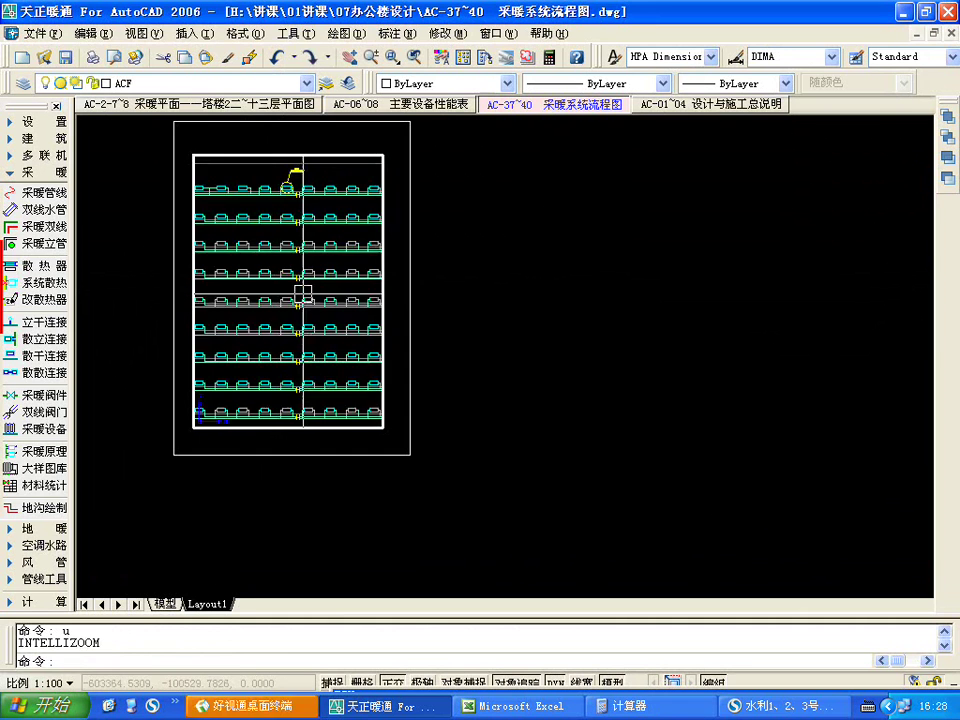
double_click(461, 274)
- Stretch the viewport's upper-left and upper-right corners outward until they lie just inside the portrait frame
scroll(560, 430, down, 4)
scroll(560, 430, up, 5)
click(405, 230)
click(242, 229)
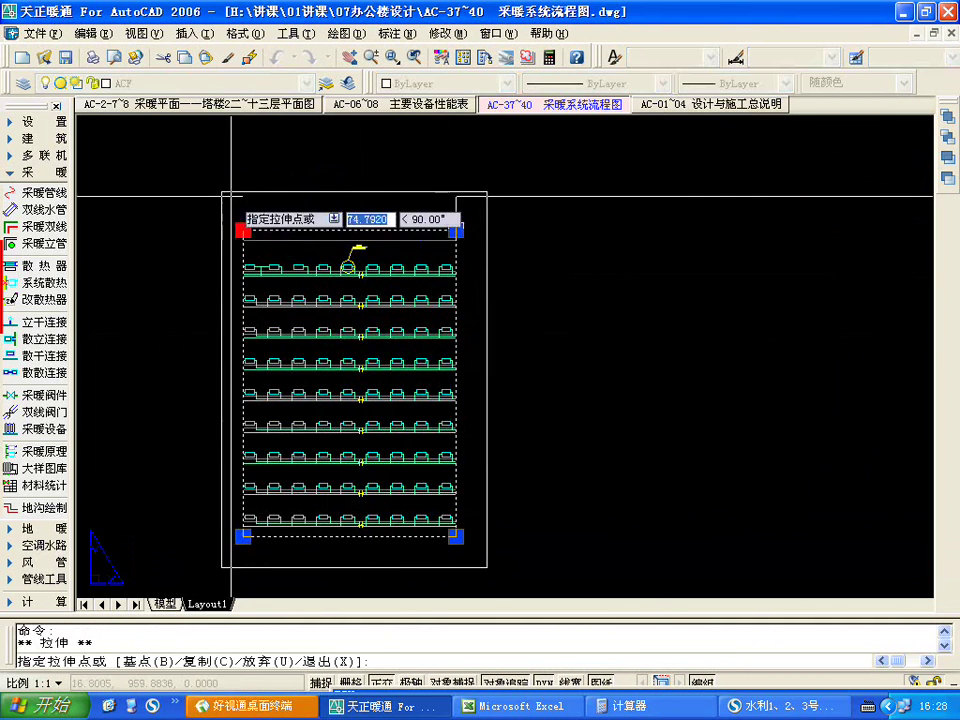
click(228, 199)
click(242, 199)
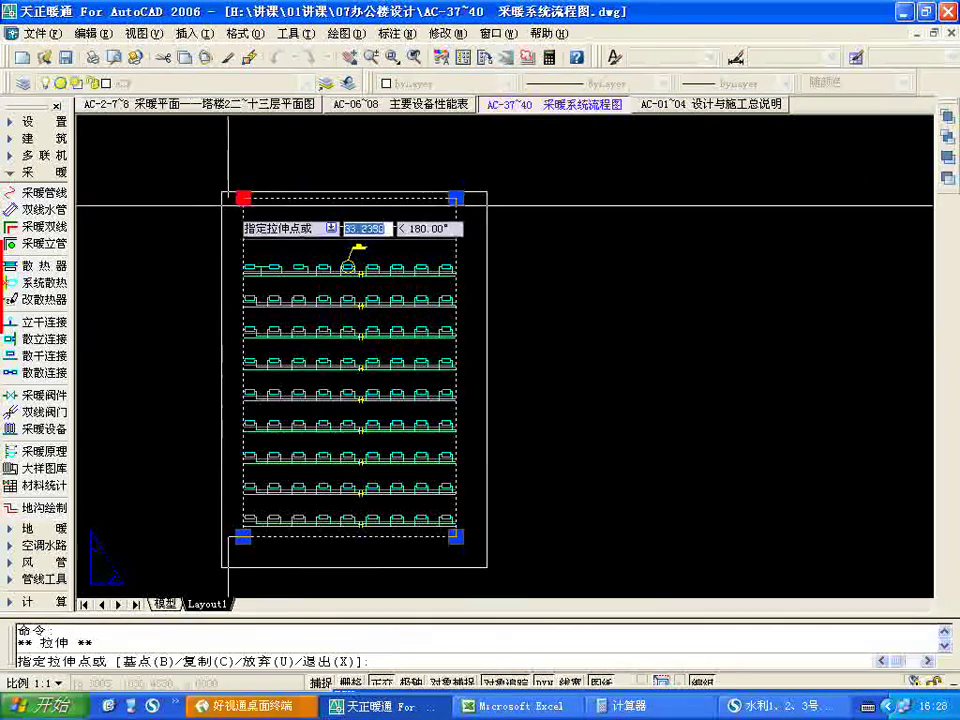
click(228, 199)
click(456, 198)
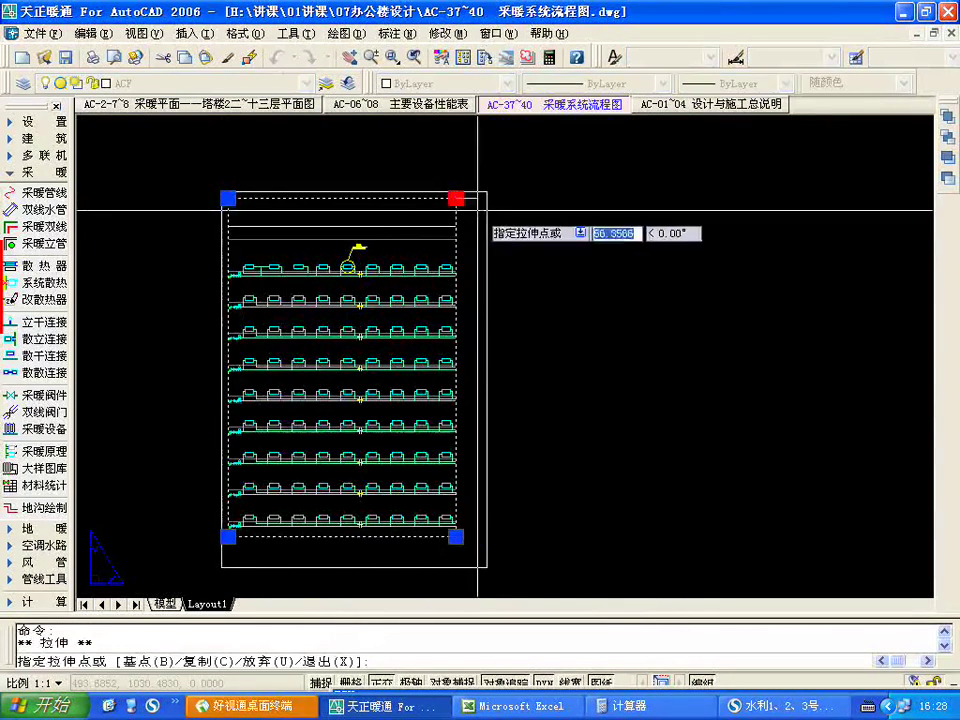
click(474, 199)
key(Escape)
- Stretch the viewport's lower edge down until it lies just inside the bottom of the portrait frame
scroll(552, 163, down, 2)
scroll(445, 396, up, 2)
click(392, 412)
click(287, 413)
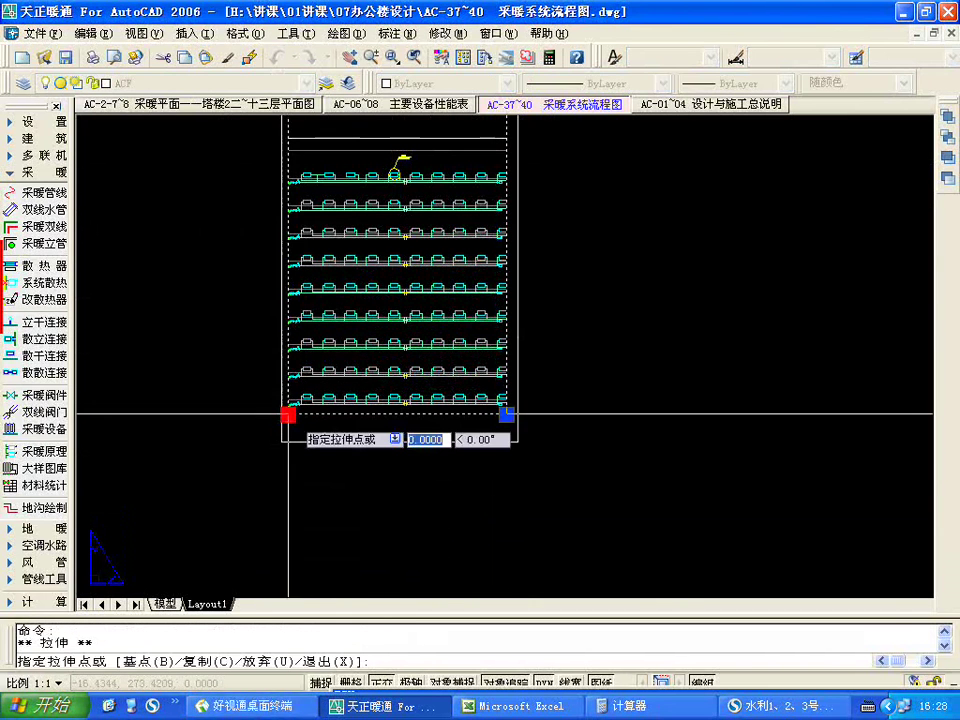
click(288, 435)
key(Escape)
scroll(441, 248, down, 2)
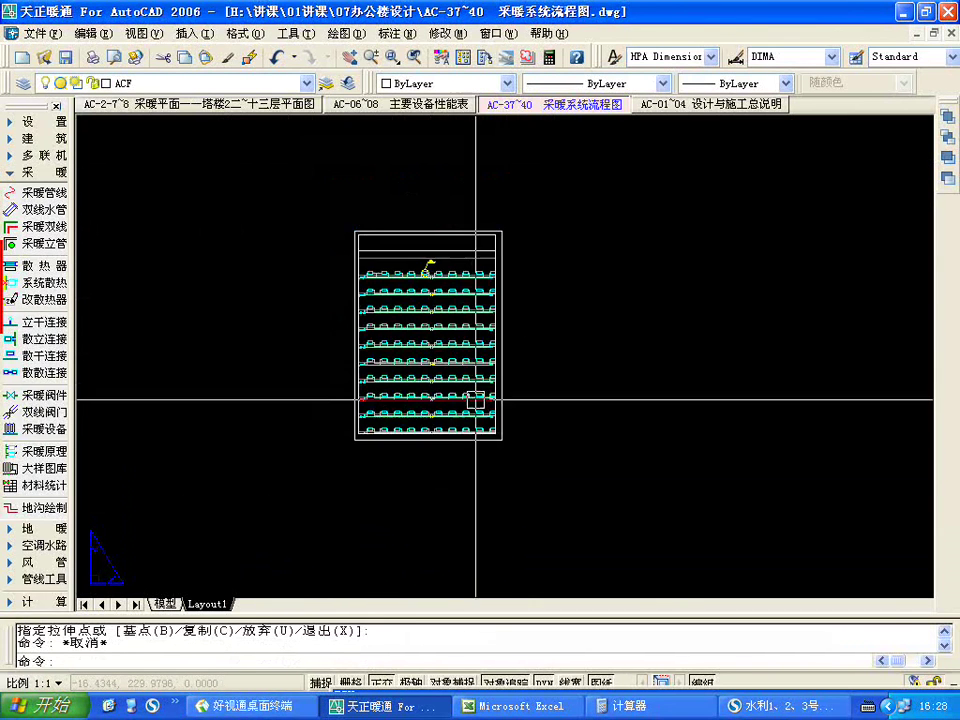
click(455, 252)
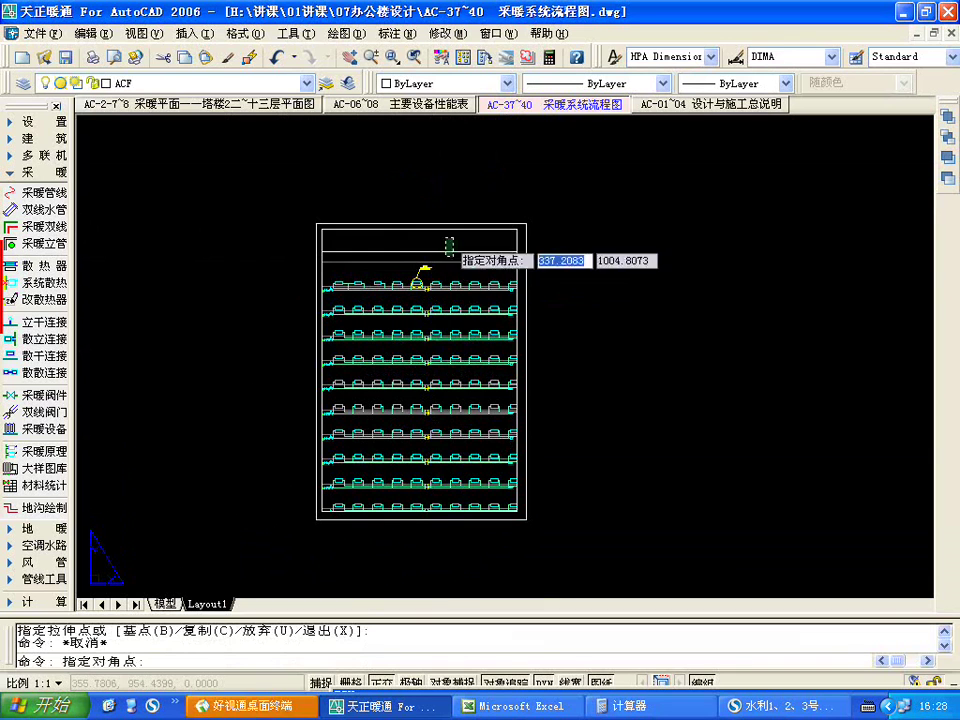
click(457, 253)
scroll(445, 251, up, 2)
key(Escape)
click(465, 264)
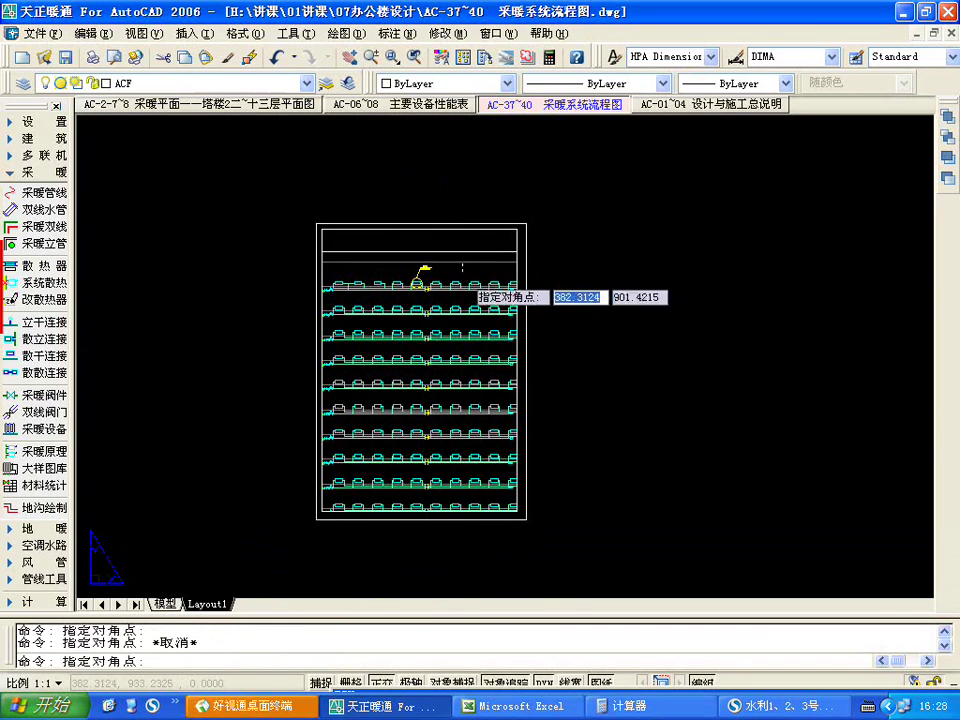
key(Escape)
scroll(465, 266, up, 2)
- Try maximizing the viewport and zooming out inside it, and undo these view changes
double_click(447, 216)
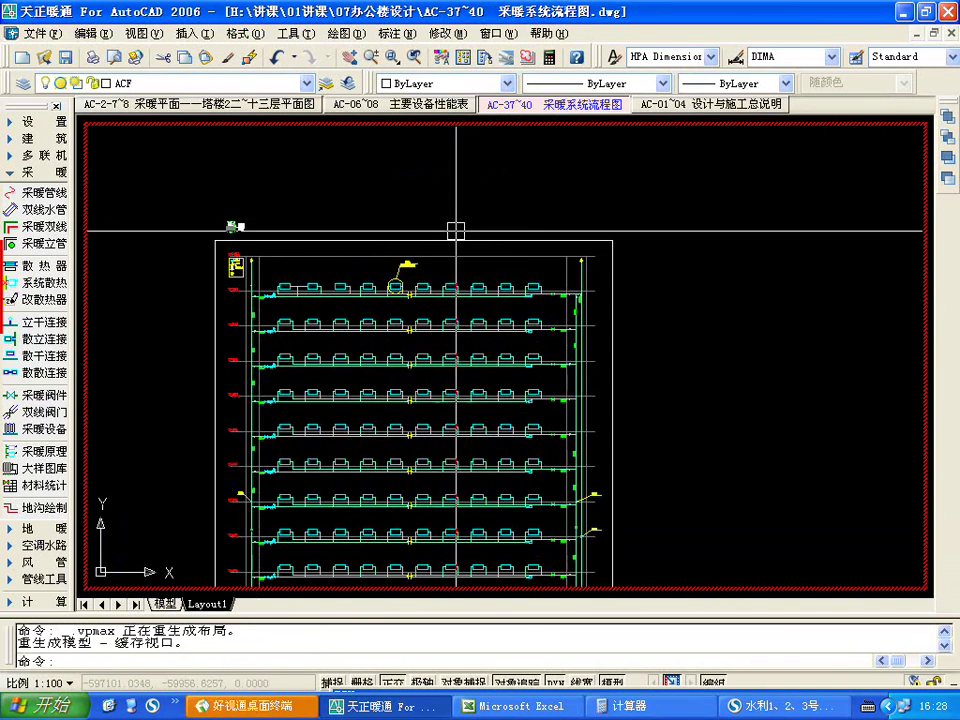
key(Escape)
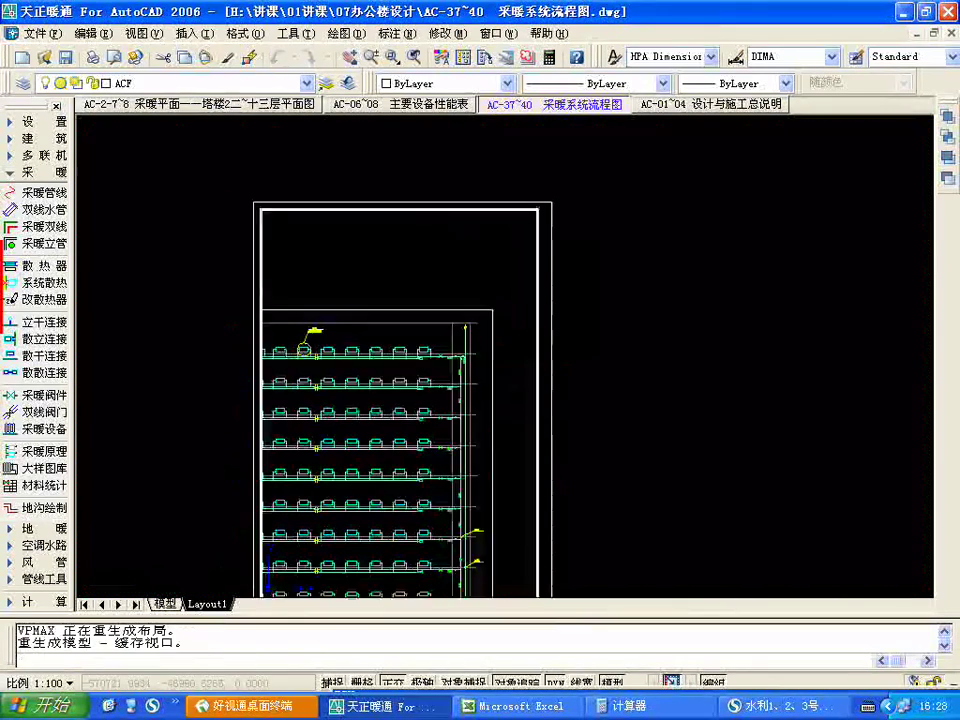
double_click(467, 209)
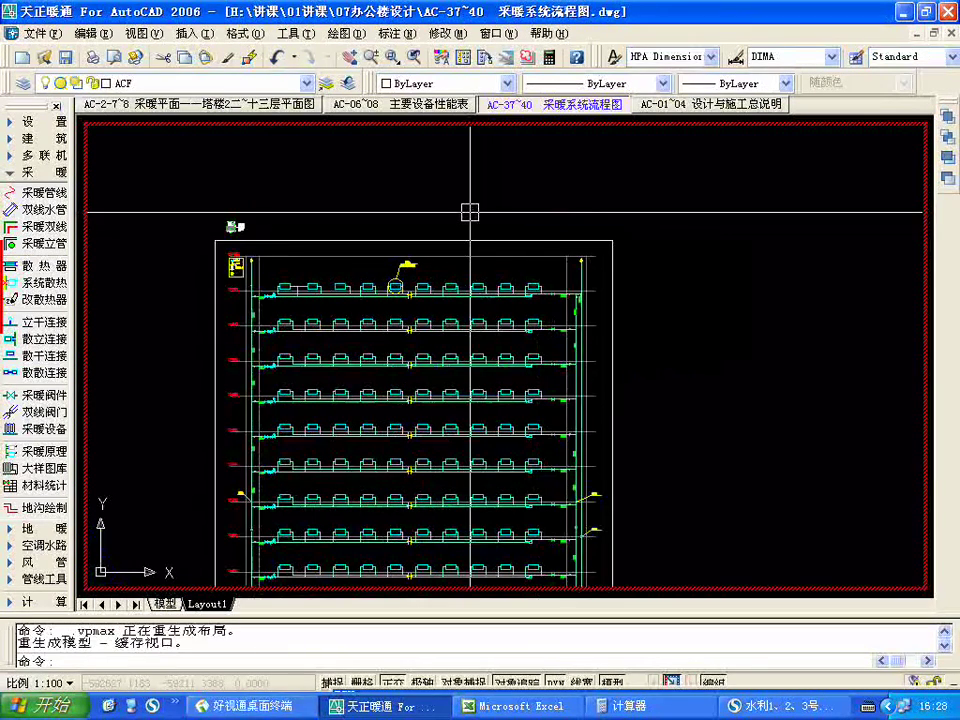
scroll(469, 212, down, 5)
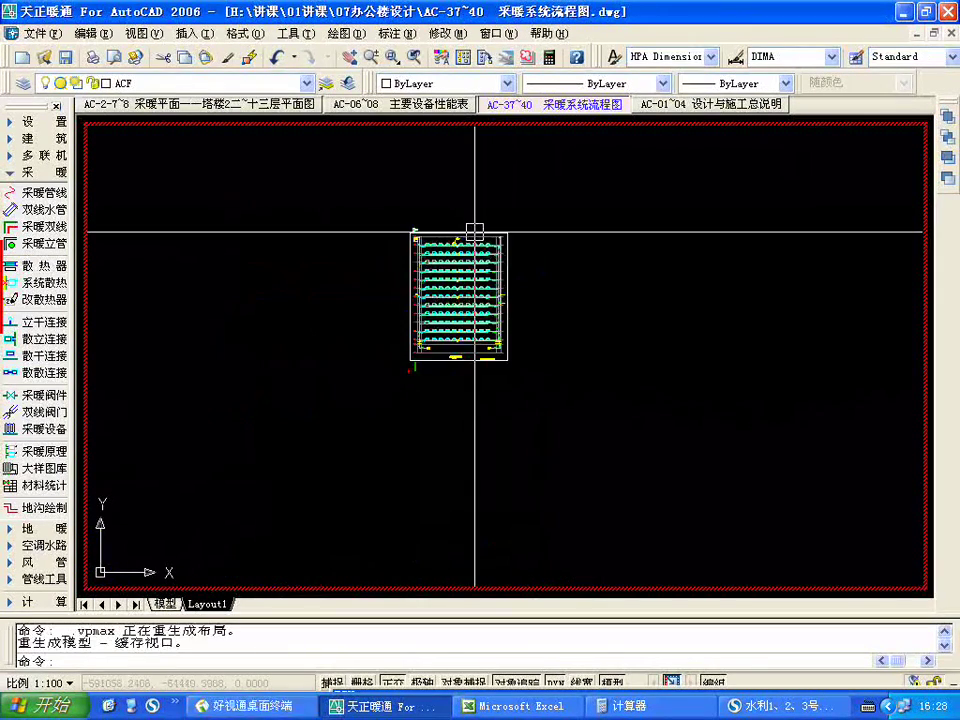
key(Escape)
text(u)
key(Return)
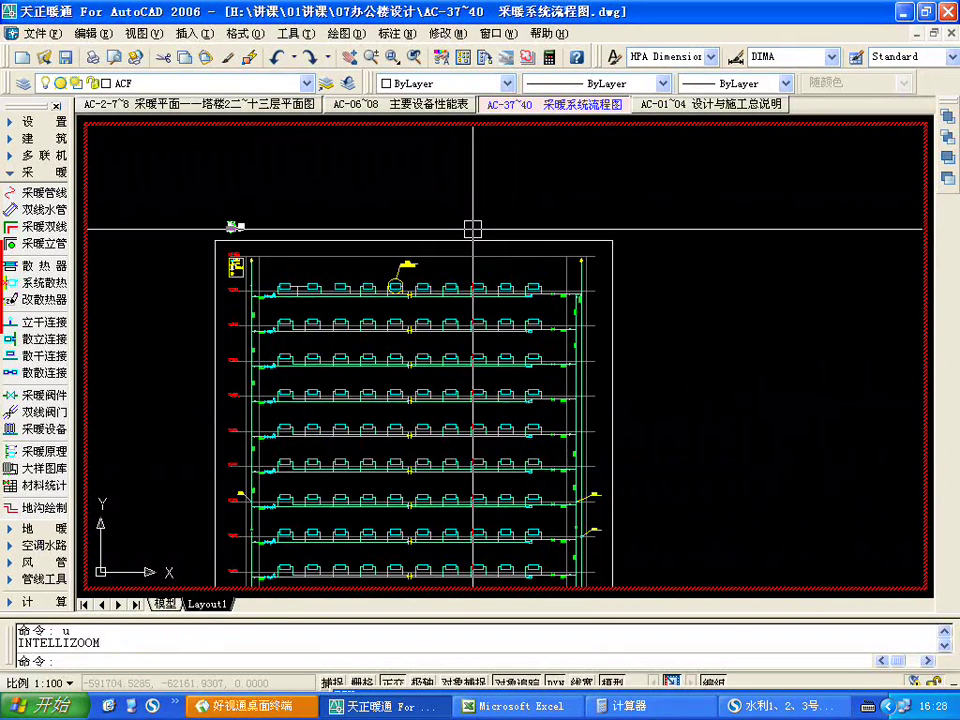
text(u)
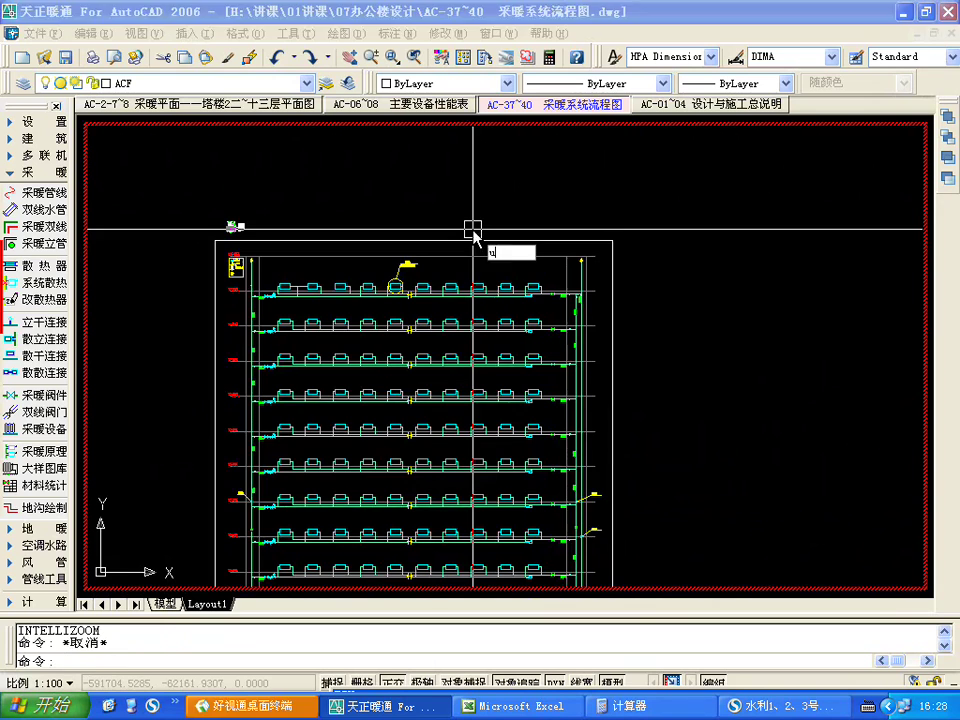
key(Return)
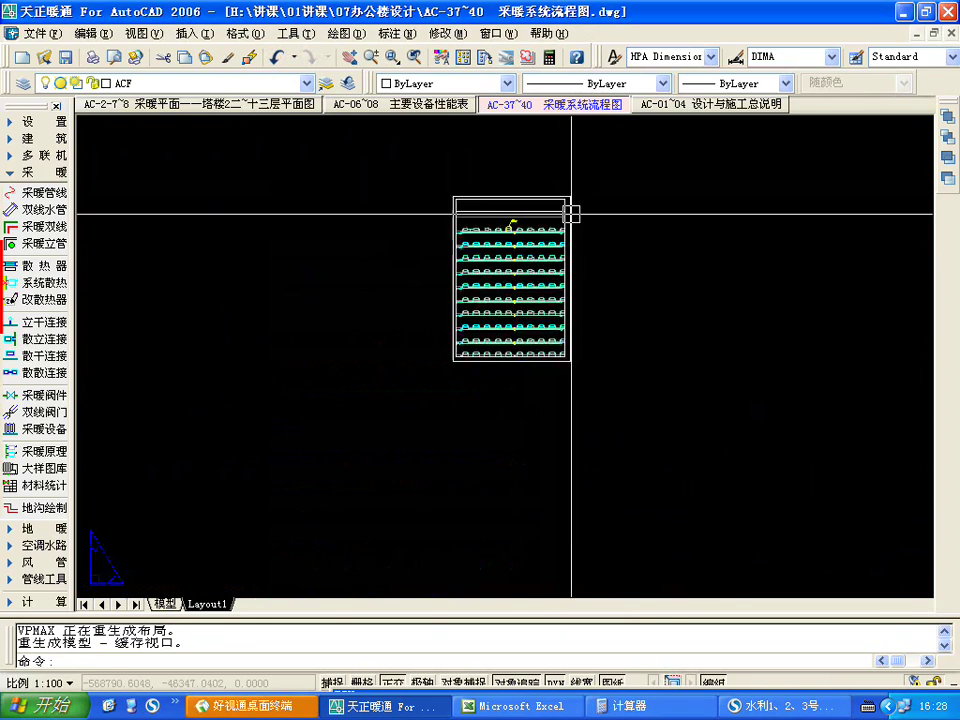
scroll(500, 200, up, 2)
scroll(467, 204, down, 2)
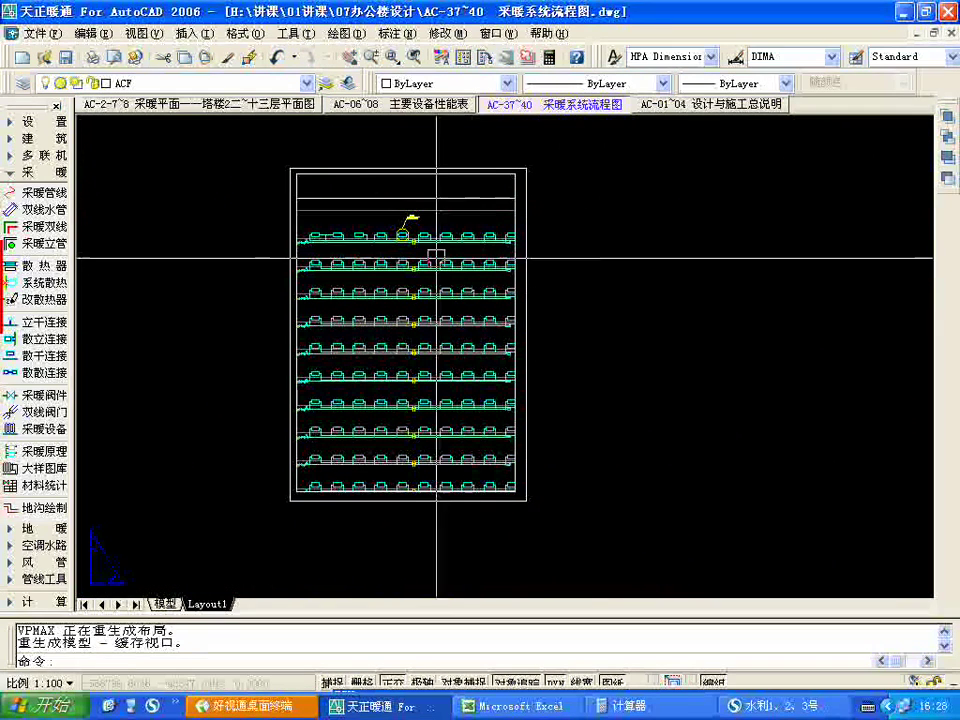
- Activate the viewport, pan the diagram upward inside it and return to paper space
double_click(431, 260)
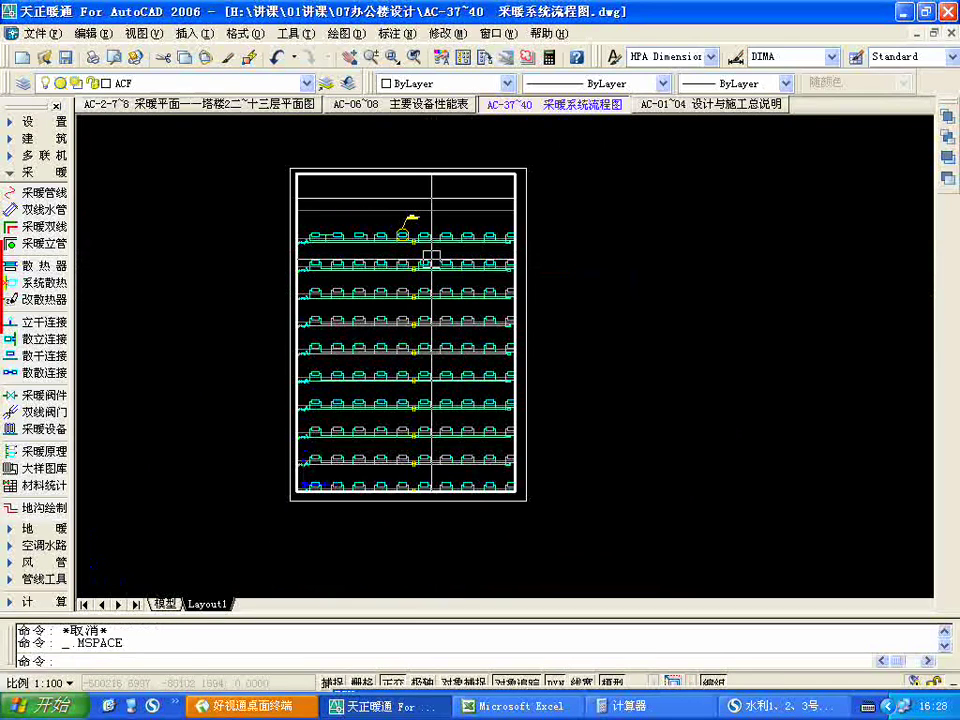
key(Return)
text(p)
key(Return)
drag(456, 306, 461, 257)
key(Escape)
double_click(580, 276)
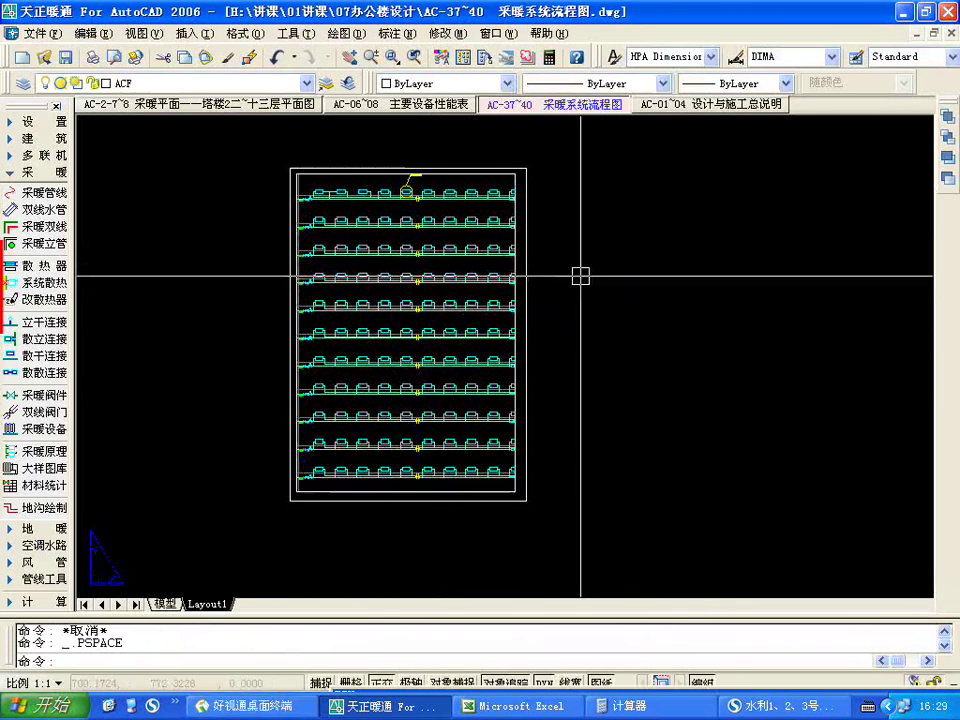
- Set the viewport's zoom scale to 1/150xp and return to paper space
double_click(427, 278)
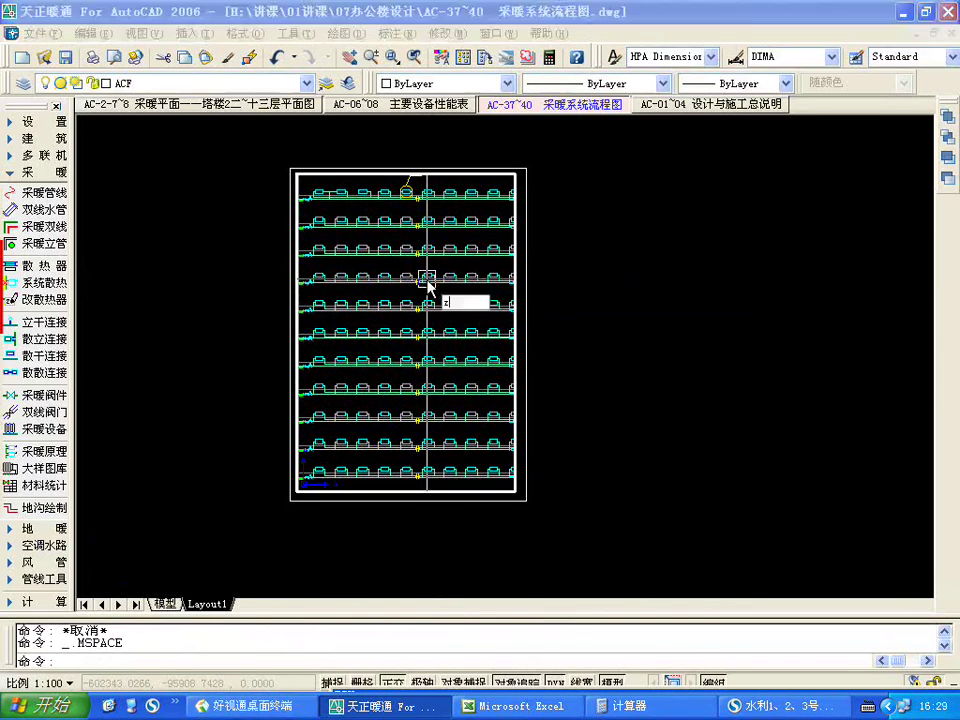
text(z)
key(Return)
text(s)
key(Return)
text(1/150xp)
key(Return)
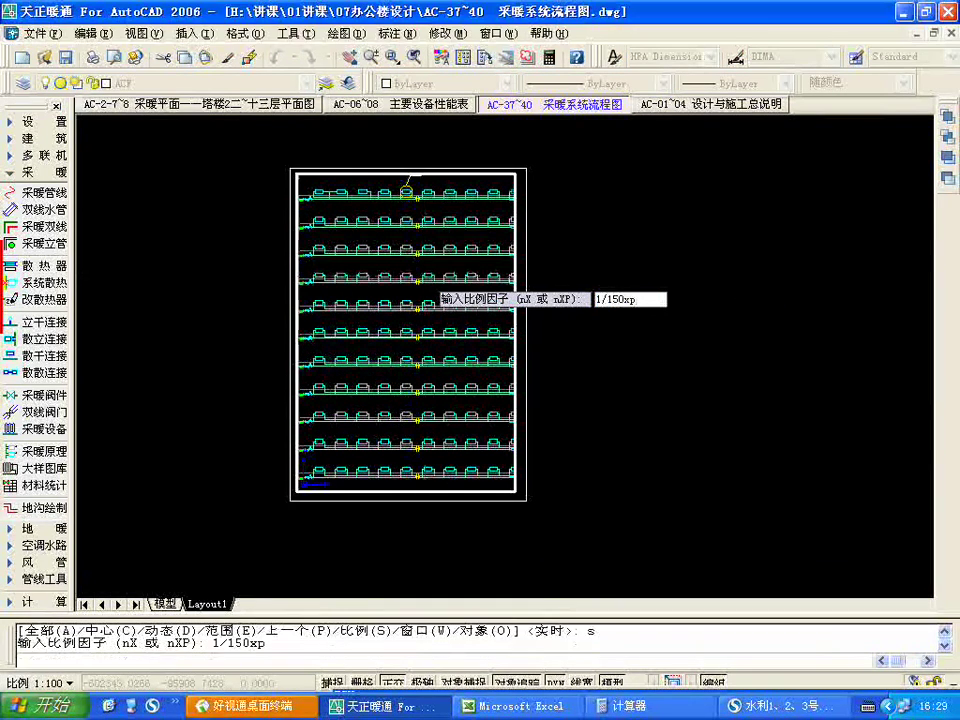
key(Escape)
double_click(563, 315)
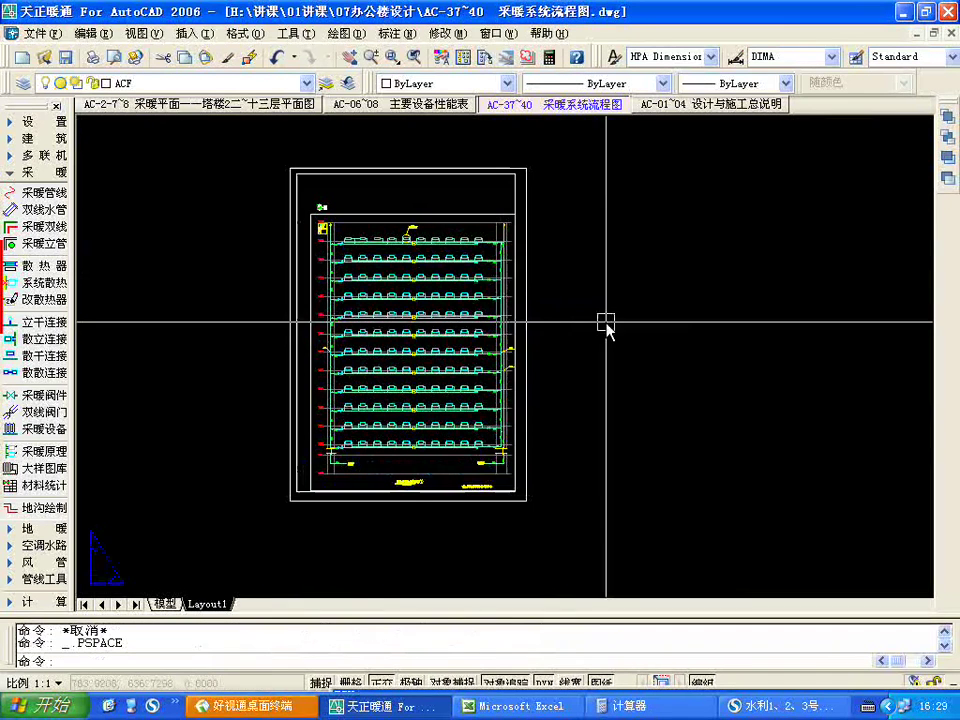
- Activate the viewport and pan the diagram up and left until its rectangular border lies fully inside the viewport
scroll(486, 343, up, 2)
scroll(486, 342, down, 1)
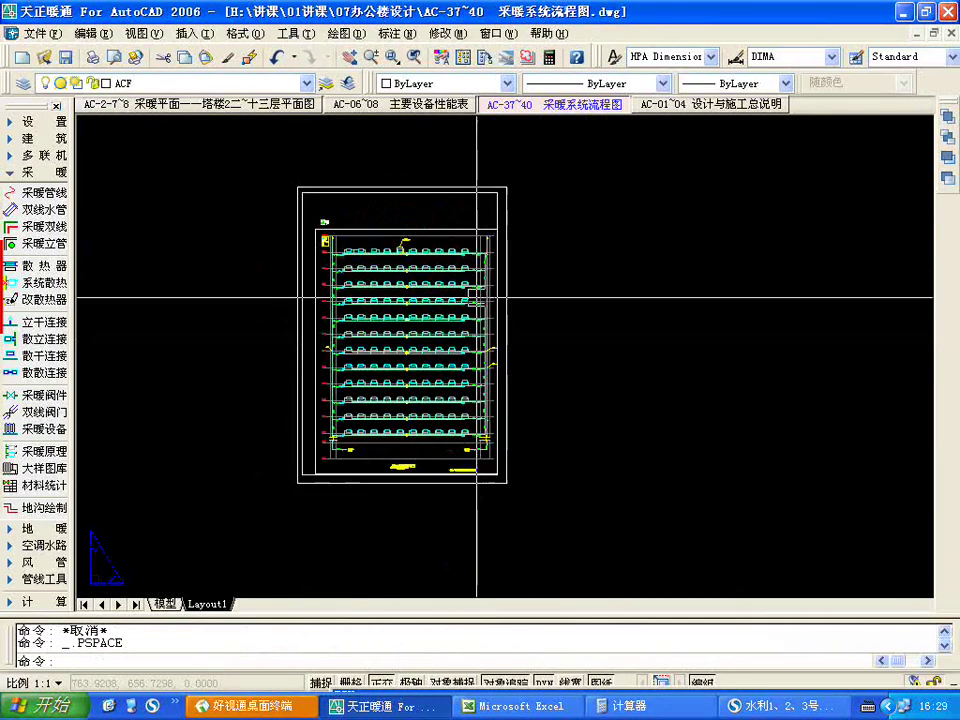
scroll(488, 219, up, 1)
double_click(457, 221)
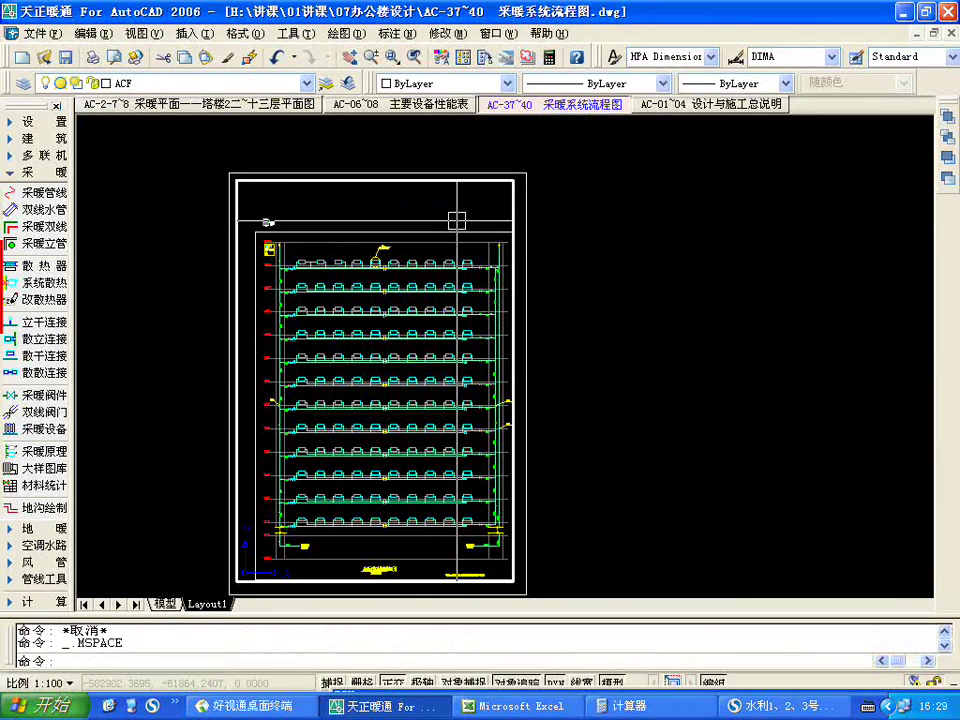
text(p)
key(Return)
drag(467, 214, 457, 197)
key(Escape)
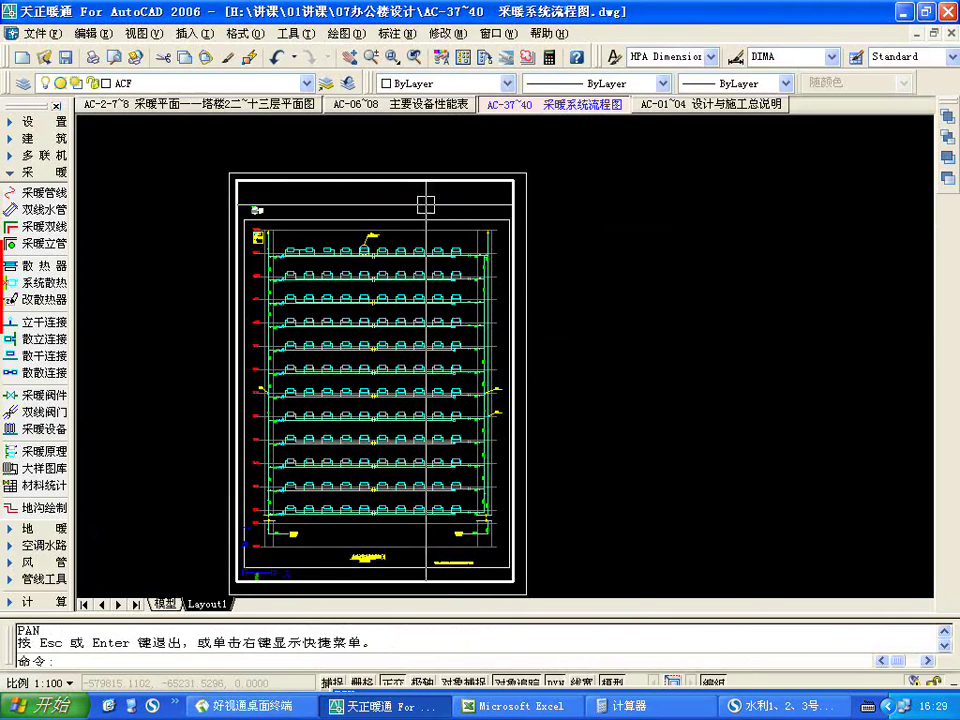
- Try to measure the diagram's rectangular border through the active viewport with DIST and an intersection snap
text(a)
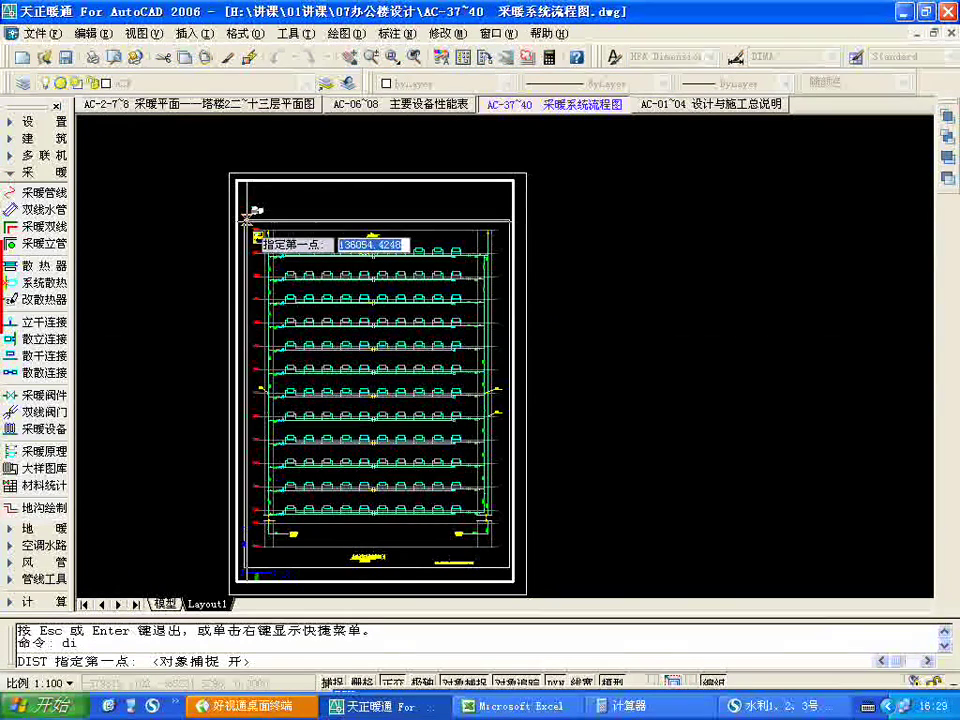
text(int)
key(Return)
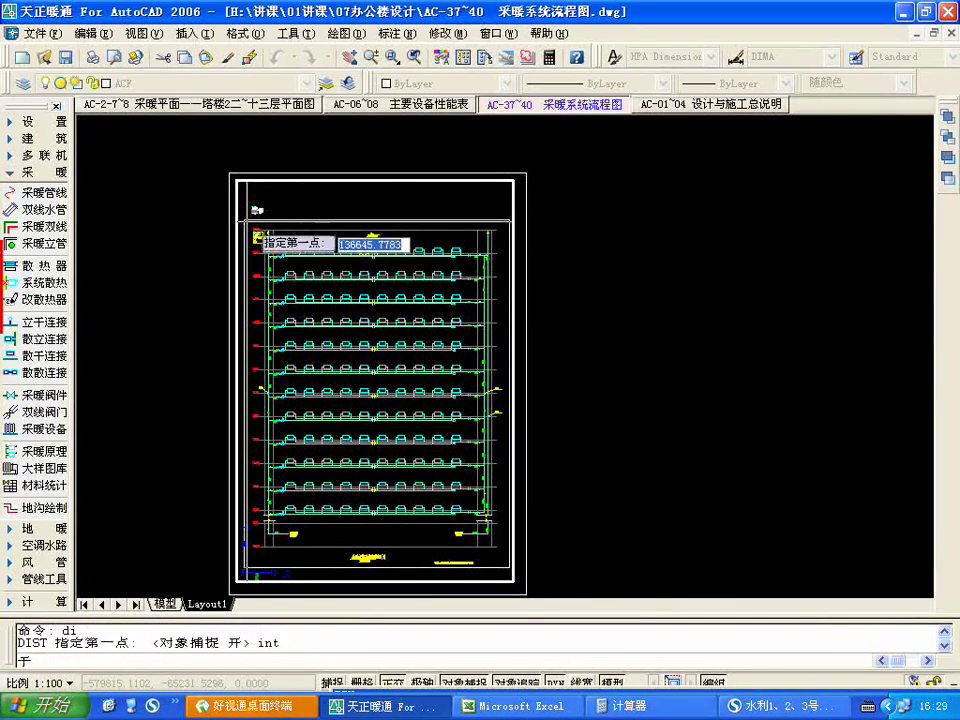
click(256, 237)
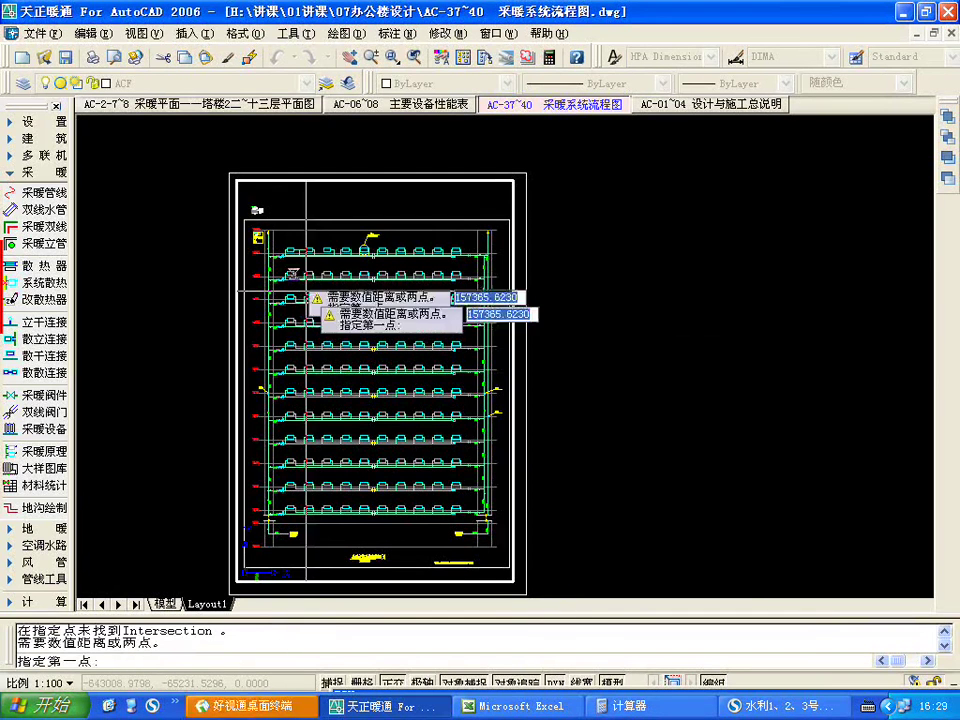
click(508, 562)
click(477, 480)
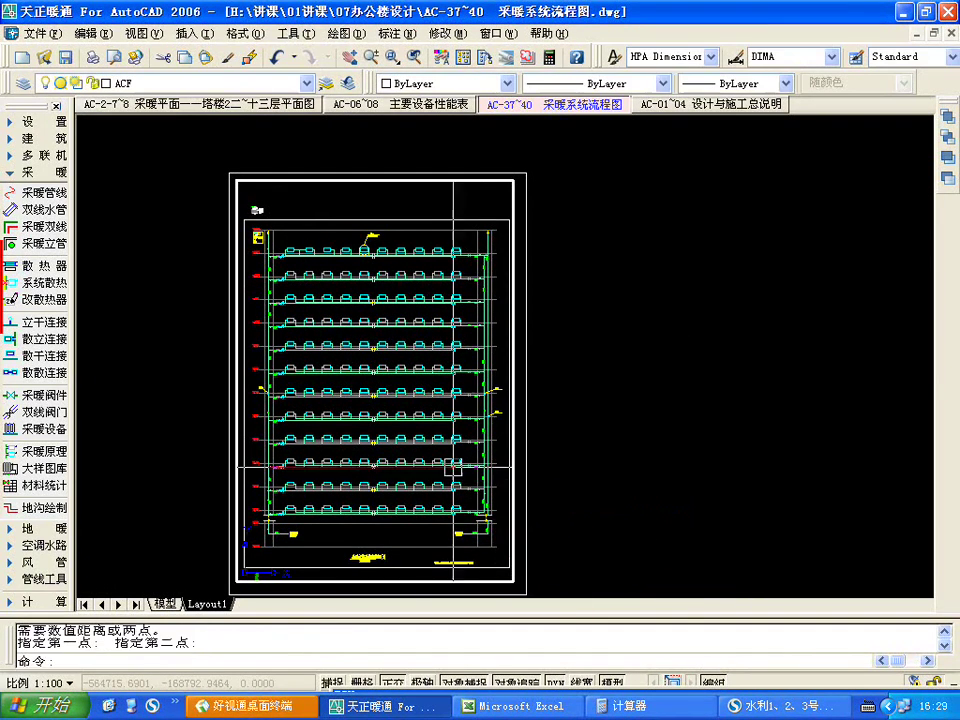
click(330, 243)
key(Escape)
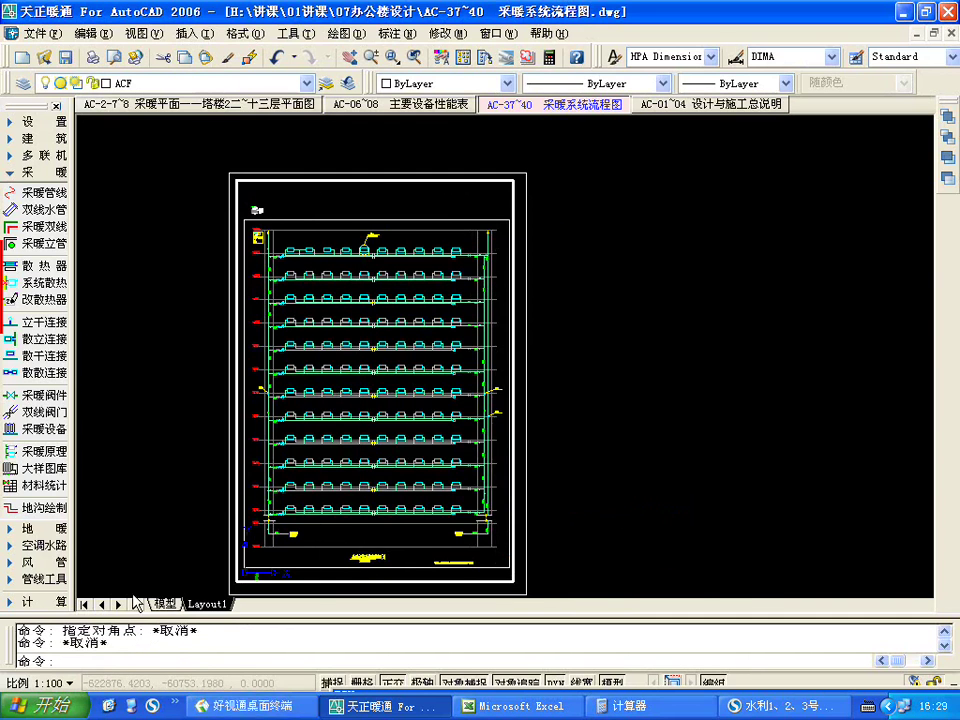
- Measure the rectangular border around the diagram in model space with DIST, from its upper-left to its lower-right corner
click(163, 604)
scroll(294, 319, down, 5)
scroll(366, 269, up, 1)
scroll(366, 269, down, 3)
text(di)
key(Return)
scroll(318, 214, up, 3)
key(Escape)
key(Return)
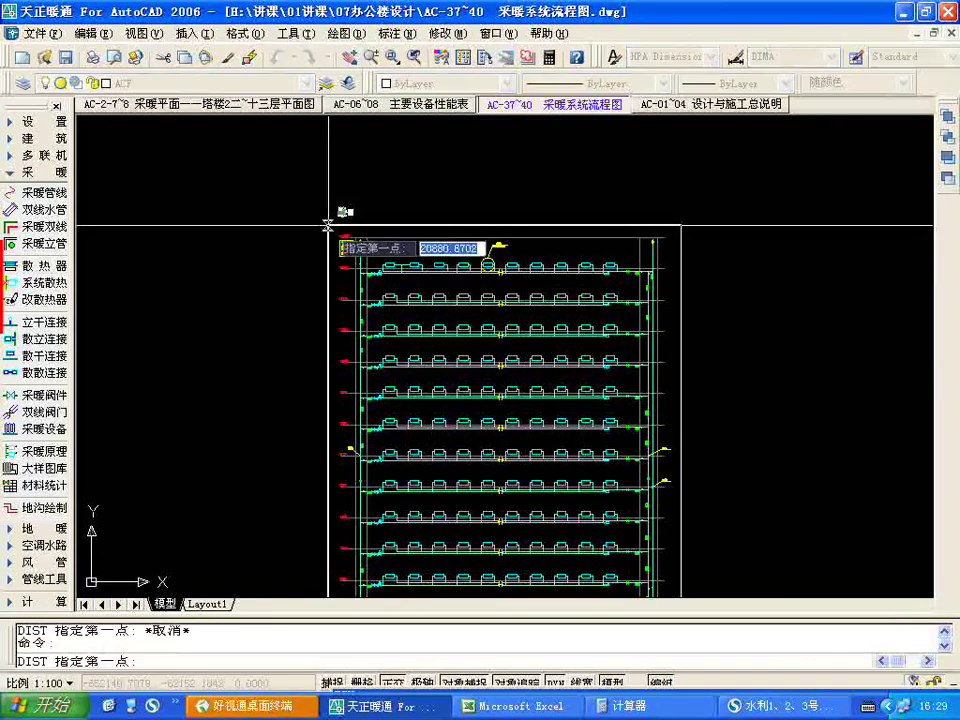
key(Escape)
text(di)
key(Return)
click(327, 226)
scroll(327, 222, down, 4)
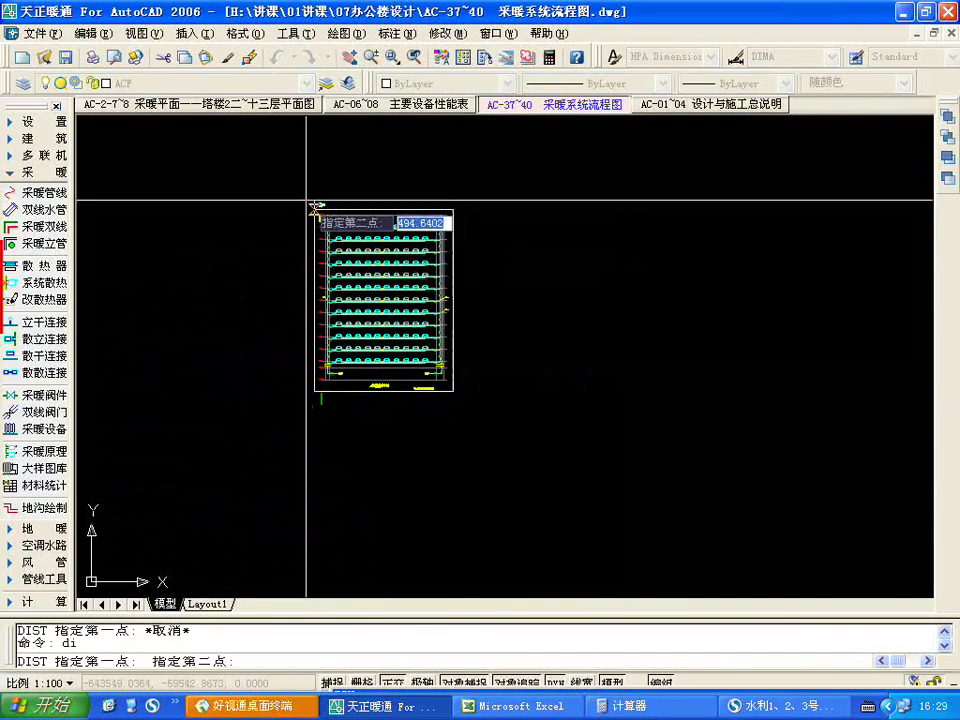
click(454, 387)
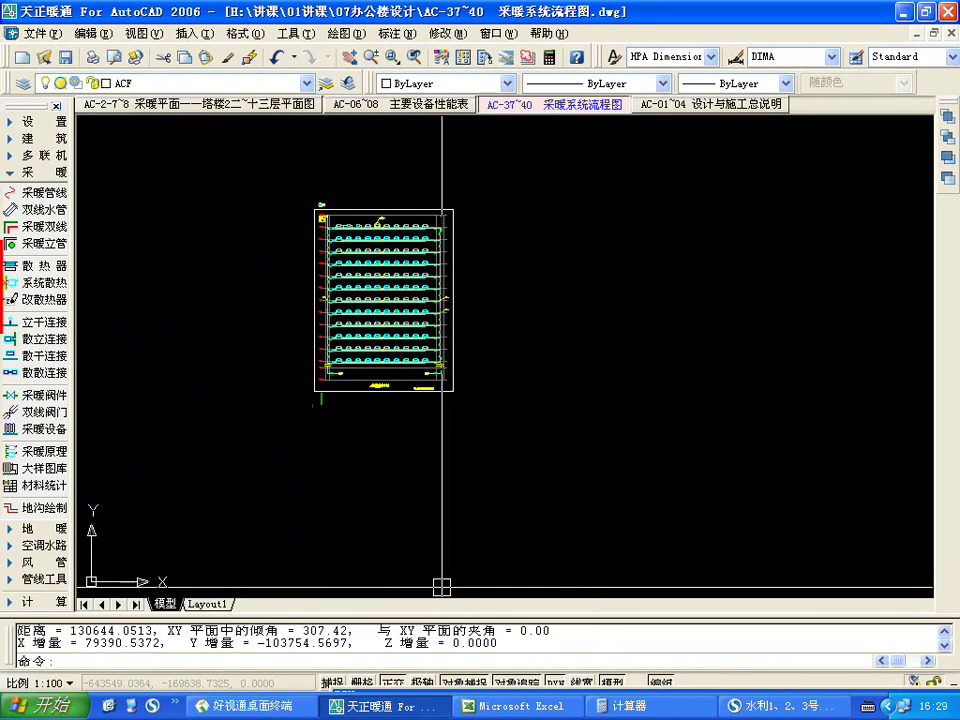
- Go back to Layout1 and return from the viewport to paper space
click(207, 604)
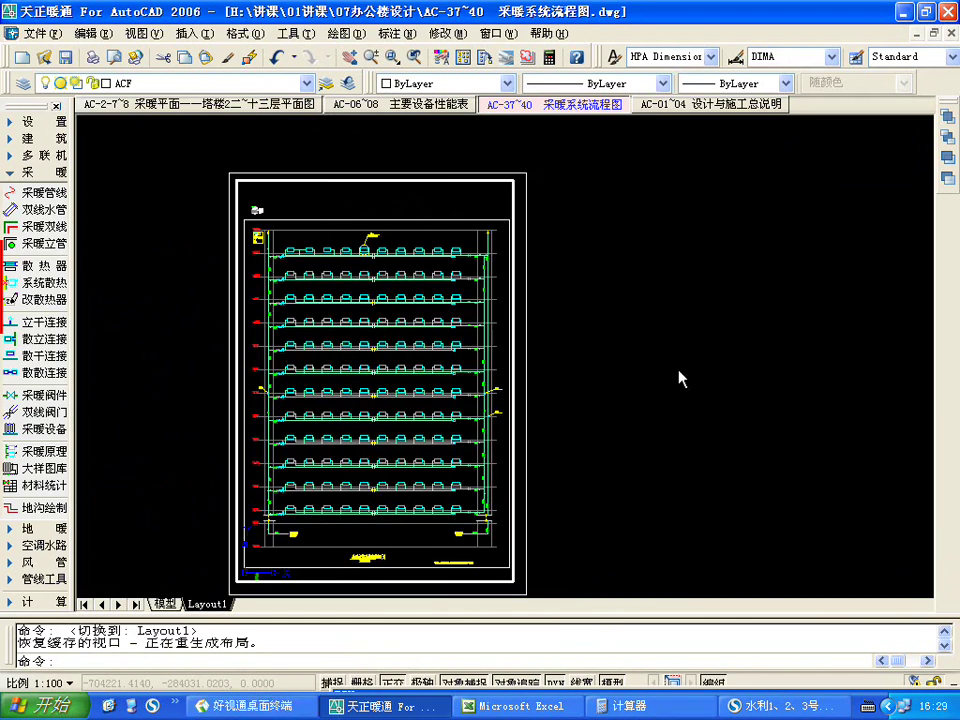
double_click(281, 137)
scroll(287, 137, down, 4)
scroll(285, 145, up, 3)
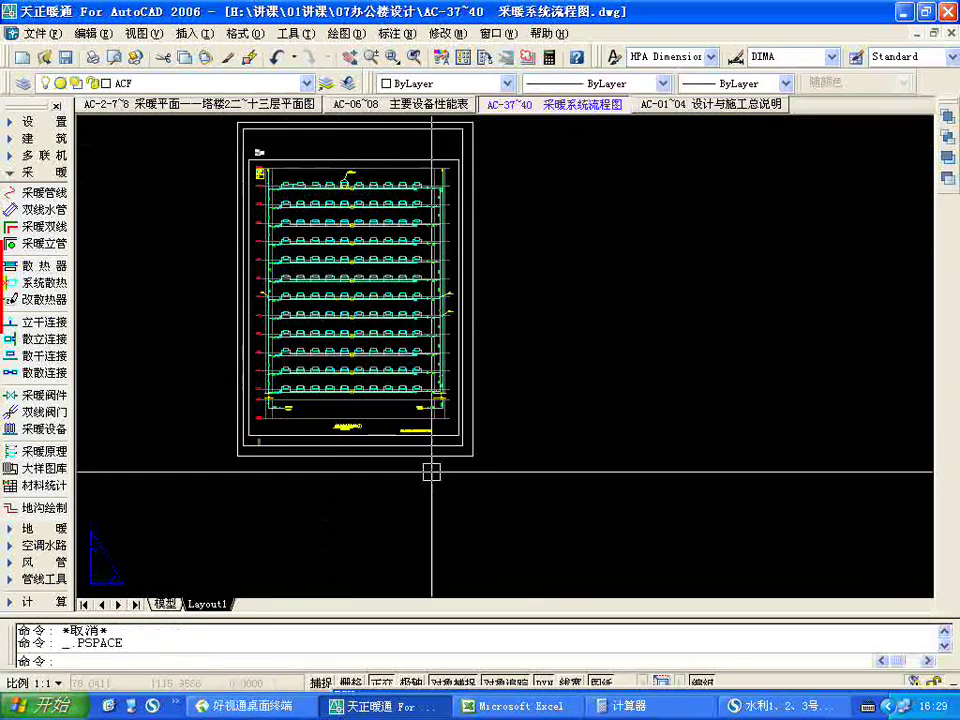
click(472, 456)
key(Escape)
scroll(484, 471, up, 3)
scroll(431, 450, down, 5)
scroll(461, 495, up, 2)
scroll(504, 399, up, 4)
scroll(400, 310, down, 3)
scroll(345, 261, up, 5)
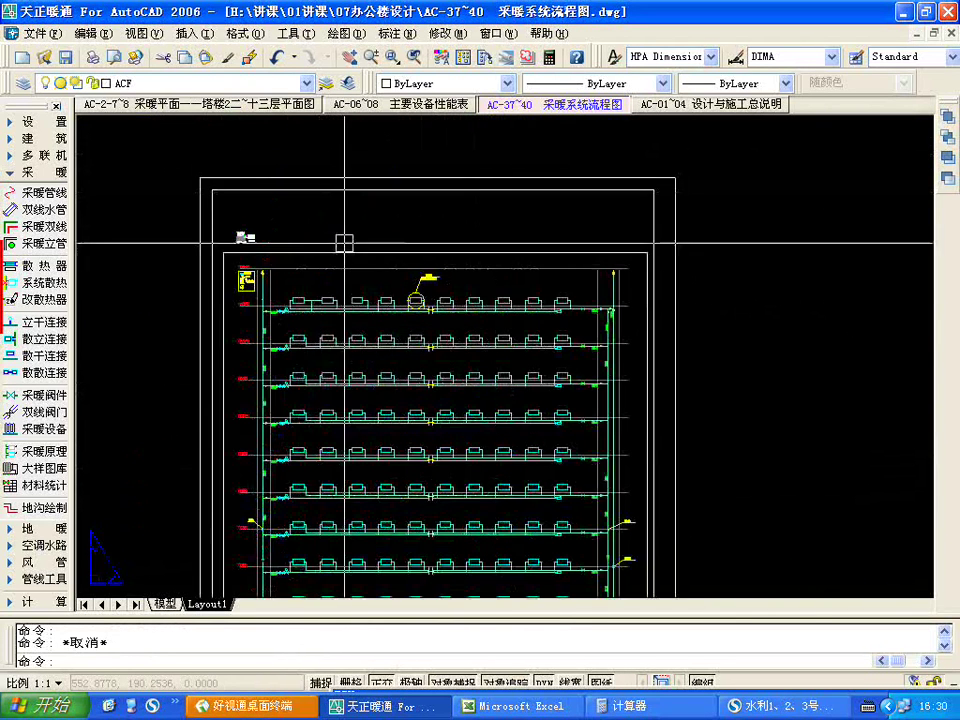
click(289, 295)
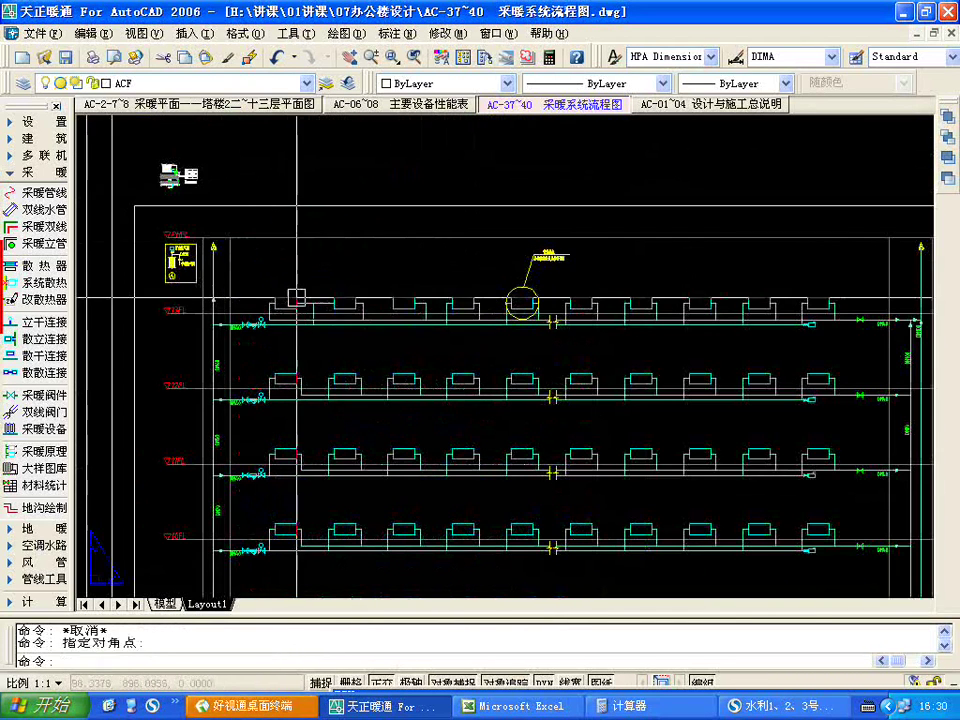
scroll(370, 262, down, 3)
scroll(380, 269, up, 3)
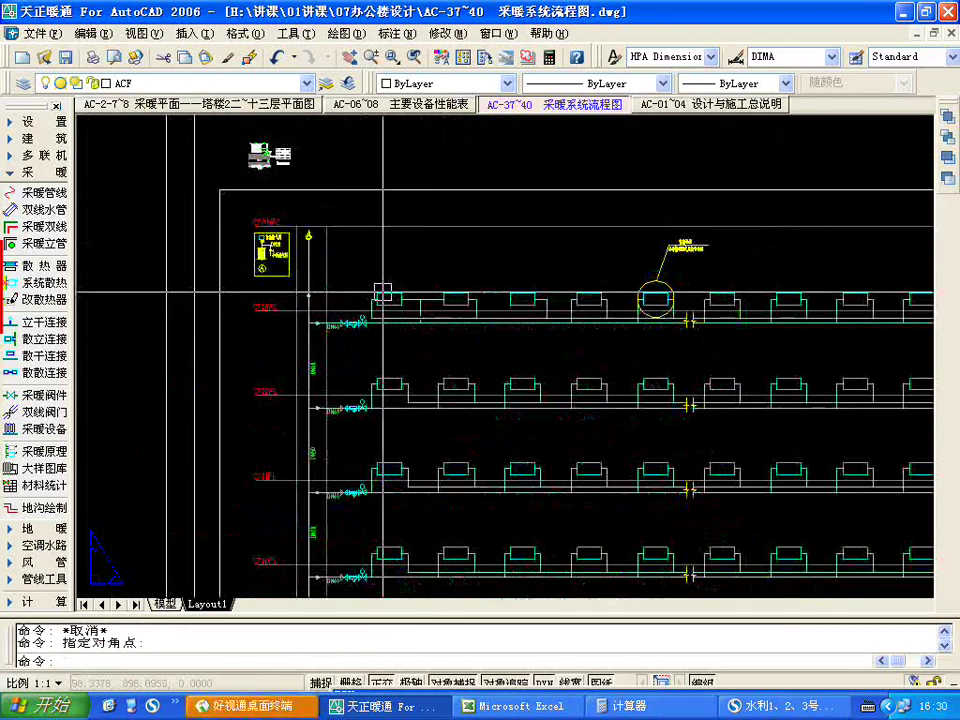
click(386, 296)
click(385, 292)
key(Escape)
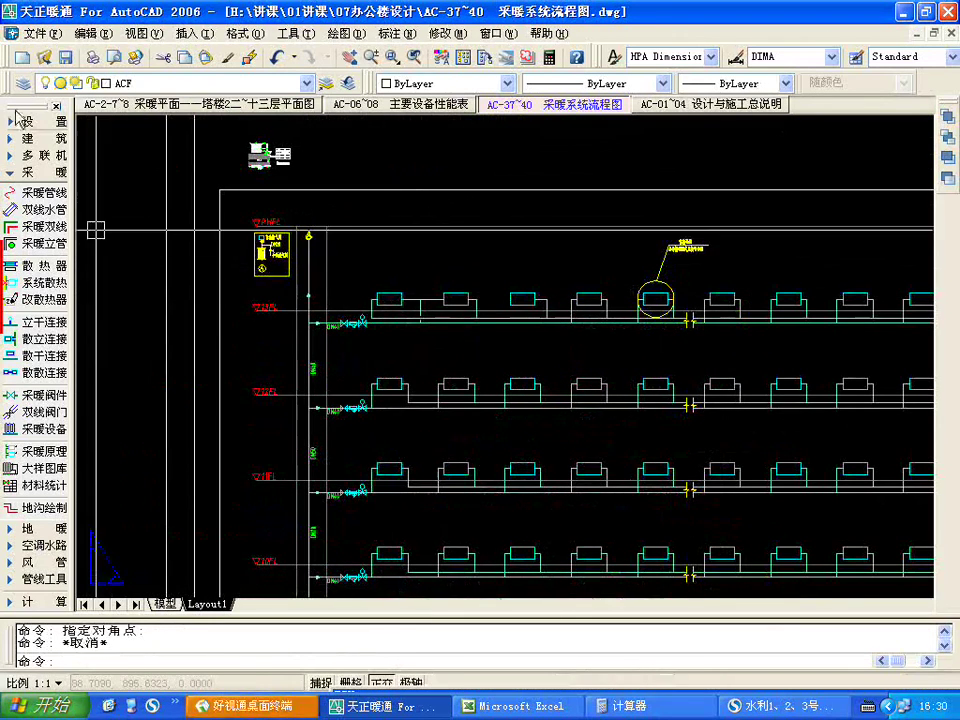
- Activate the viewport and freeze layer ACF in the current viewport only, widening the two viewport-freeze columns to read their headings
click(388, 295)
double_click(388, 285)
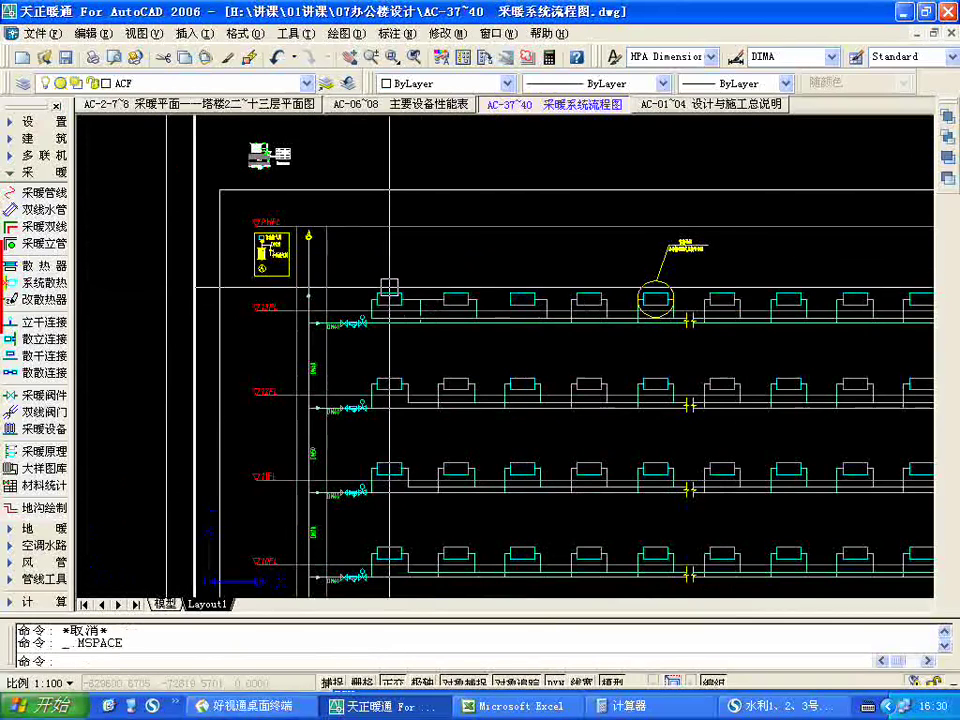
click(391, 296)
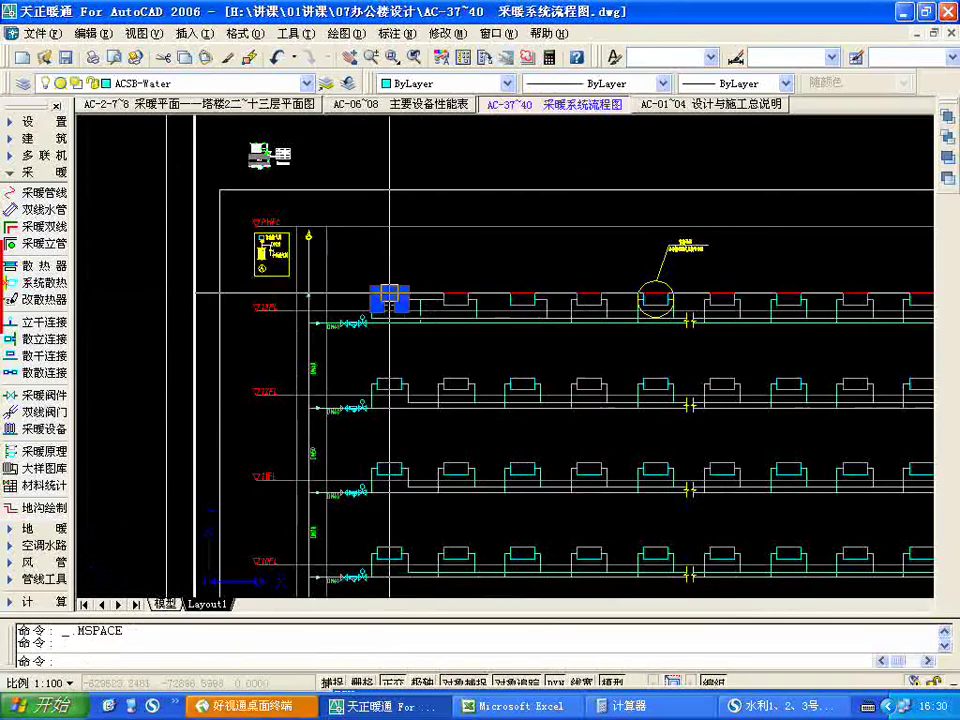
click(21, 86)
drag(617, 471, 779, 471)
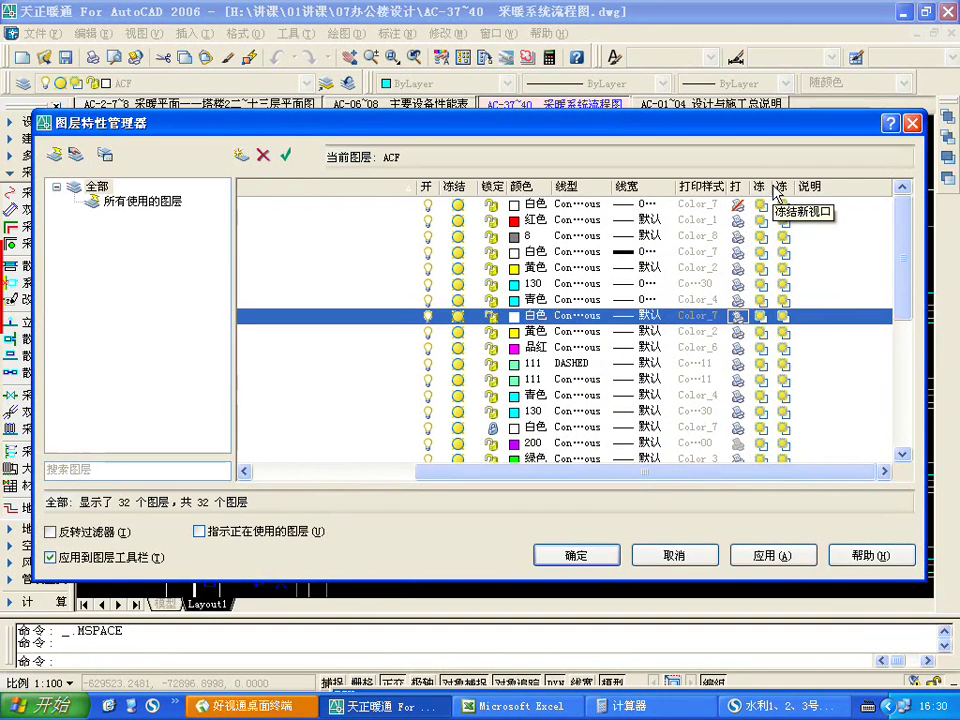
drag(810, 187, 813, 187)
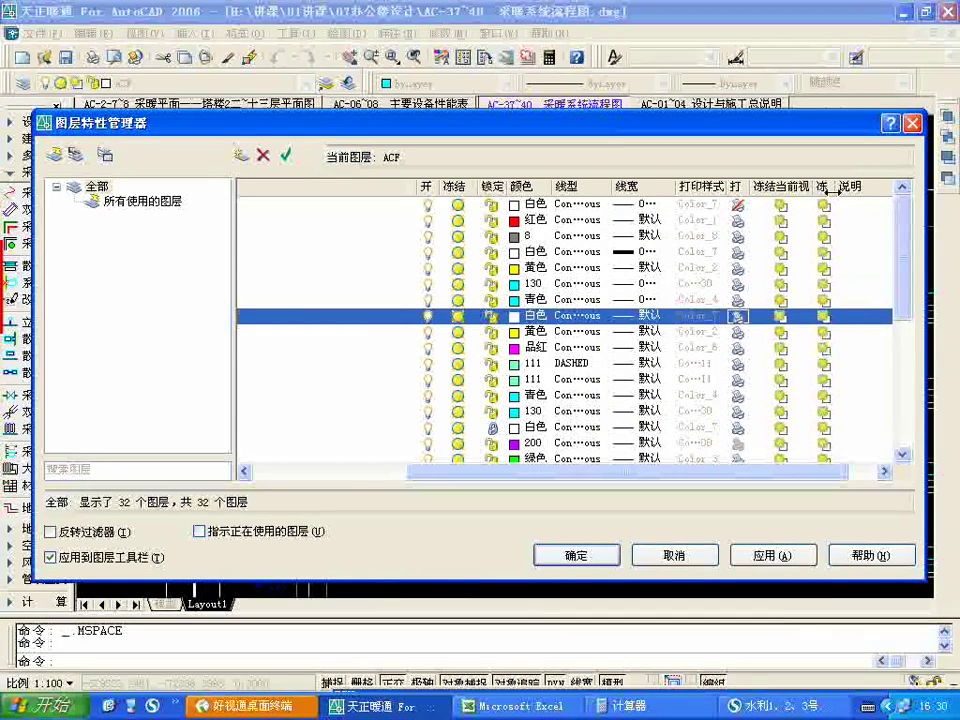
drag(884, 190, 882, 190)
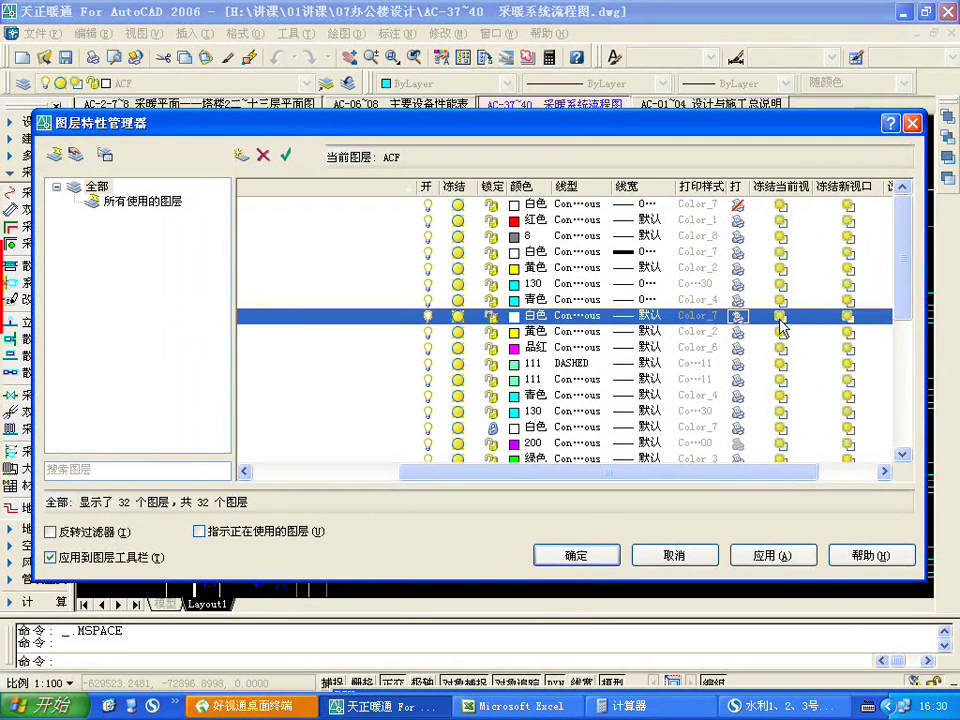
click(774, 557)
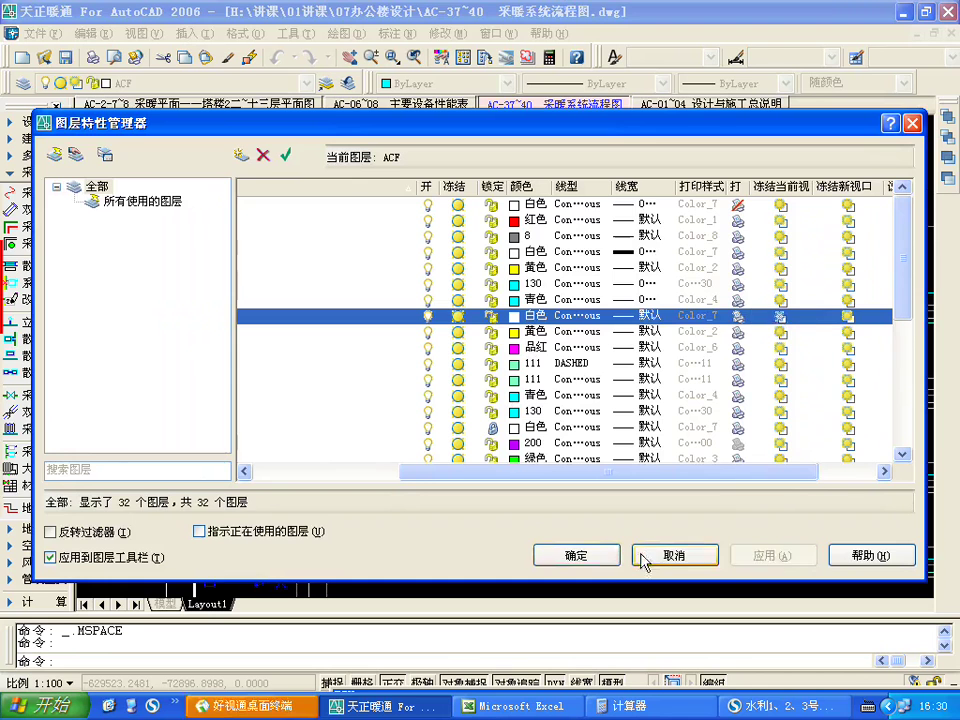
click(595, 563)
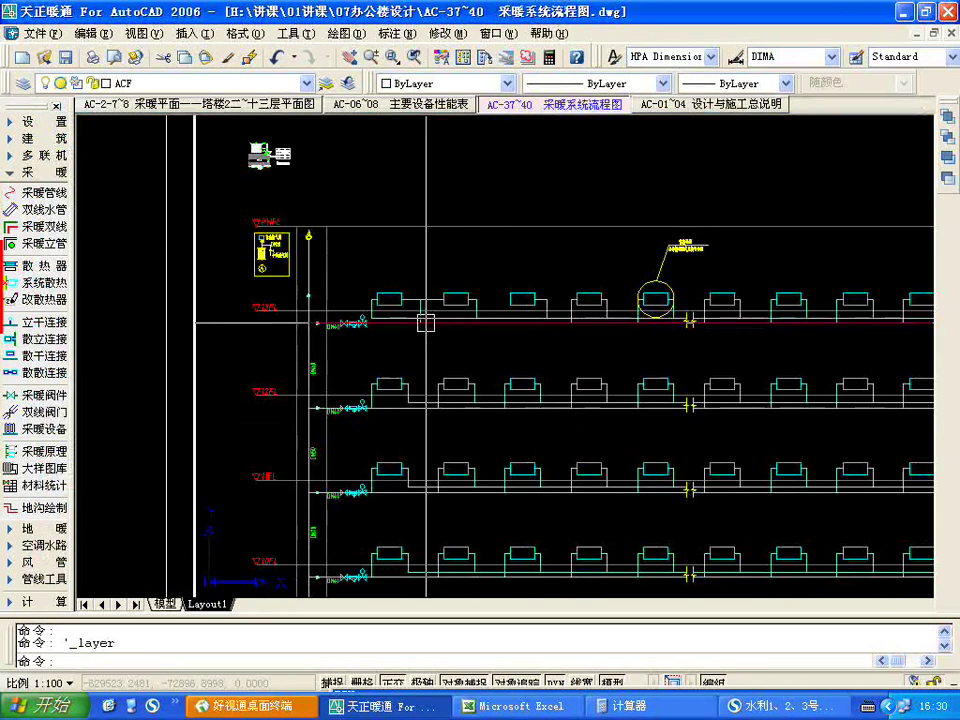
- Return to paper space and copy the viewport to the empty area beside the A1 frame
double_click(147, 240)
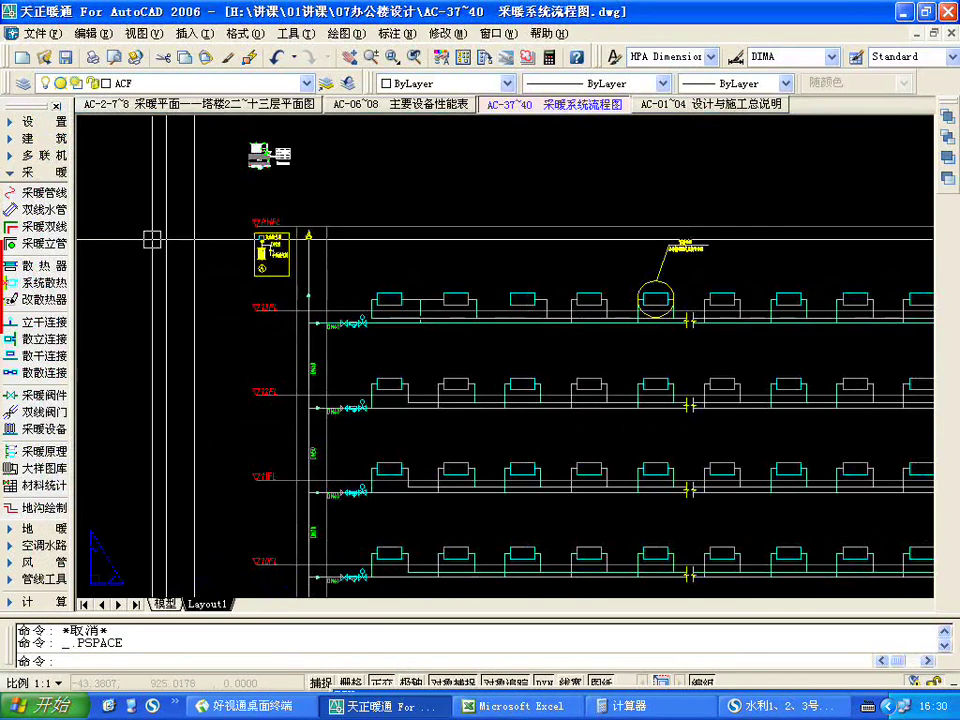
scroll(144, 238, down, 5)
scroll(330, 306, up, 4)
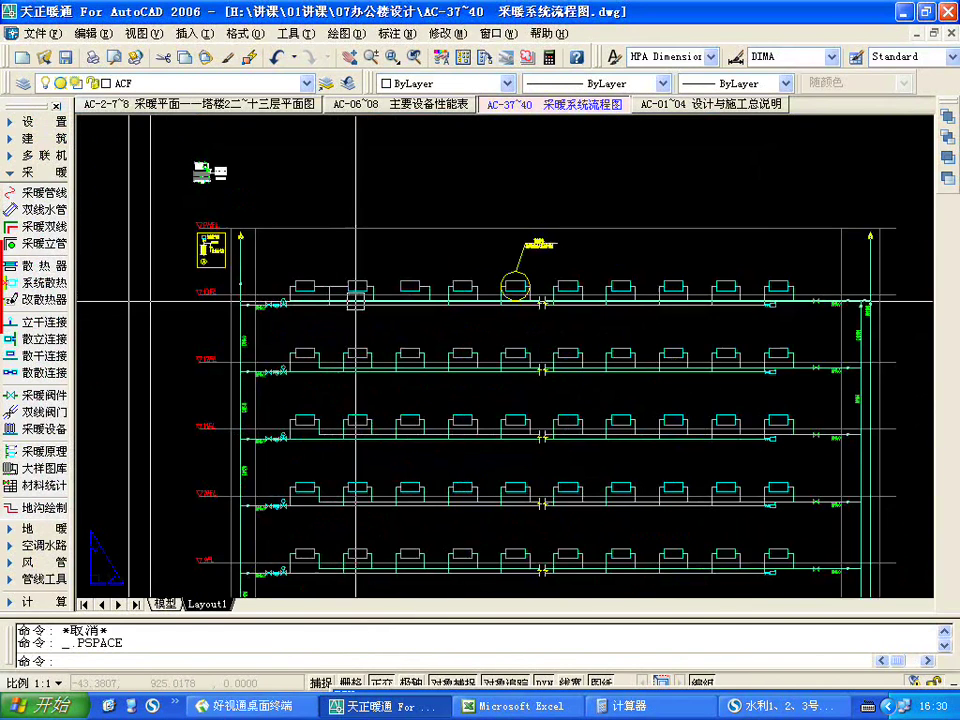
scroll(357, 300, down, 5)
scroll(510, 266, up, 3)
text(cp)
key(Return)
key(Return)
click(358, 218)
scroll(358, 218, down, 4)
click(565, 237)
key(Escape)
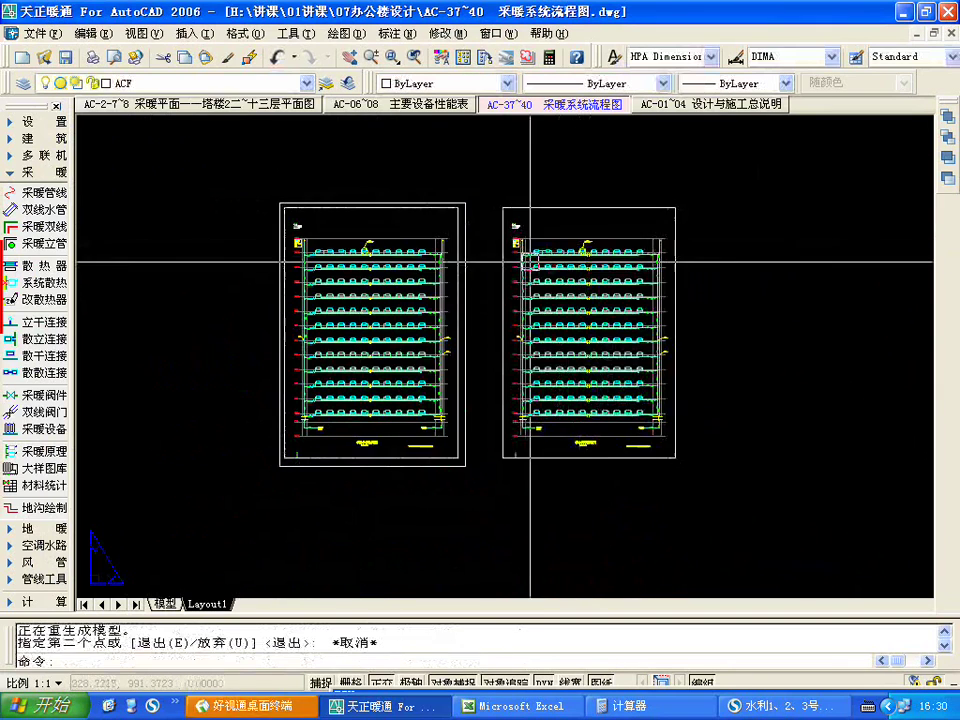
scroll(536, 197, up, 3)
scroll(547, 234, up, 3)
scroll(547, 234, down, 3)
scroll(553, 280, up, 3)
double_click(553, 280)
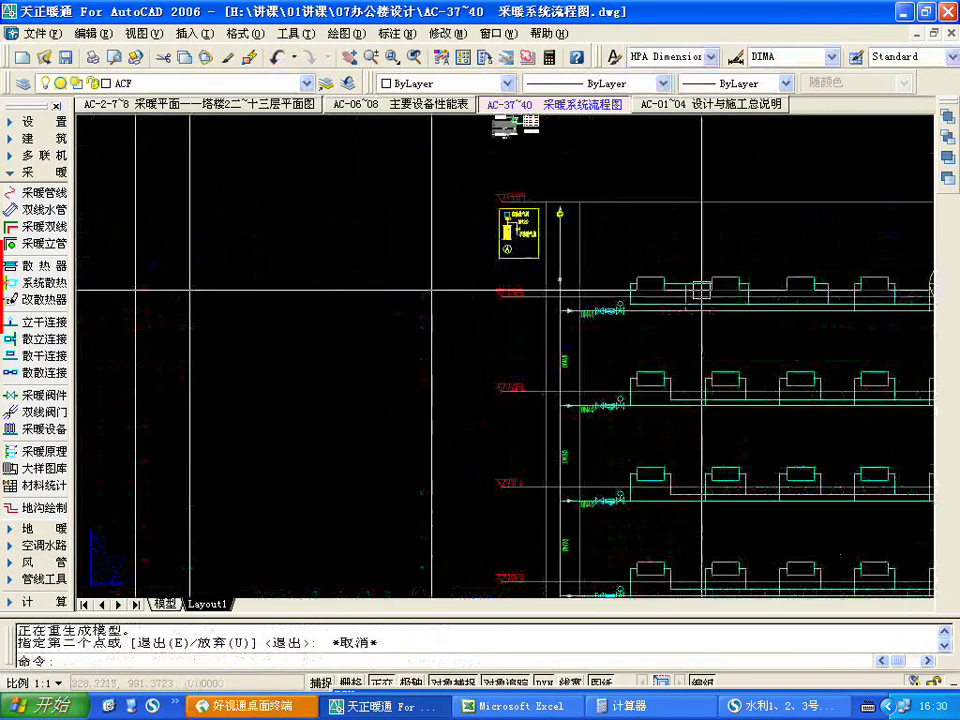
click(686, 283)
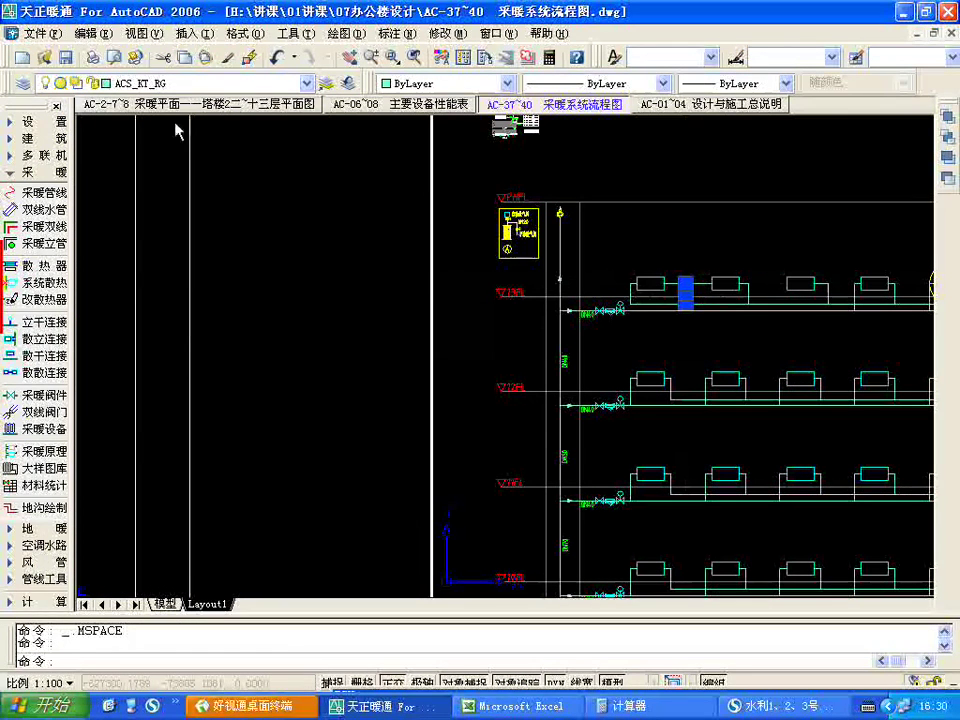
key(Escape)
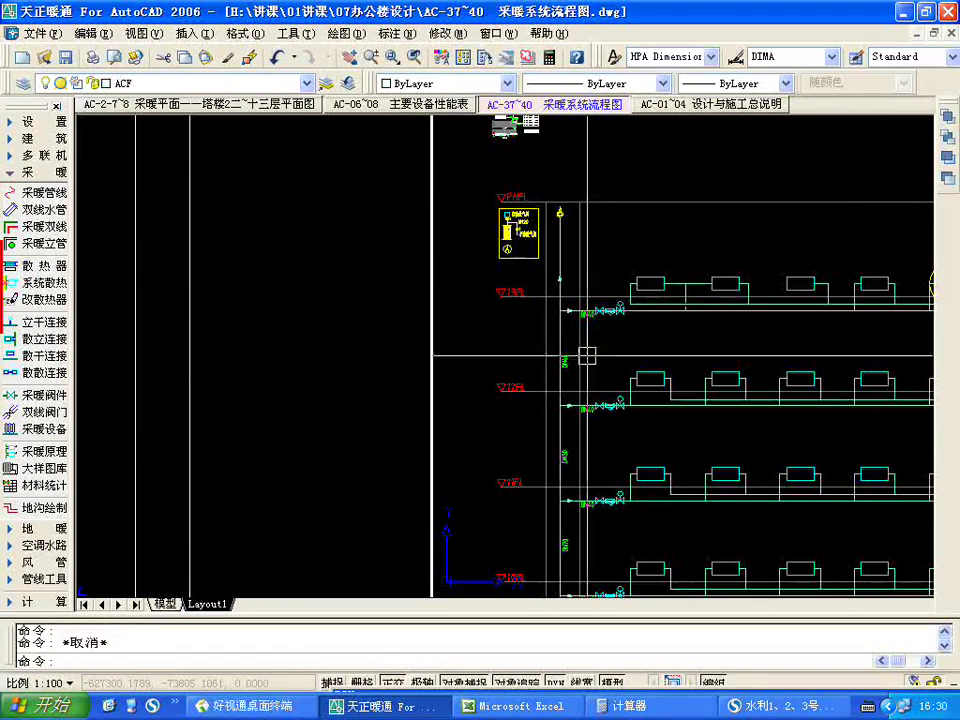
double_click(285, 263)
- Activate the copied viewport and make ACS_KT_RG, the layer of the short vertical pipe between the first two top-floor radiators, current
scroll(643, 321, down, 5)
scroll(678, 333, up, 4)
double_click(678, 333)
scroll(733, 308, up, 2)
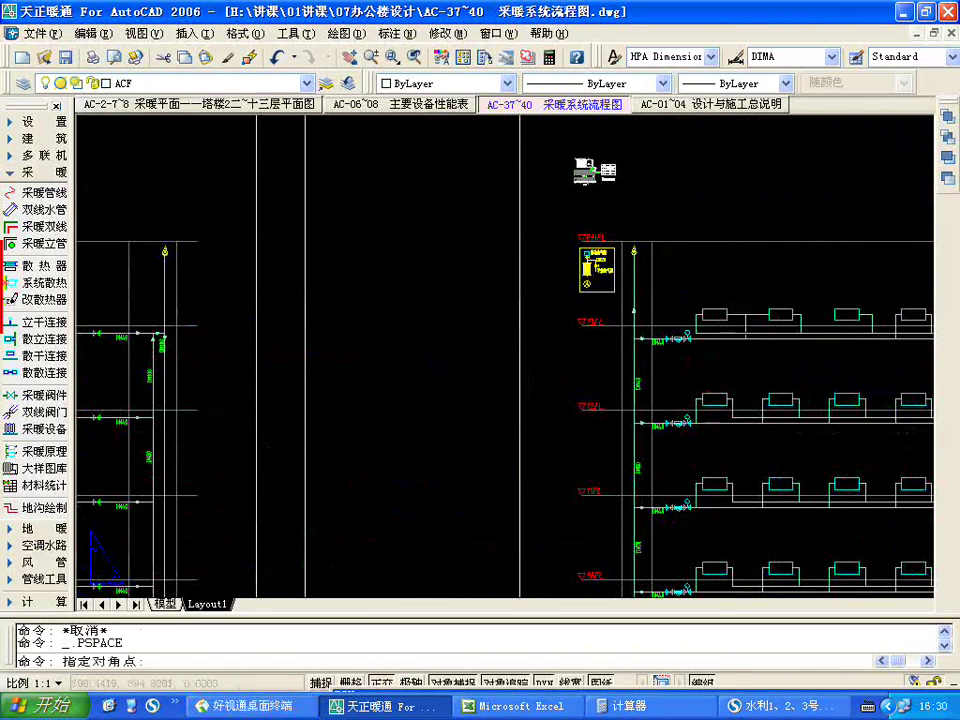
double_click(739, 311)
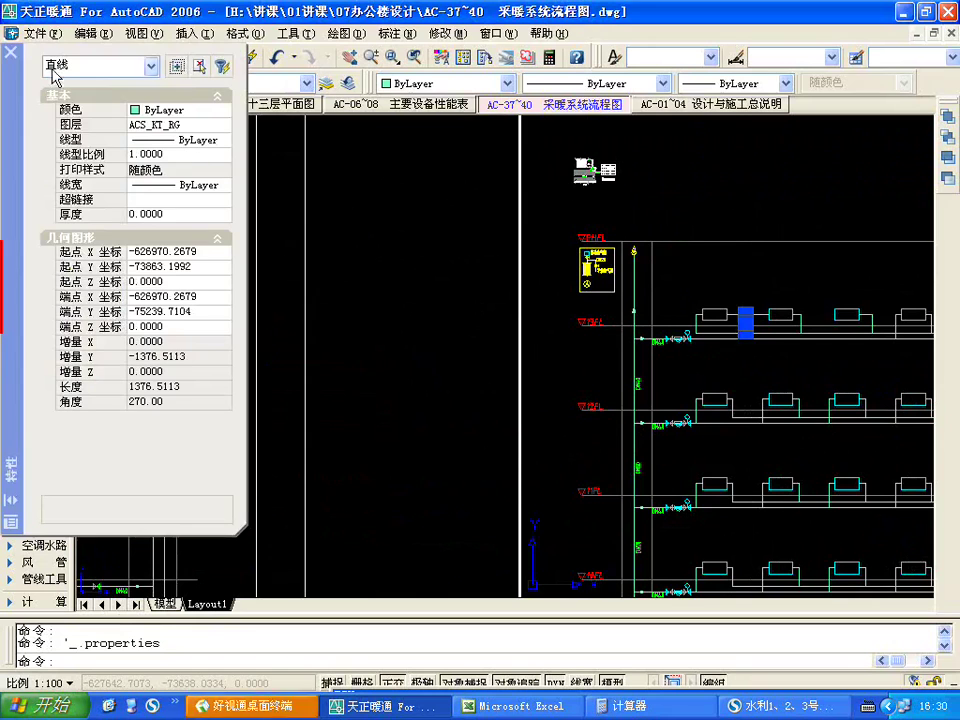
click(8, 55)
click(22, 83)
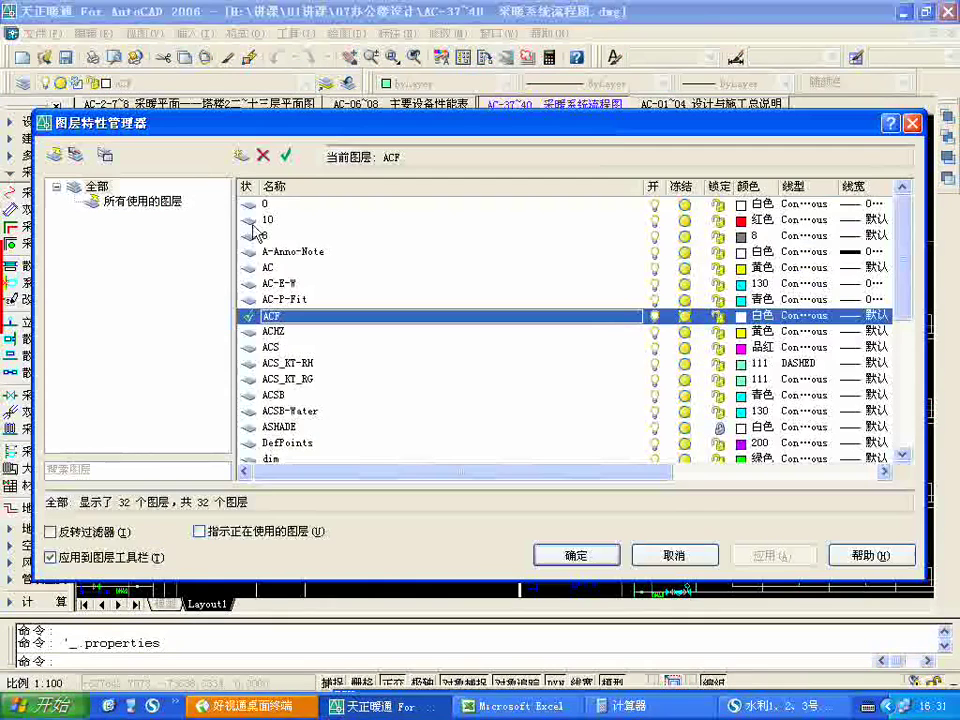
key(Escape)
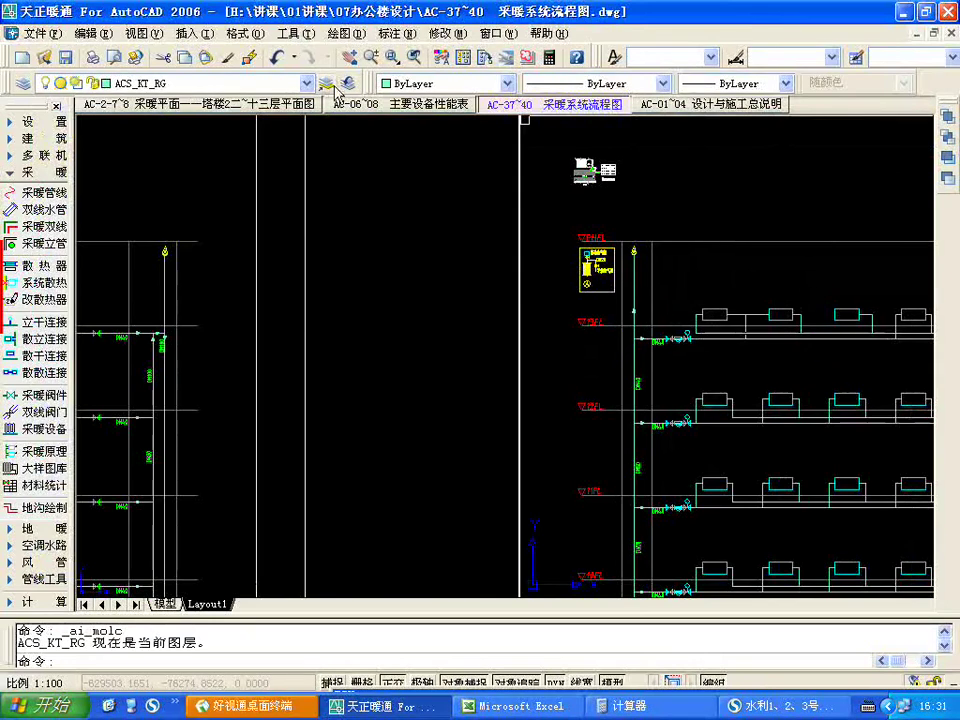
- Freeze layer ACS_KT_RG in the copied viewport only and return to paper space
click(20, 84)
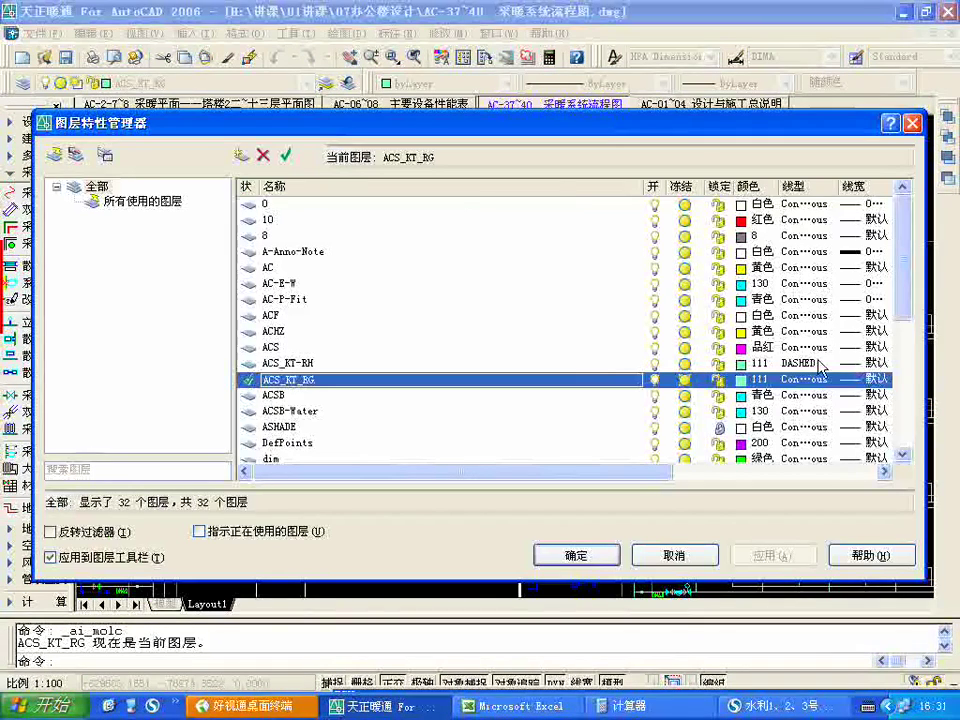
drag(574, 476, 758, 462)
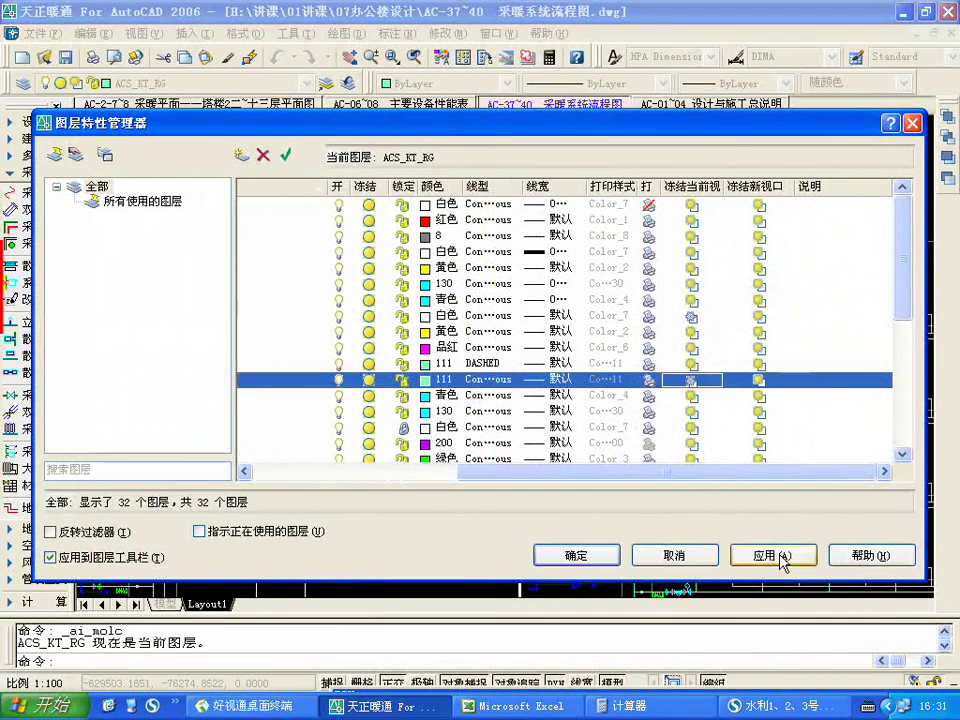
click(576, 556)
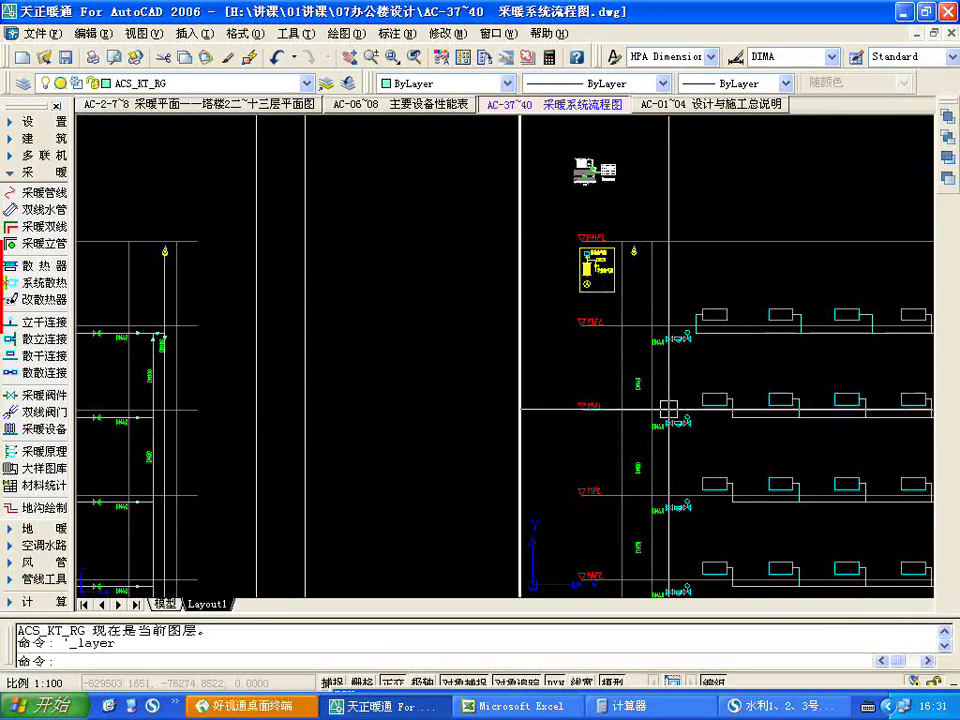
click(245, 276)
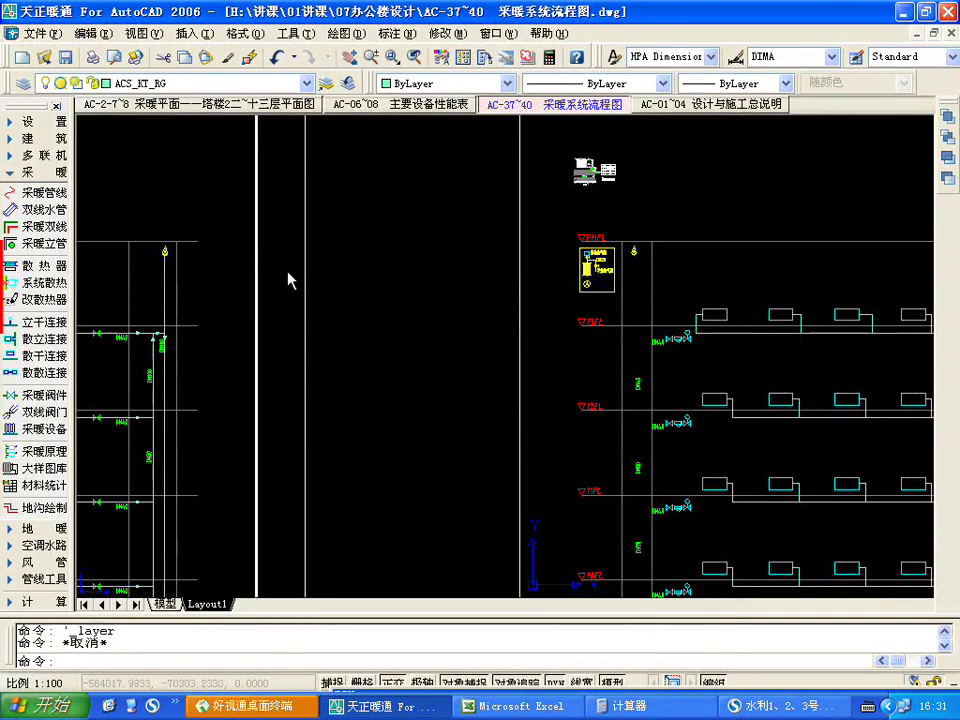
double_click(278, 283)
- Compare the pipe lines in the original and copied viewports to examine the effect of the per-viewport layer freeze
scroll(433, 276, down, 4)
scroll(360, 326, up, 5)
scroll(343, 349, down, 4)
scroll(214, 317, up, 2)
scroll(214, 320, down, 3)
scroll(214, 320, up, 4)
scroll(640, 285, down, 1)
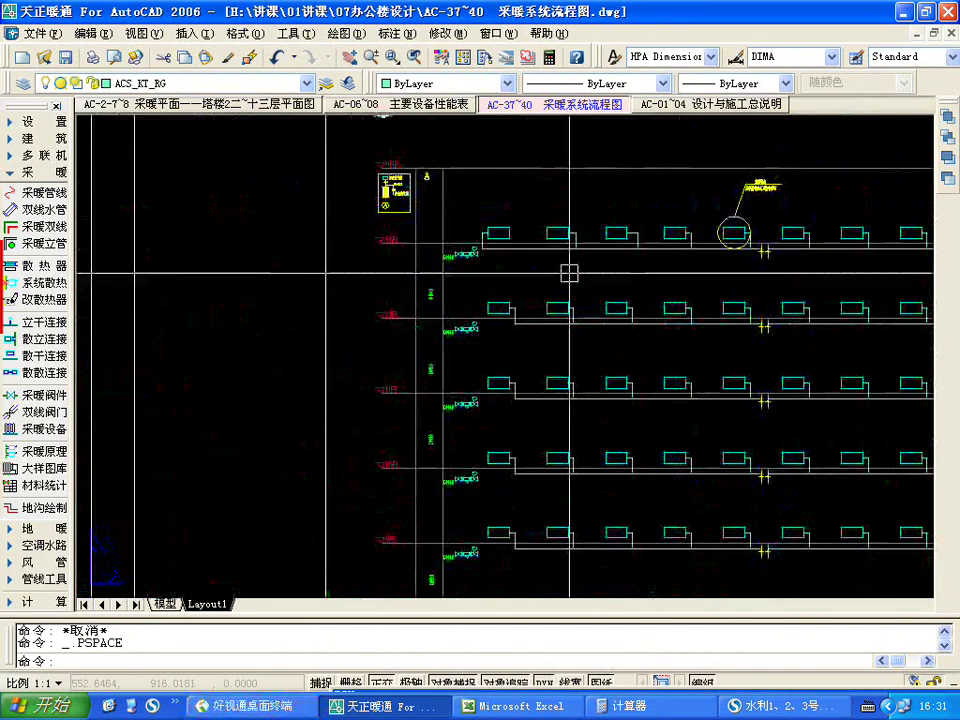
scroll(569, 273, down, 3)
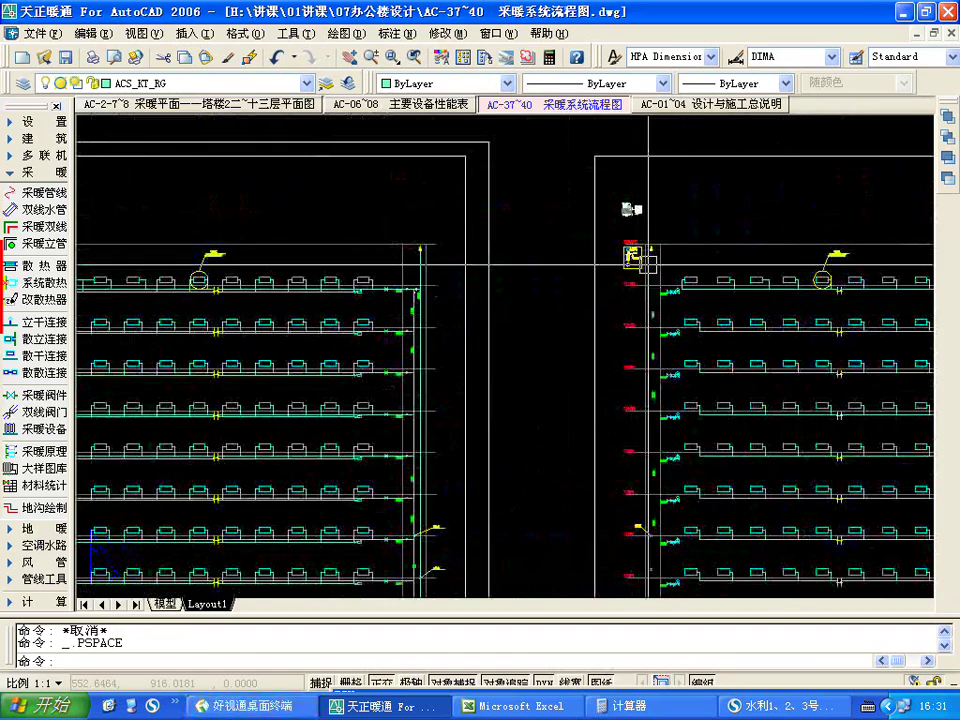
scroll(540, 242, down, 3)
scroll(364, 251, up, 2)
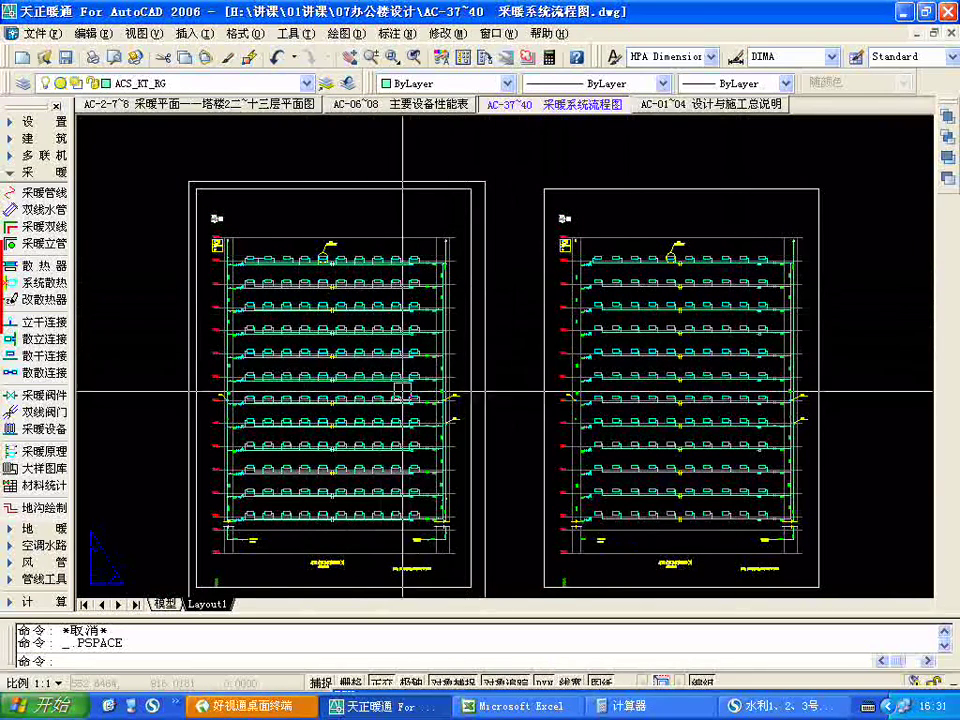
scroll(620, 258, up, 2)
middle_drag(642, 259, 321, 251)
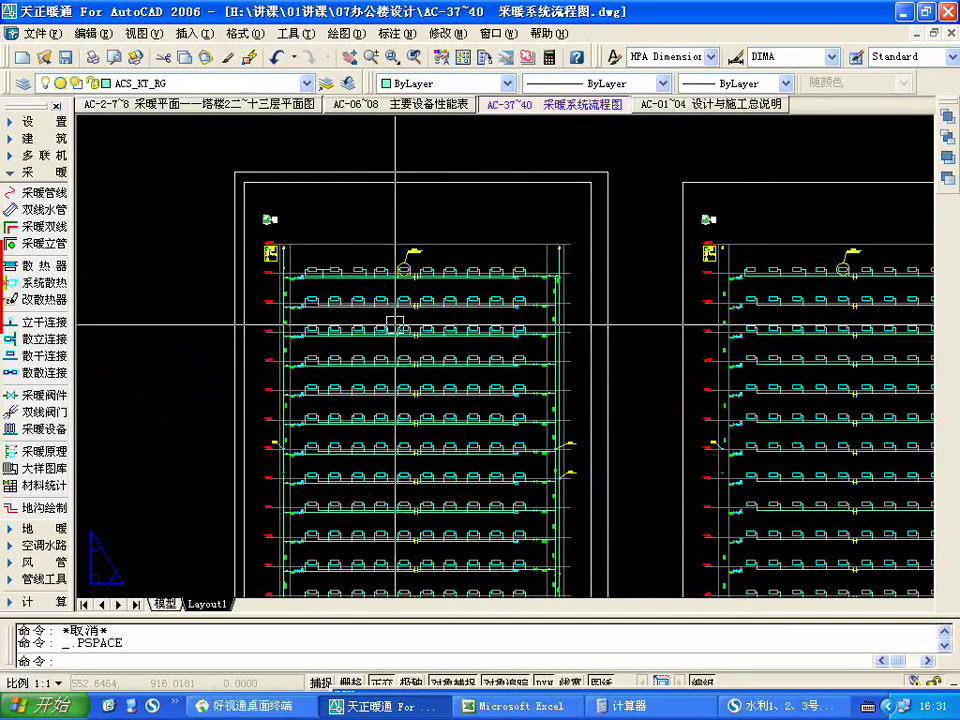
scroll(450, 328, down, 3)
scroll(583, 325, up, 3)
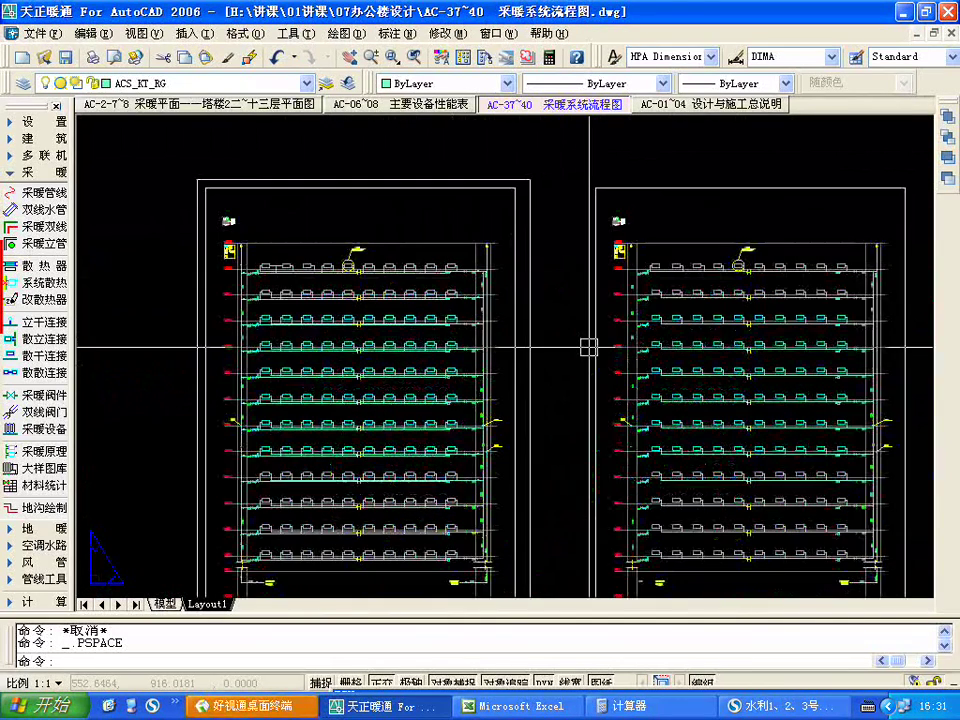
- Switch to the 好视通桌面终端 meeting window and read the chat messages in the enlarged chat view
click(468, 705)
click(224, 705)
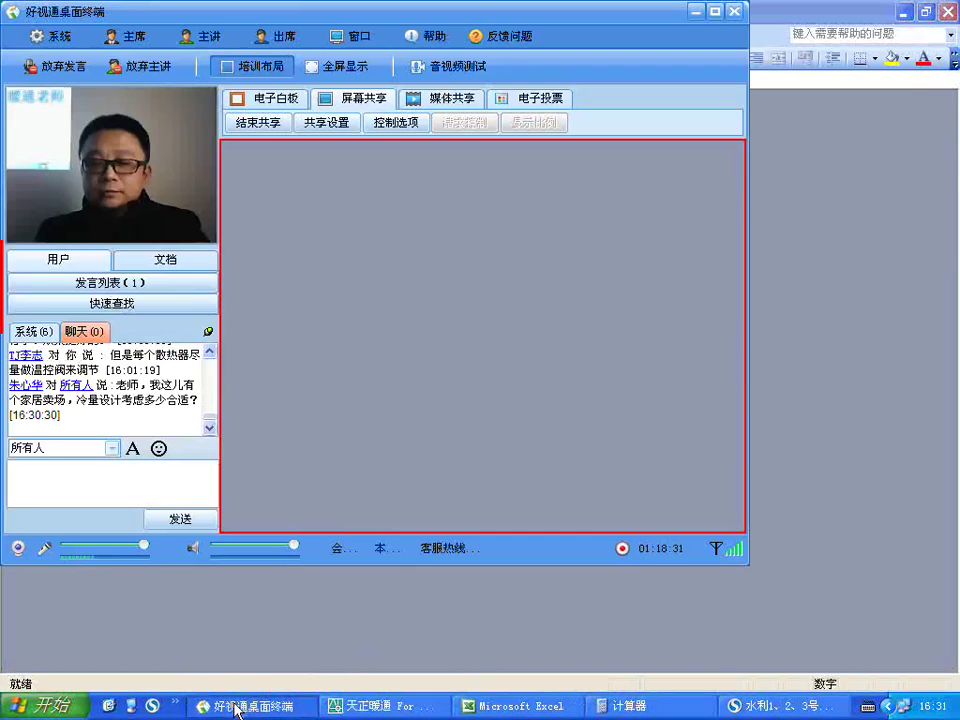
click(206, 336)
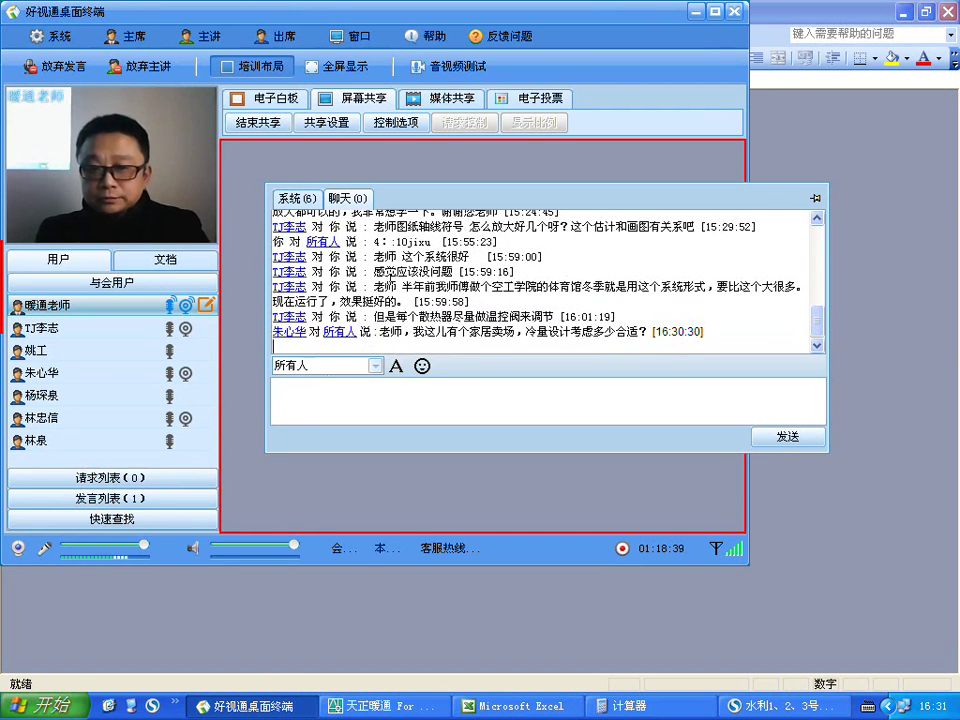
scroll(388, 270, up, 1)
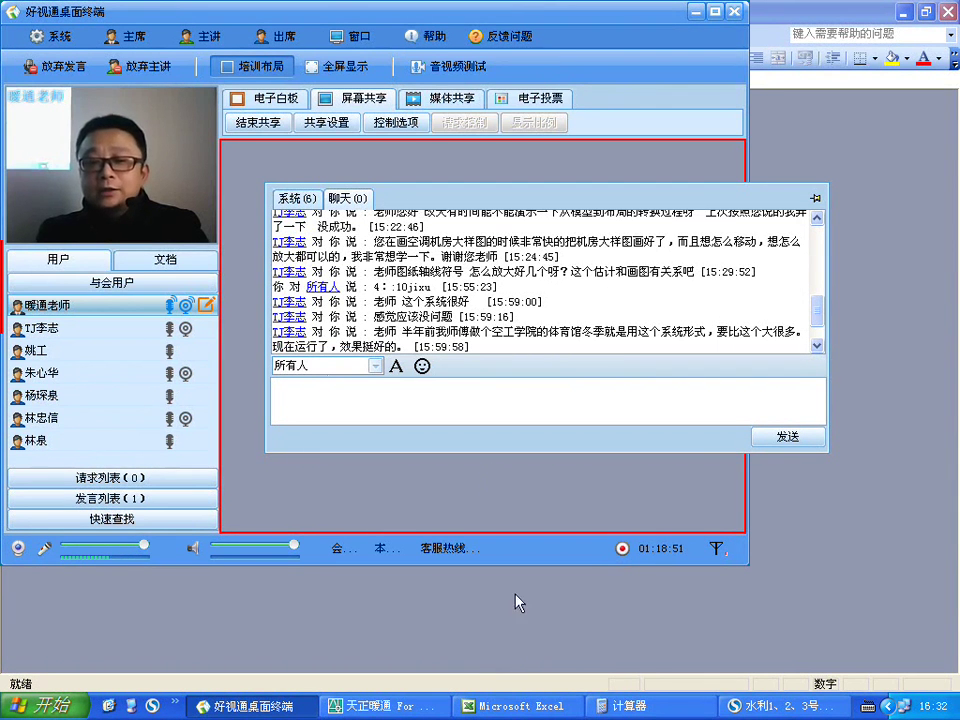
- Switch back to 天正暖通 For AutoCAD, dock the floating chat and show layout 2-12层采暖平面图 of drawing AC-2-7~8
click(380, 706)
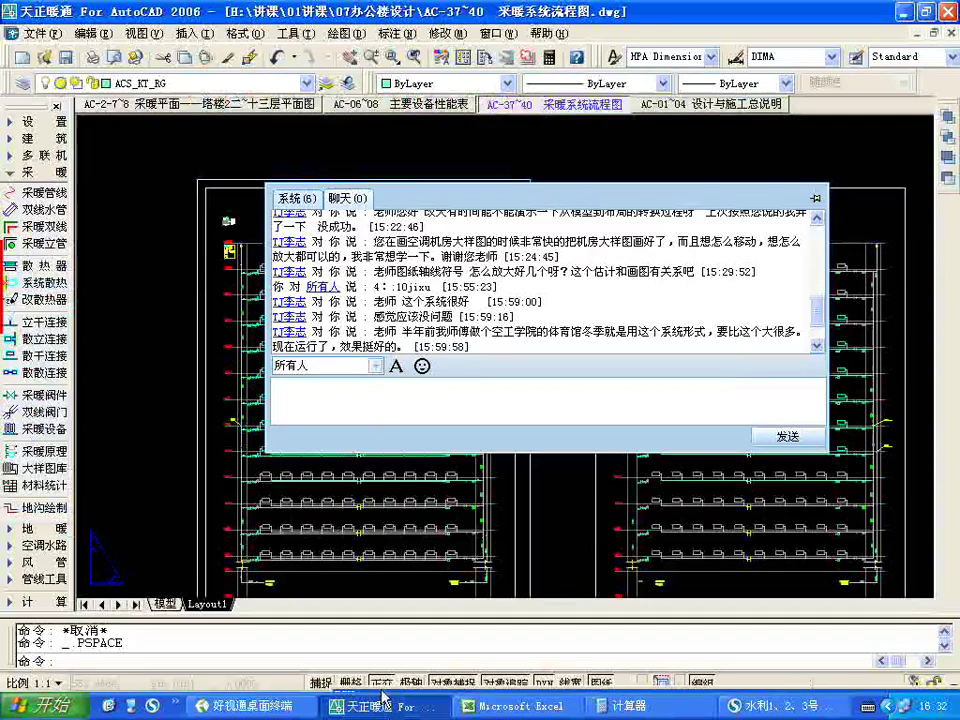
click(265, 104)
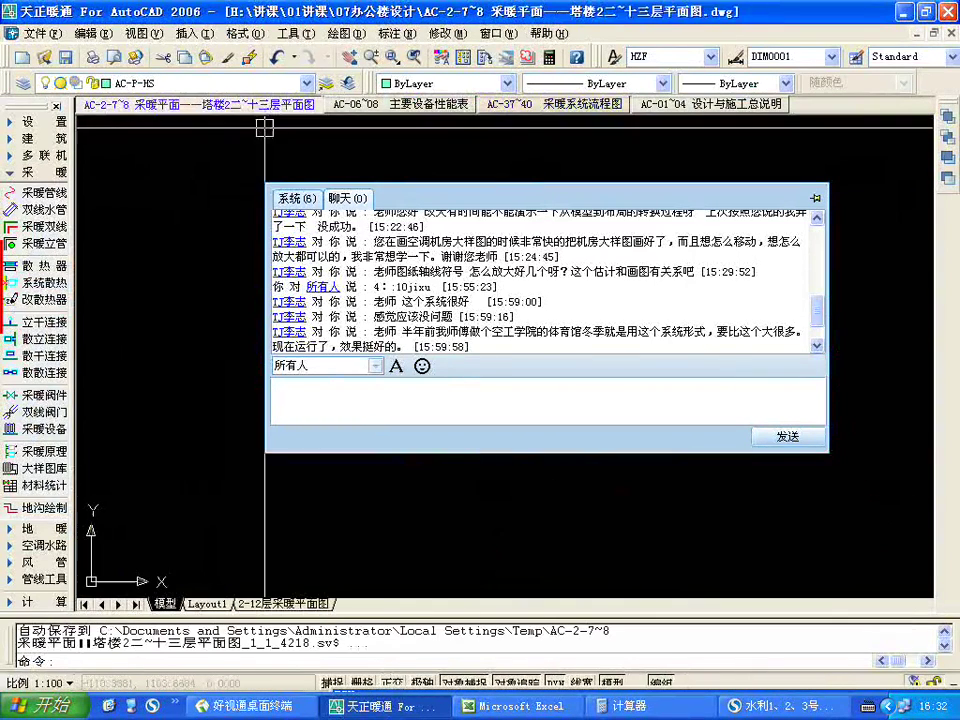
click(817, 204)
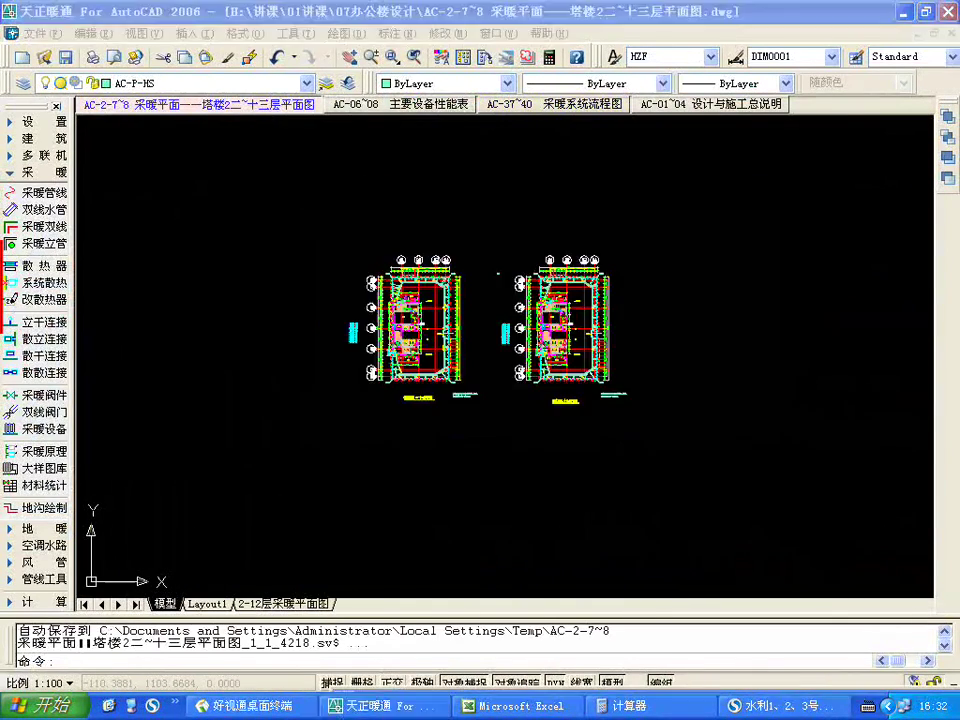
scroll(370, 152, up, 6)
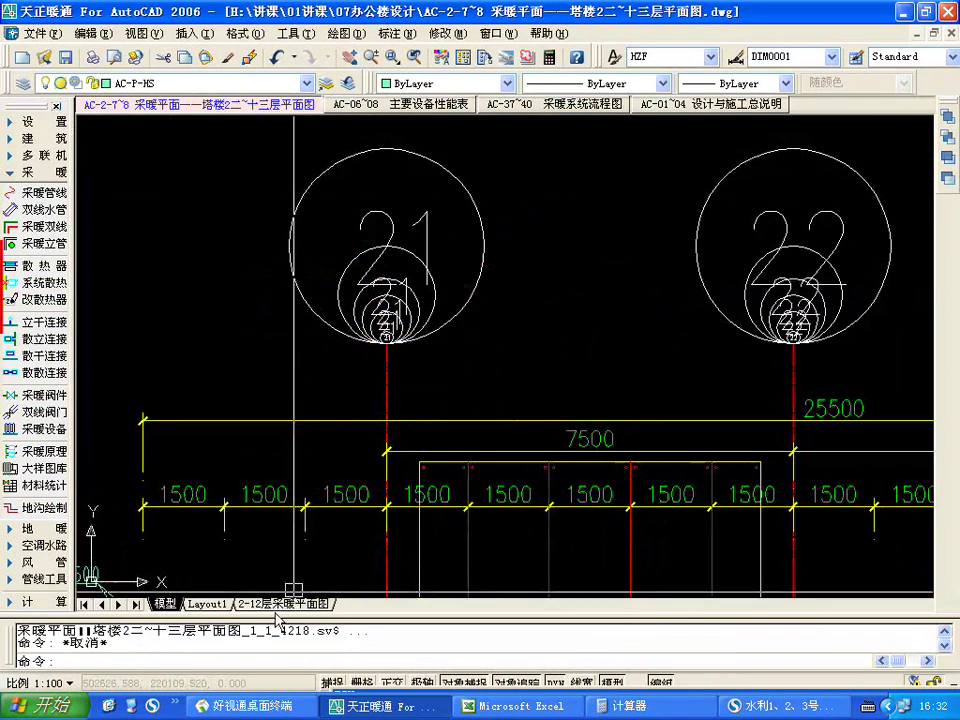
click(318, 604)
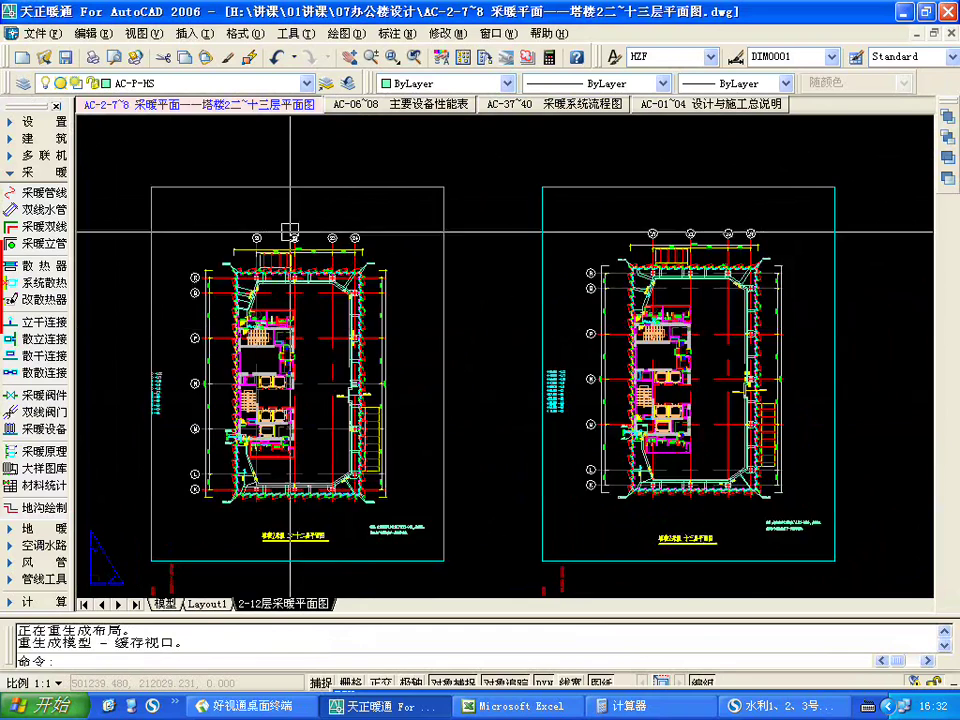
- Examine the axis bubbles and dimensions of the heating floor plan in the layout's two viewports
scroll(300, 240, up, 5)
scroll(347, 245, down, 5)
scroll(332, 250, up, 8)
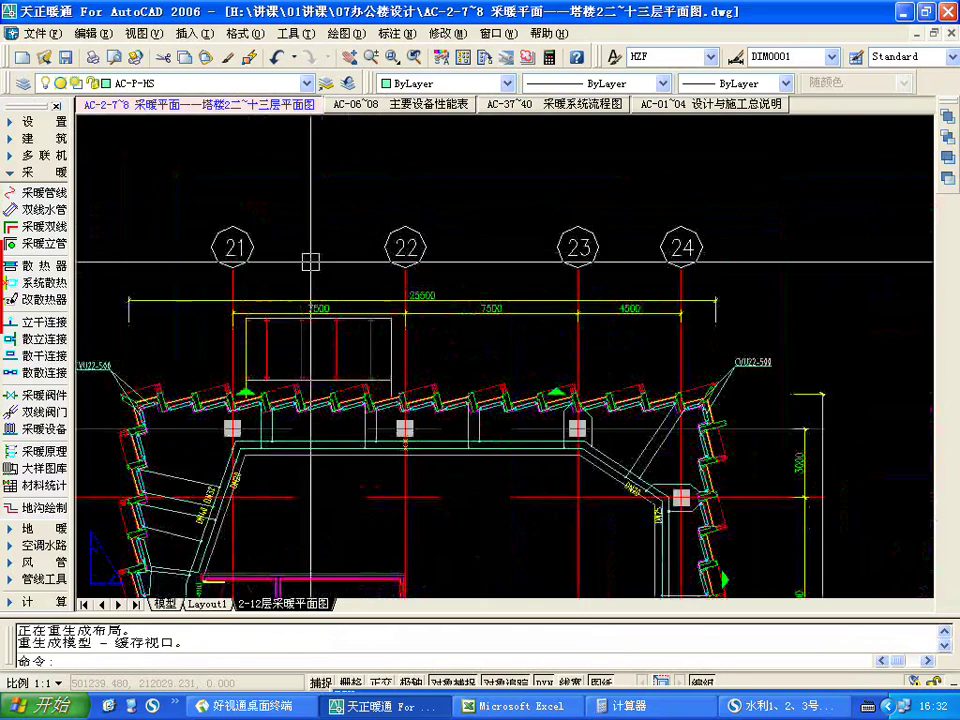
scroll(440, 270, down, 2)
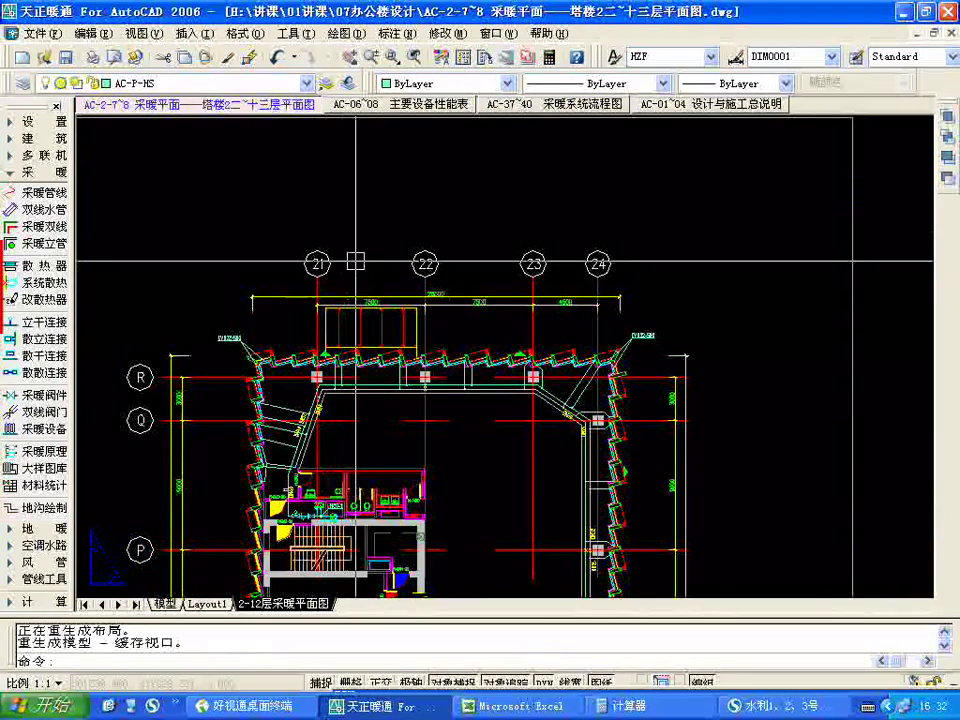
scroll(658, 352, down, 4)
scroll(461, 407, down, 1)
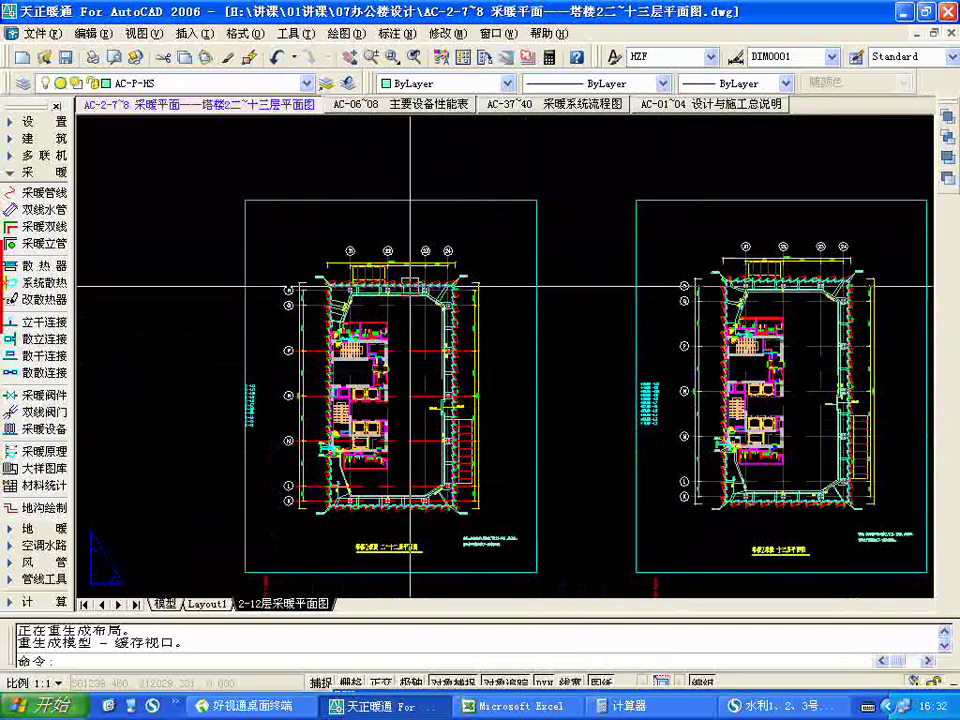
scroll(390, 235, up, 2)
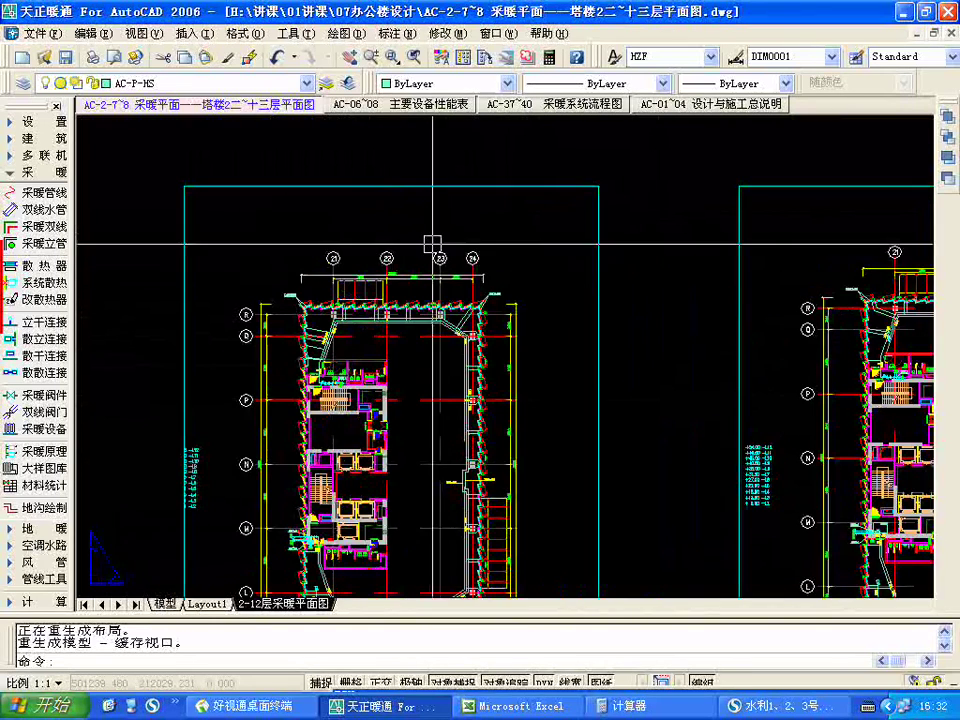
scroll(459, 264, down, 2)
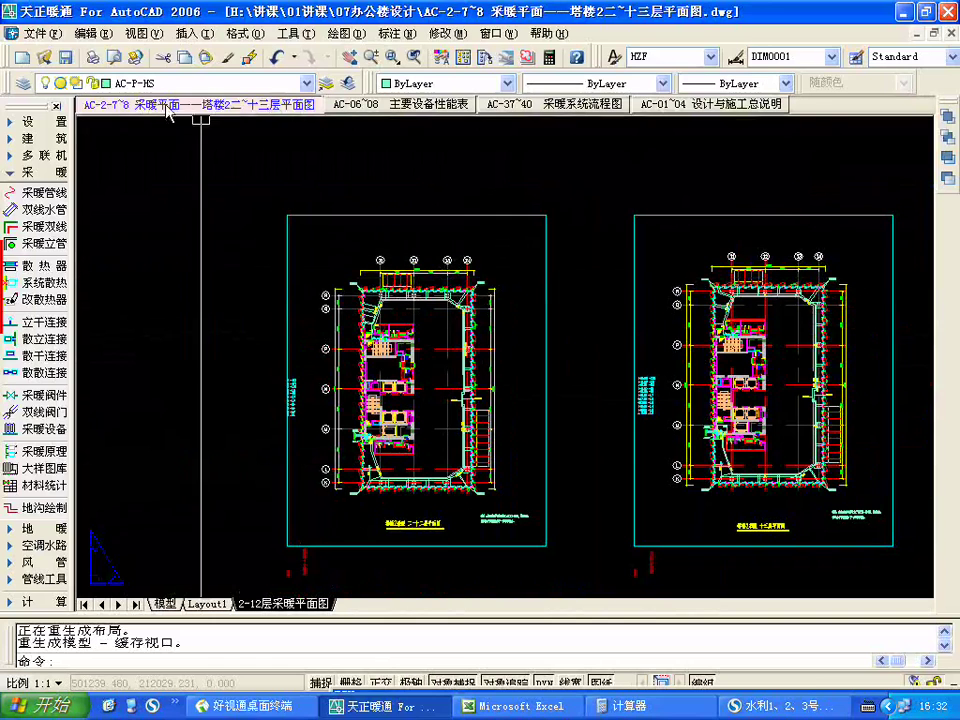
- Switch to the 好视通桌面终端 meeting window, enlarge the chat and read the participants' questions
click(258, 706)
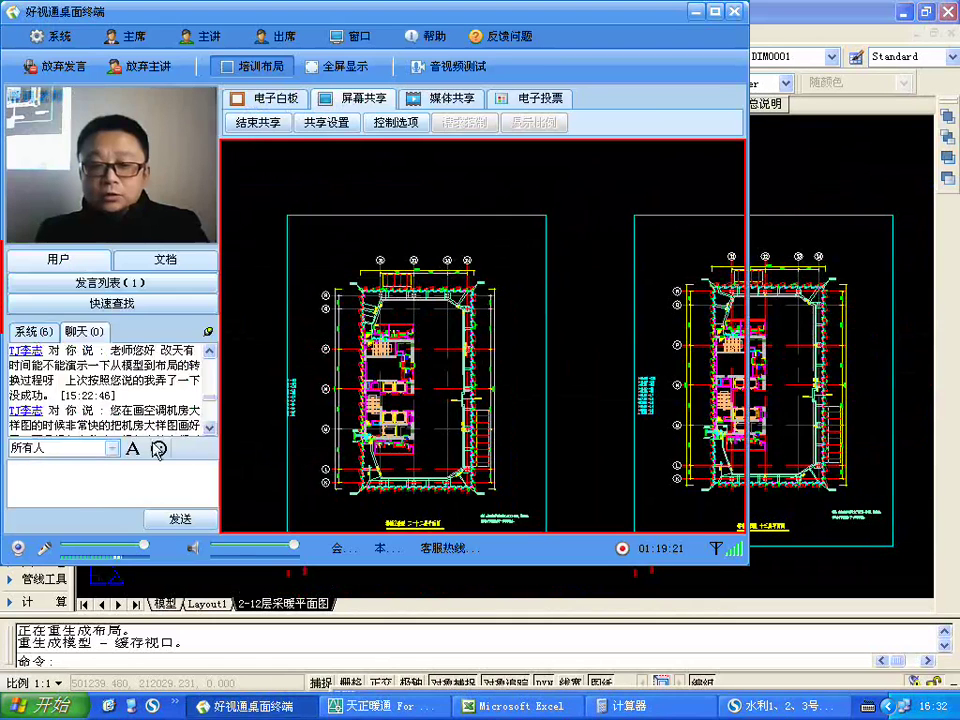
click(208, 331)
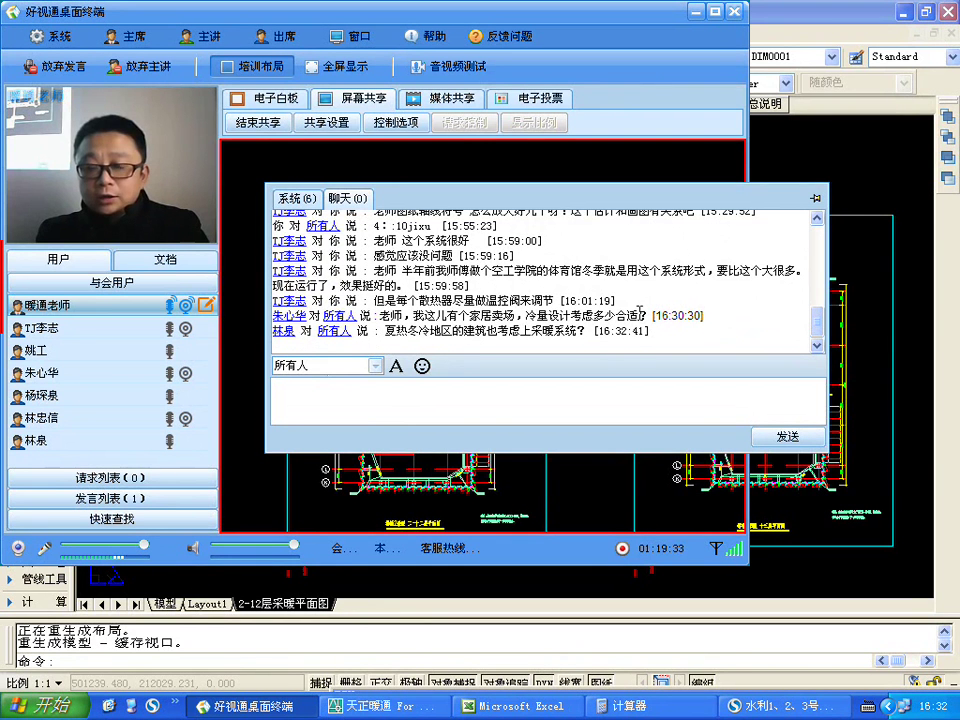
click(407, 399)
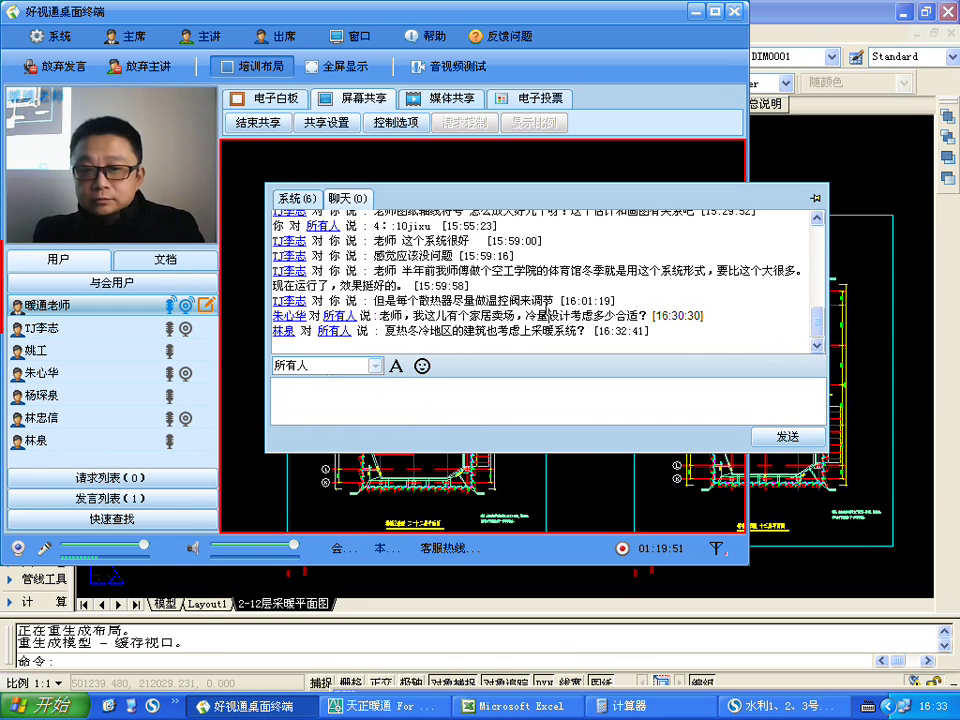
click(444, 380)
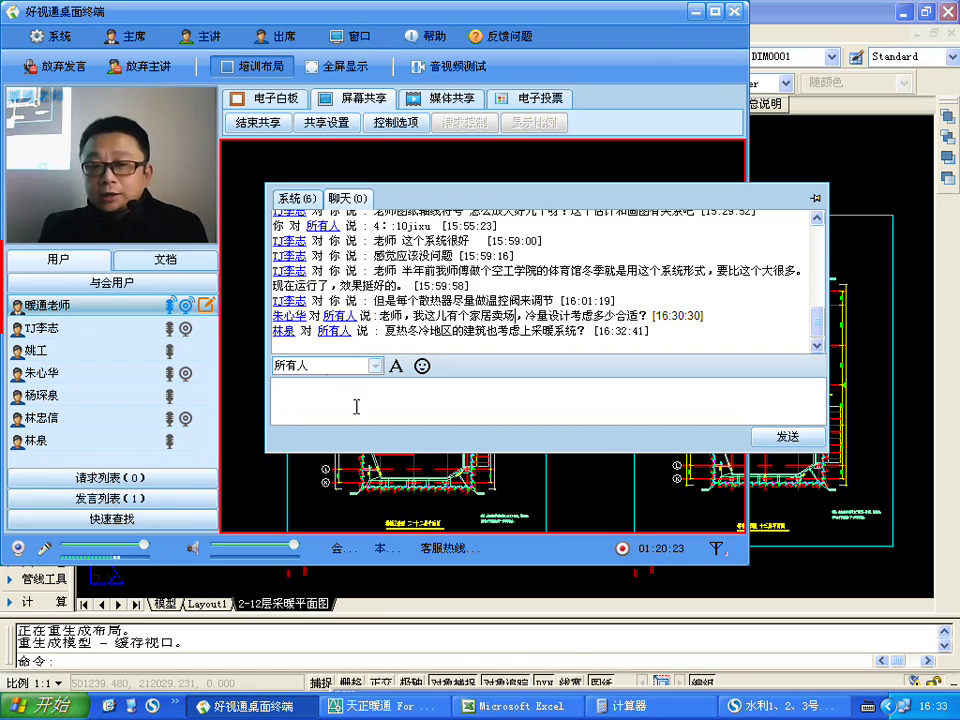
drag(384, 331, 586, 332)
click(547, 340)
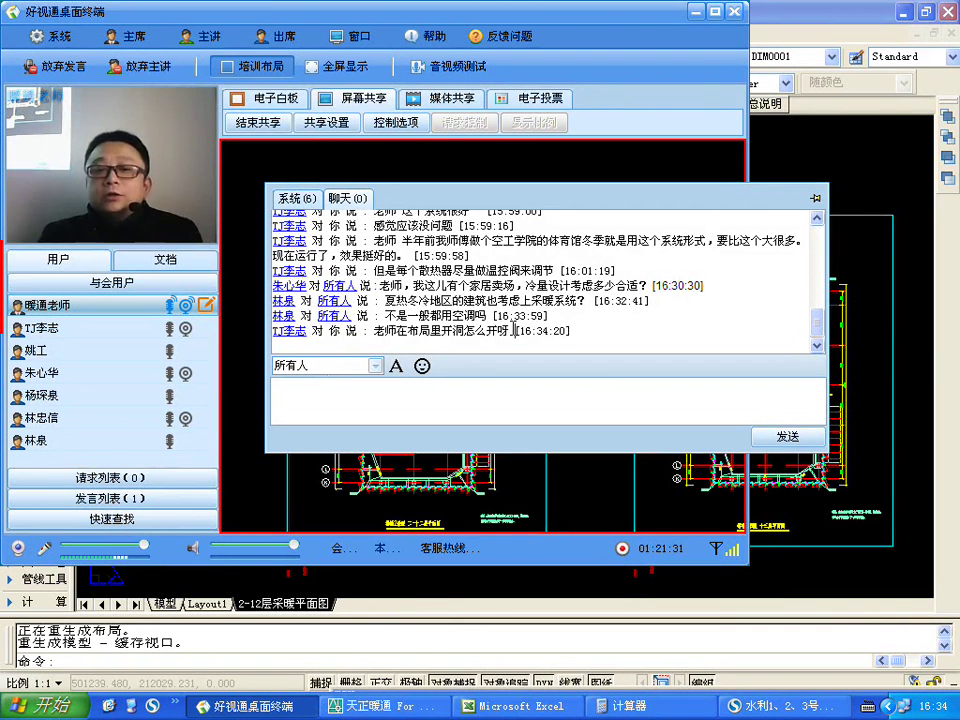
- Switch back to the heating plan layout in AutoCAD, dock the floating chat and inspect the first plan's viewport frame
key(alt+Tab)
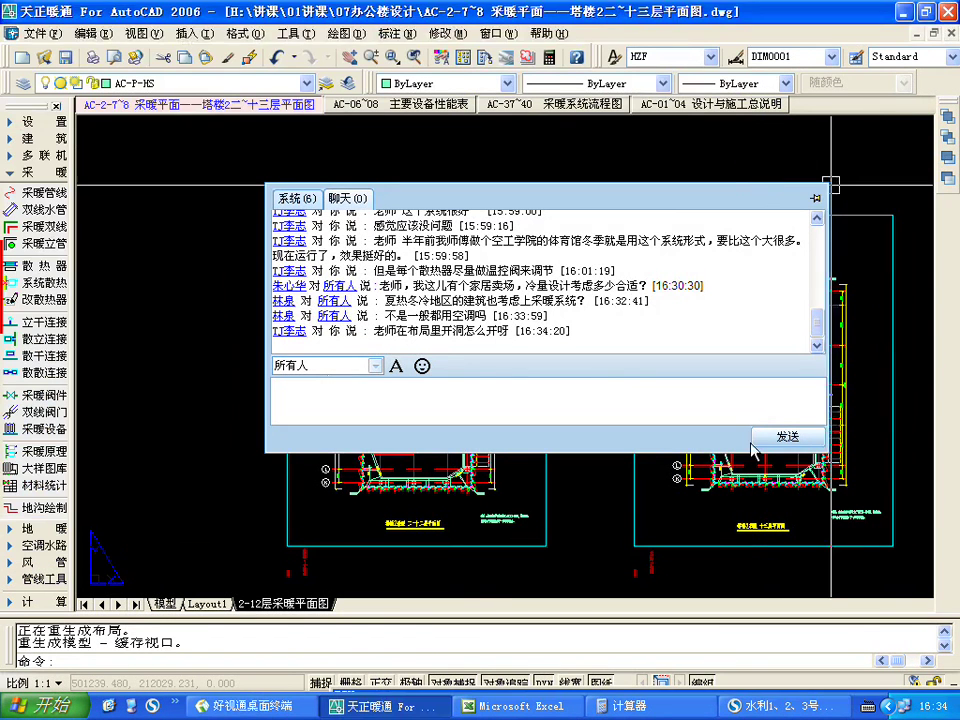
click(815, 198)
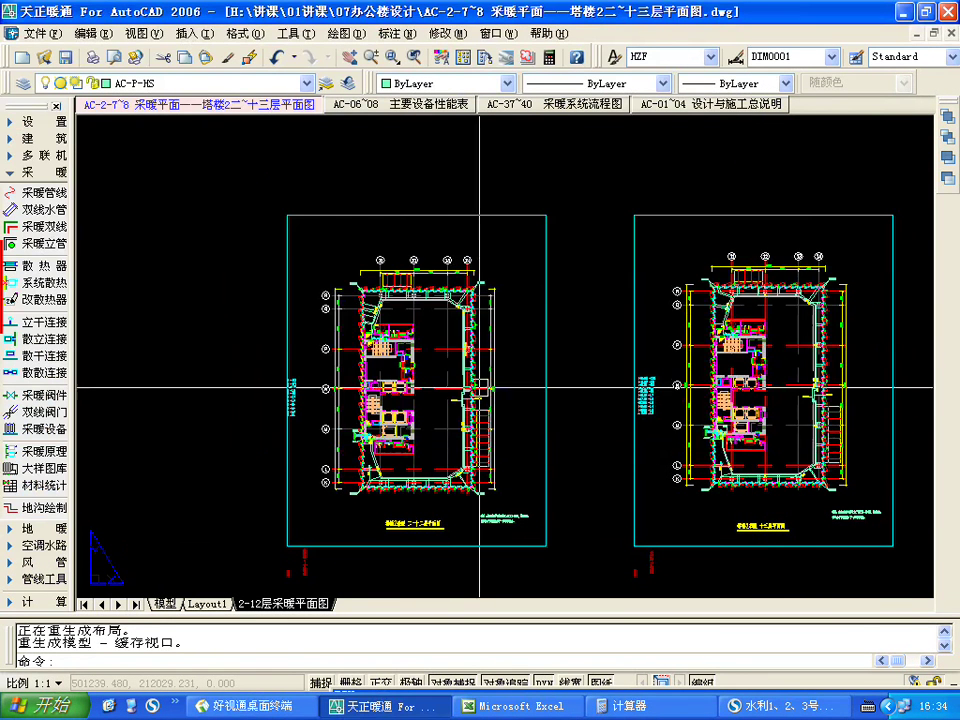
scroll(455, 385, down, 4)
scroll(429, 248, up, 3)
click(418, 247)
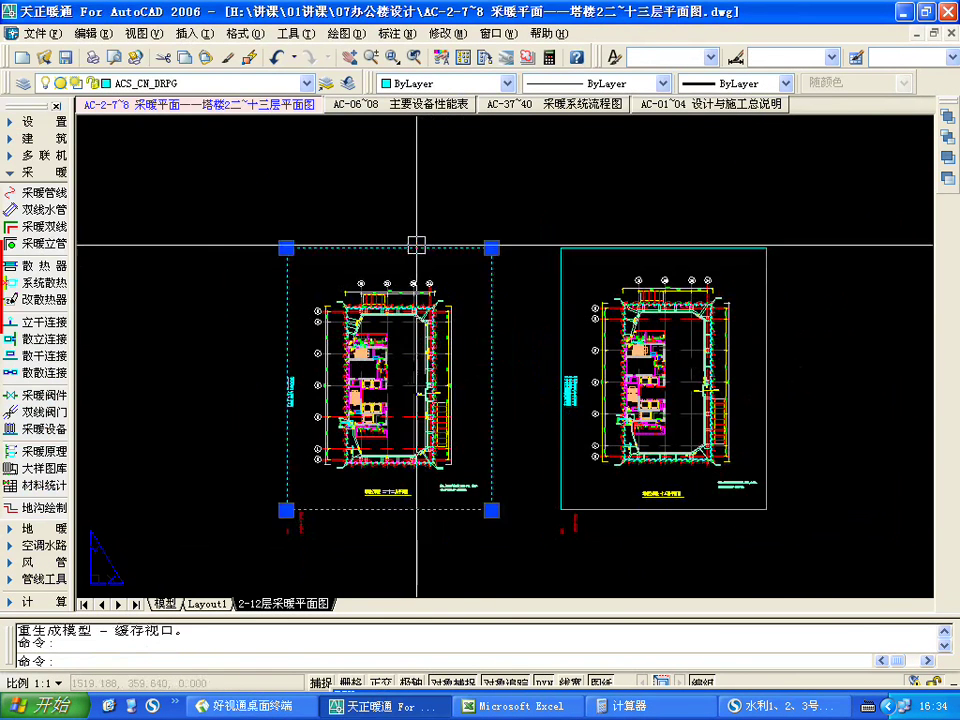
key(Escape)
scroll(407, 325, up, 1)
scroll(403, 266, down, 2)
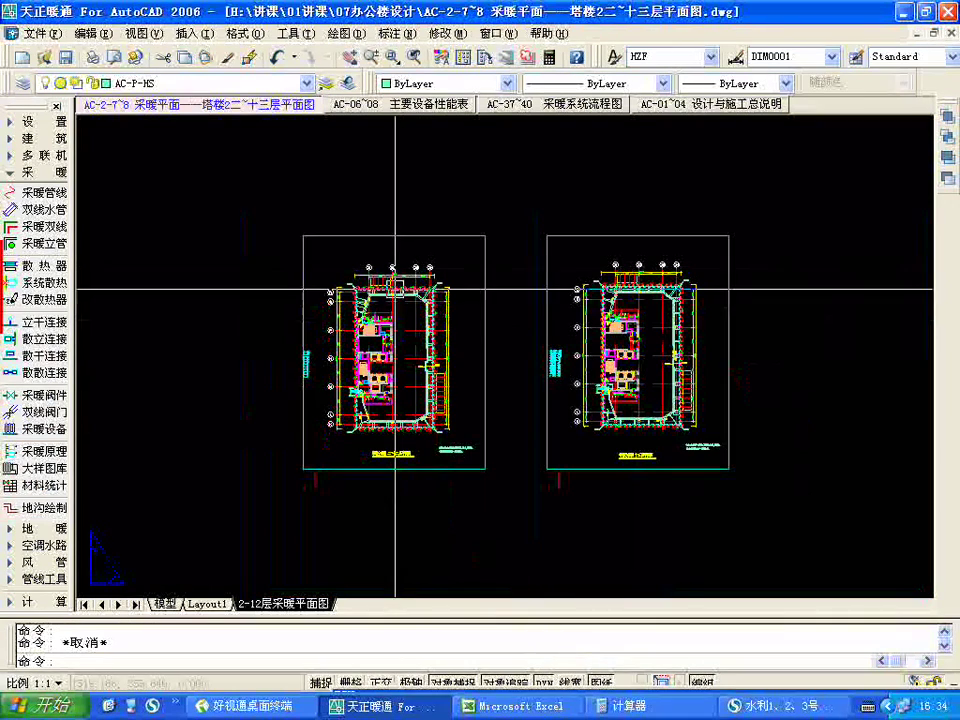
- Create two viewports in horizontal arrangement in the empty area beside the first heating plan viewport
click(140, 33)
mouse_move(245, 220)
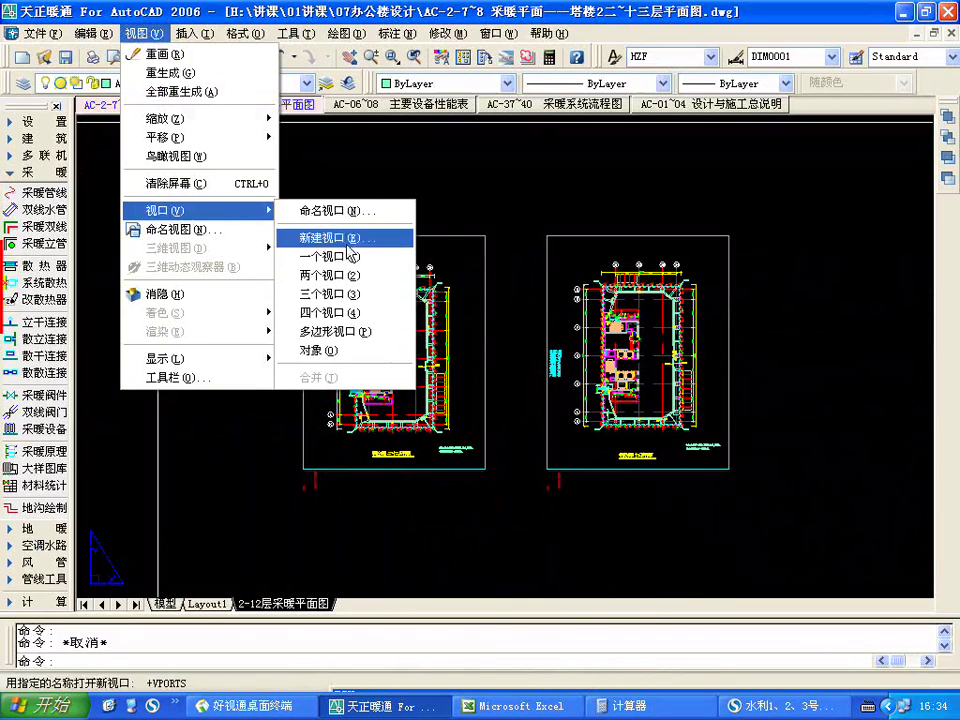
click(350, 275)
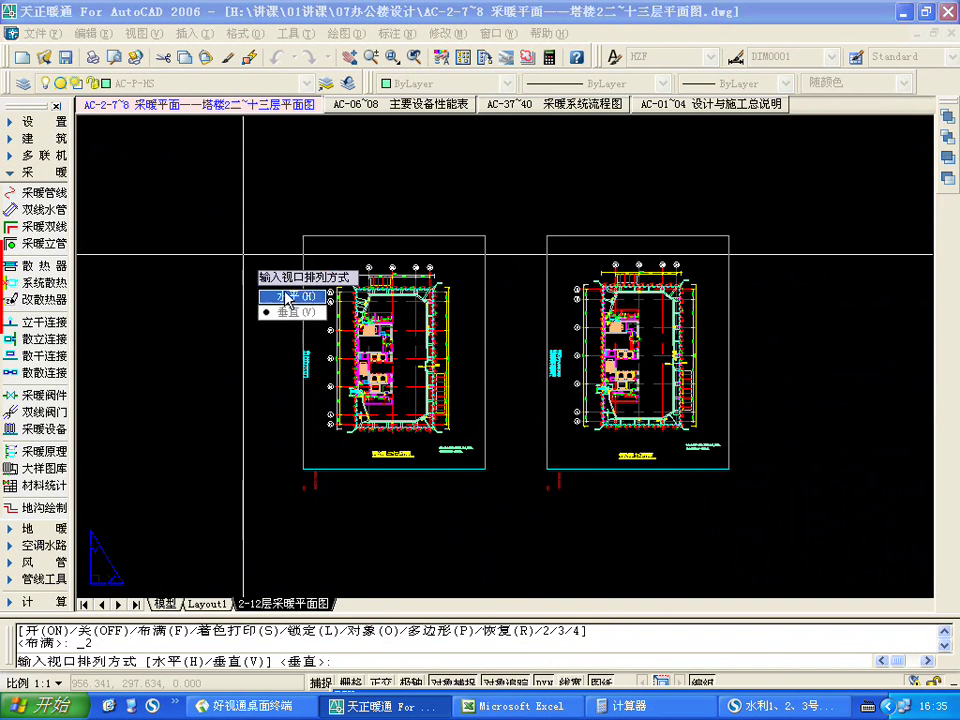
key(Down)
key(Return)
click(103, 215)
click(272, 451)
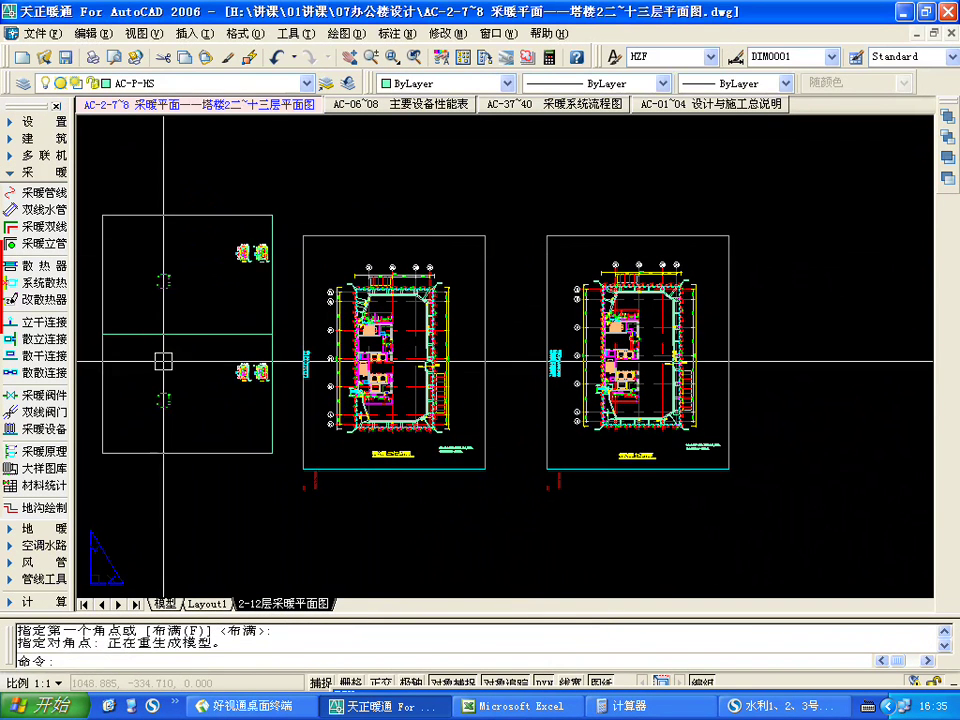
- Activate the upper new viewport to check its model space access and return to paper space
double_click(188, 285)
click(179, 348)
click(172, 290)
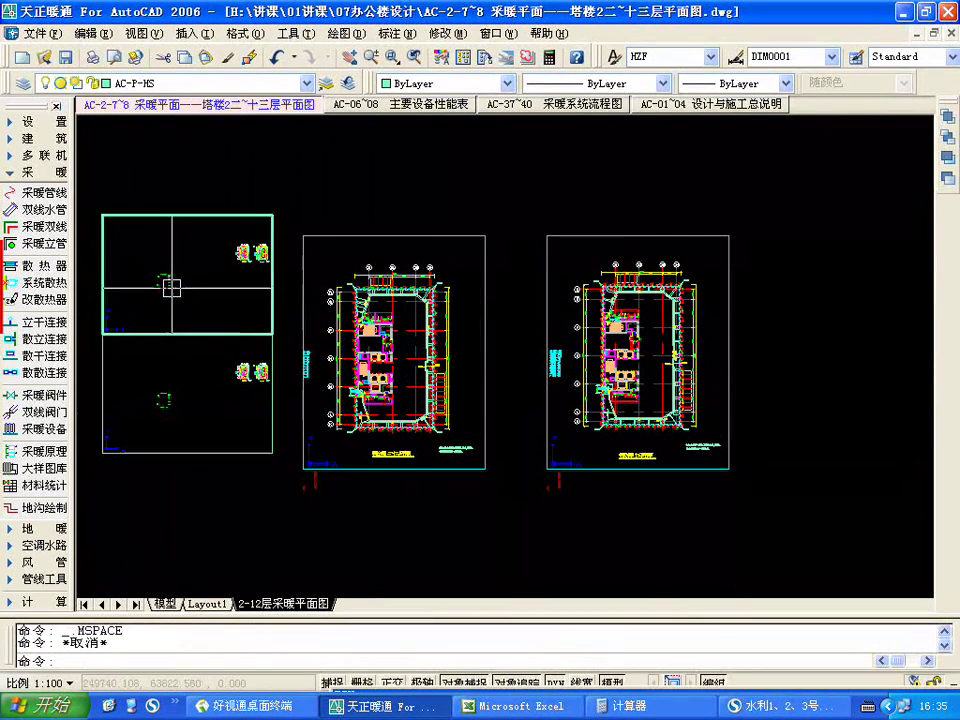
double_click(248, 486)
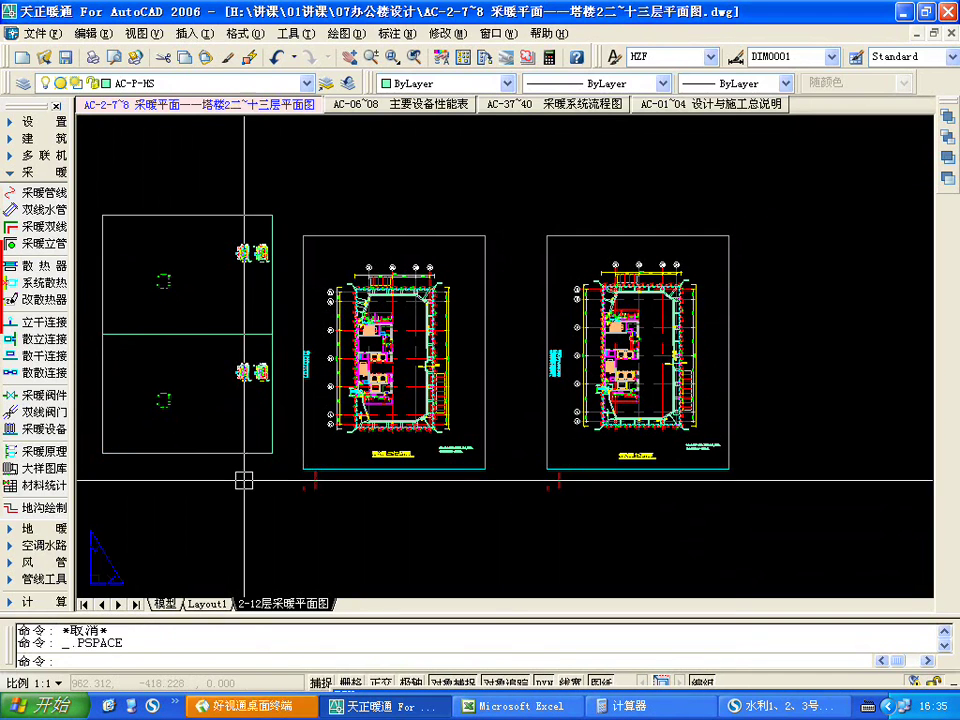
- Erase the lower of the two new viewports, leaving the upper one deselected
text(e)
key(Return)
click(225, 453)
key(Return)
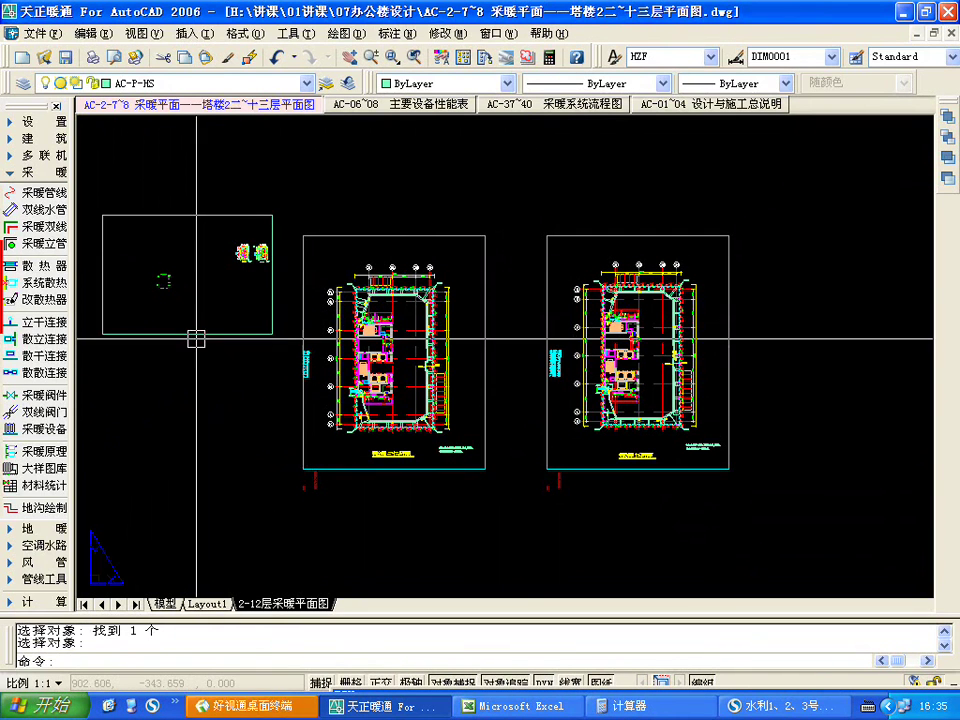
click(208, 331)
key(Escape)
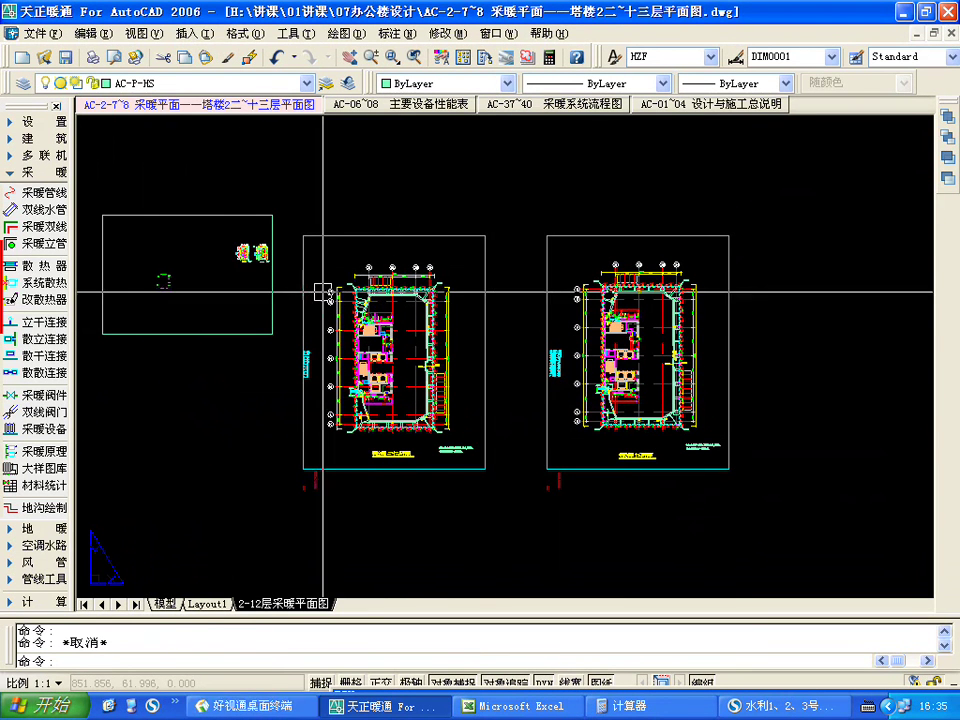
- Try to zoom the first heating plan viewport to the scale 1/100xp
scroll(476, 446, up, 4)
scroll(344, 467, down, 3)
scroll(330, 458, up, 5)
scroll(321, 450, down, 6)
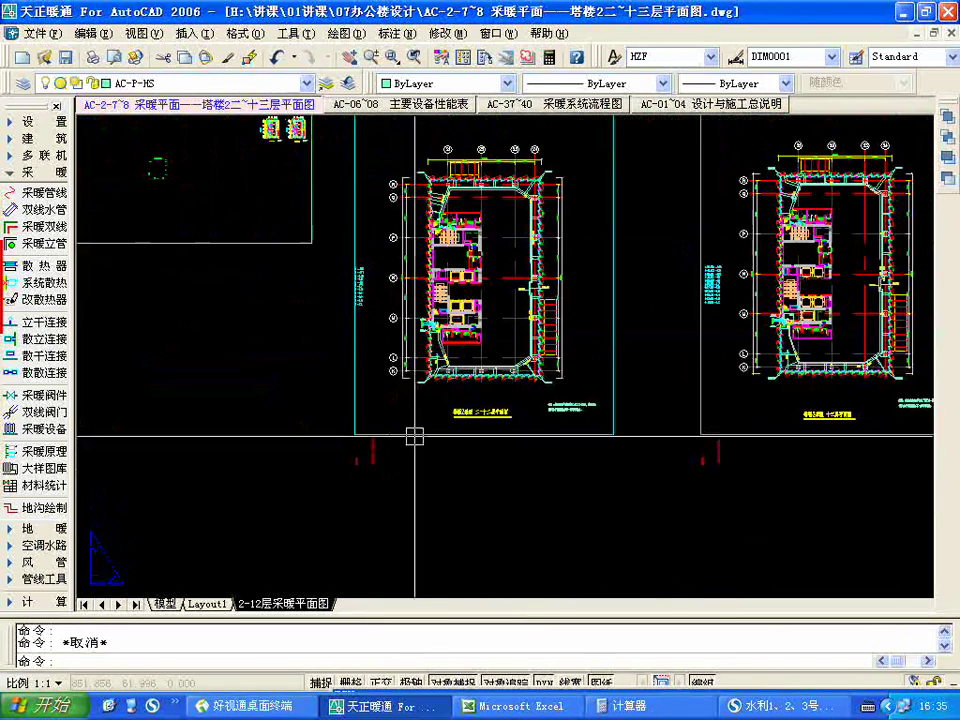
scroll(395, 440, up, 3)
double_click(409, 405)
text(z)
key(Return)
text(s)
key(Return)
text(1)
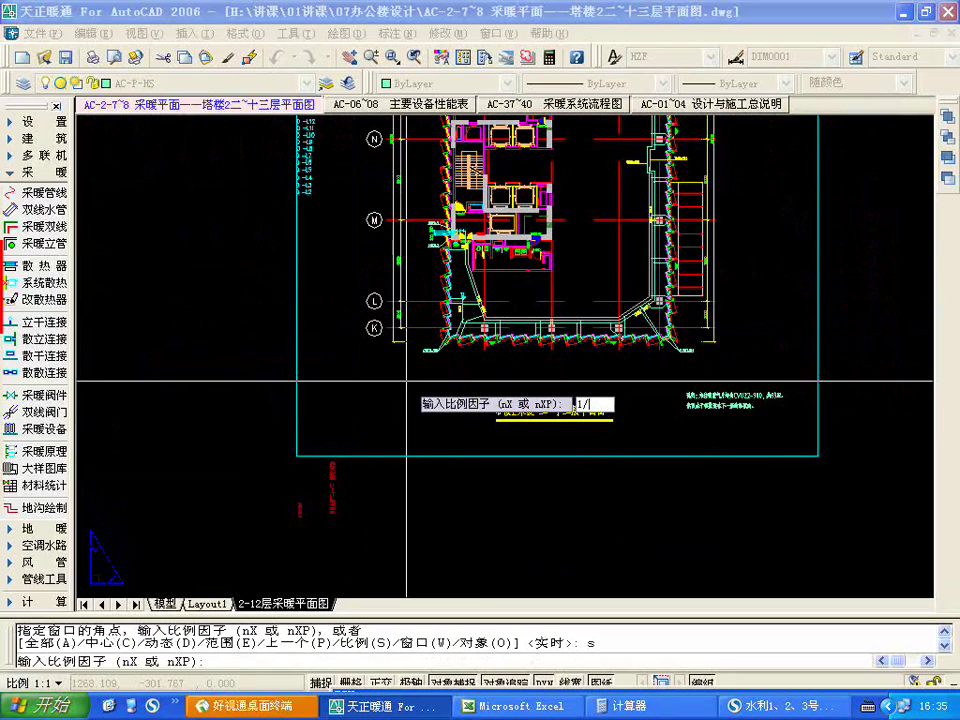
text(/100xp)
key(Return)
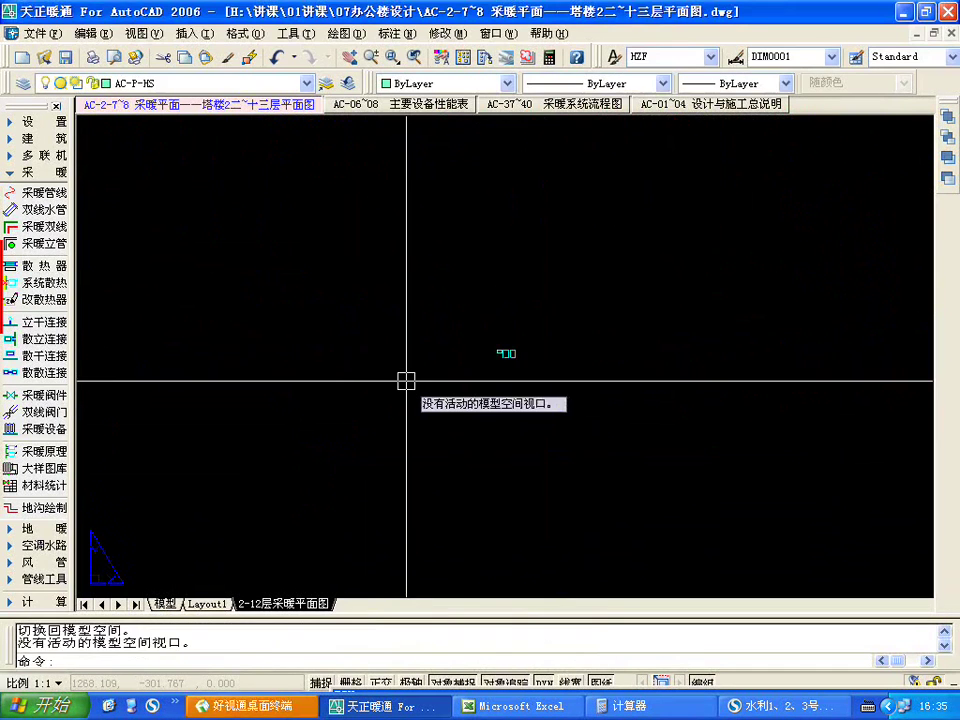
- Activate the first heating plan viewport to check its model space access and return to paper space
scroll(456, 369, down, 5)
scroll(690, 300, up, 4)
double_click(343, 339)
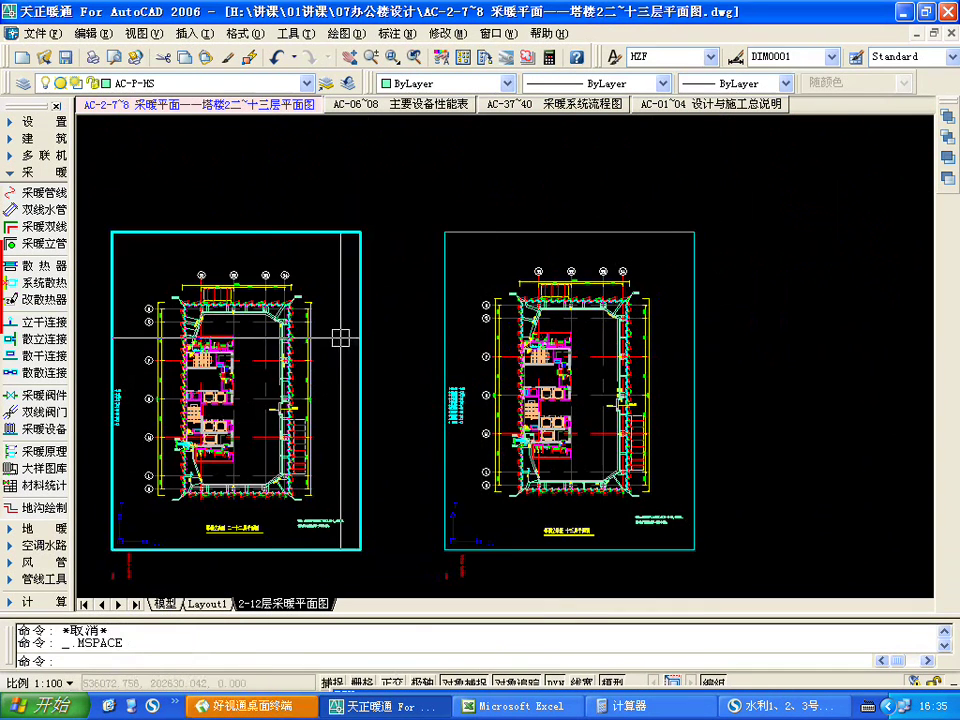
double_click(345, 224)
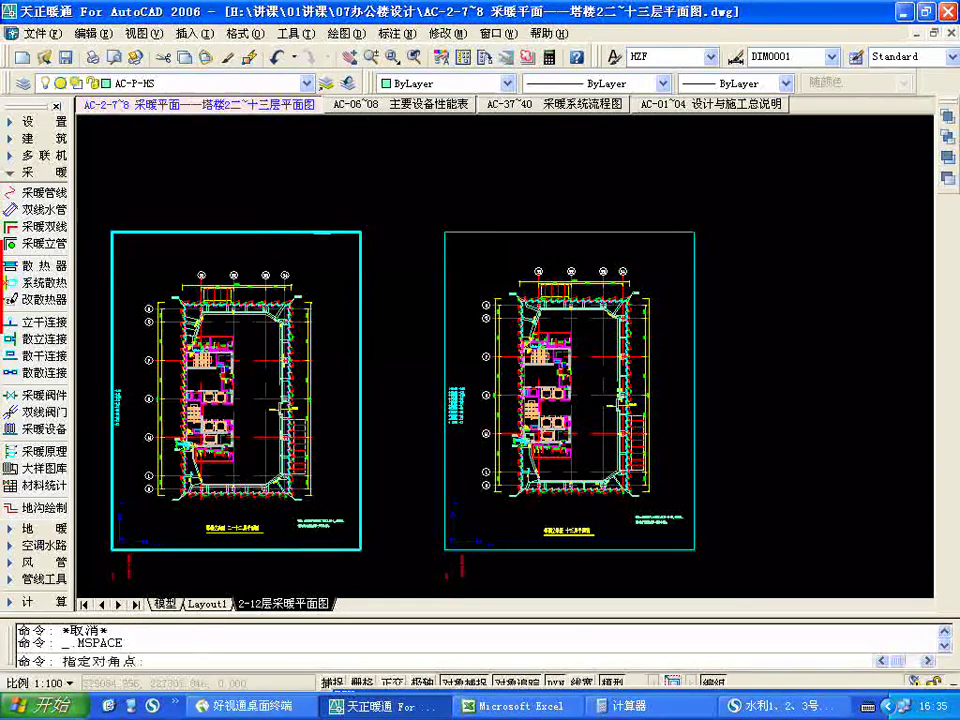
key(Escape)
- Make the layer of the first heating plan viewport's frame the current layer
click(352, 229)
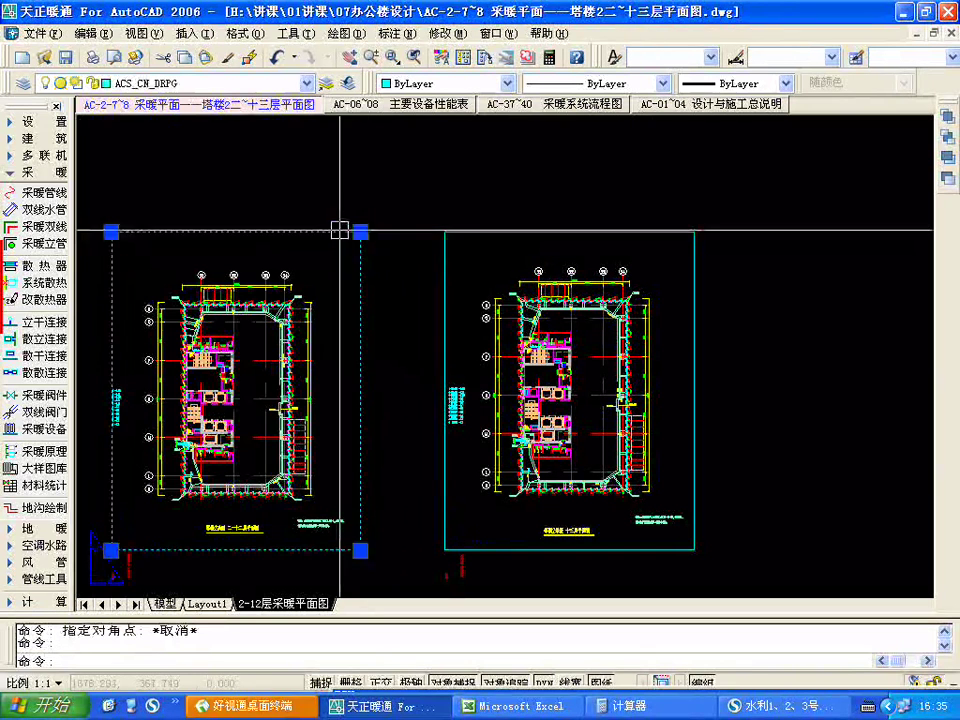
click(118, 83)
click(118, 102)
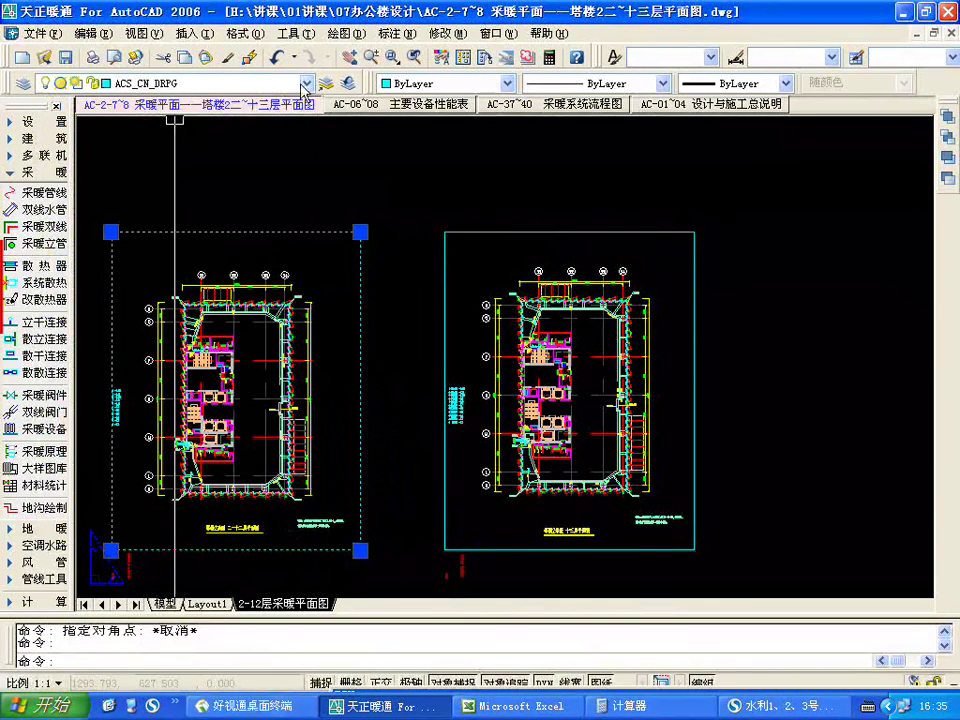
click(322, 83)
- Review the property columns of the layer list in the layer manager, close it without changes and clear the selection
click(22, 82)
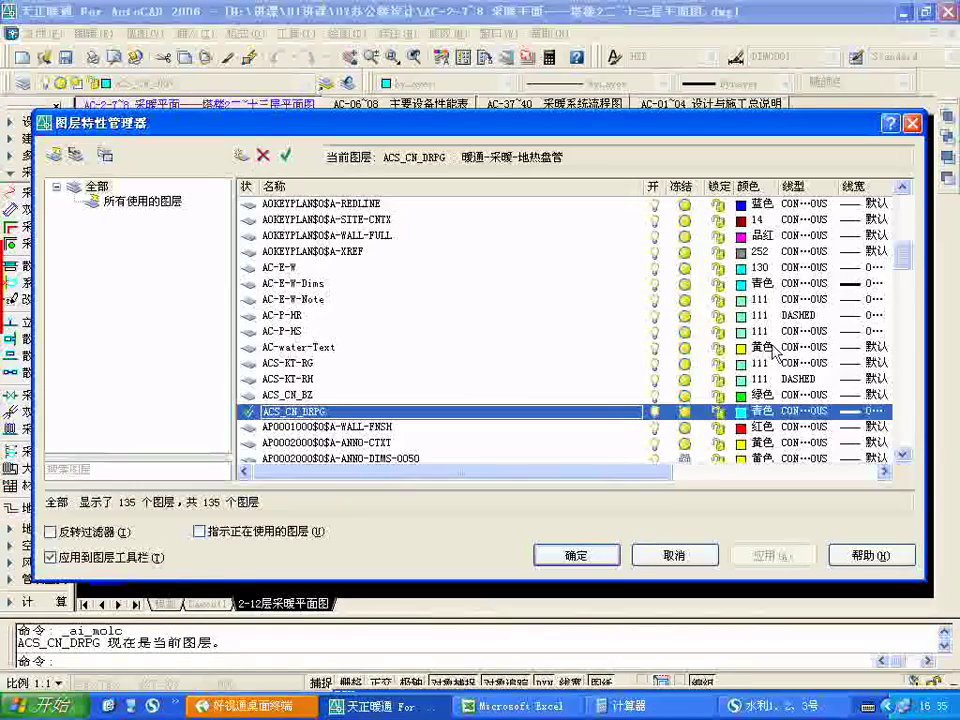
drag(597, 471, 675, 570)
click(675, 566)
click(360, 232)
key(Escape)
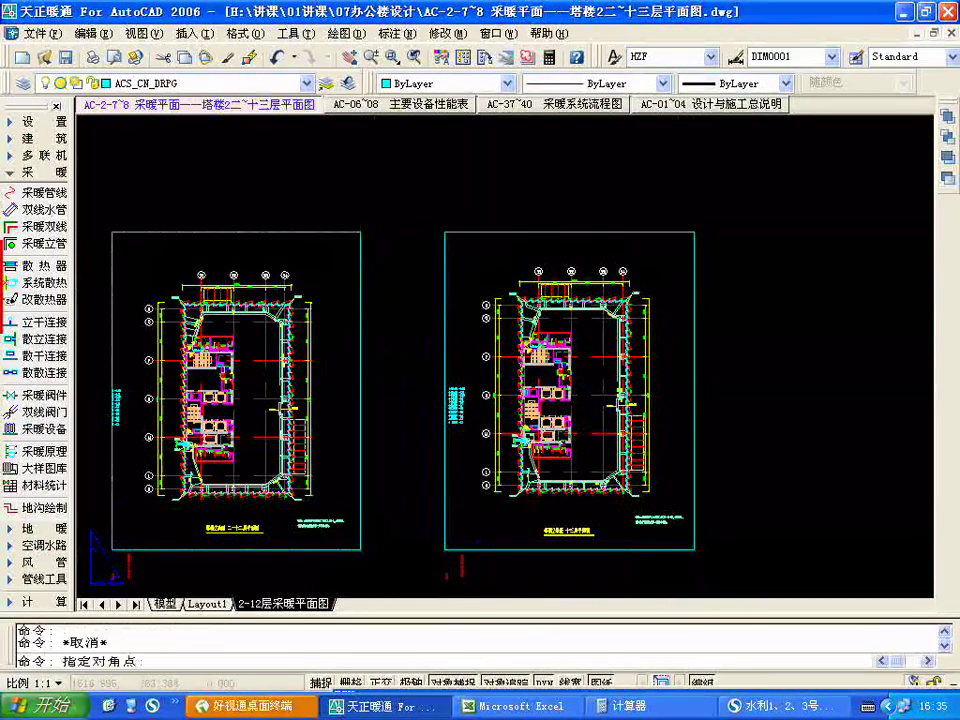
- Activate the first heating plan viewport and try again to zoom it to the scale 1/100xp
double_click(313, 274)
text(z)
key(Return)
key(Return)
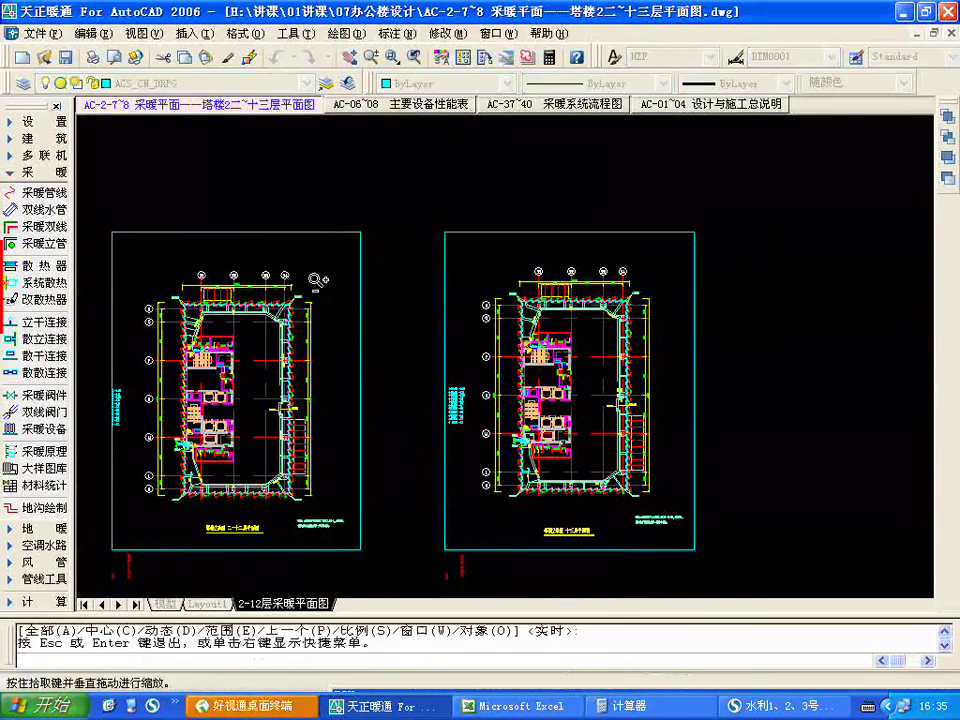
key(Escape)
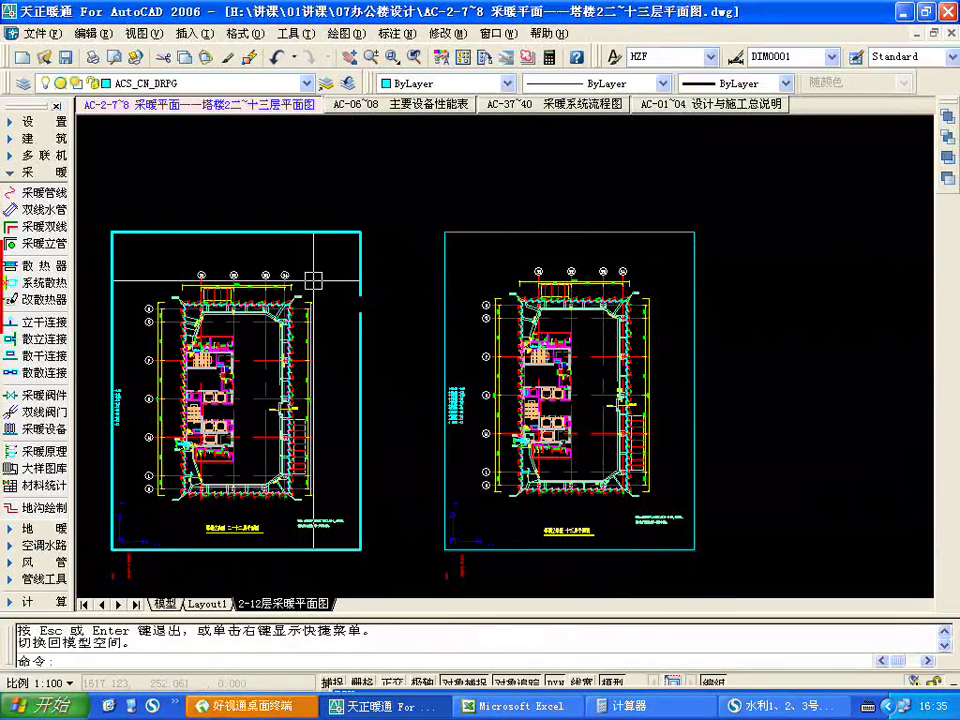
text(z)
key(Return)
text(s)
key(Return)
text(1)
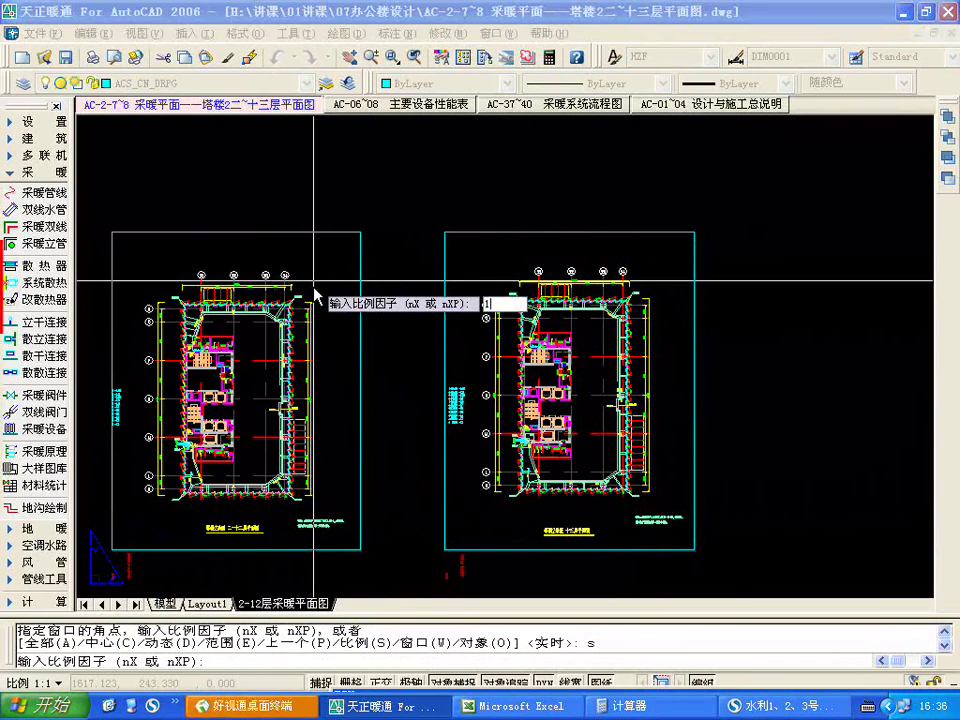
text(100)
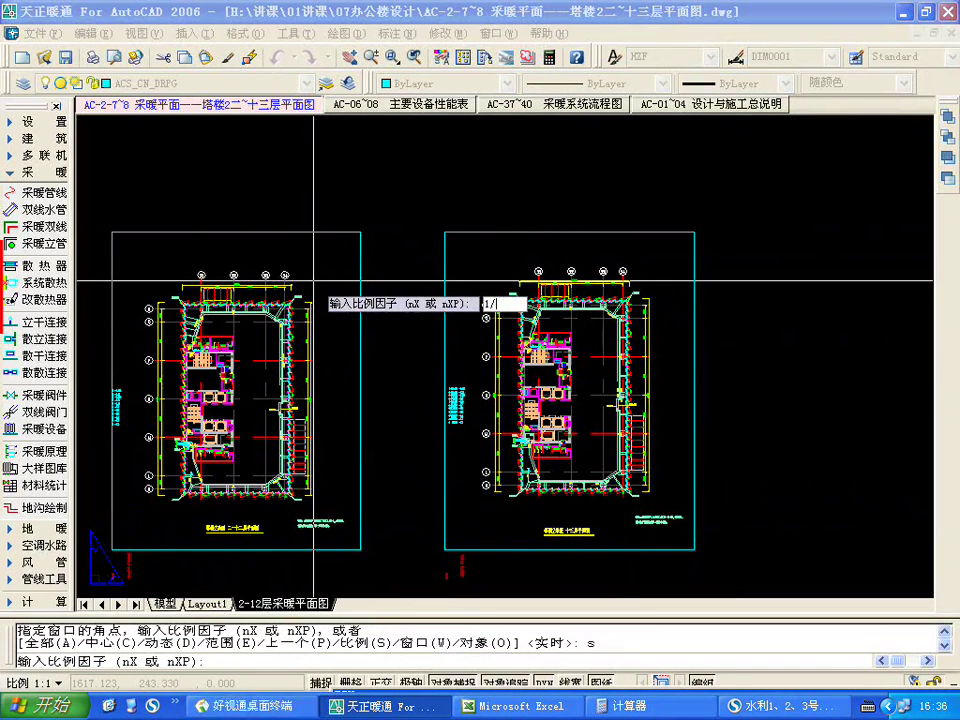
text(xp)
key(Return)
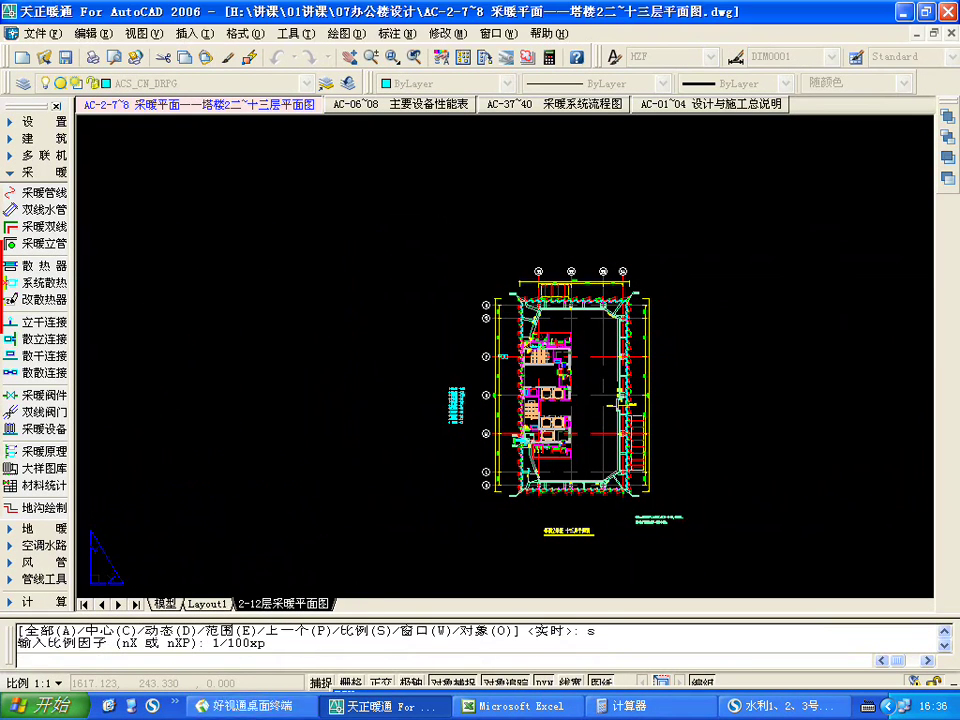
- Enter the model space of the remaining new viewport beside the first heating plan and return to paper space
scroll(508, 349, up, 10)
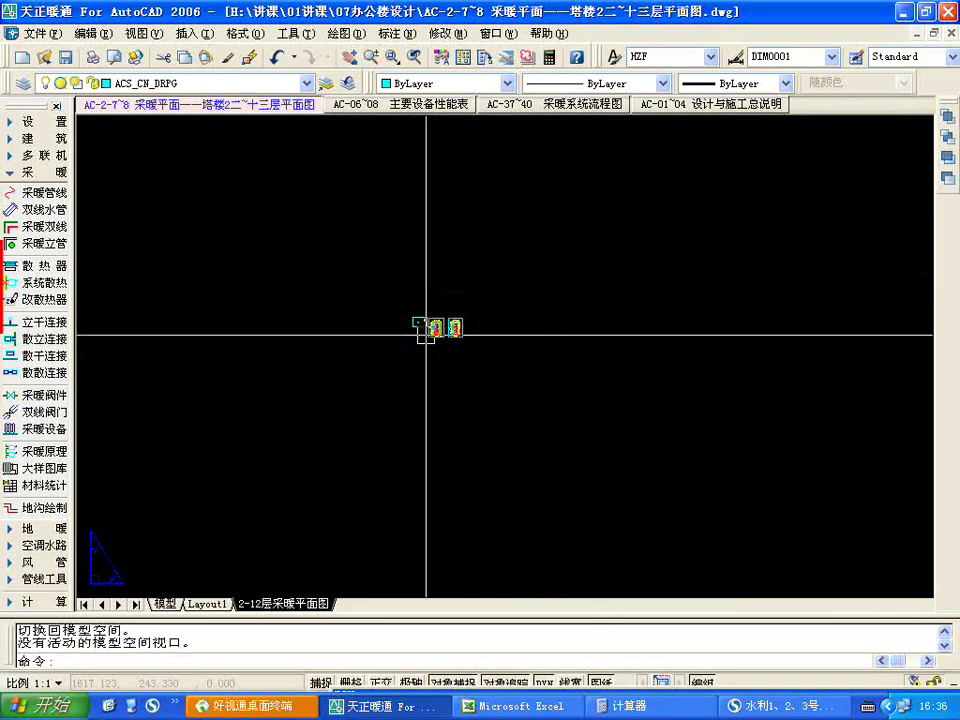
scroll(459, 322, down, 3)
scroll(433, 294, up, 9)
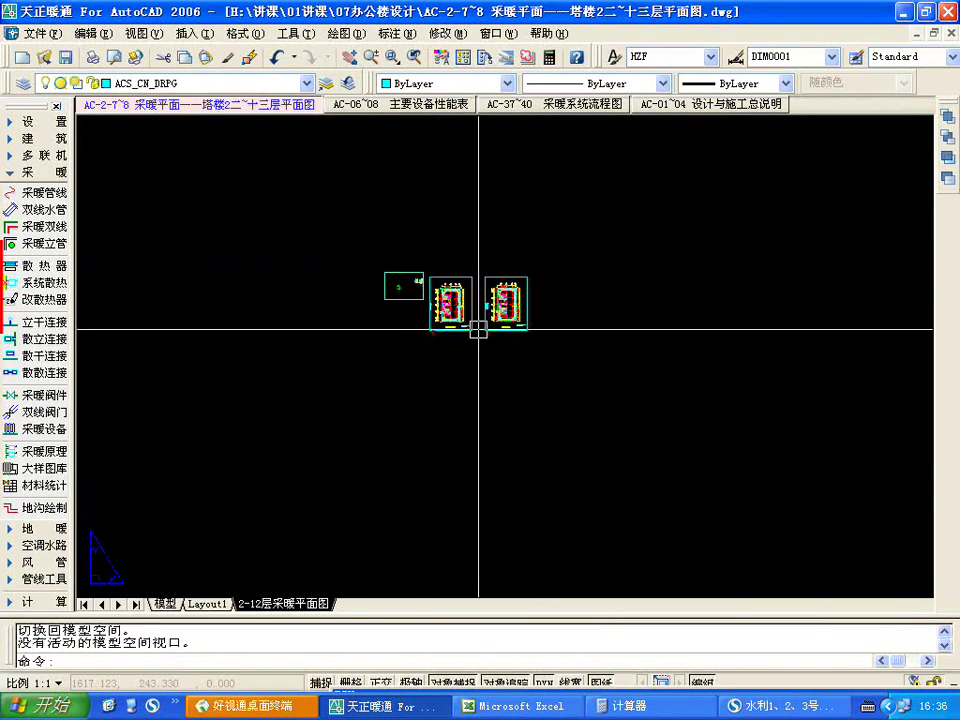
double_click(280, 223)
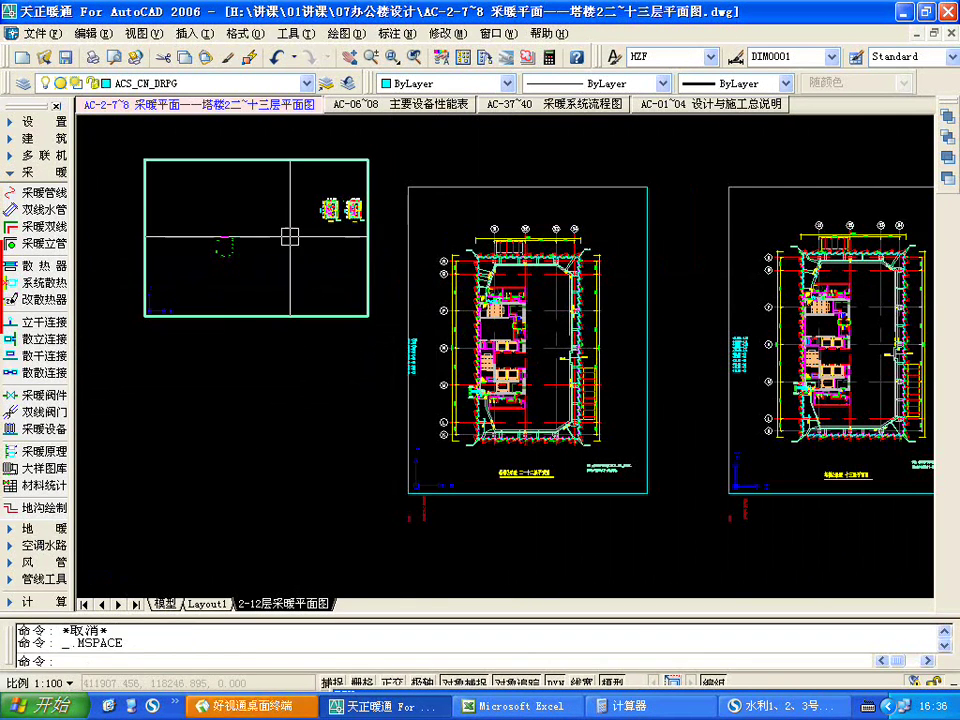
key(Escape)
click(285, 215)
key(Escape)
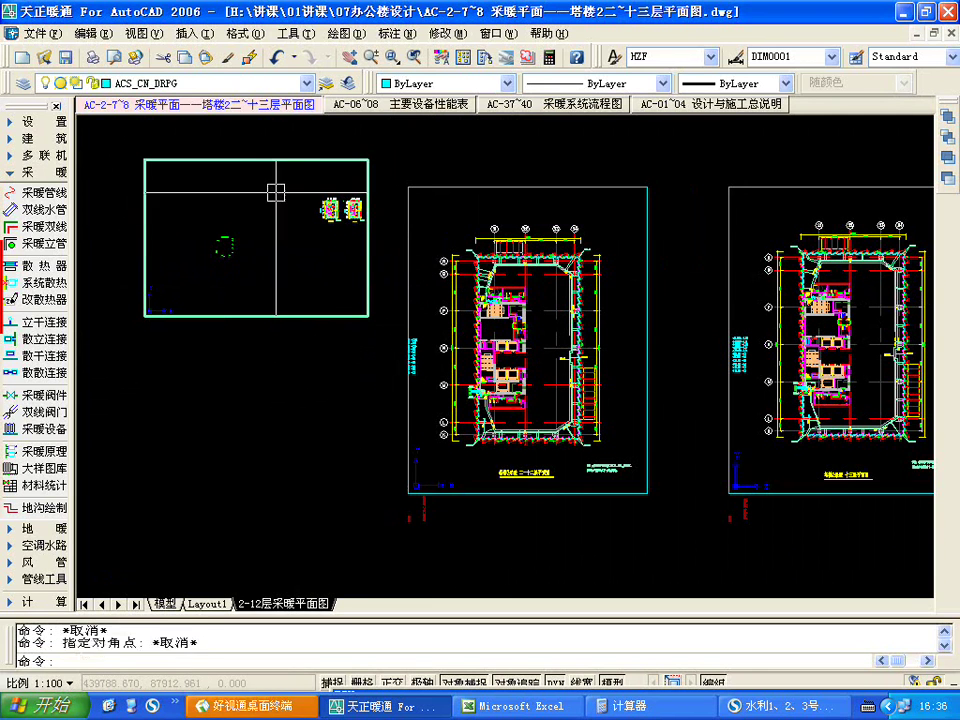
key(Escape)
double_click(262, 150)
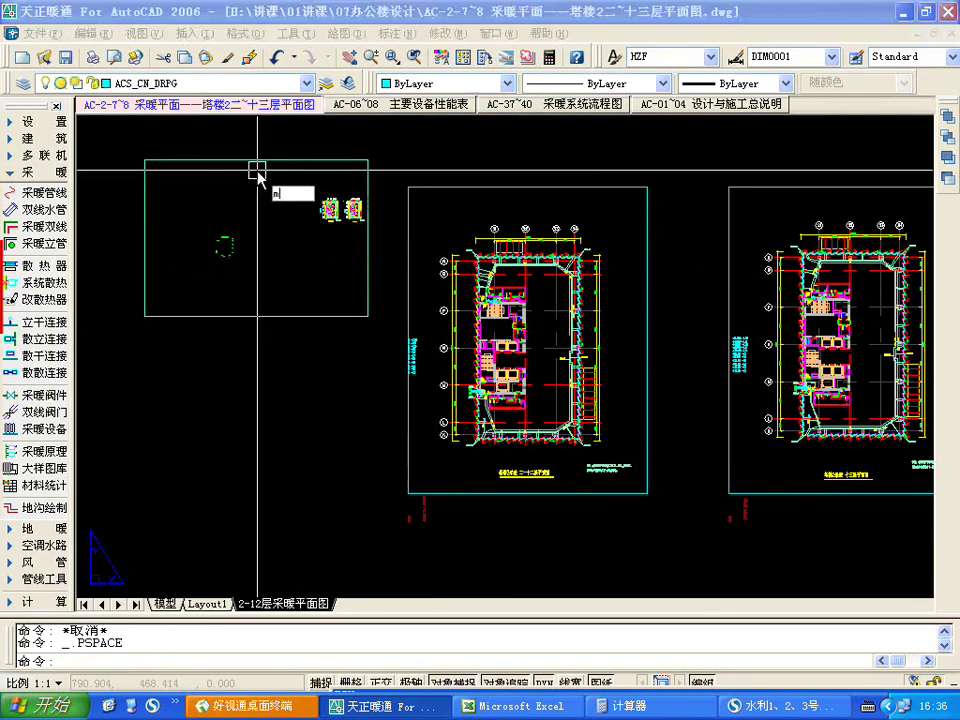
- Move the new viewport so its upper-left corner coincides with the upper-left corner of the existing 2-12 floor plan viewport
text(m)
key(Return)
click(170, 158)
key(Return)
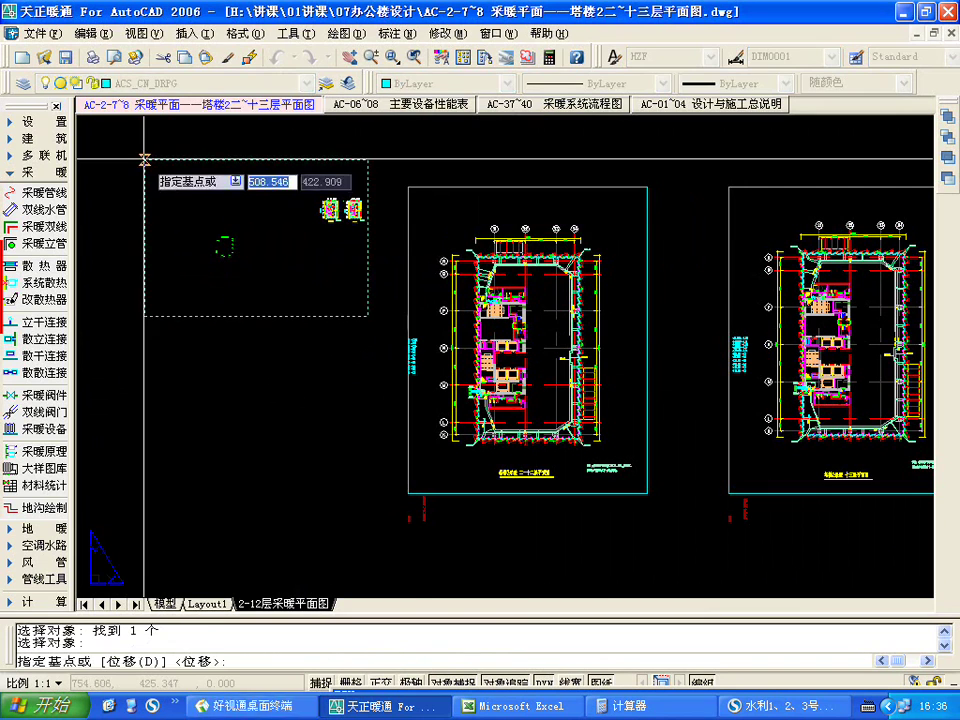
click(146, 160)
click(410, 186)
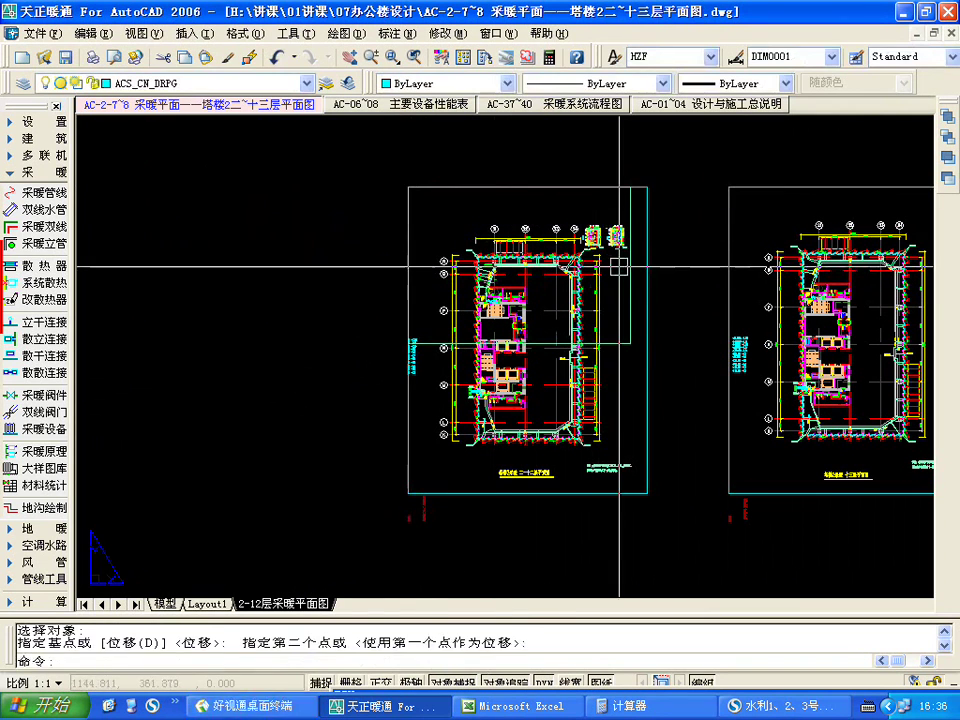
- Stretch the moved viewport's lower-right corner to the lower-right corner of the existing floor plan viewport, matching its size
click(632, 340)
click(632, 343)
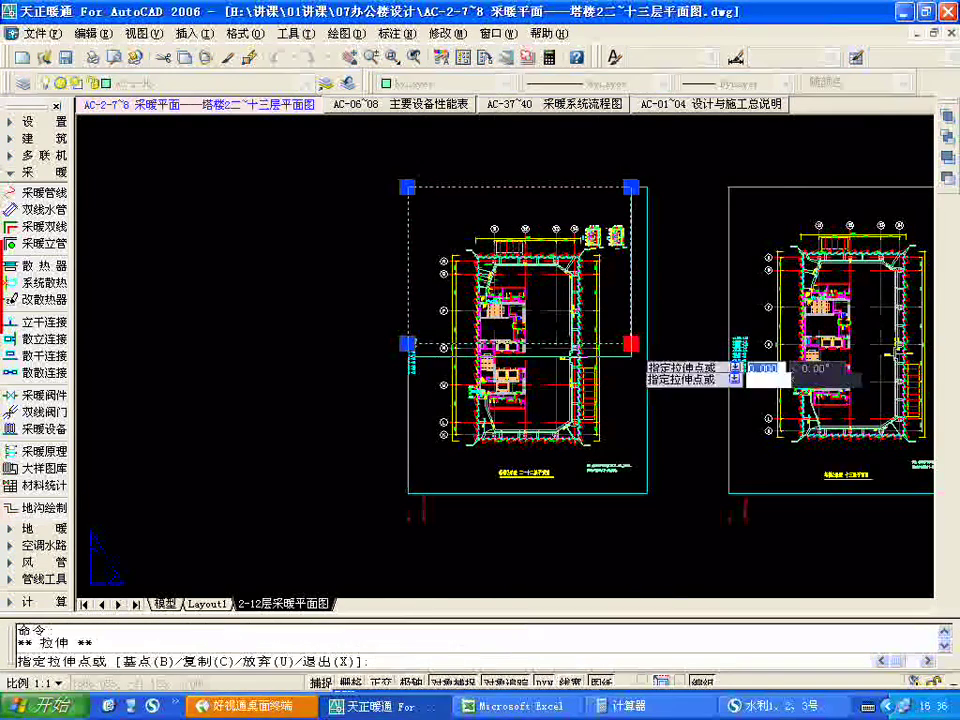
click(647, 493)
- Move the resized viewport into the empty space beside the existing floor plan viewports
text(m)
key(Return)
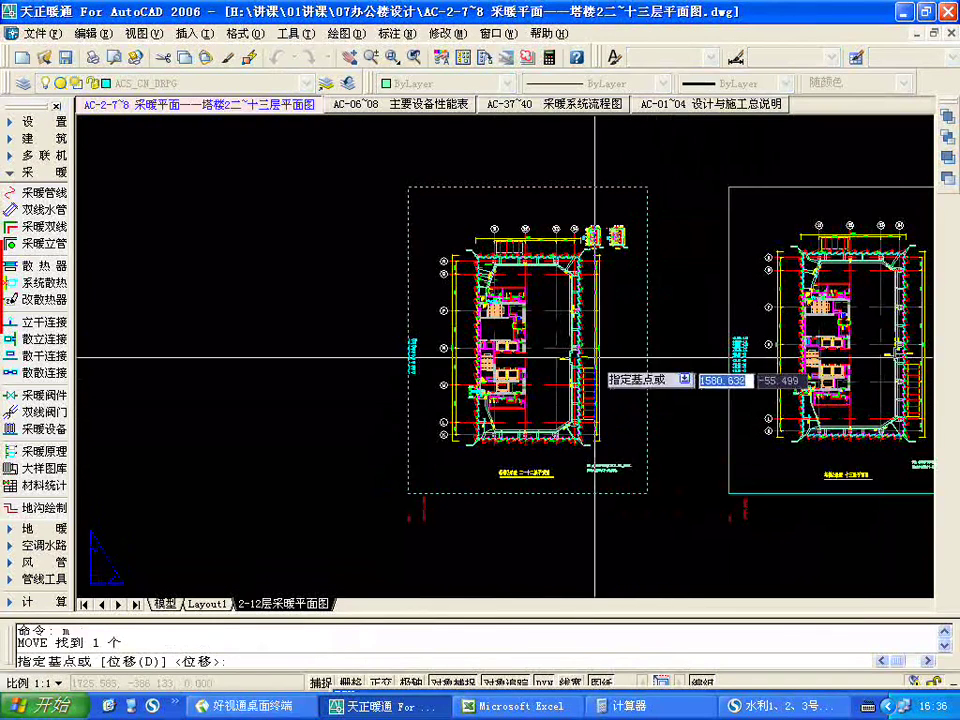
click(591, 355)
scroll(712, 371, down, 3)
key(Escape)
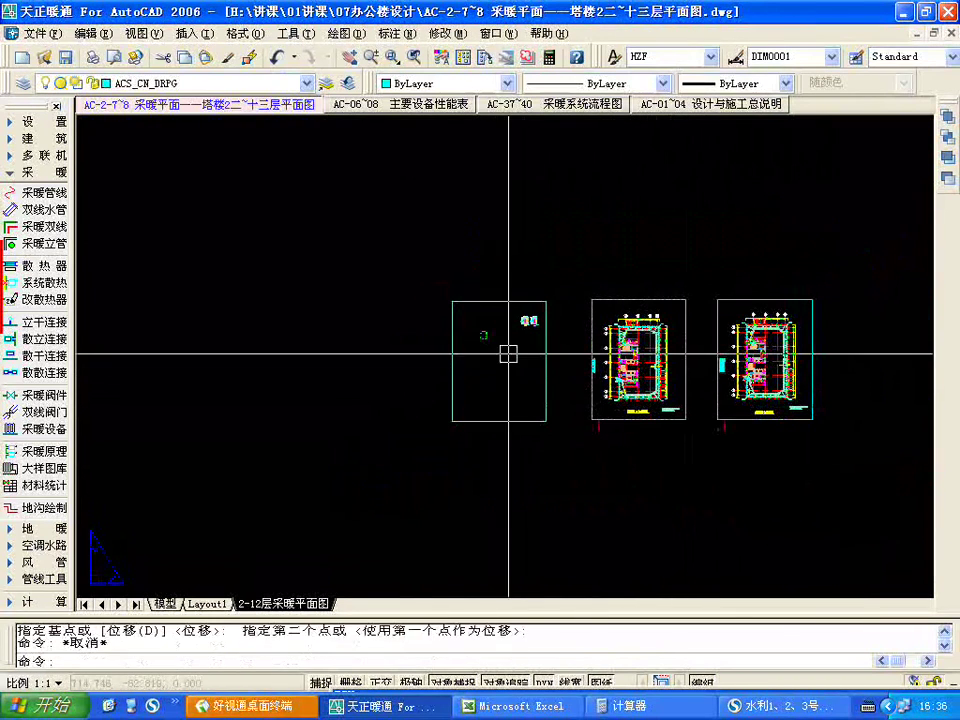
- Activate the new viewport, set its zoom scale to 1/100xp, and return to paper space
double_click(511, 346)
scroll(511, 346, up, 3)
scroll(520, 355, down, 3)
scroll(500, 365, up, 2)
text(z)
key(Return)
text(s)
key(Return)
text(1)
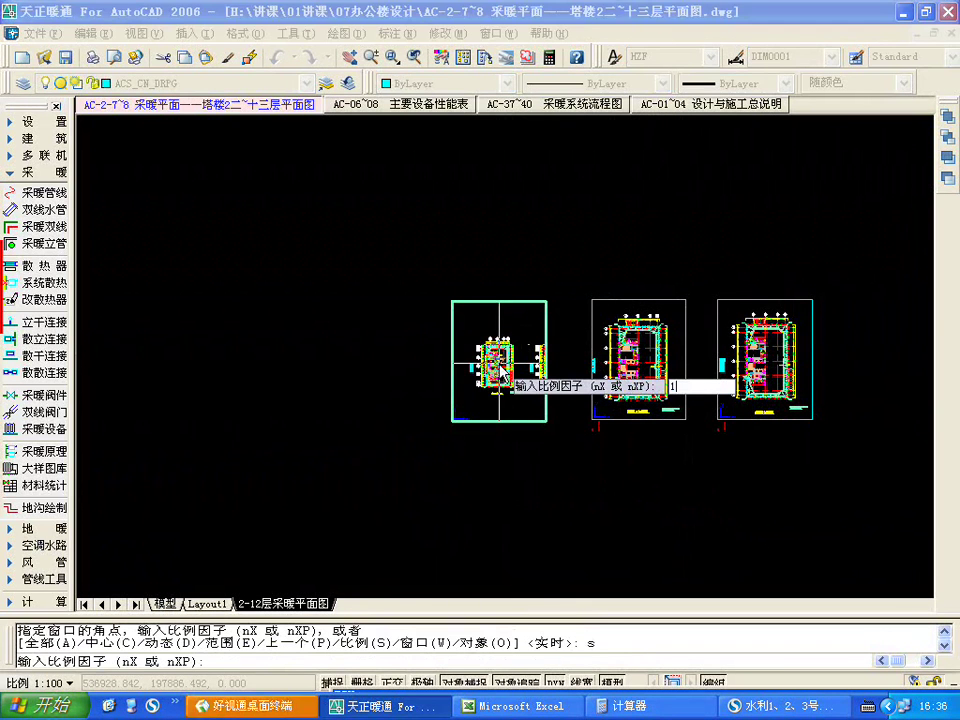
text(/100xp)
key(Return)
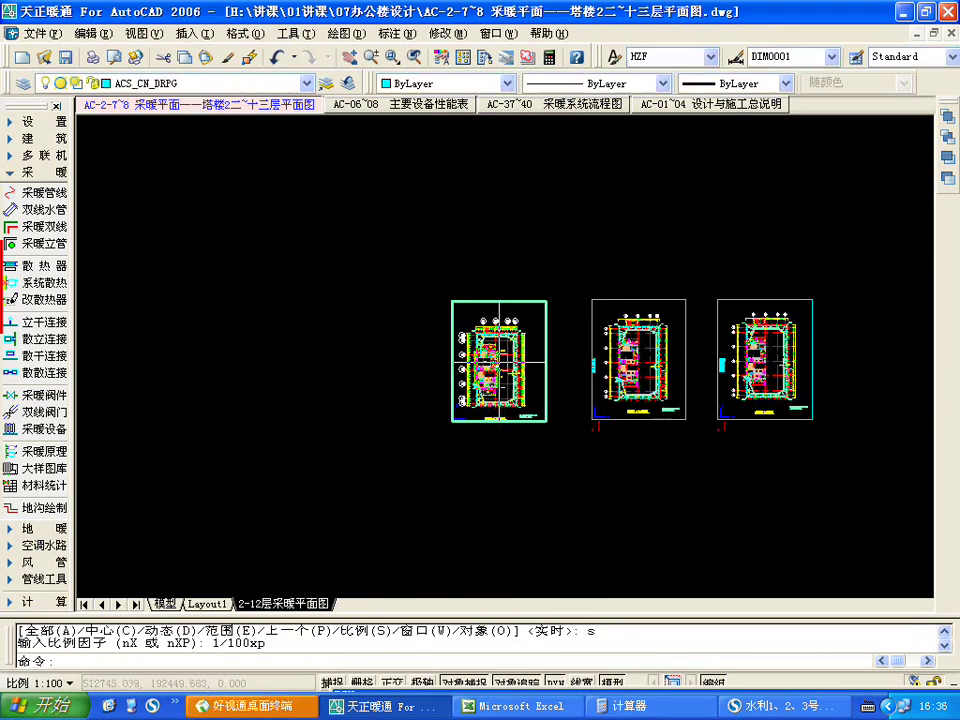
double_click(557, 370)
- Pan the plan inside the new viewport so the drawing and its side notes fit within the frame, and return to paper space
scroll(576, 426, up, 3)
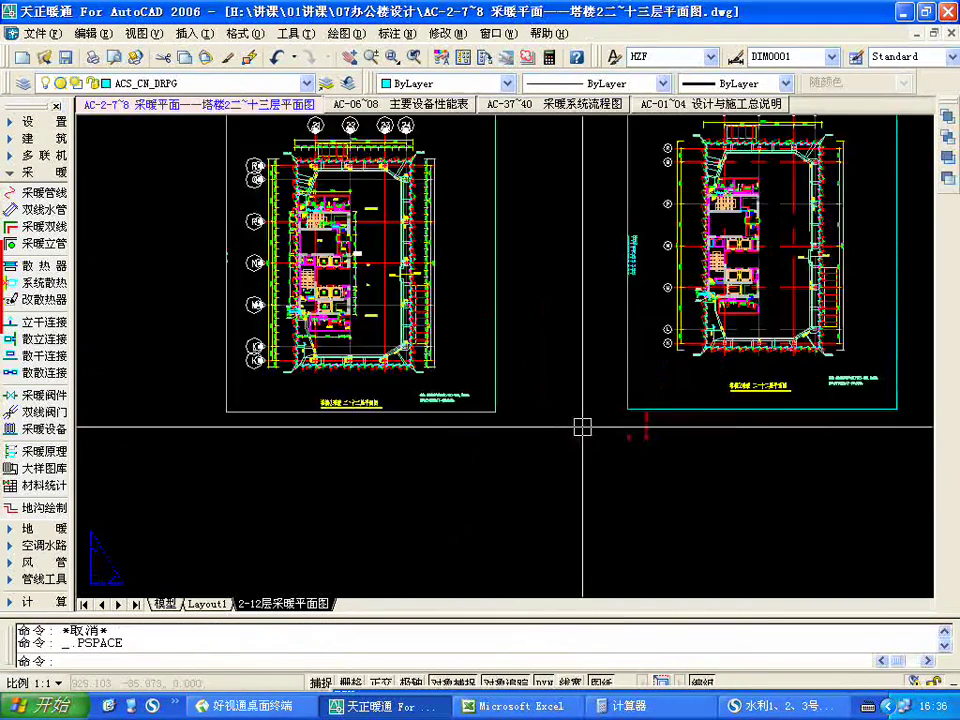
scroll(553, 330, up, 2)
double_click(442, 286)
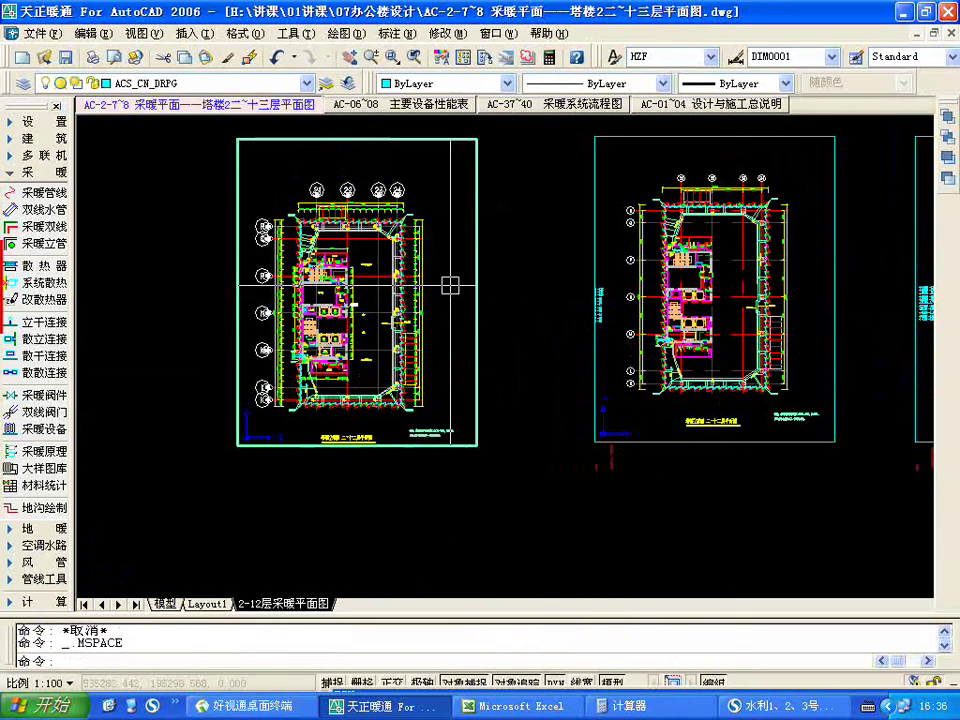
text(p)
key(Return)
mouse_move(428, 279)
mouse_down()
mouse_move(440, 268)
mouse_move(450, 283)
mouse_up()
key(Escape)
double_click(514, 340)
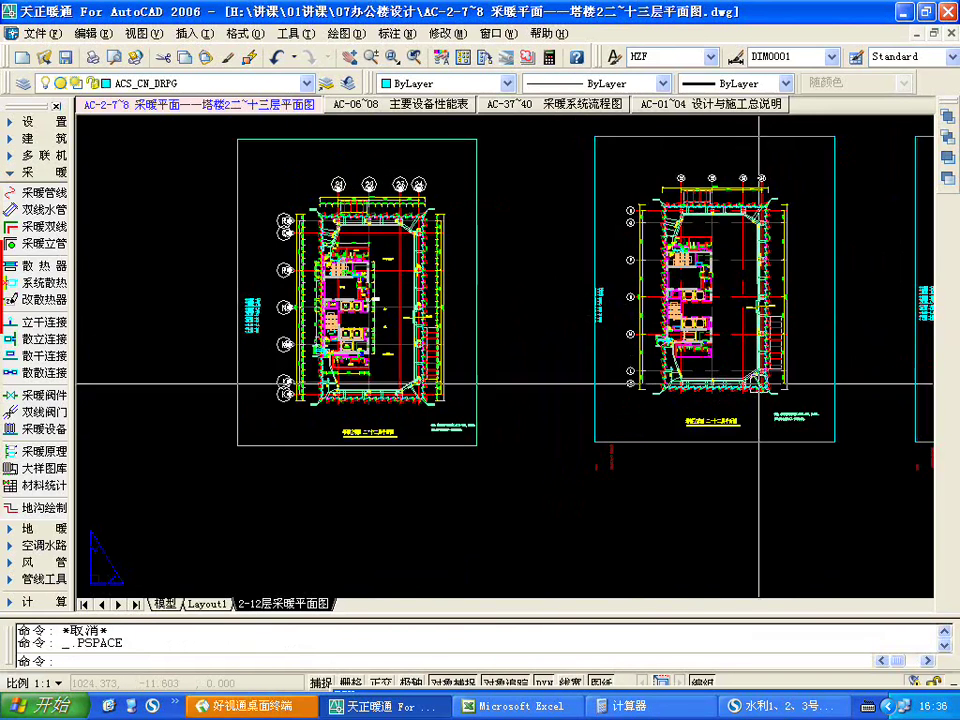
scroll(499, 328, down, 2)
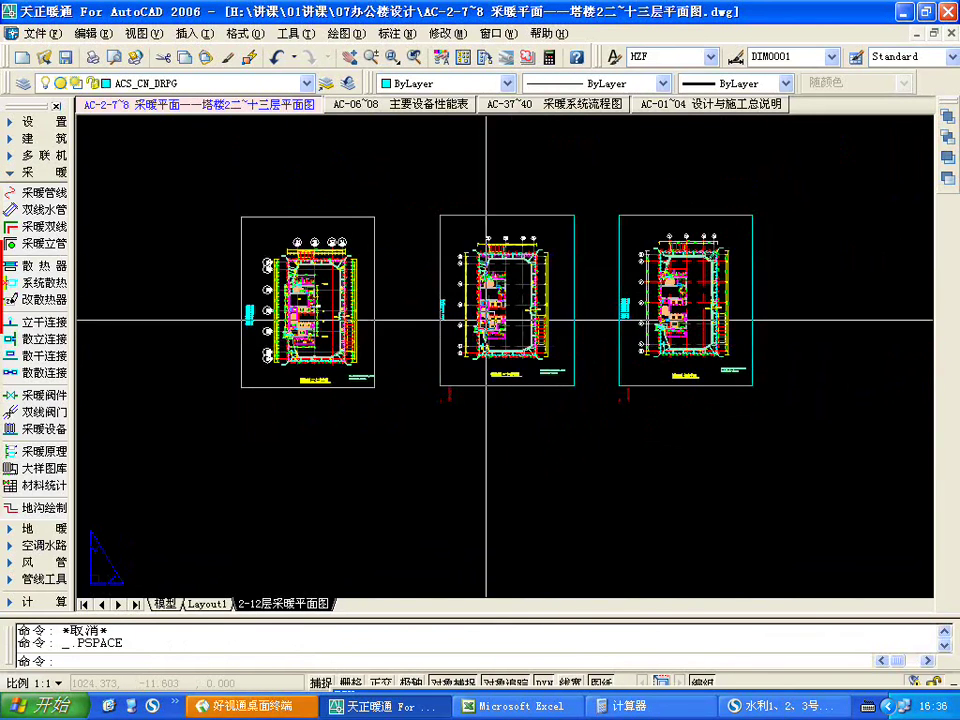
click(561, 215)
key(Escape)
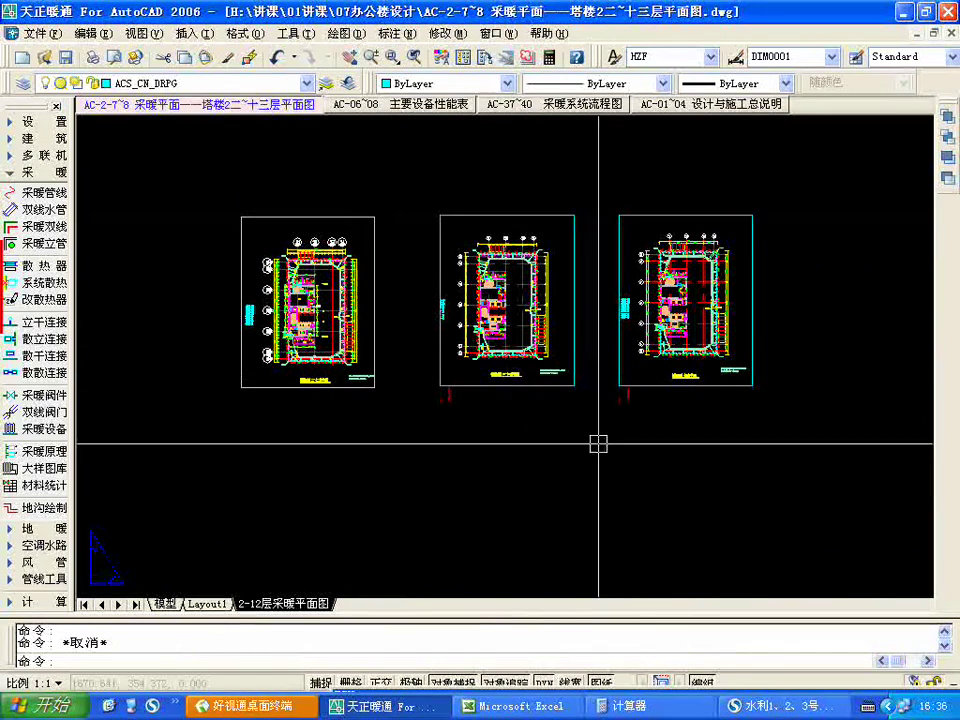
- Switch to the 好视通 conference window and read the students' questions in the enlarged chat before closing it
click(250, 706)
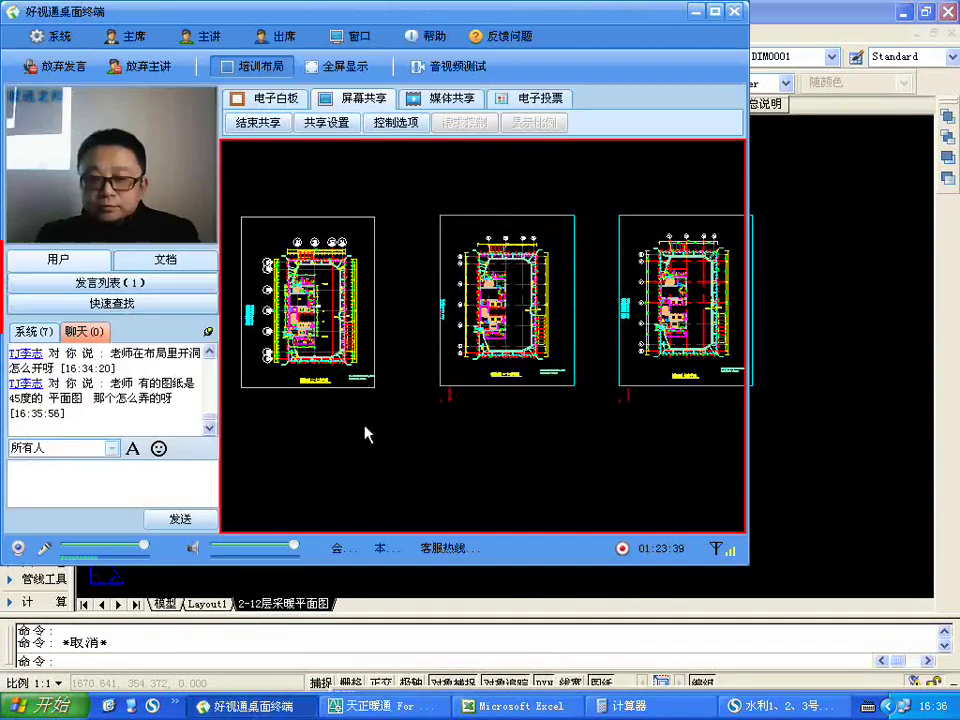
click(207, 333)
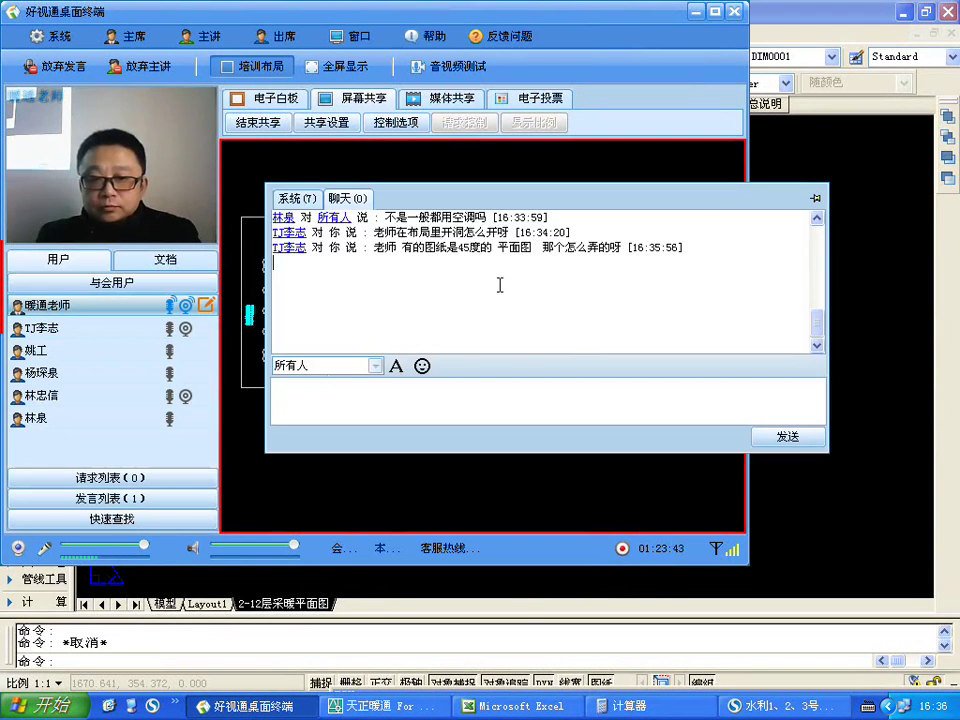
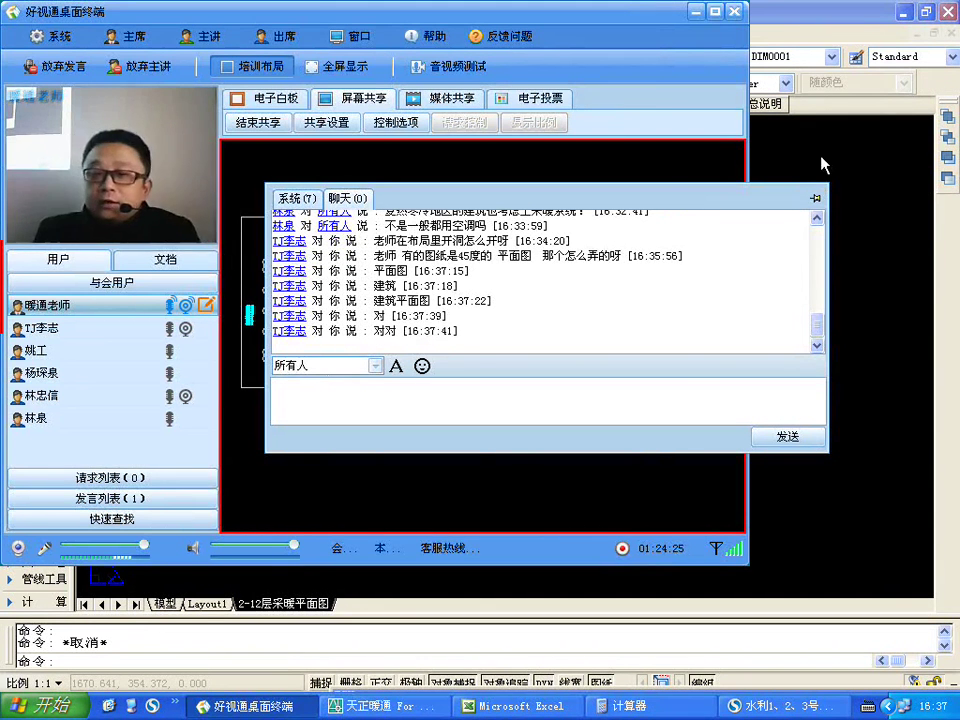
click(876, 248)
click(815, 198)
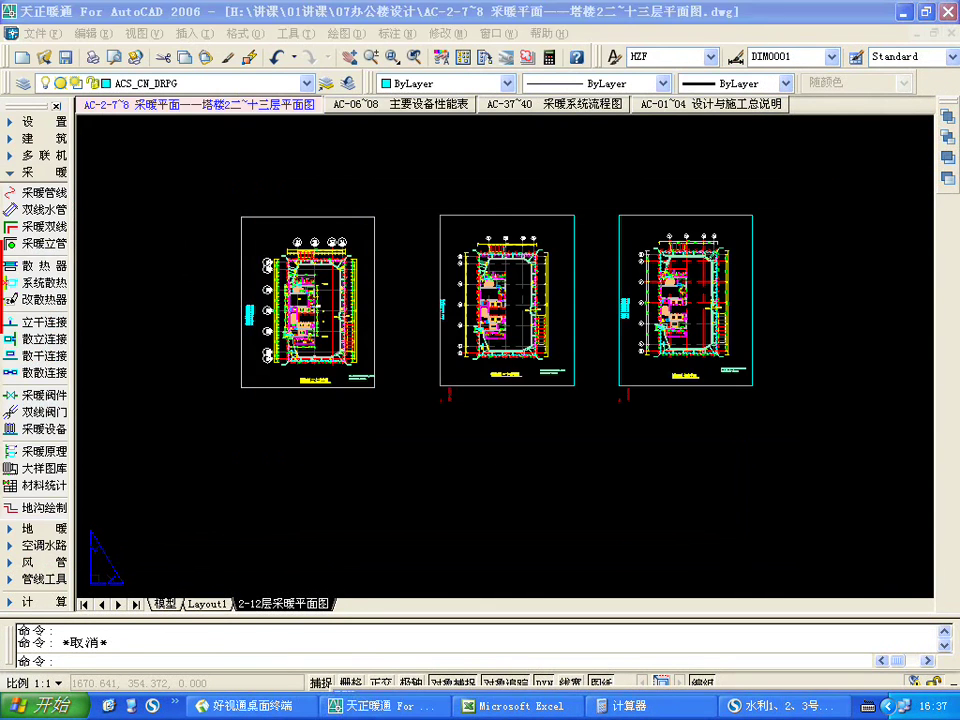
key(Escape)
scroll(344, 322, up, 2)
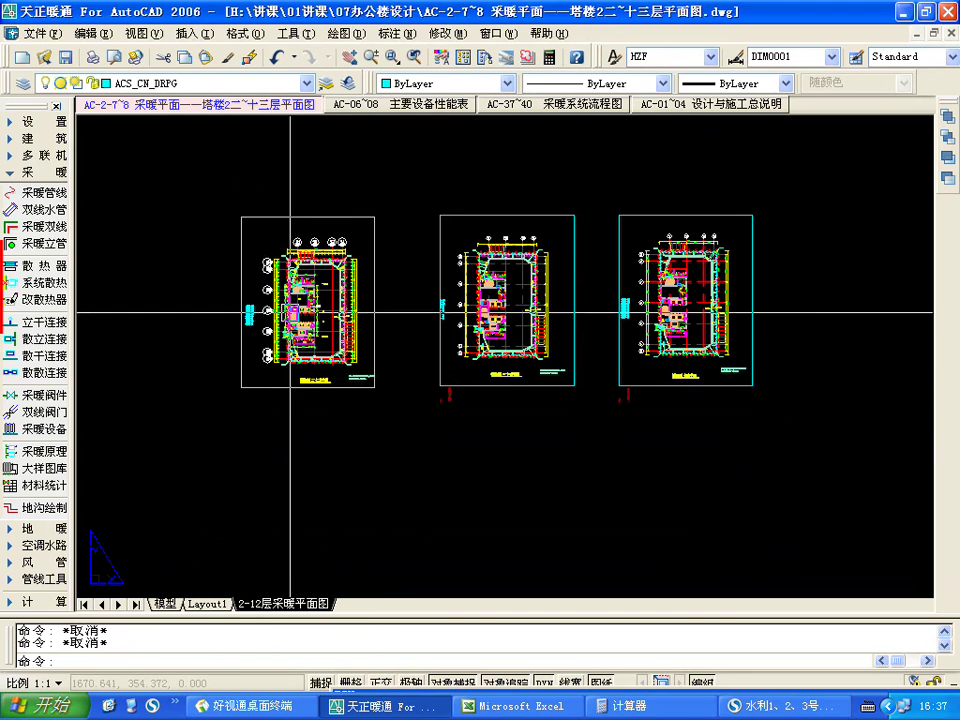
text(r)
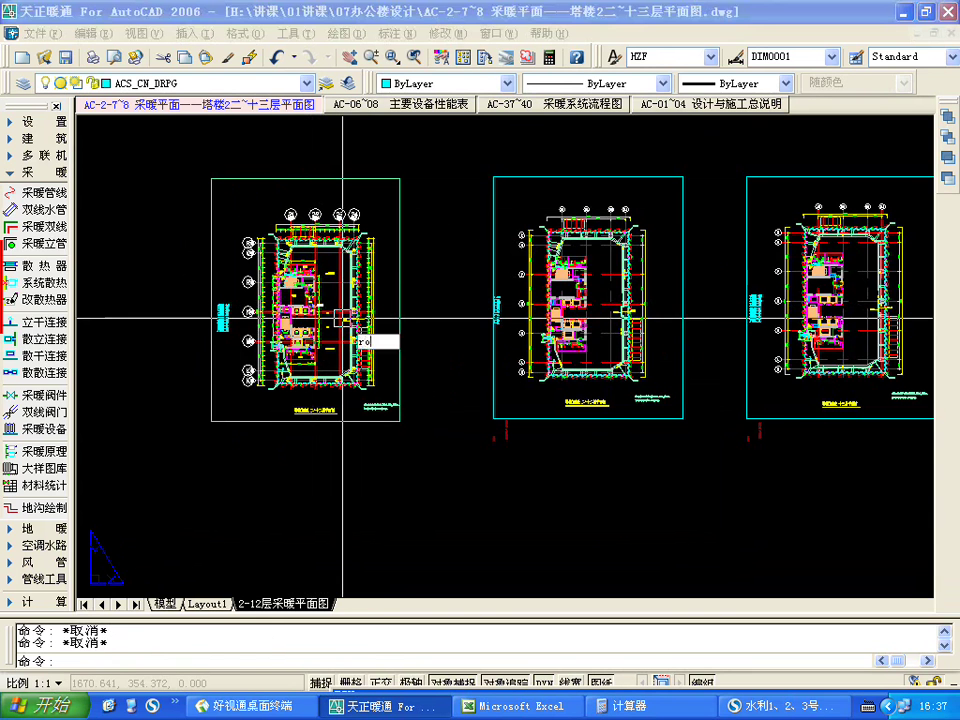
text(o)
key(Return)
click(213, 208)
key(Return)
click(298, 286)
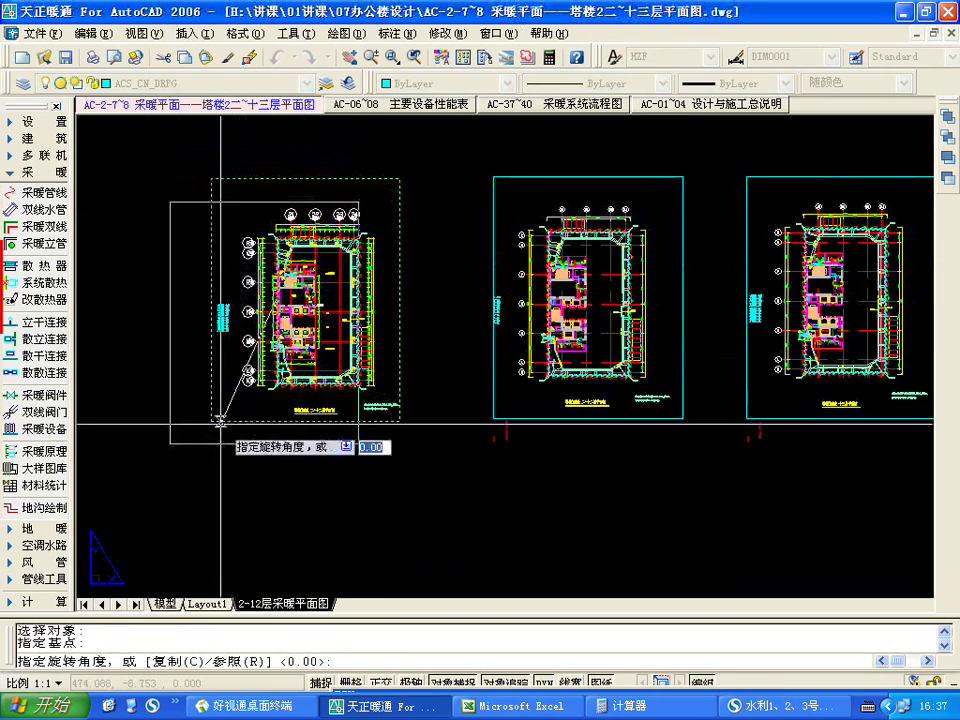
key(Escape)
- Try to rotate the new viewport freehand by about 11 degrees around a point just outside its left edge
scroll(298, 212, up, 2)
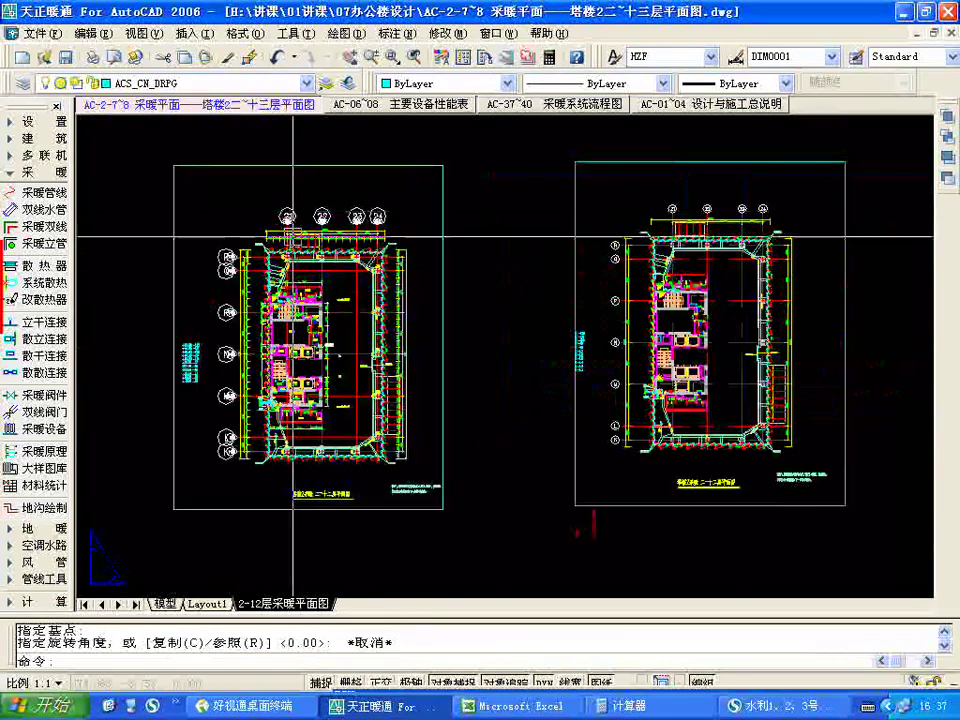
scroll(298, 212, down, 1)
scroll(324, 298, up, 3)
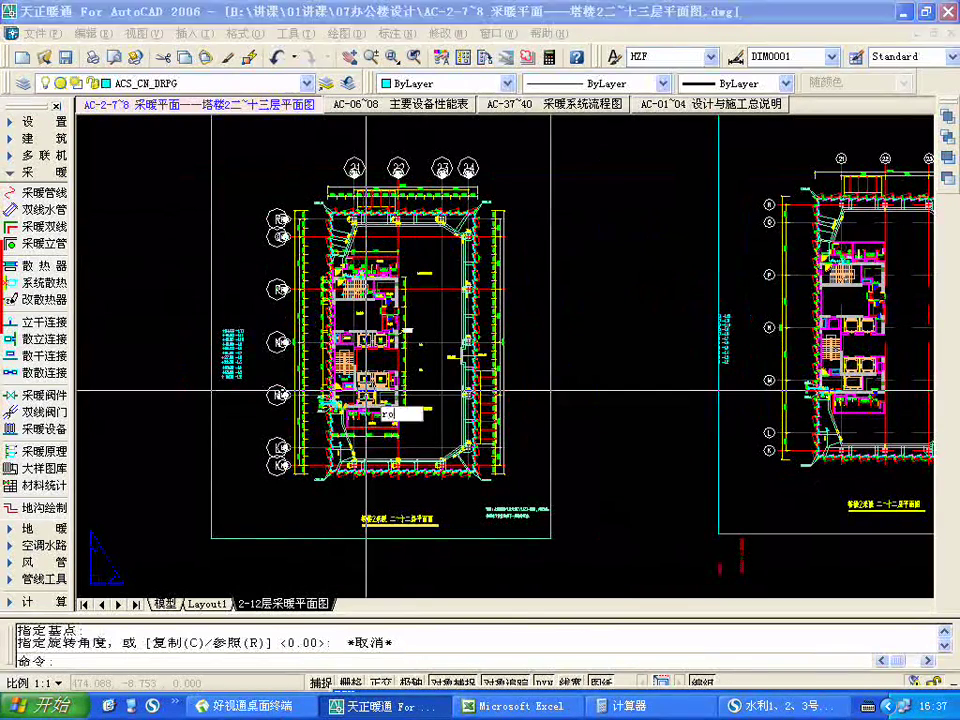
key(space)
click(216, 312)
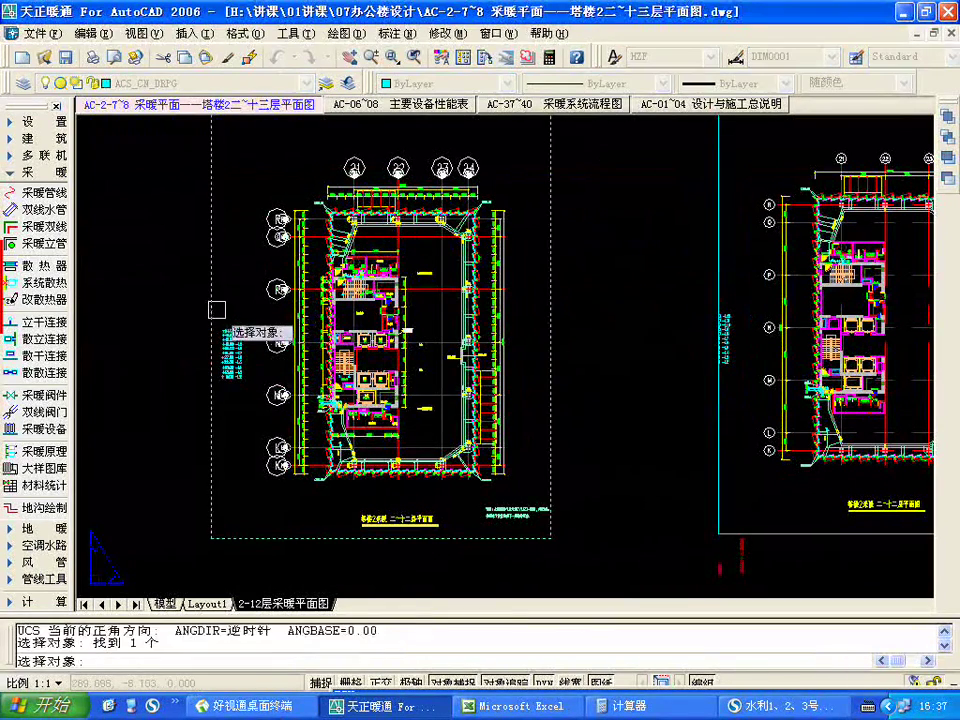
key(space)
click(185, 298)
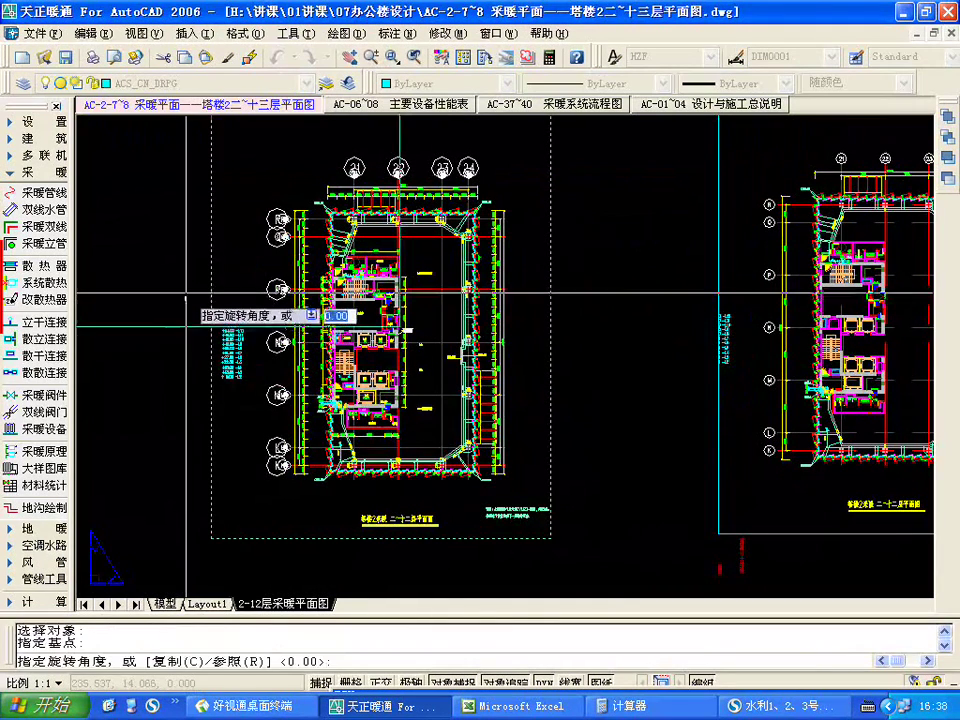
scroll(380, 378, down, 5)
scroll(540, 360, up, 4)
key(Return)
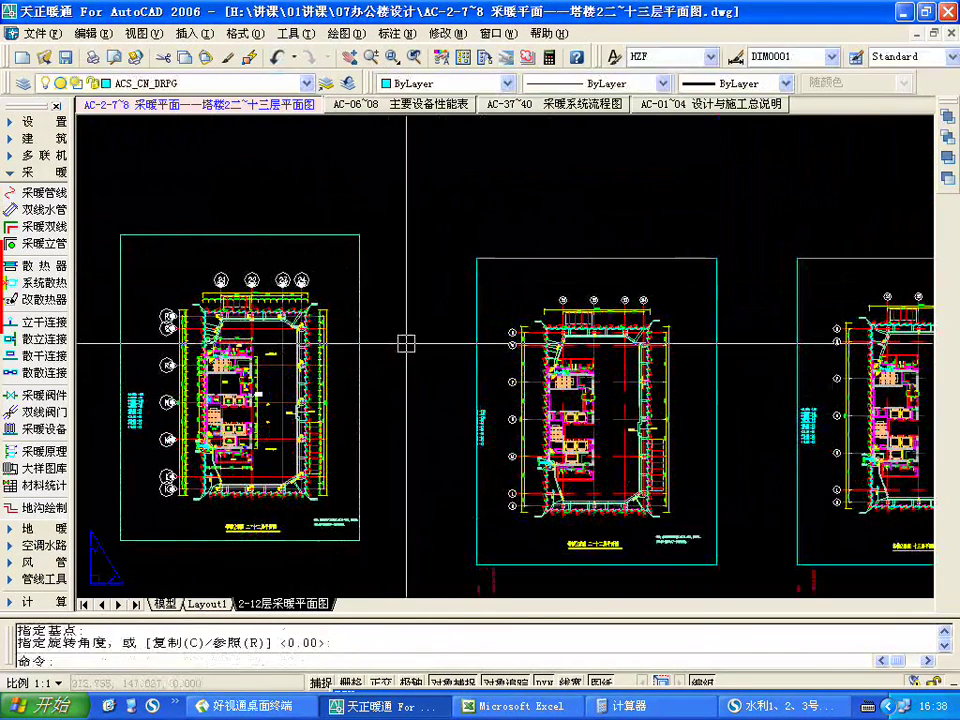
key(Escape)
- Try to rotate the new viewport by 45 degrees around a point just outside its right edge
click(366, 315)
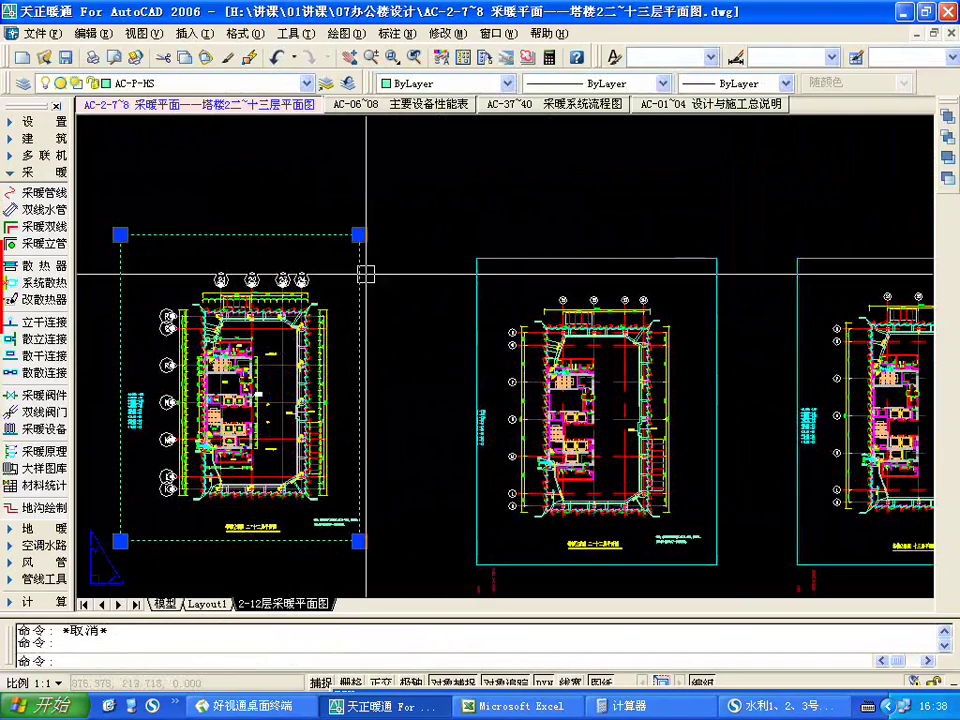
text(r)
key(Return)
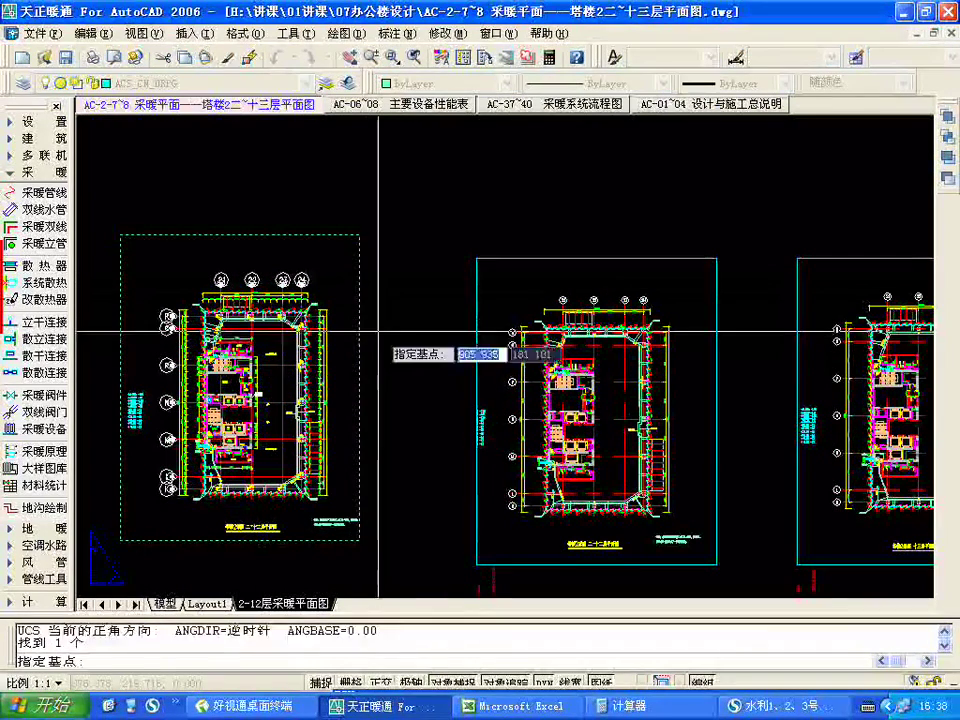
click(380, 326)
text(45)
key(Return)
scroll(377, 321, down, 4)
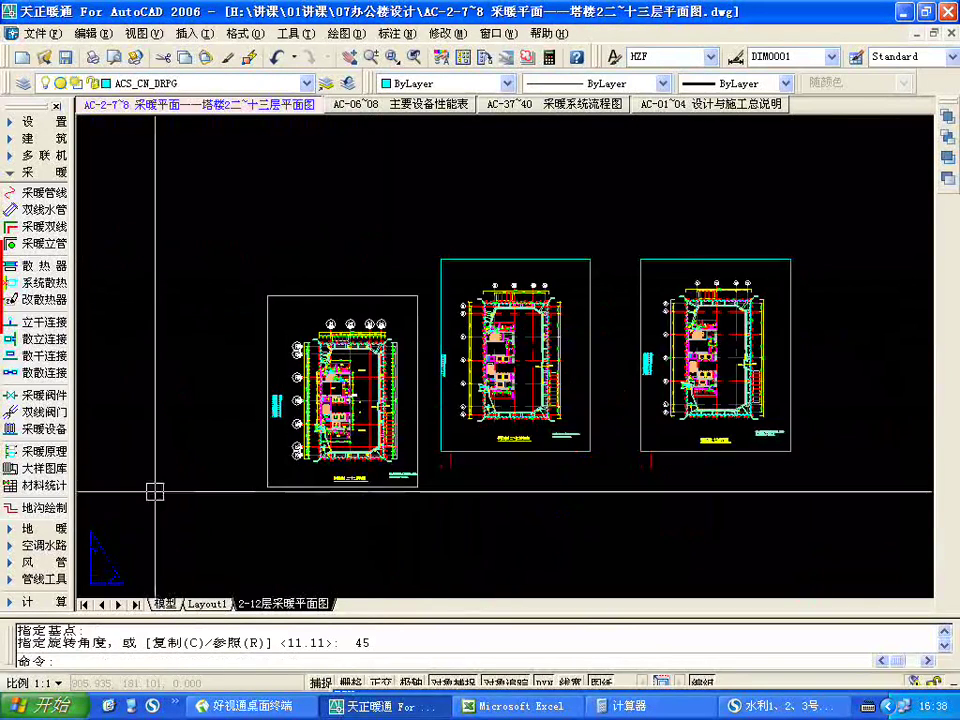
scroll(550, 400, up, 2)
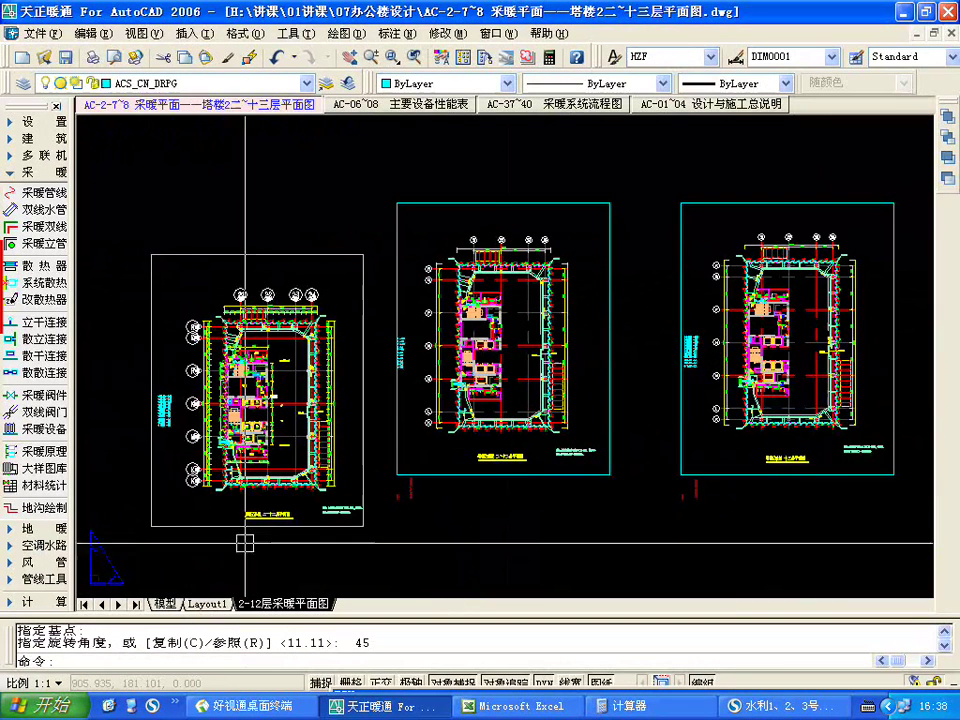
scroll(250, 270, down, 3)
scroll(214, 366, up, 2)
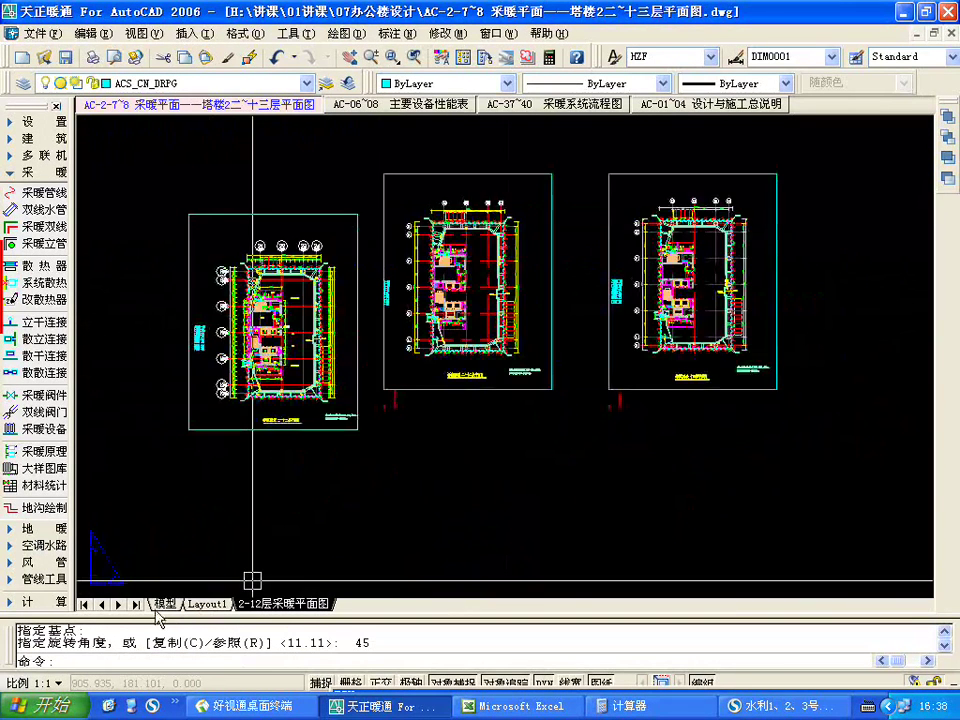
- Activate the new viewport and rotate the floor plan objects inside it by 45 degrees around the middle of the plan
click(164, 604)
click(305, 604)
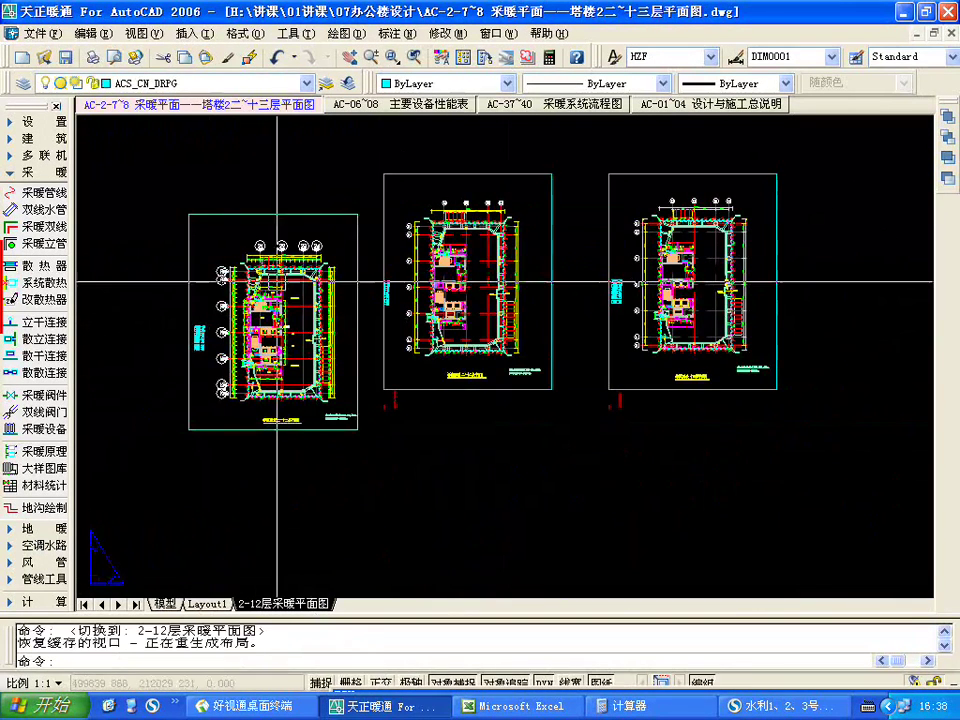
double_click(243, 235)
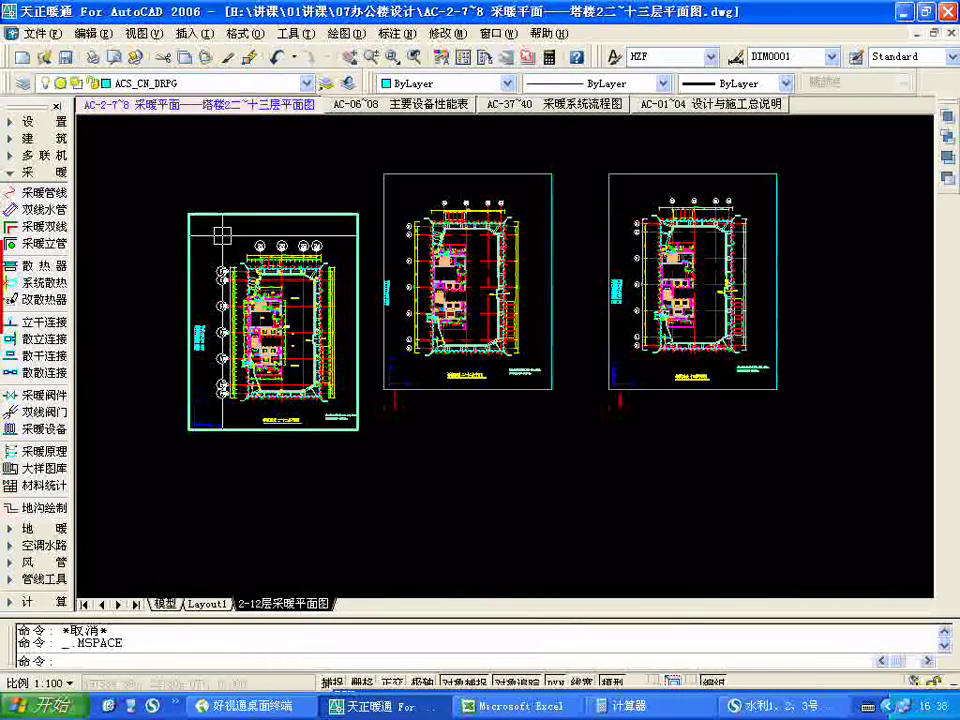
key(Escape)
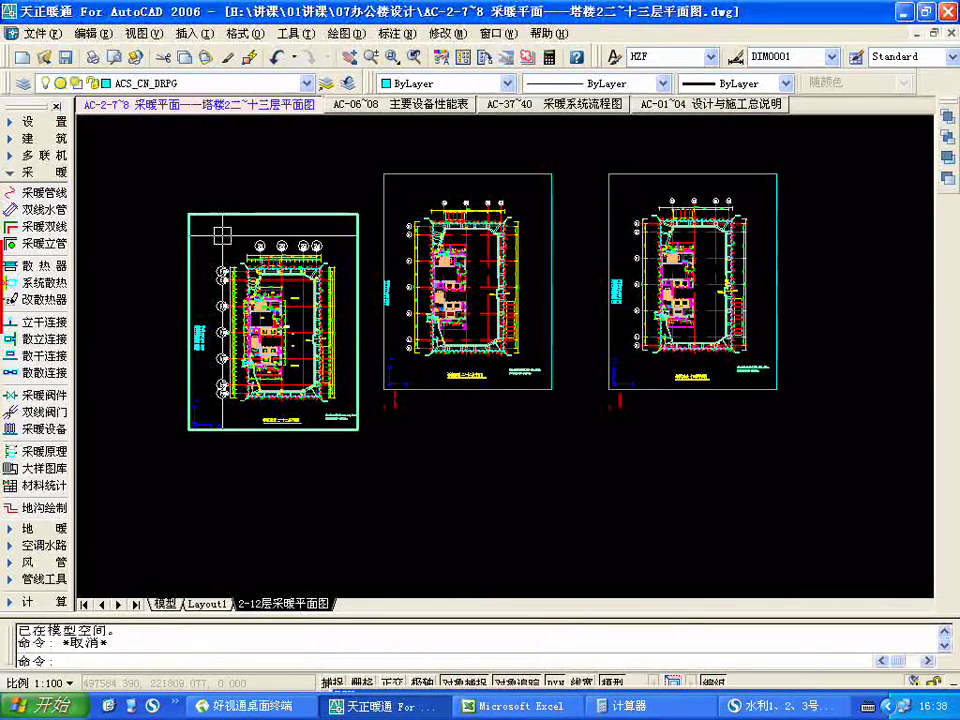
text(ro)
key(Return)
click(204, 233)
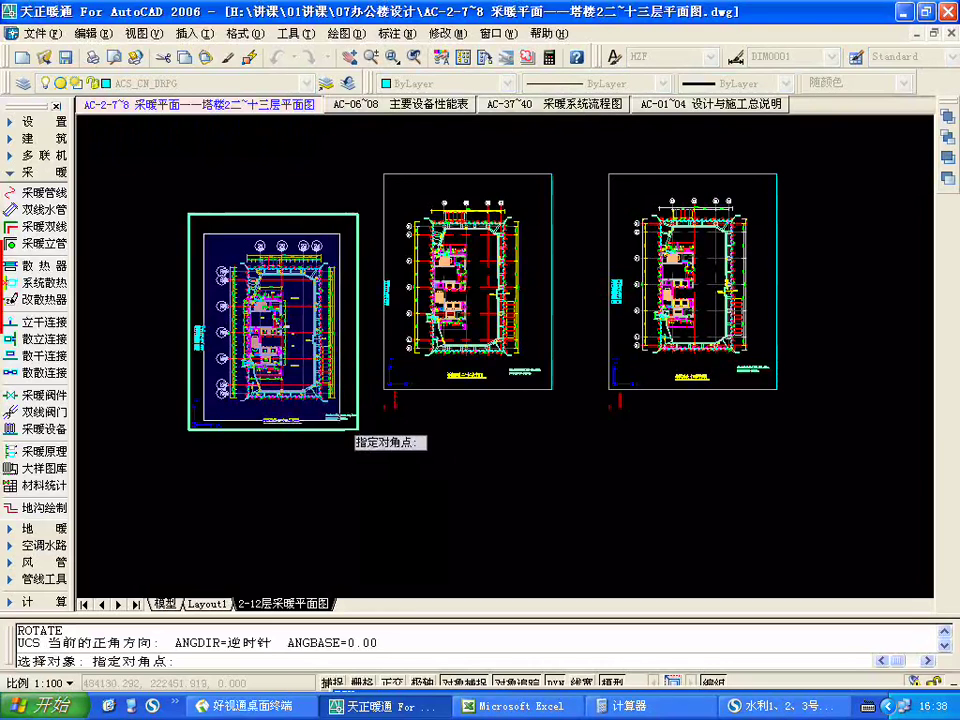
click(356, 425)
key(Return)
click(274, 332)
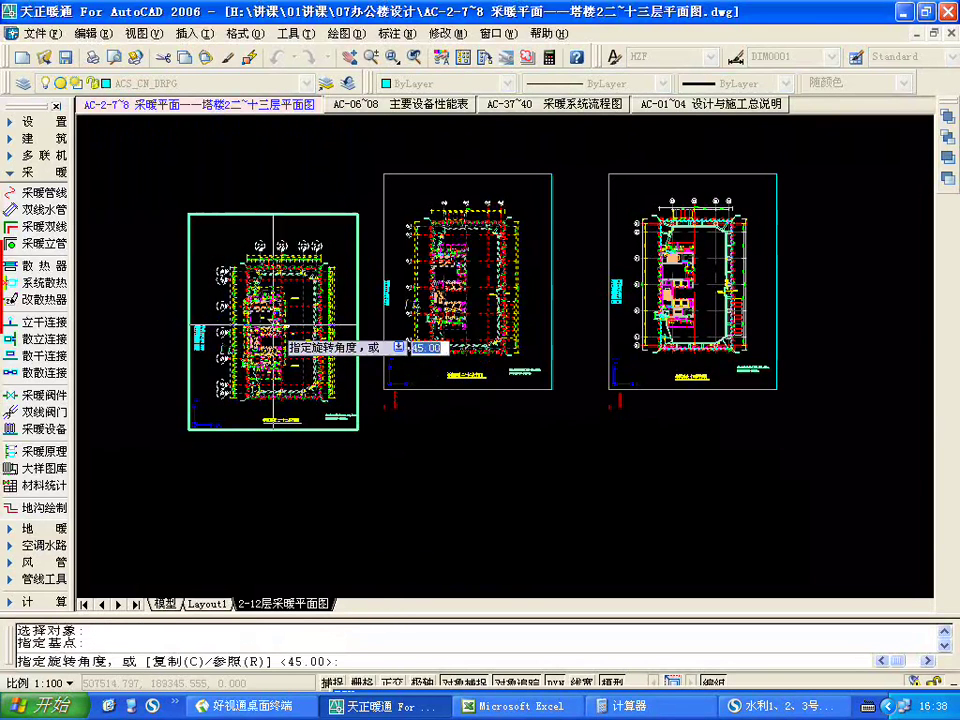
text(45)
key(Return)
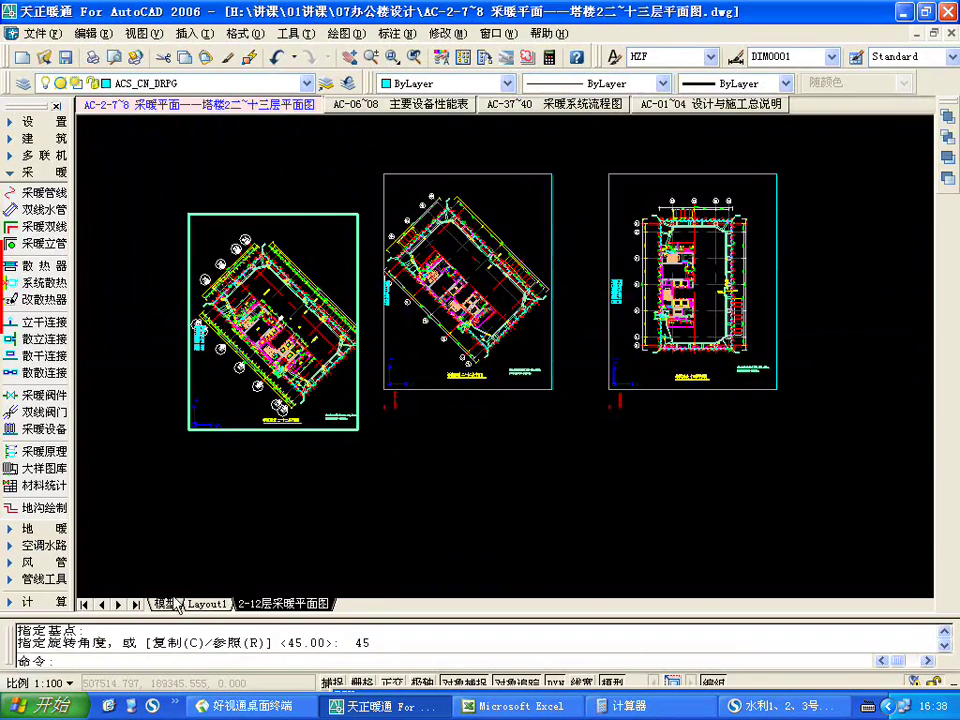
- Switch from the layout to model space to work on the tilted floor plan
click(165, 604)
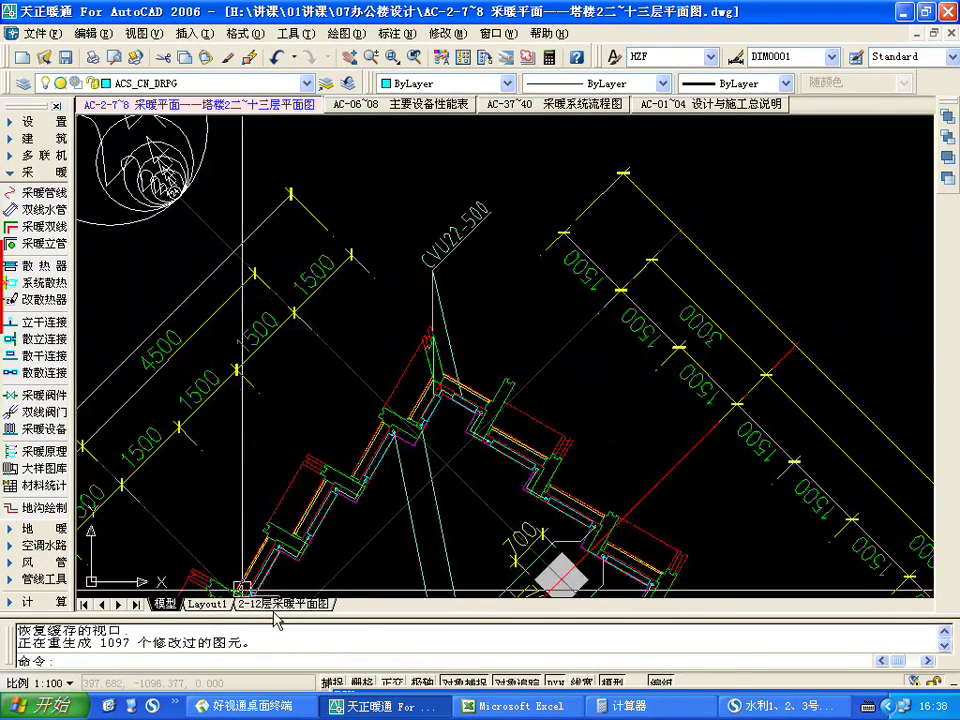
scroll(369, 311, down, 5)
scroll(369, 311, down, 4)
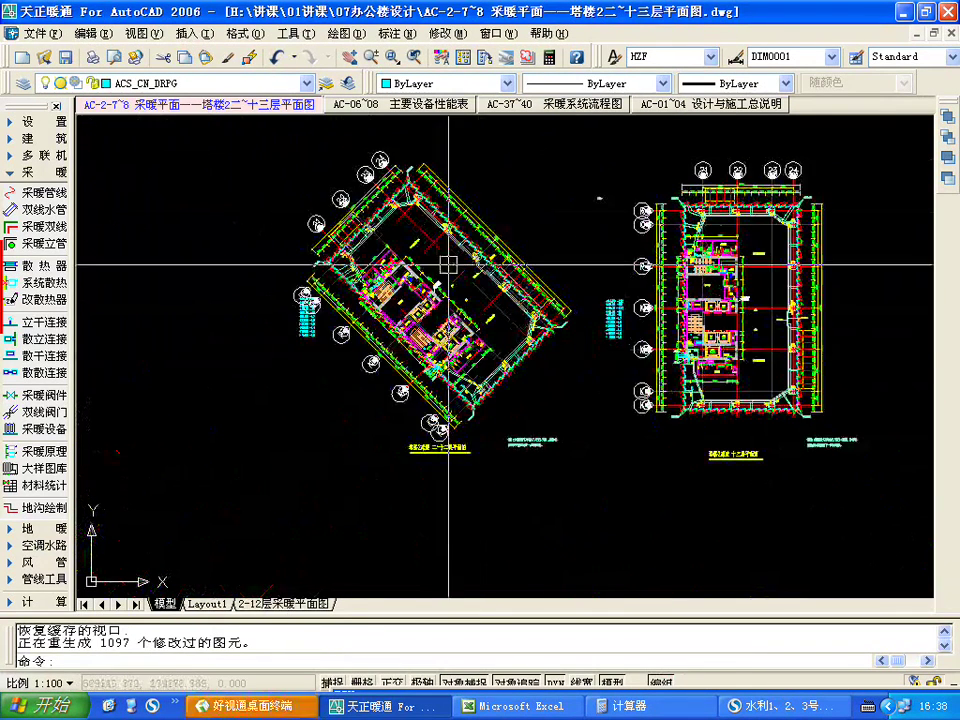
scroll(448, 263, up, 5)
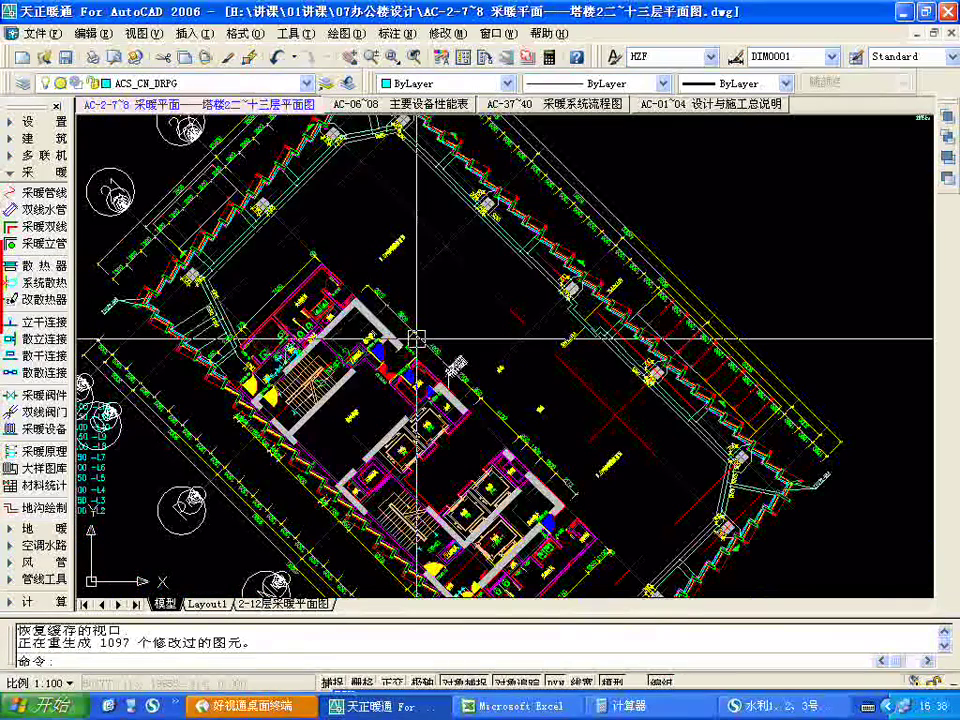
- Define a new three-point UCS with its origin at an intersection on the tilted plan and its X axis parallel to the plan's long side
text(usc)
key(Return)
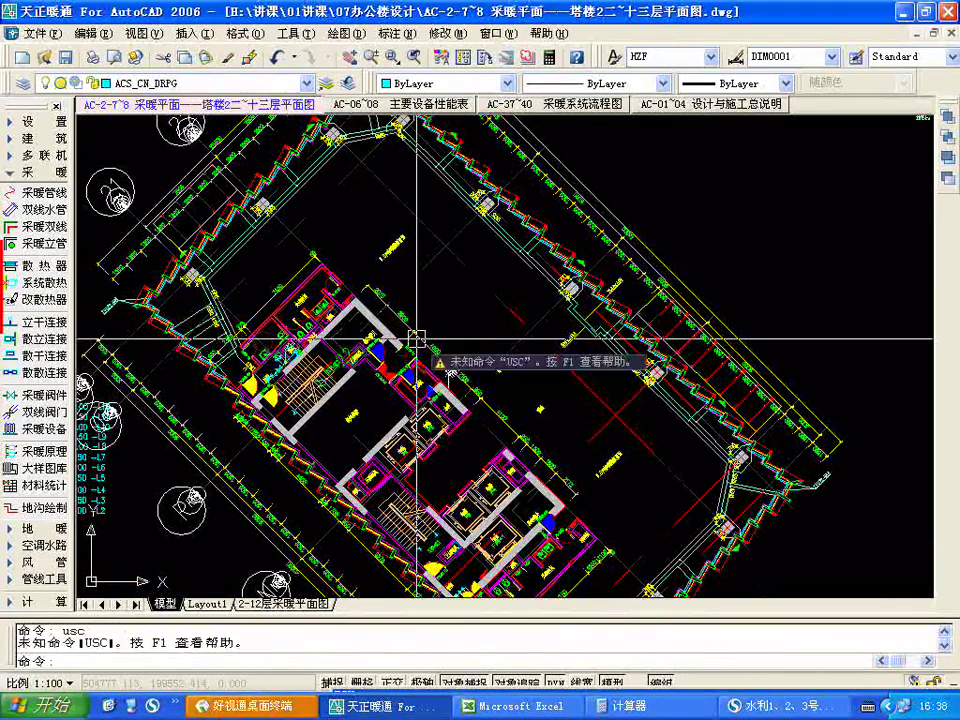
text(ucs)
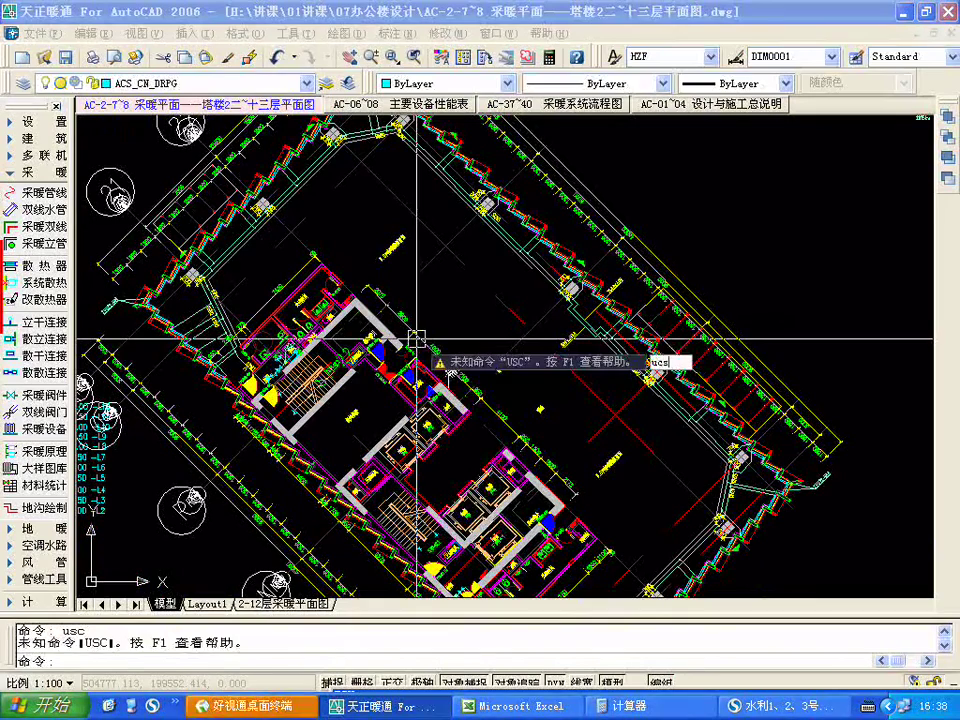
key(Return)
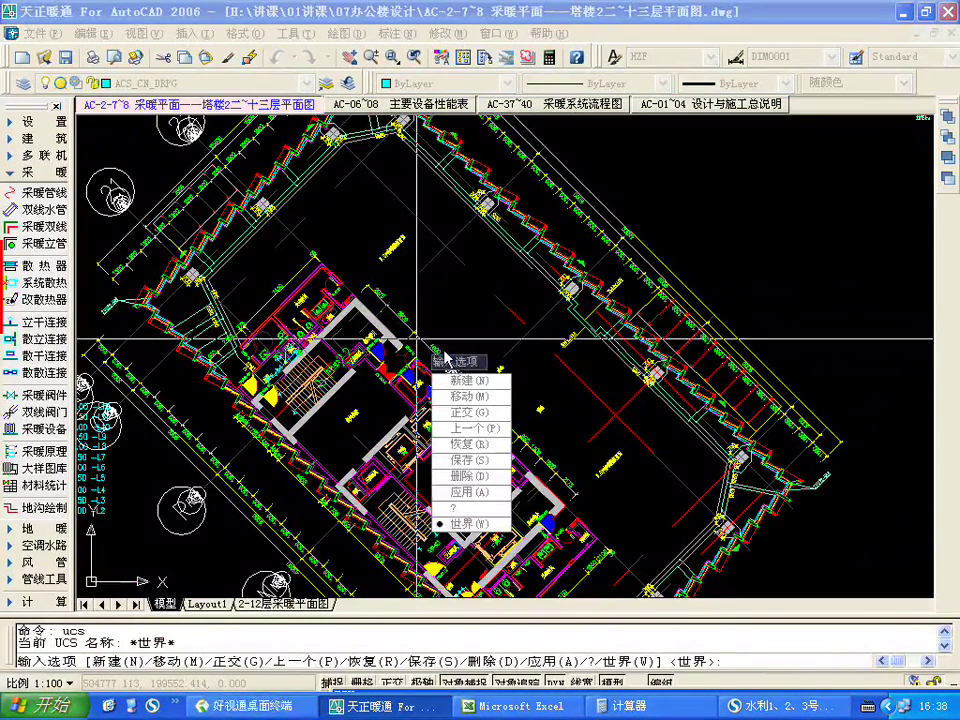
text(n)
key(Return)
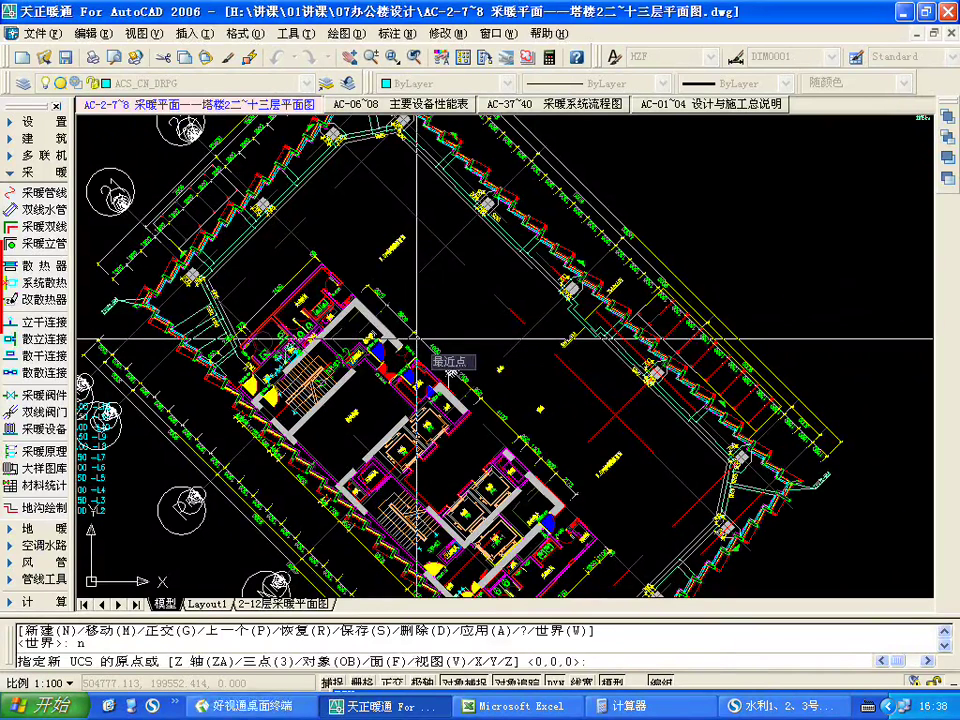
text(3)
key(Return)
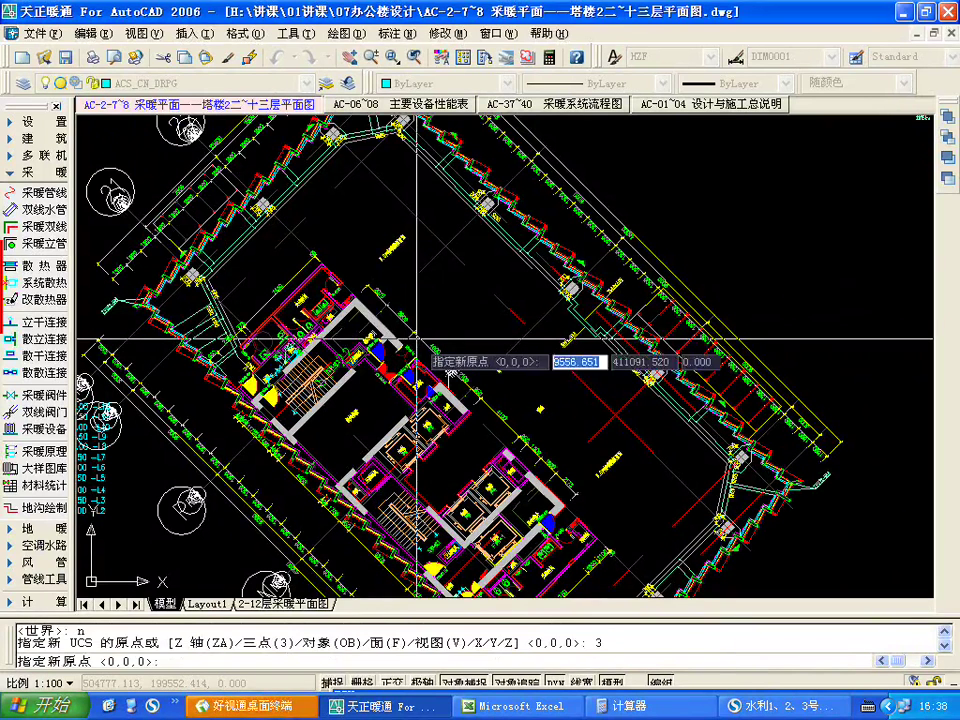
text(int)
key(Return)
click(306, 246)
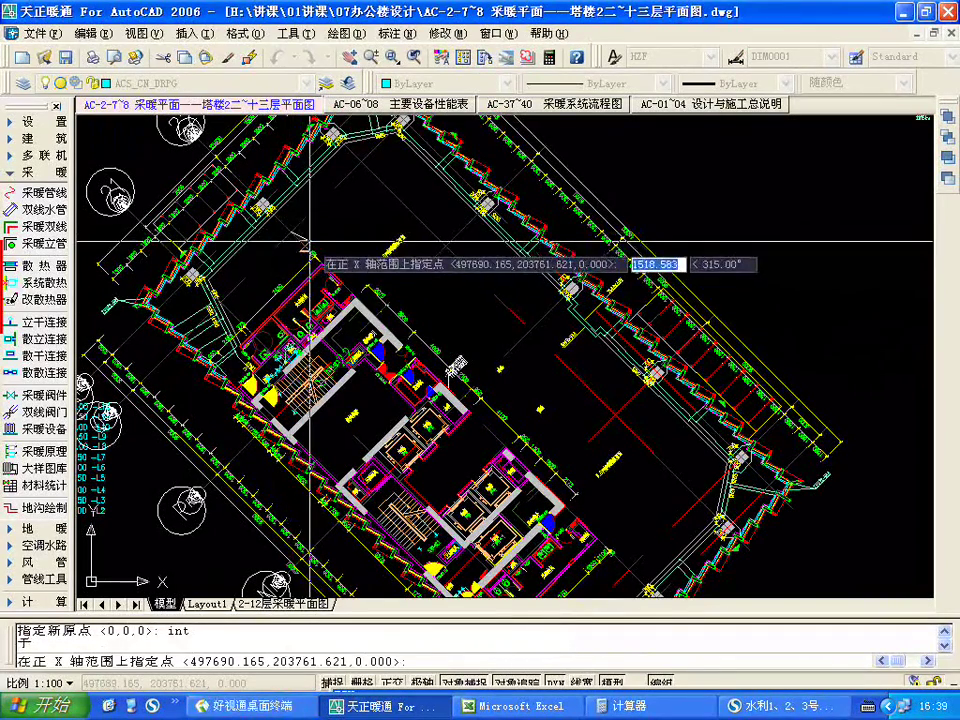
click(306, 245)
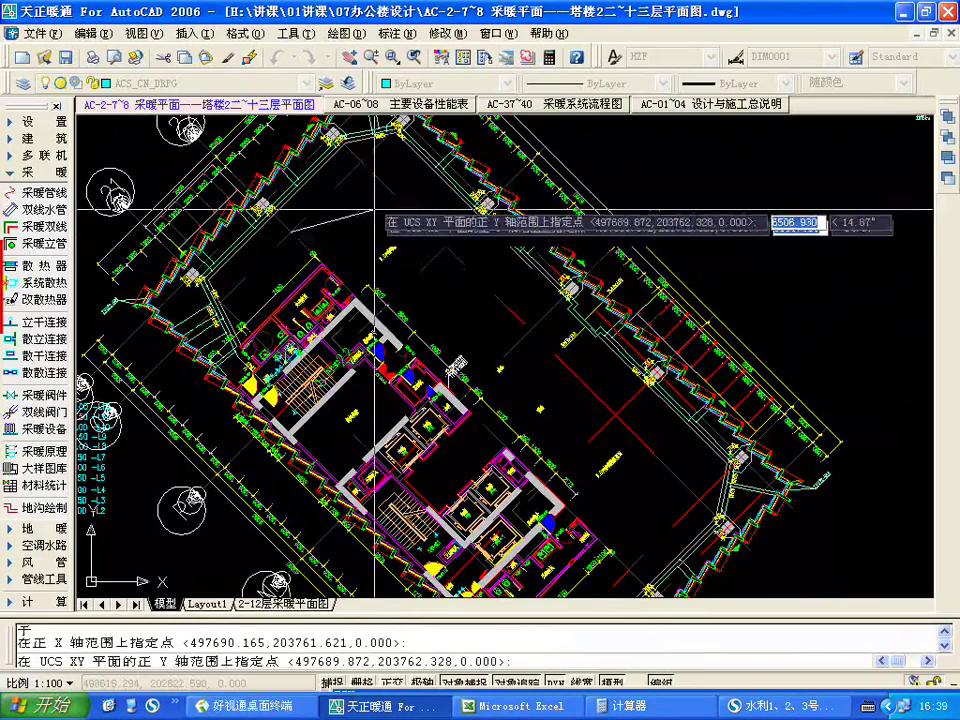
click(353, 172)
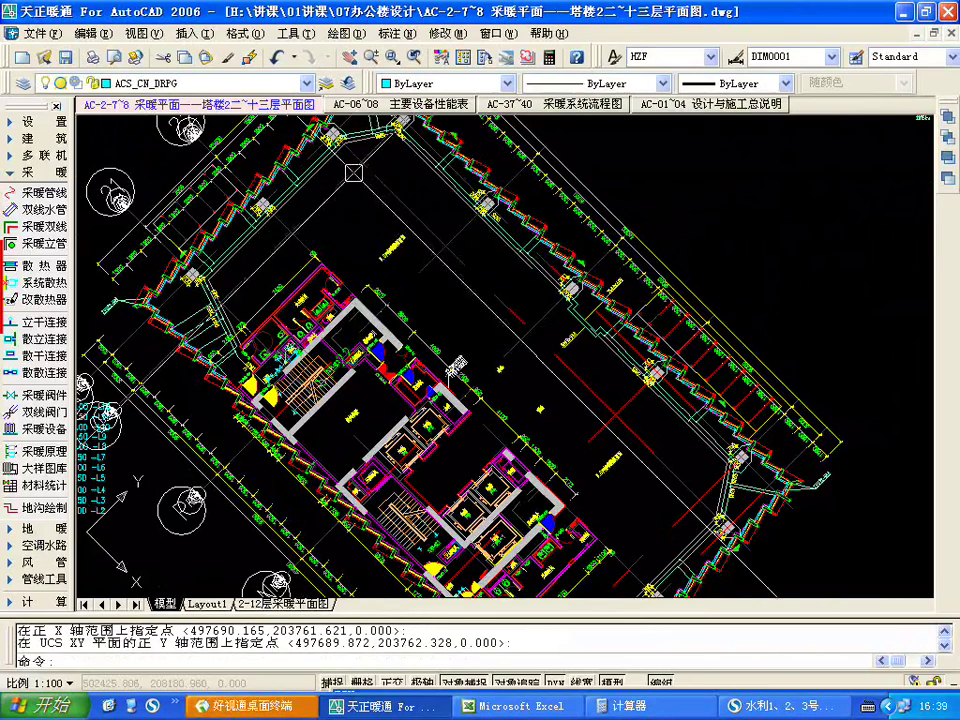
- Run PLAN with the current UCS option to align the model view with the tilted floor plan
scroll(402, 296, down, 3)
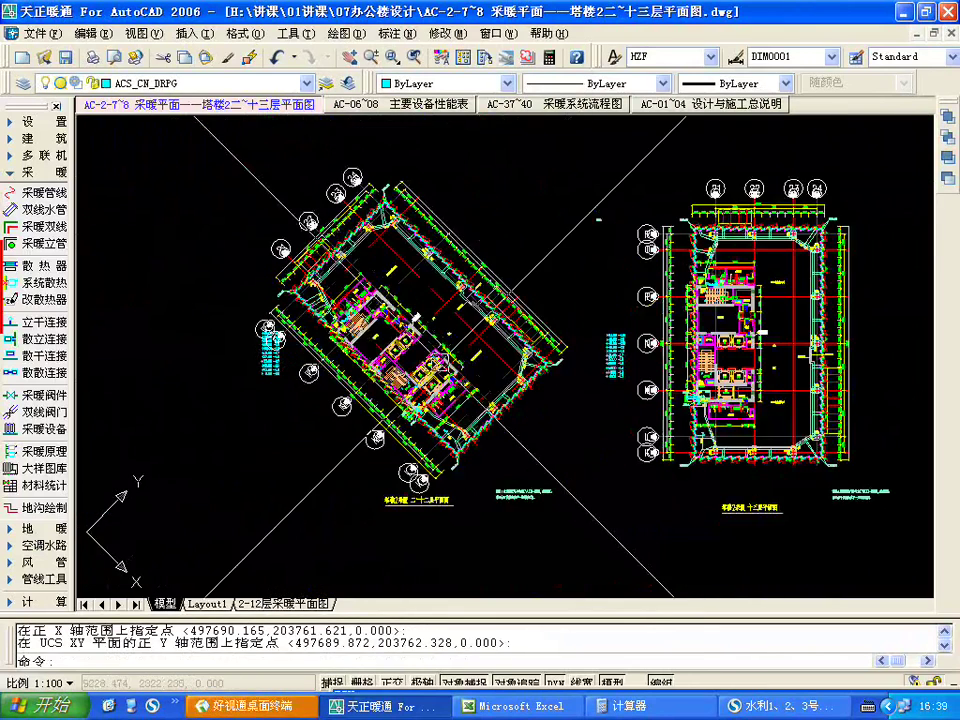
scroll(446, 383, down, 1)
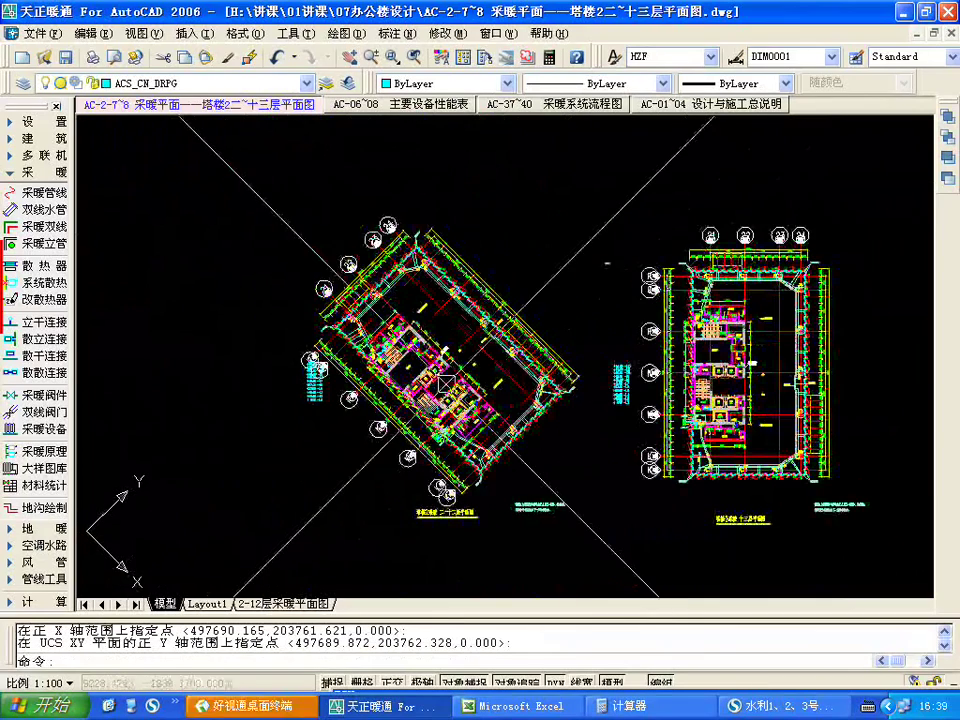
scroll(446, 383, up, 2)
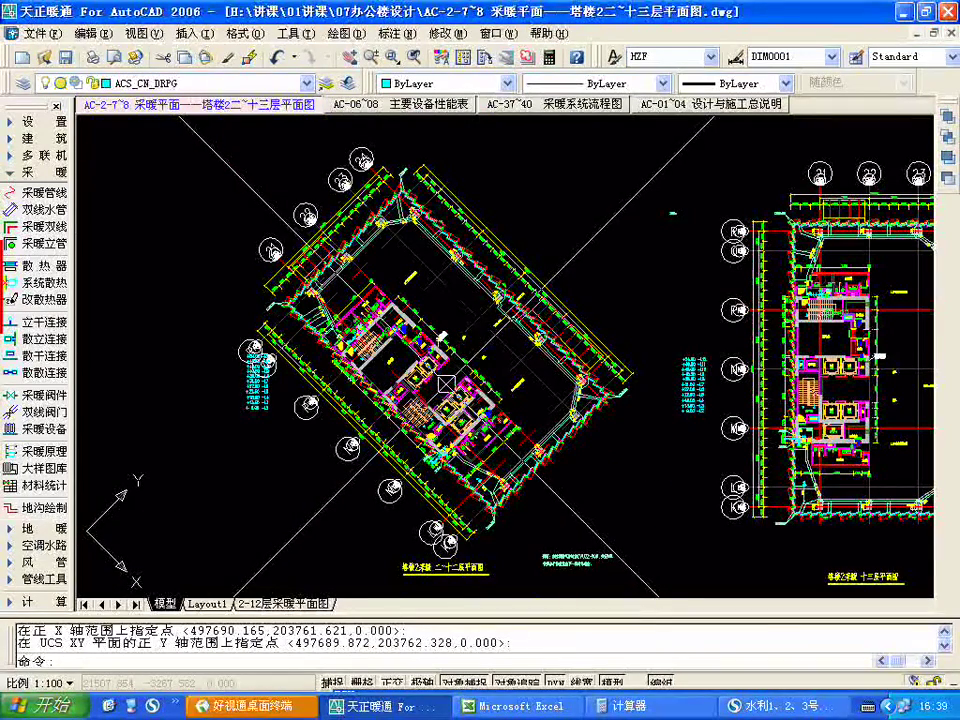
text(pa)
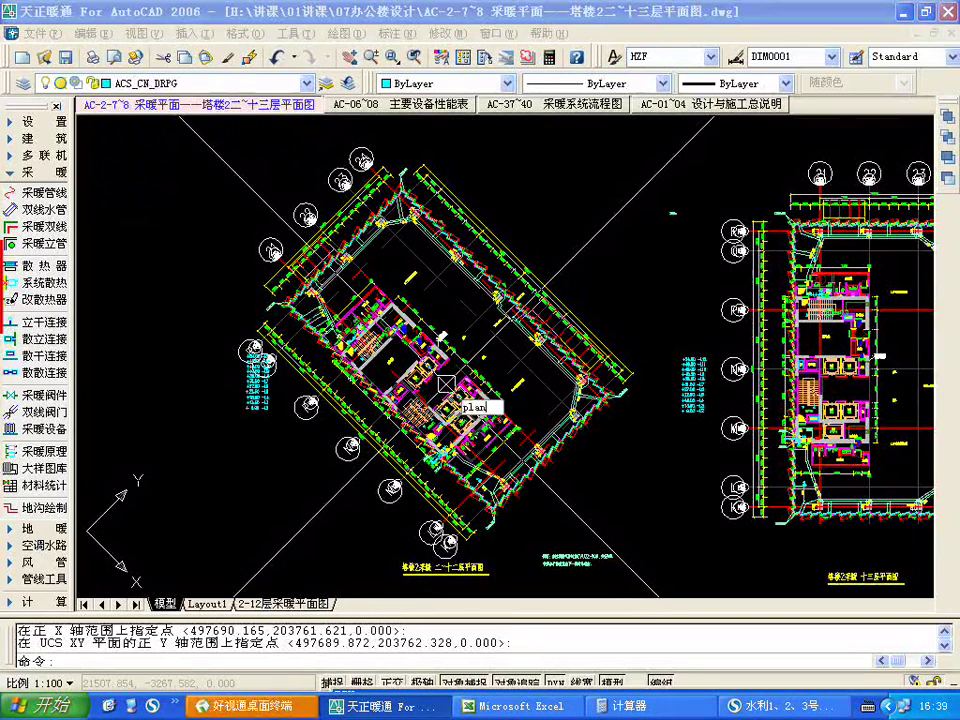
key(Return)
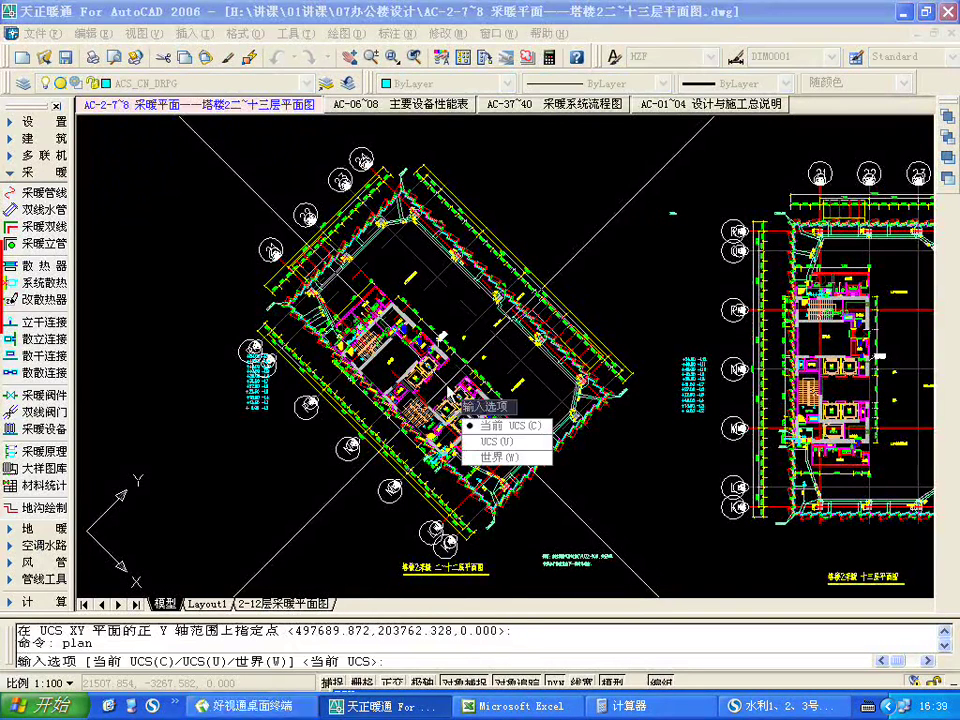
key(Return)
scroll(553, 133, up, 5)
scroll(531, 329, up, 6)
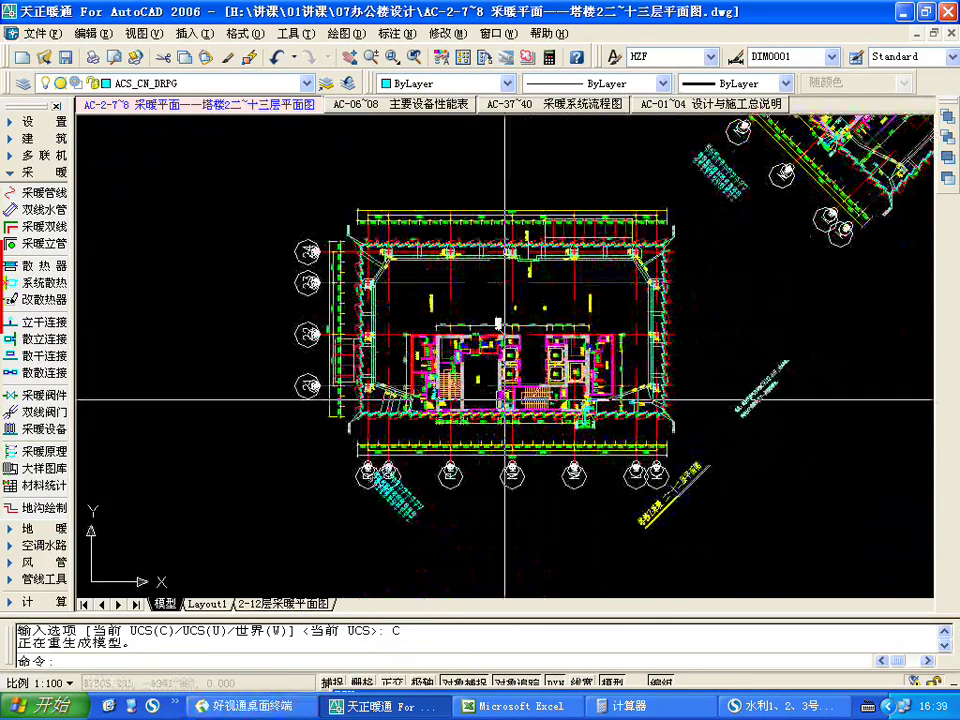
scroll(502, 400, down, 3)
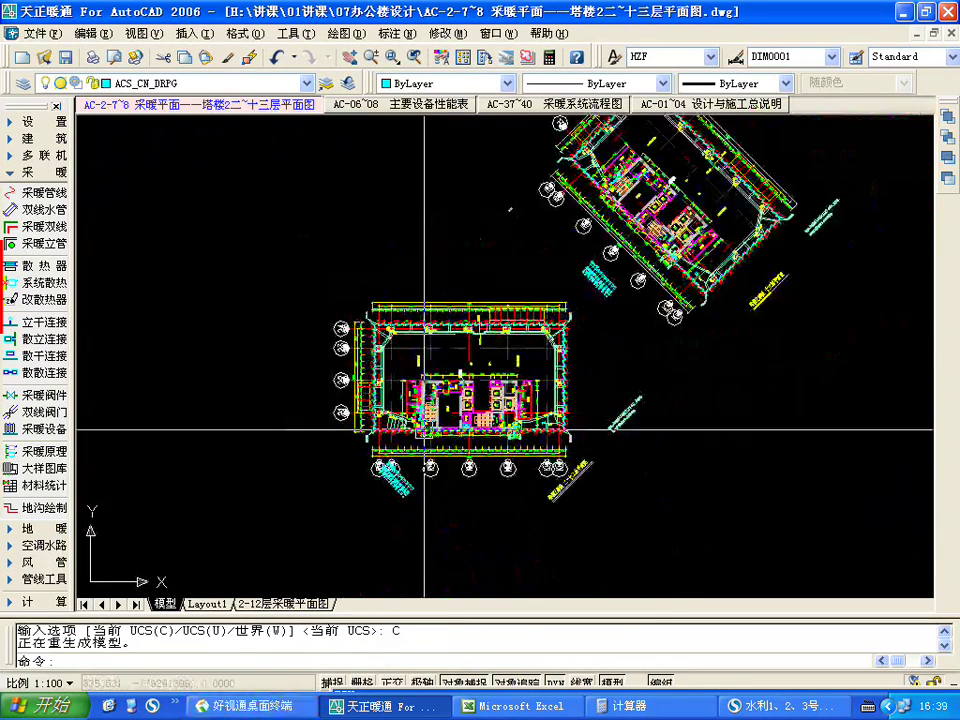
scroll(452, 372, up, 5)
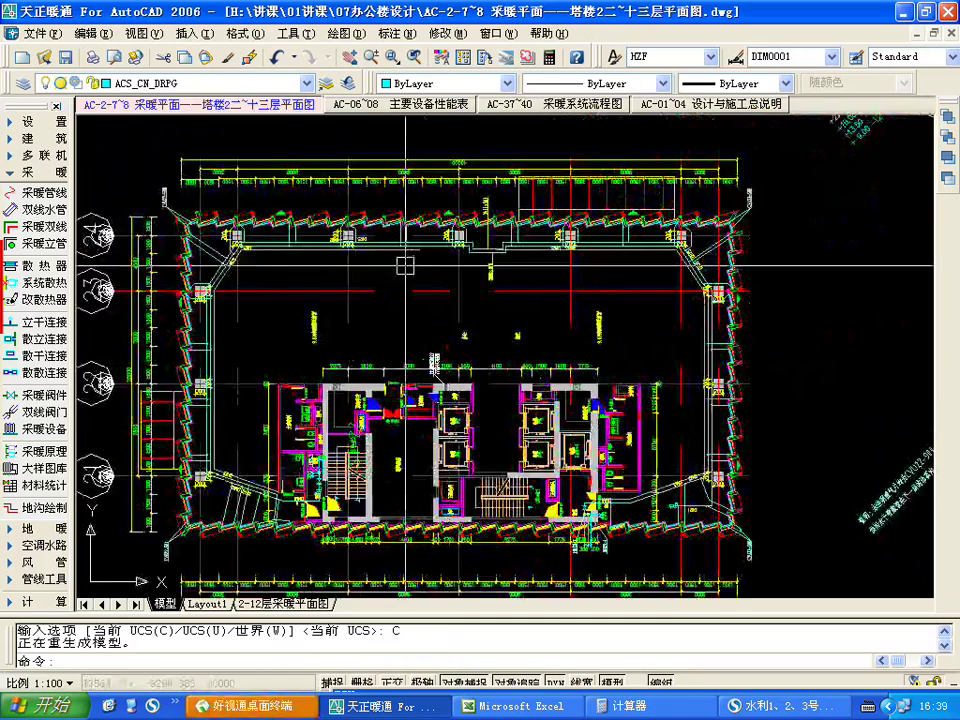
scroll(347, 326, down, 5)
scroll(553, 300, up, 3)
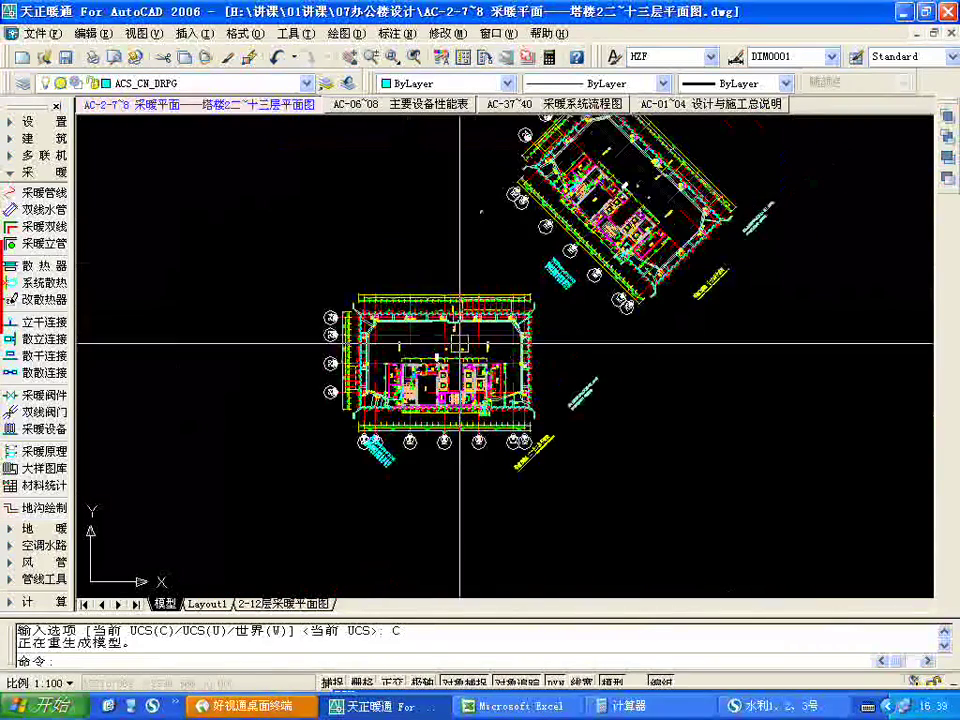
scroll(446, 341, up, 3)
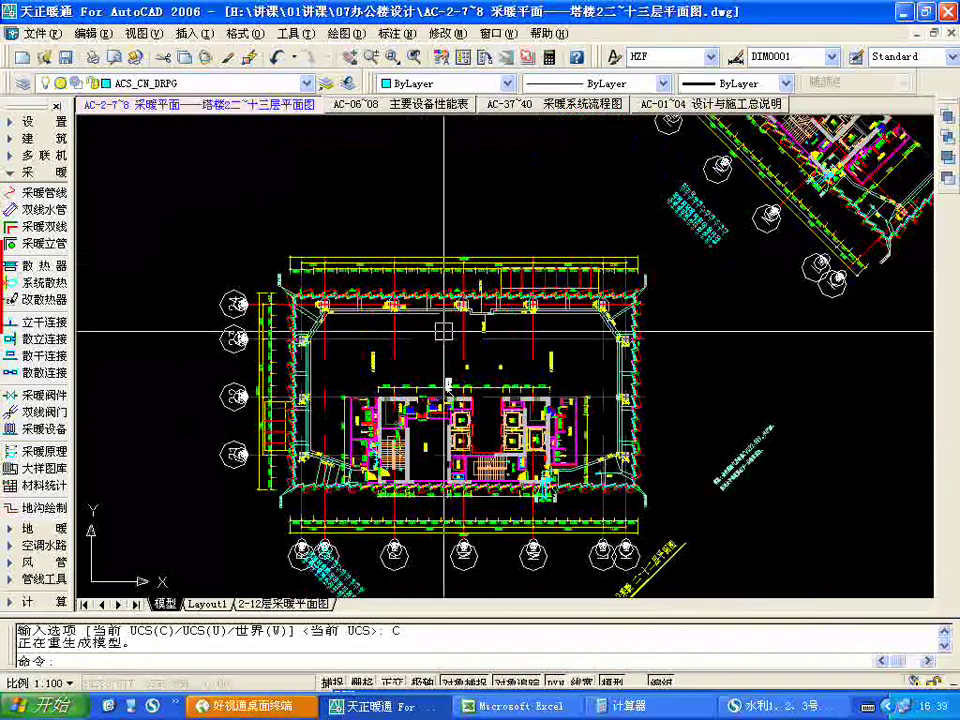
- Restore the World coordinate system with the UCS command
text(uc)
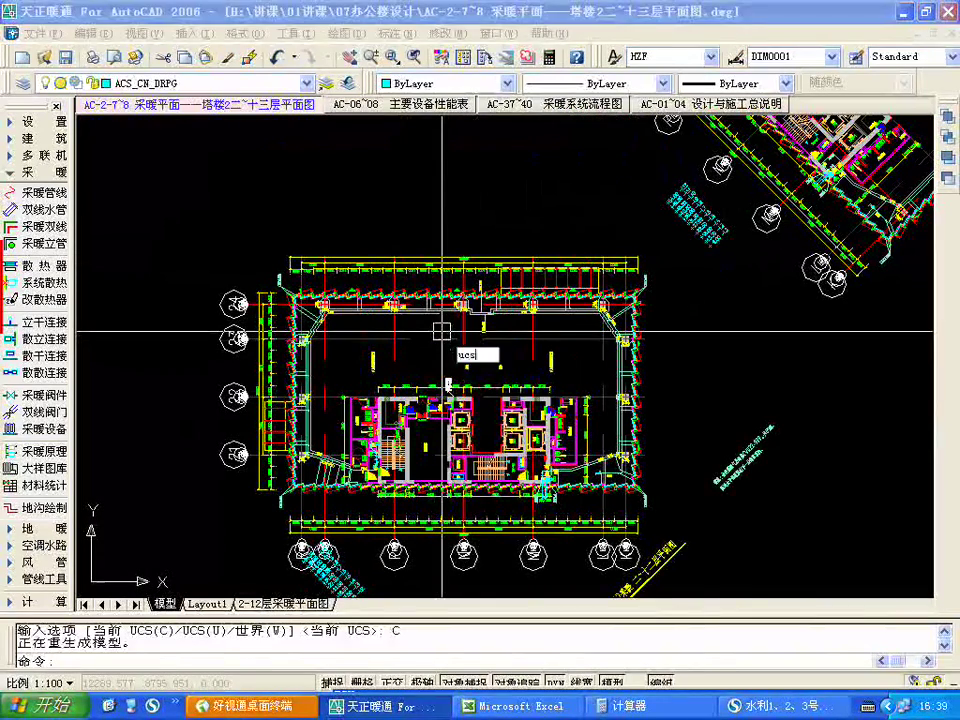
text(s)
key(Return)
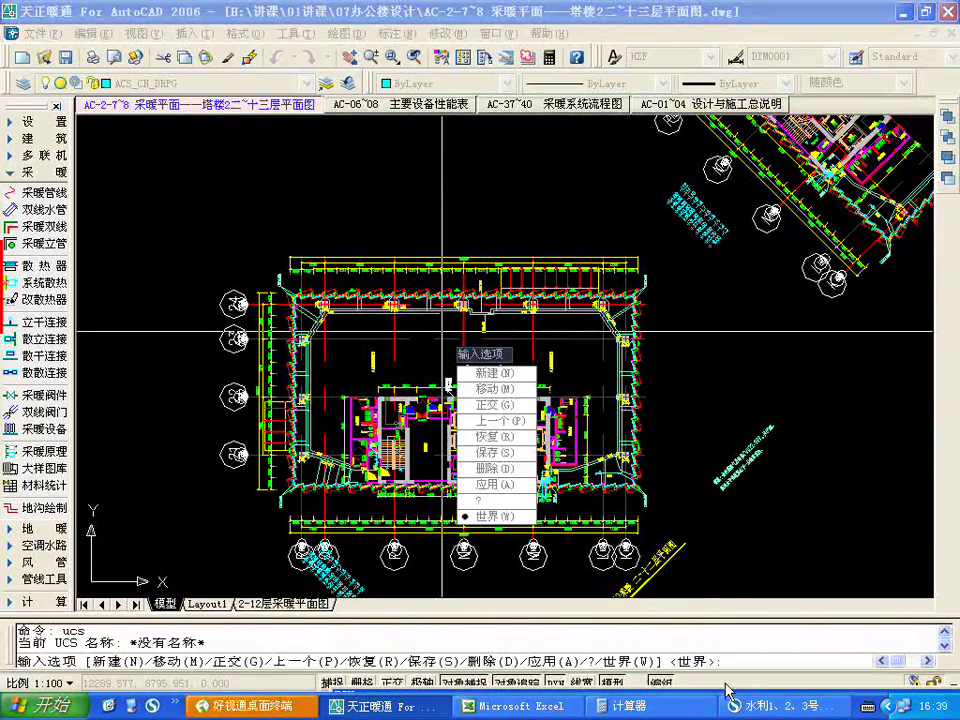
text(w)
key(Return)
- Run PLAN with the current UCS option to return the model view to the World orientation
text(p)
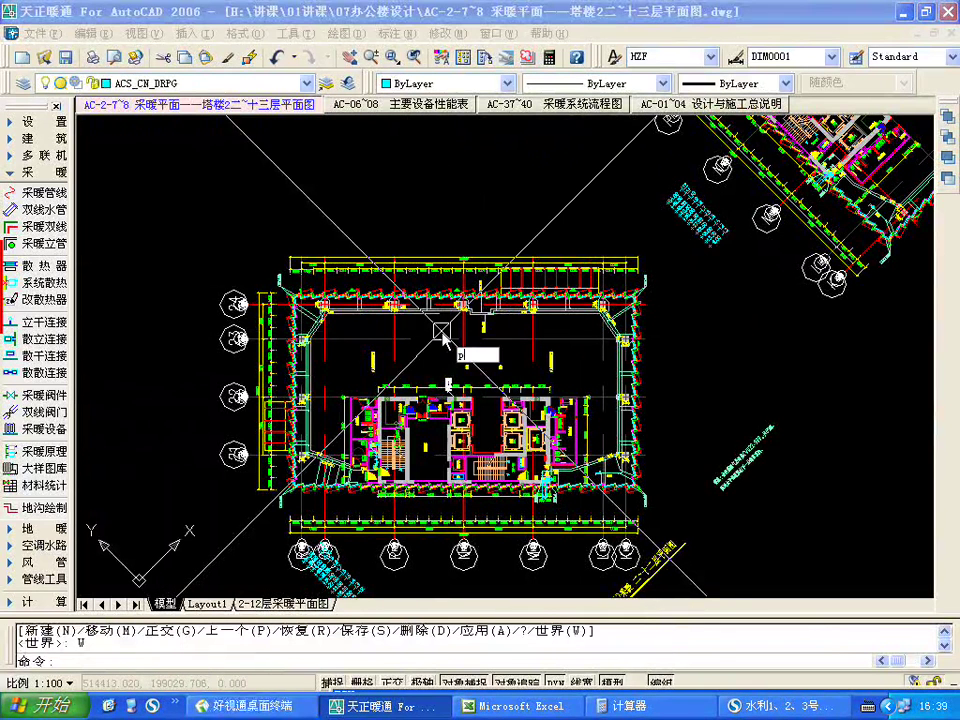
text(lan)
key(Return)
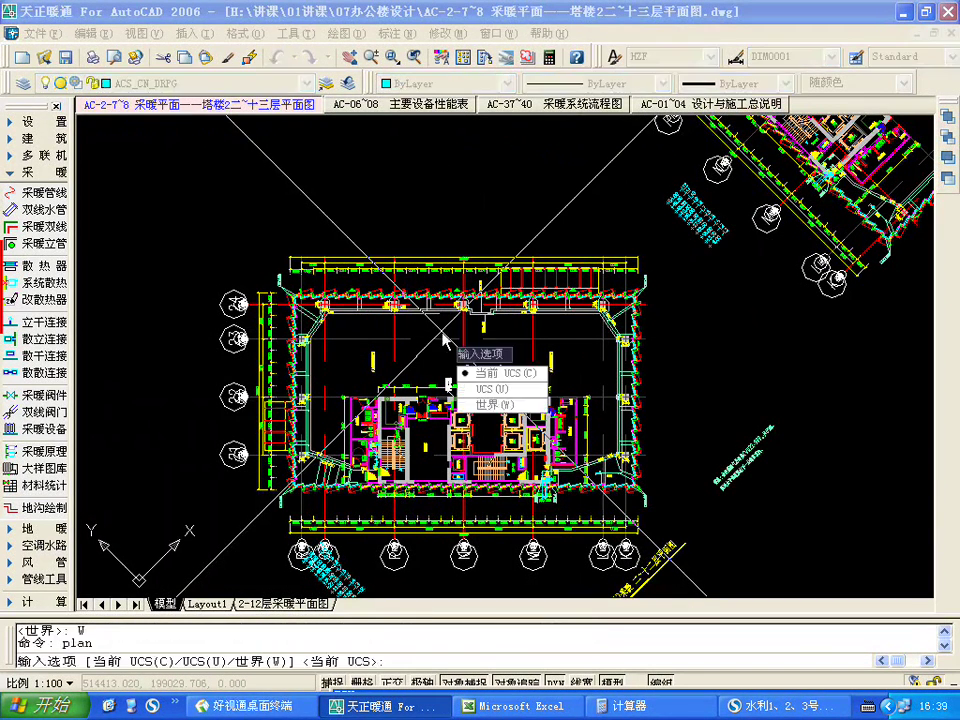
text(c)
key(Return)
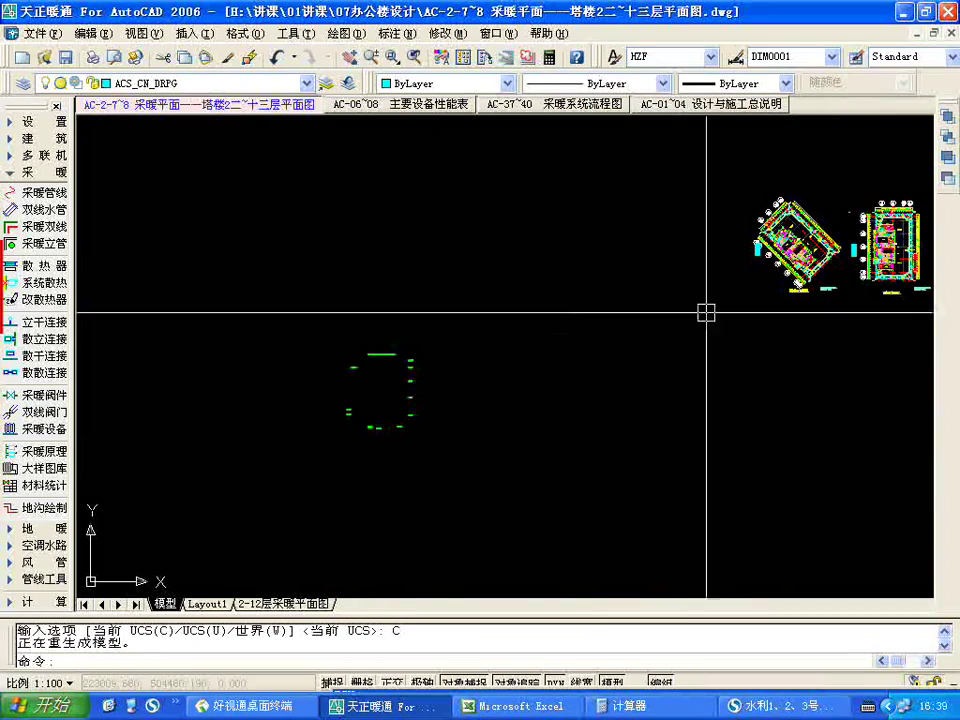
scroll(800, 245, up, 5)
scroll(439, 317, down, 3)
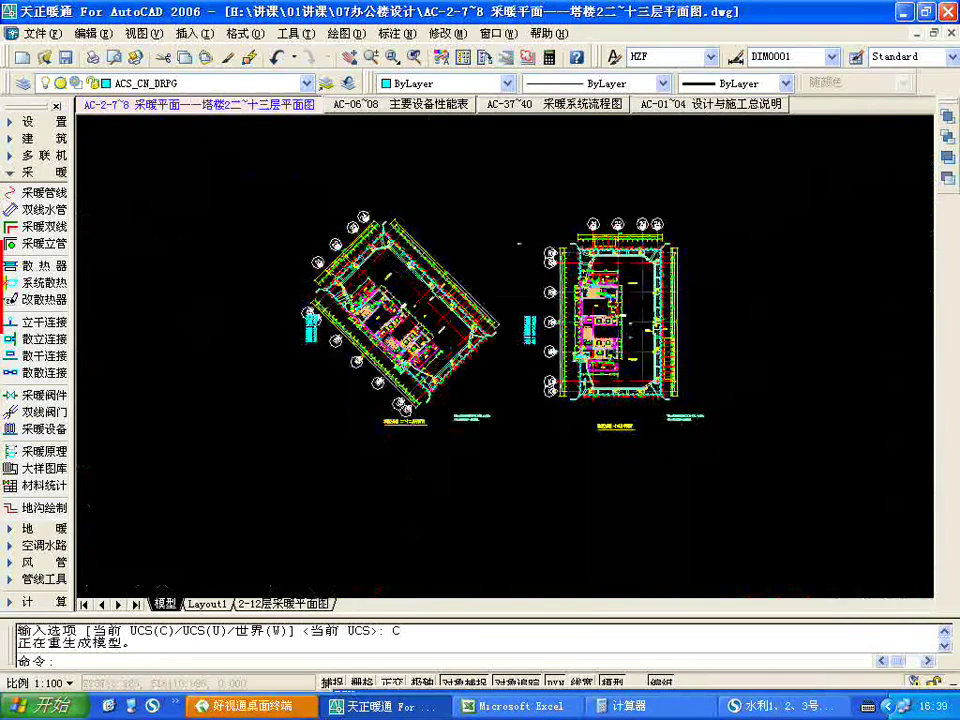
scroll(410, 348, up, 2)
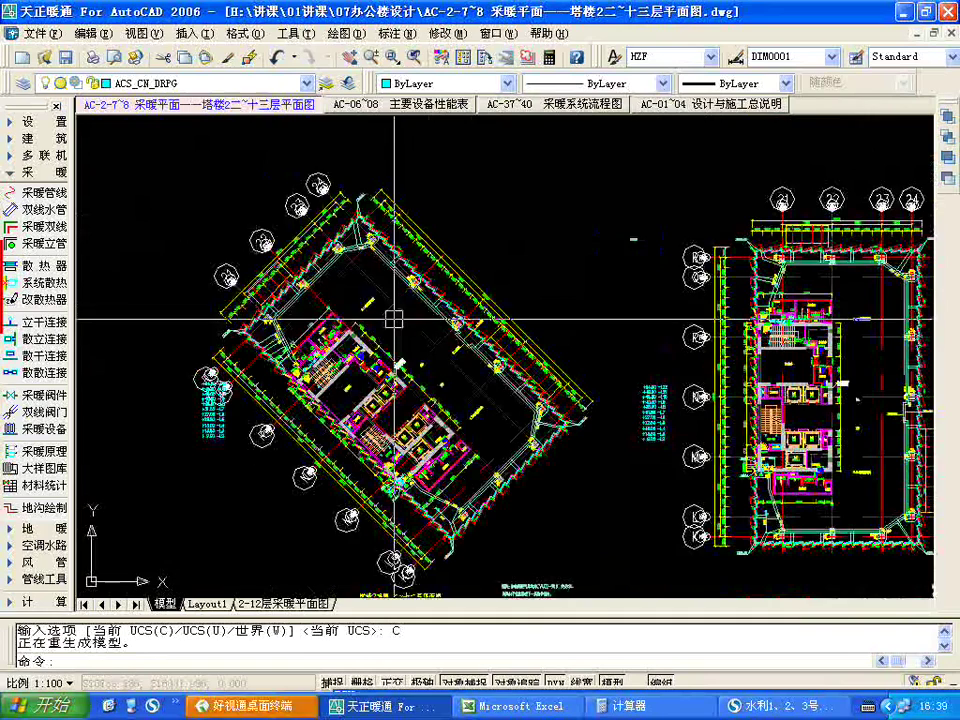
scroll(410, 345, down, 1)
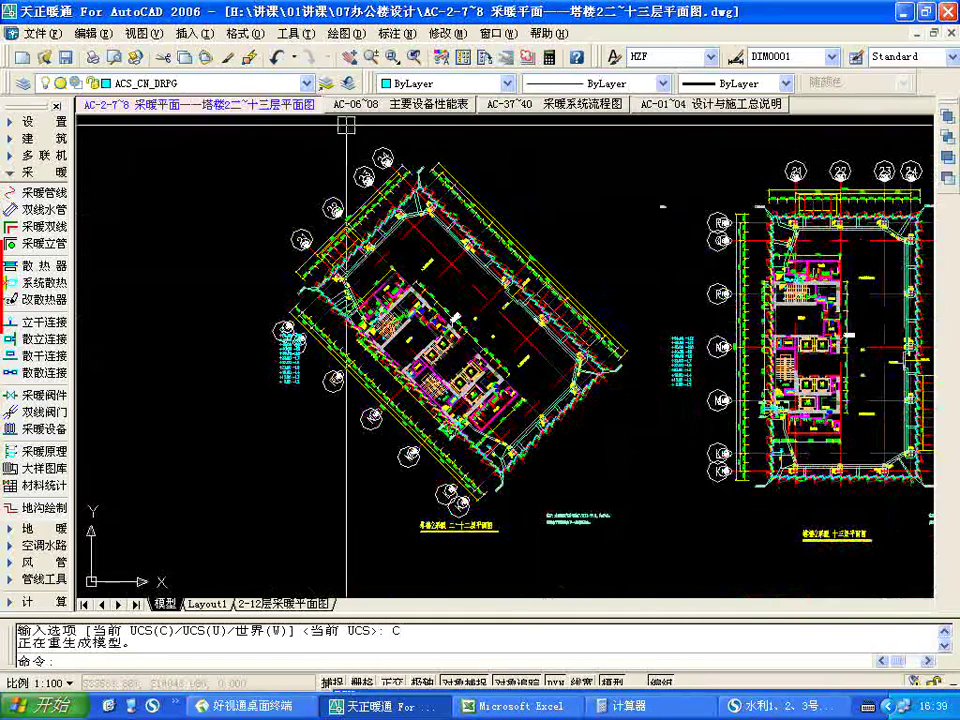
- Undo the return to the World plan view and the World UCS
text(u)
key(Return)
text(u)
key(Return)
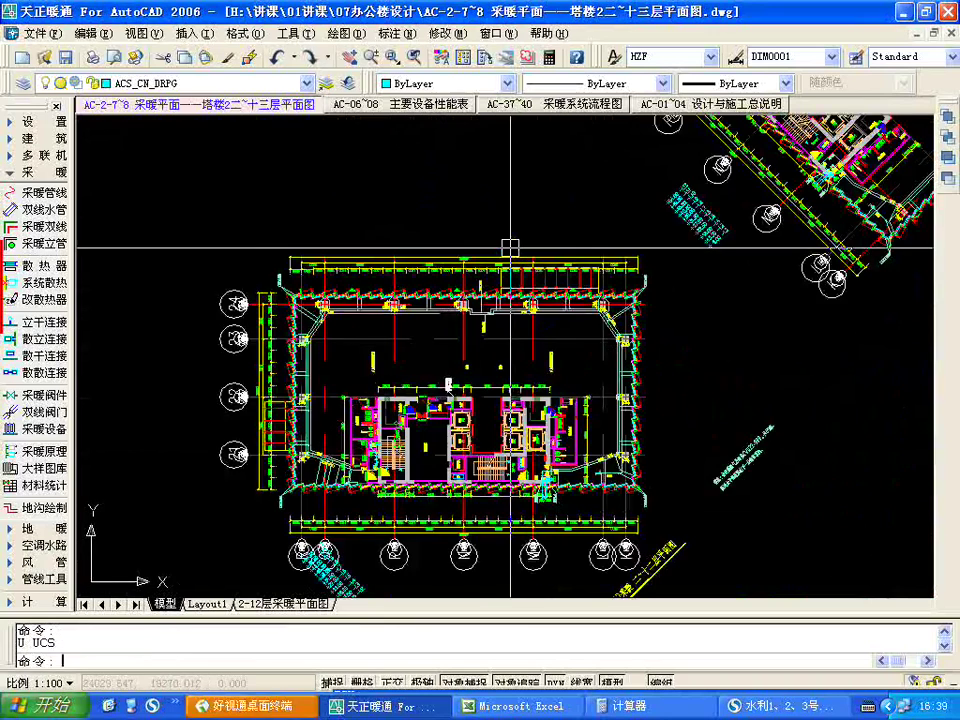
- Examine how the two floor plans and their titles and notes are oriented in the aligned plan view
scroll(477, 226, down, 3)
scroll(355, 205, up, 2)
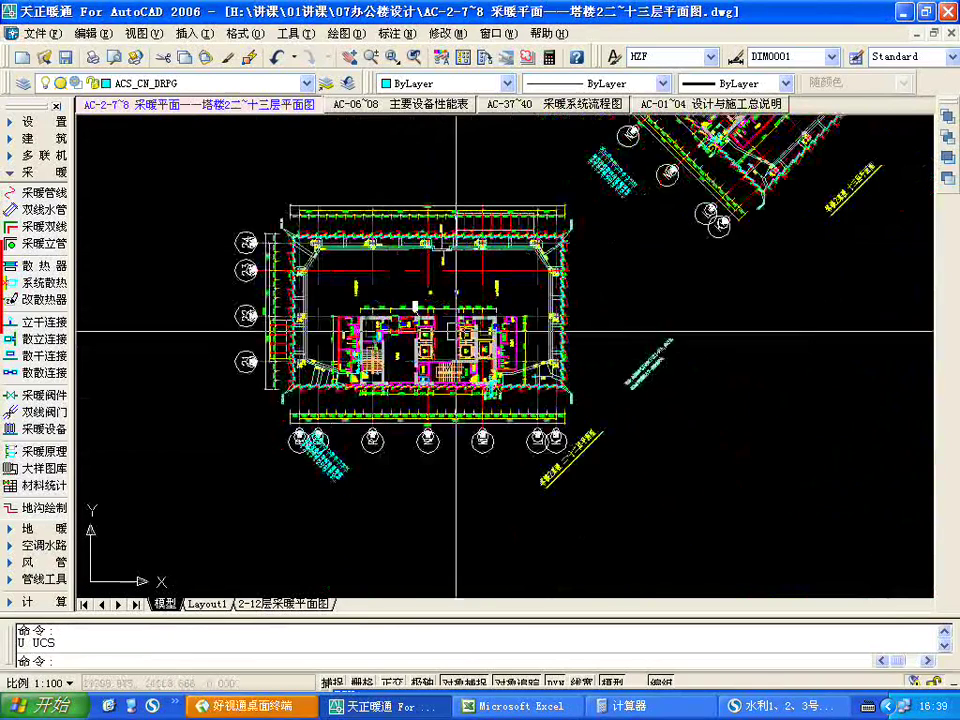
scroll(375, 215, down, 1)
scroll(392, 231, up, 2)
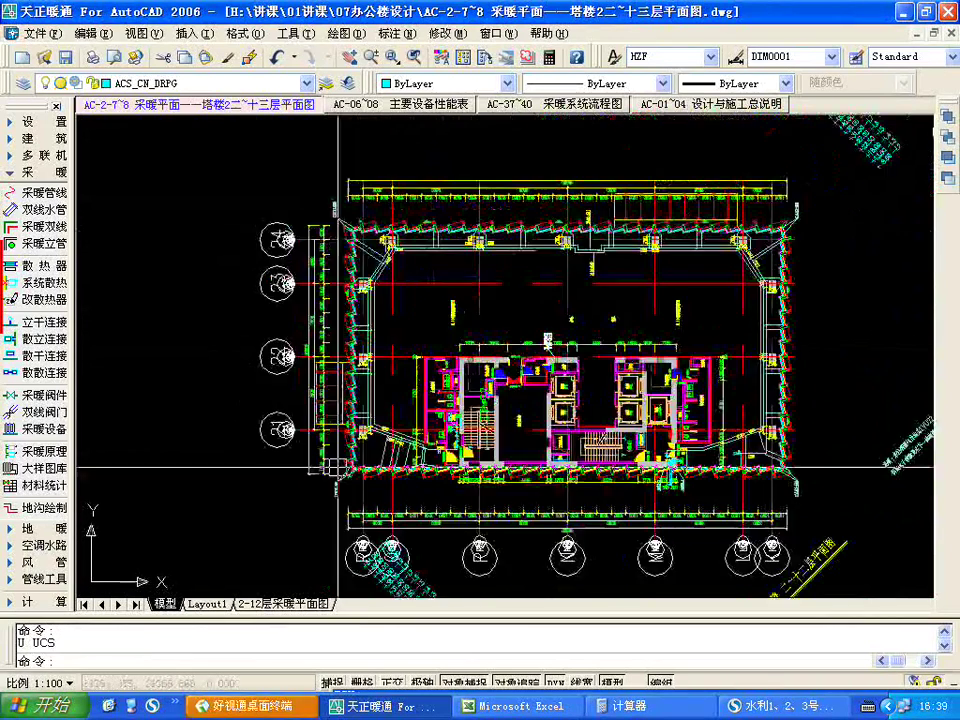
scroll(508, 274, down, 2)
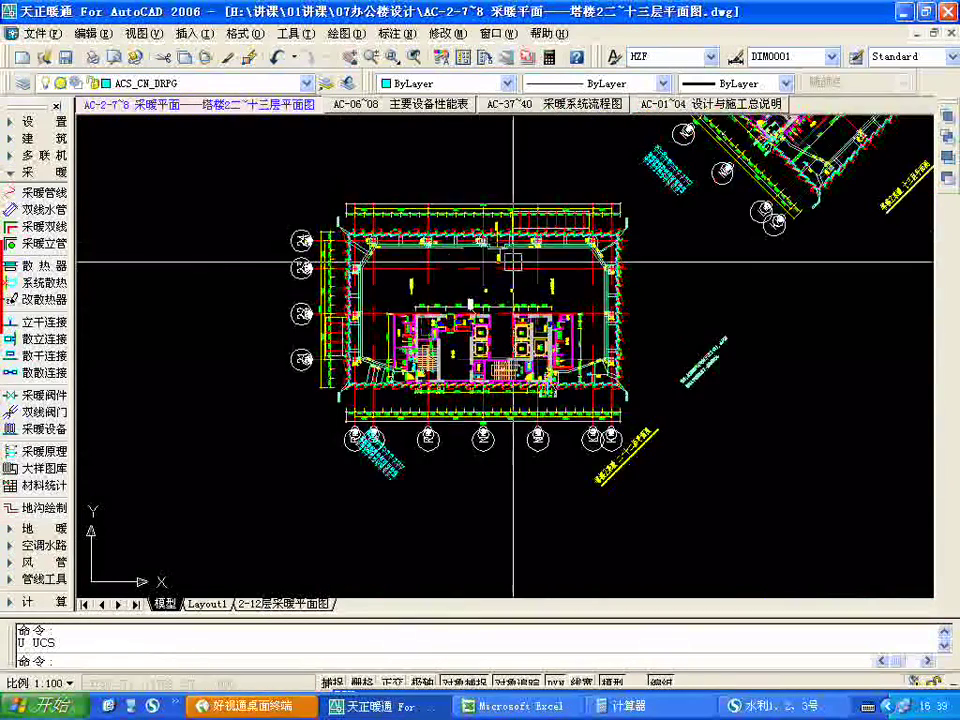
scroll(560, 380, up, 1)
scroll(618, 440, down, 2)
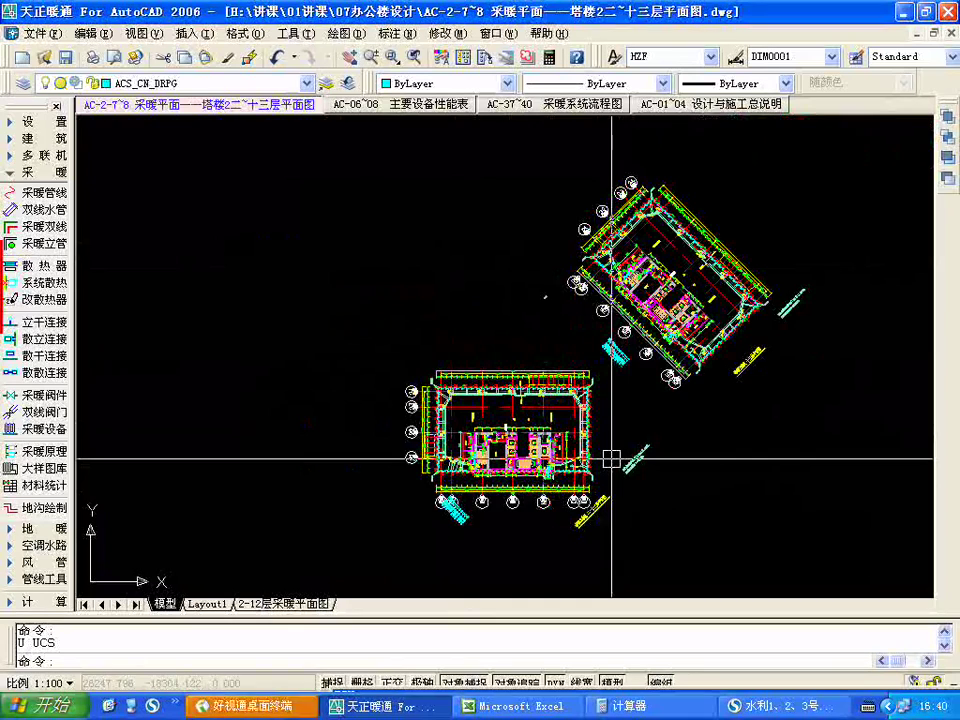
scroll(615, 440, up, 2)
scroll(630, 300, down, 2)
scroll(613, 279, up, 1)
scroll(613, 279, down, 1)
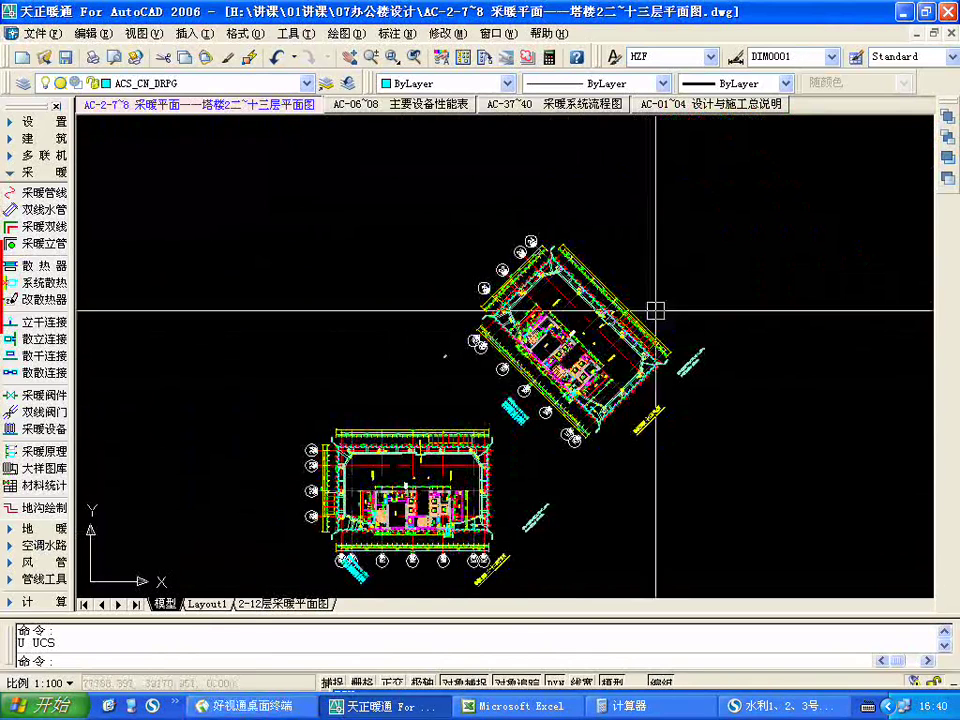
- Save the current UCS under the name r
scroll(595, 310, up, 2)
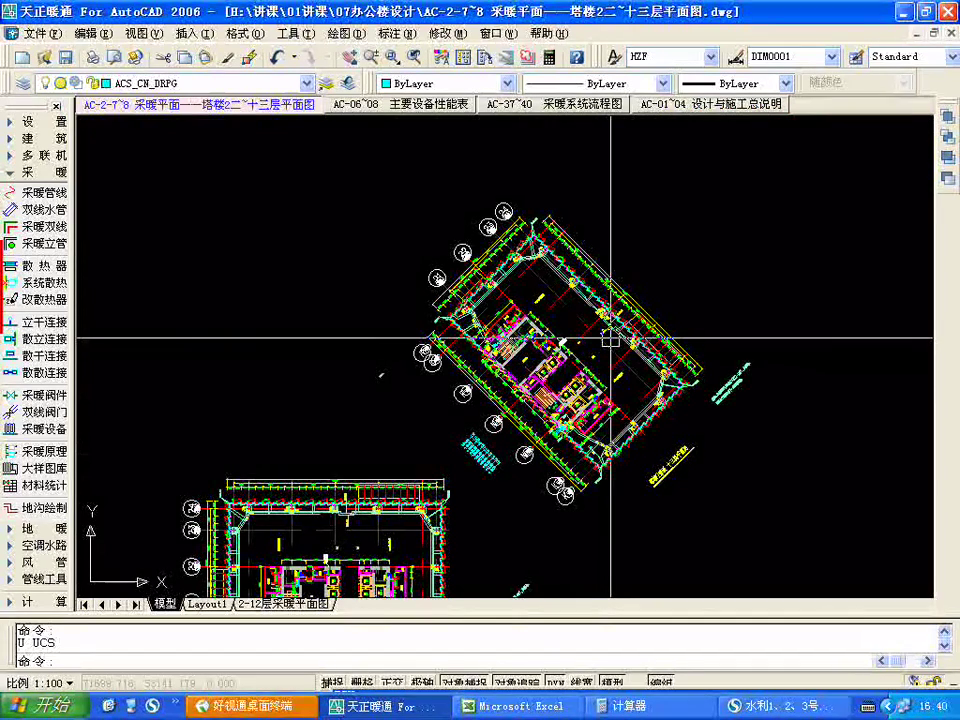
text(u)
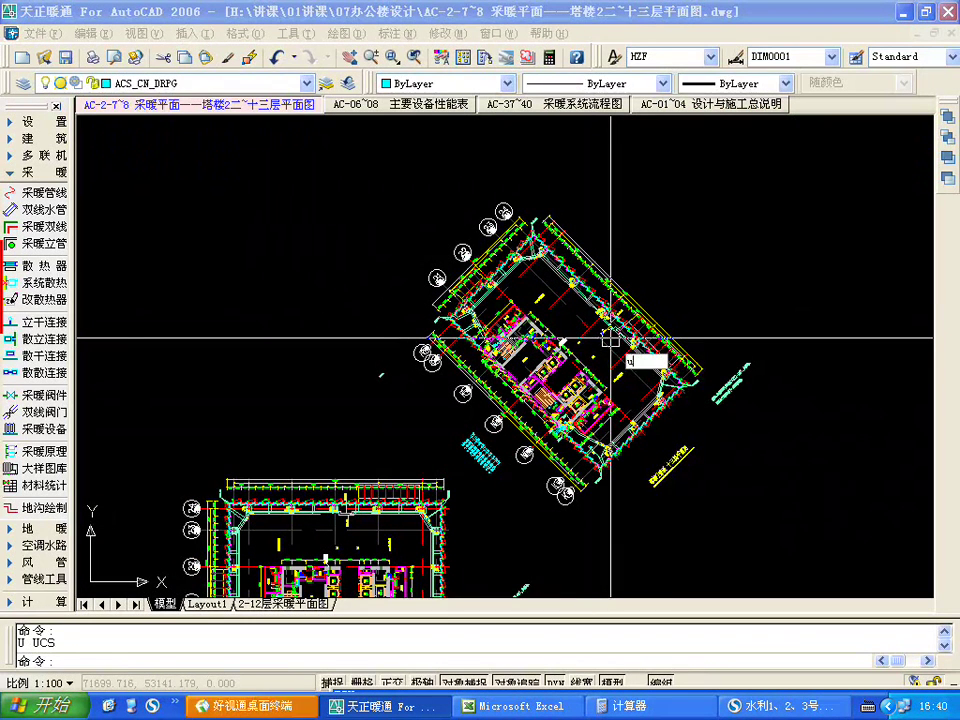
text(cs)
key(Return)
key(Down)
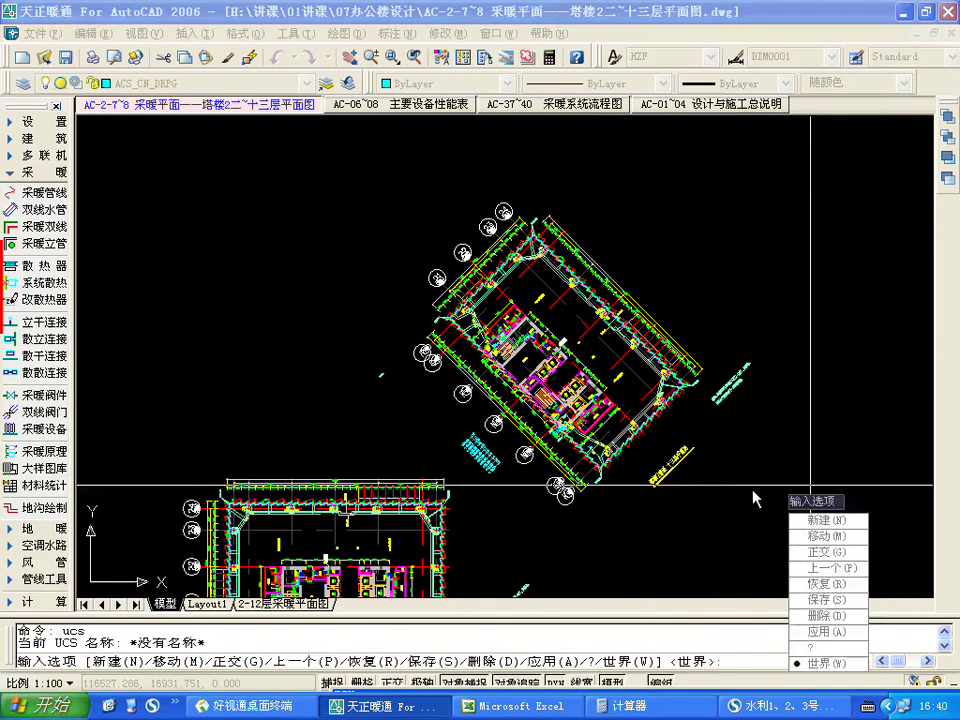
text(s)
key(Return)
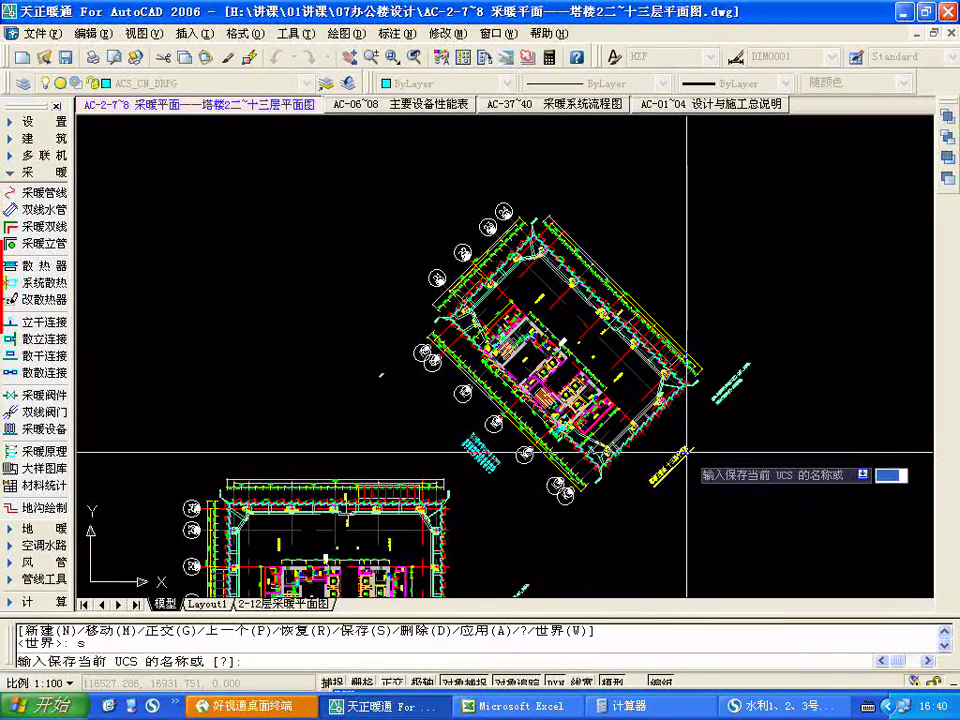
text(ri)
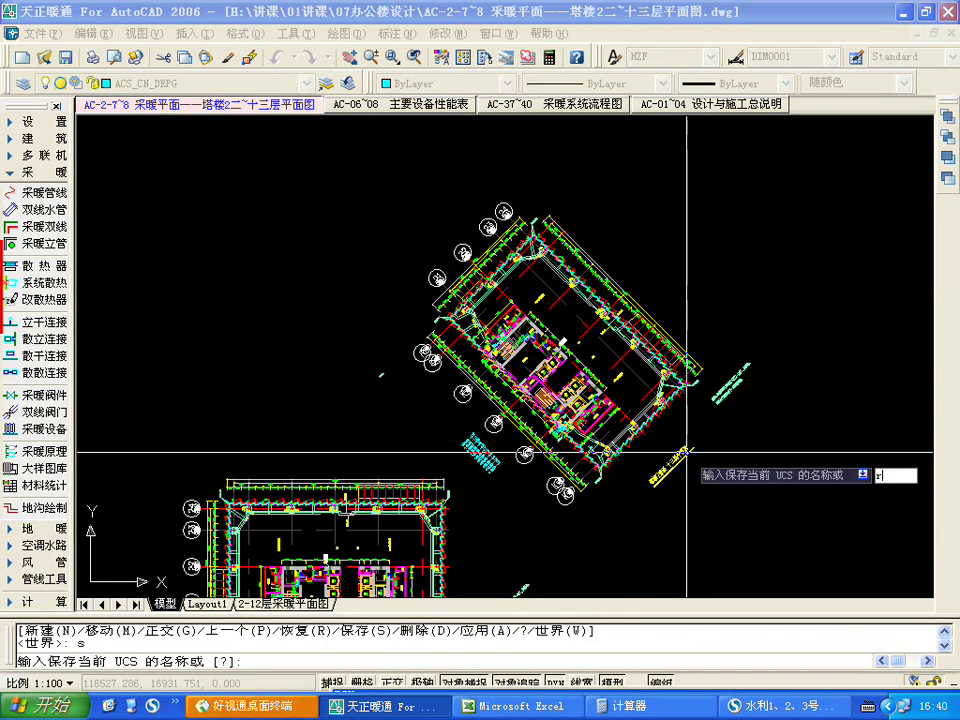
key(Return)
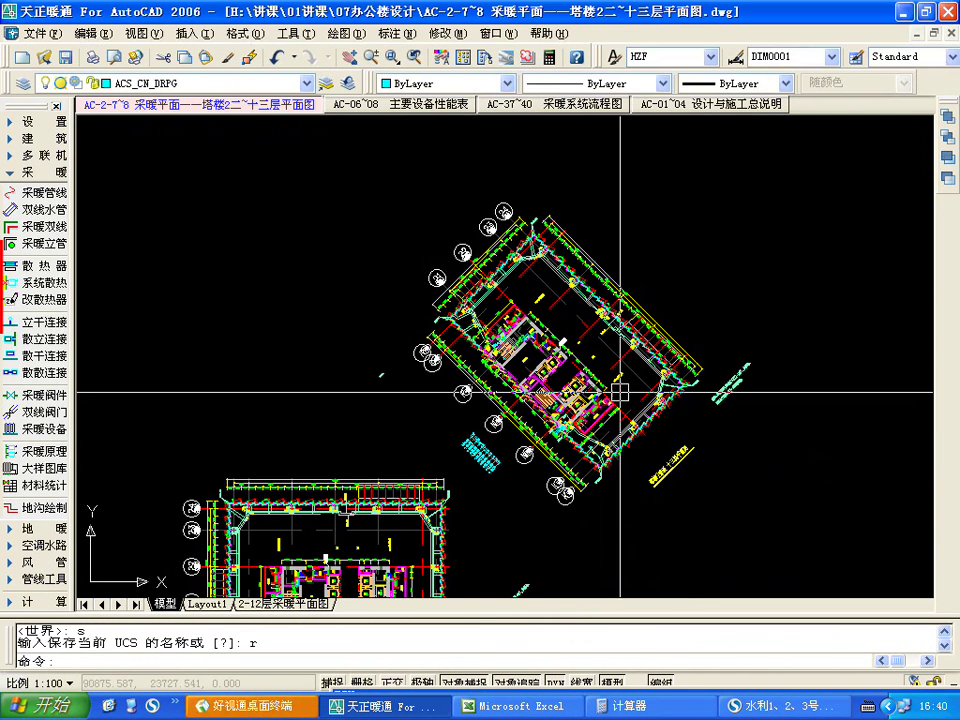
scroll(489, 379, down, 3)
scroll(516, 403, up, 1)
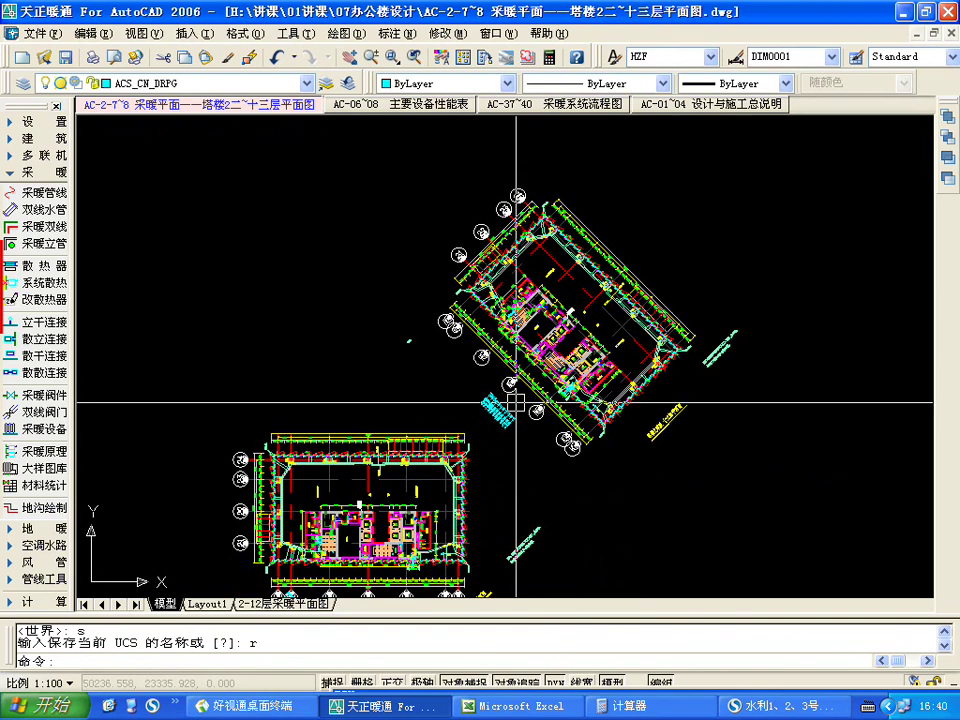
text(u)
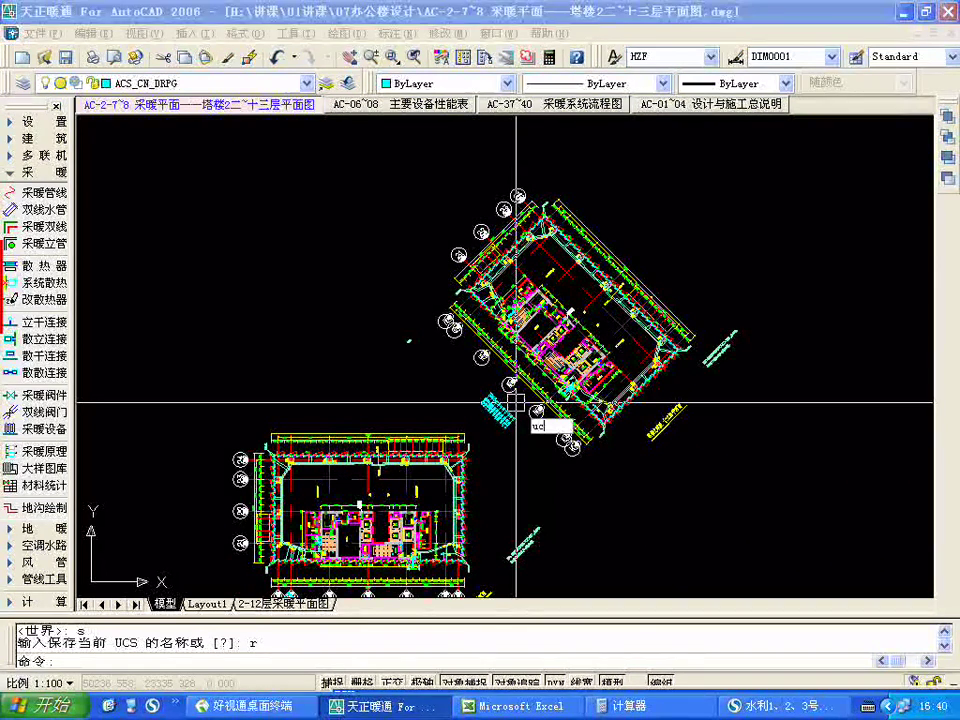
text(cs)
key(Return)
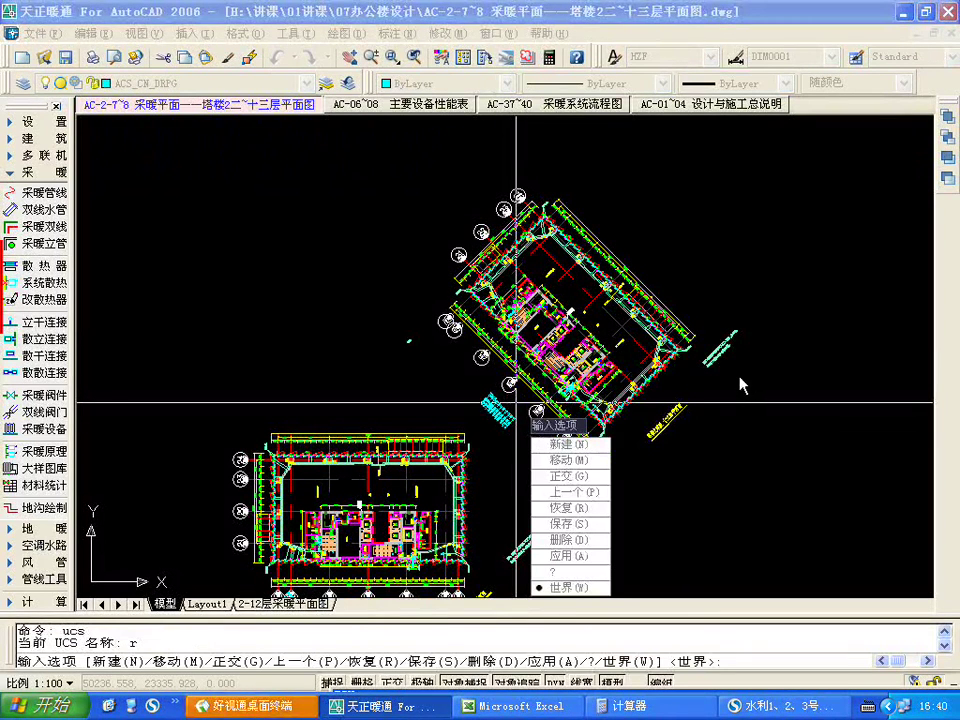
text(n)
key(Return)
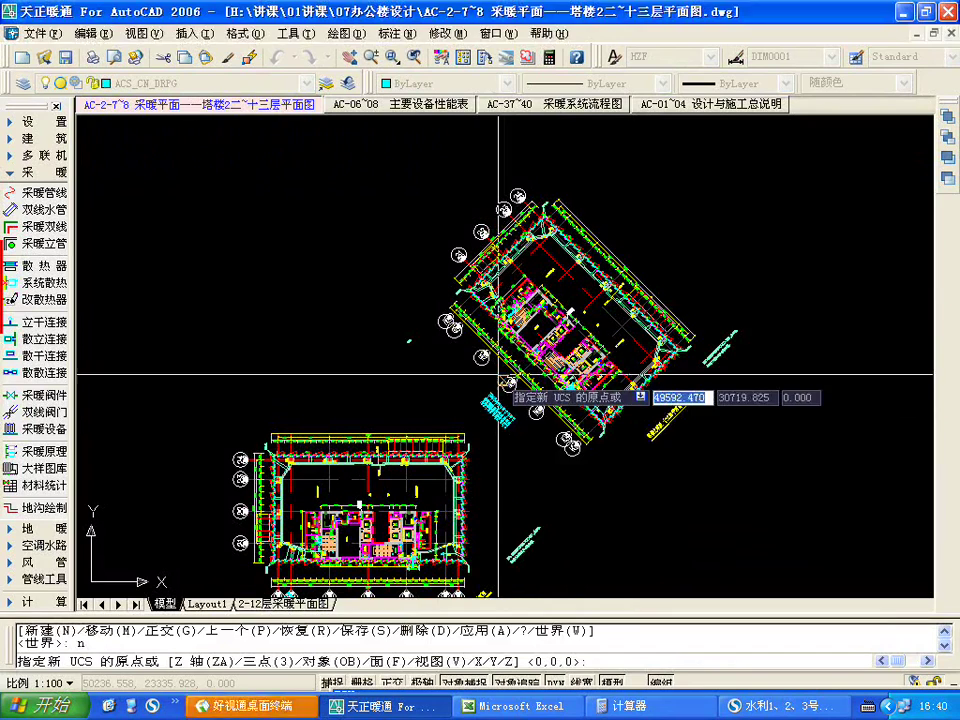
text(3)
key(Return)
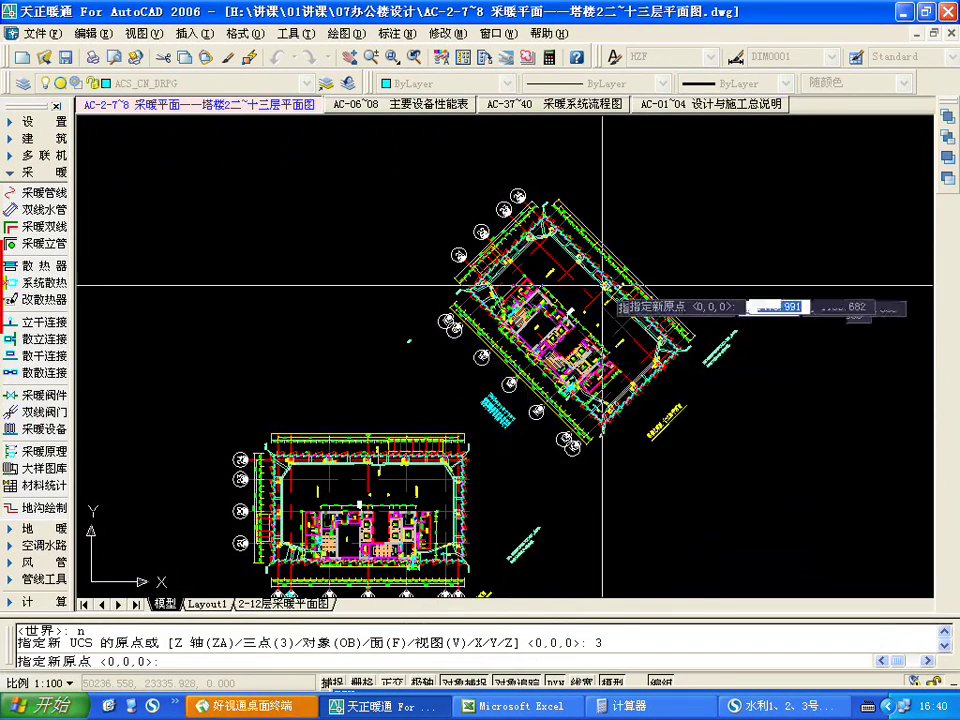
scroll(530, 301, up, 5)
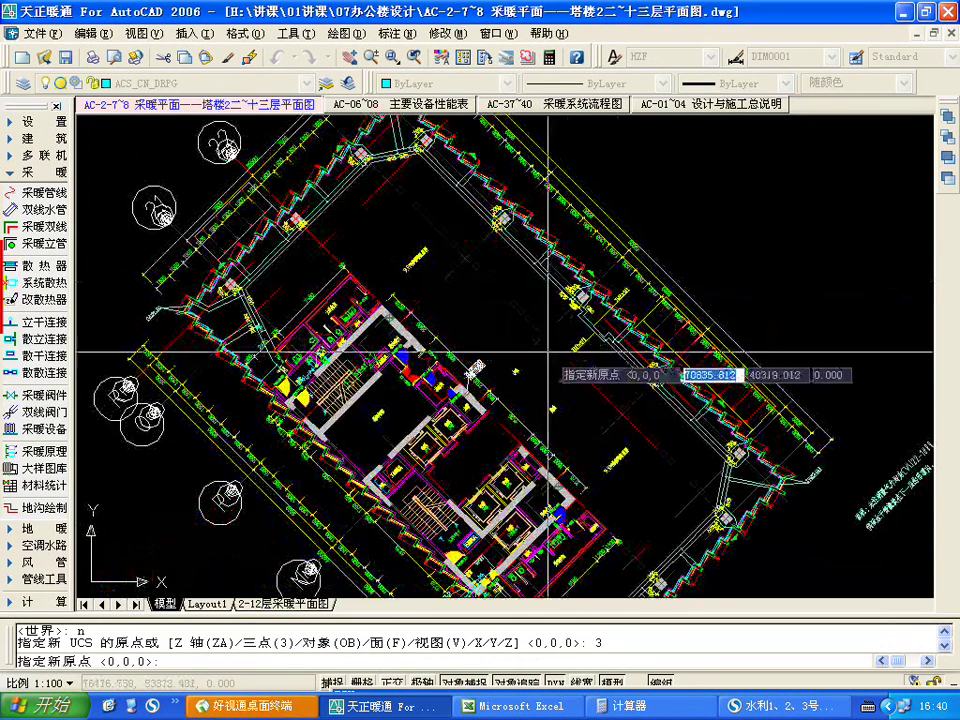
text(1nt)
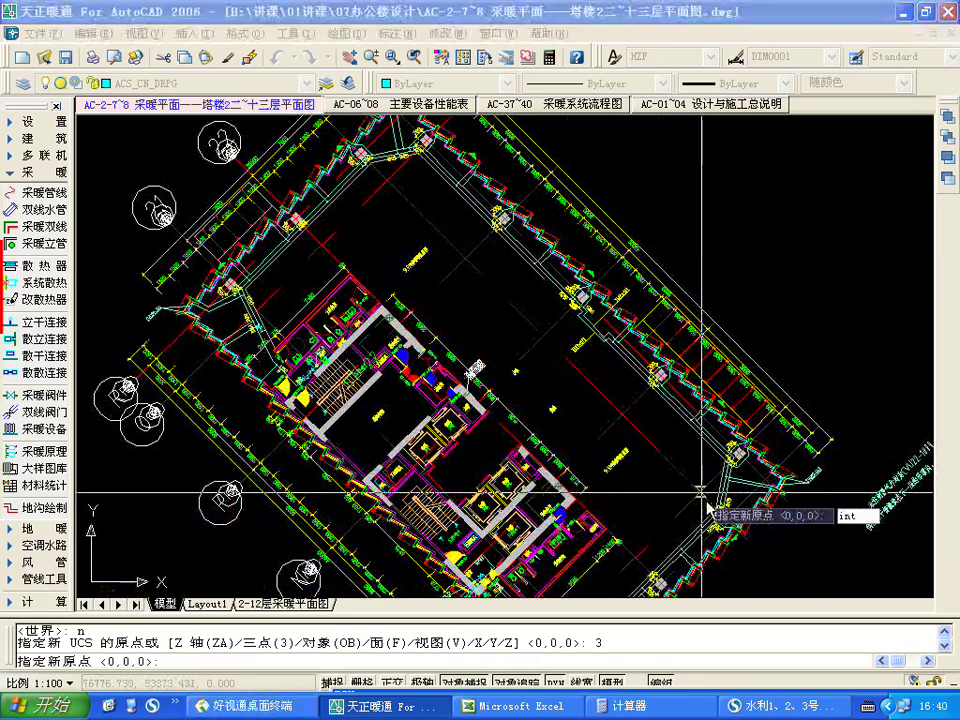
click(700, 491)
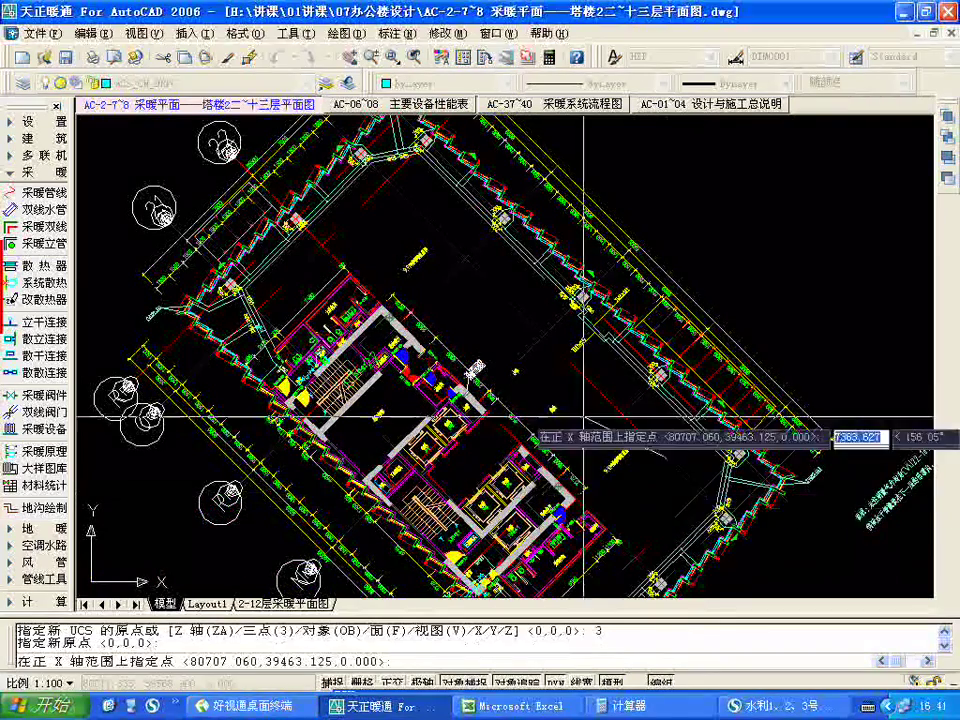
click(685, 480)
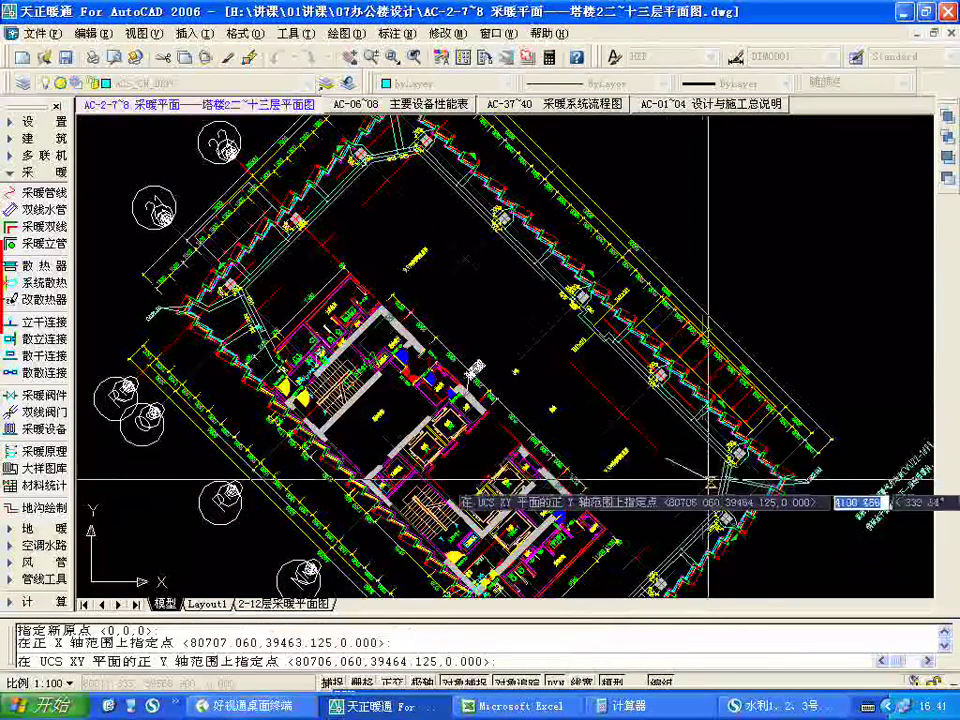
key(Escape)
- Define a new three-point UCS on the slanted thirteenth-floor plan, with the origin at a grid-line intersection and the axes along its grid lines
key(Return)
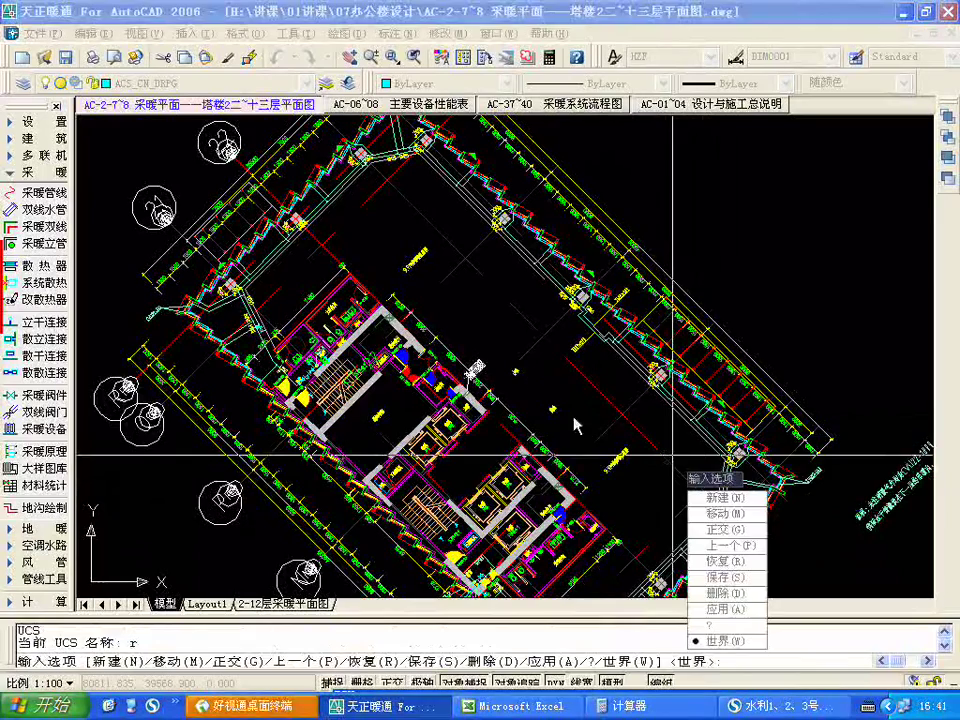
text(n)
key(Return)
text(3)
key(Return)
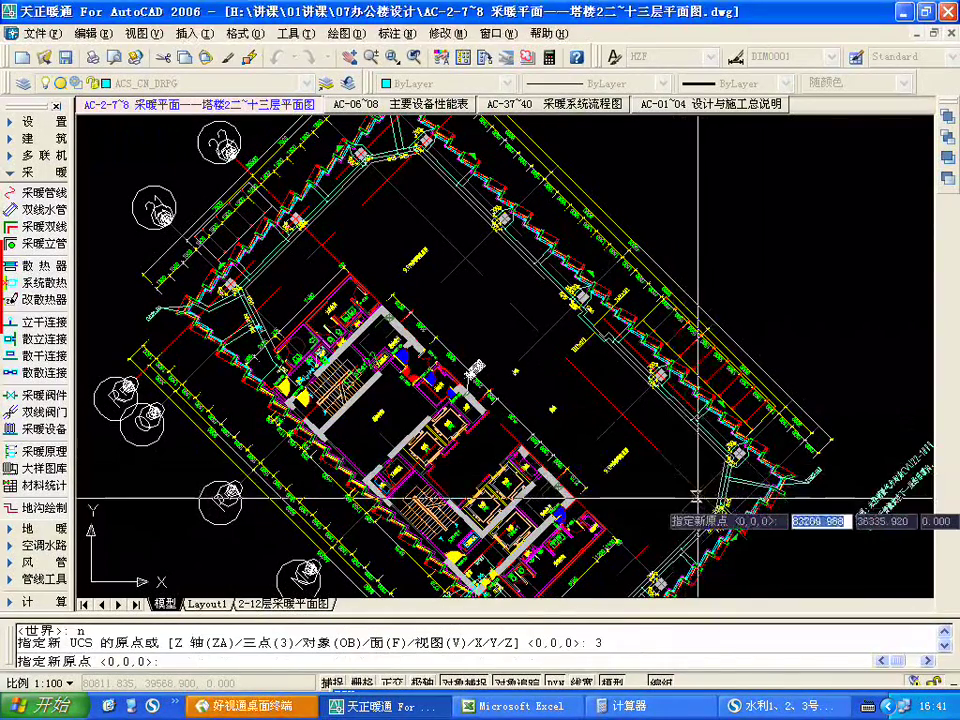
text(int)
key(Return)
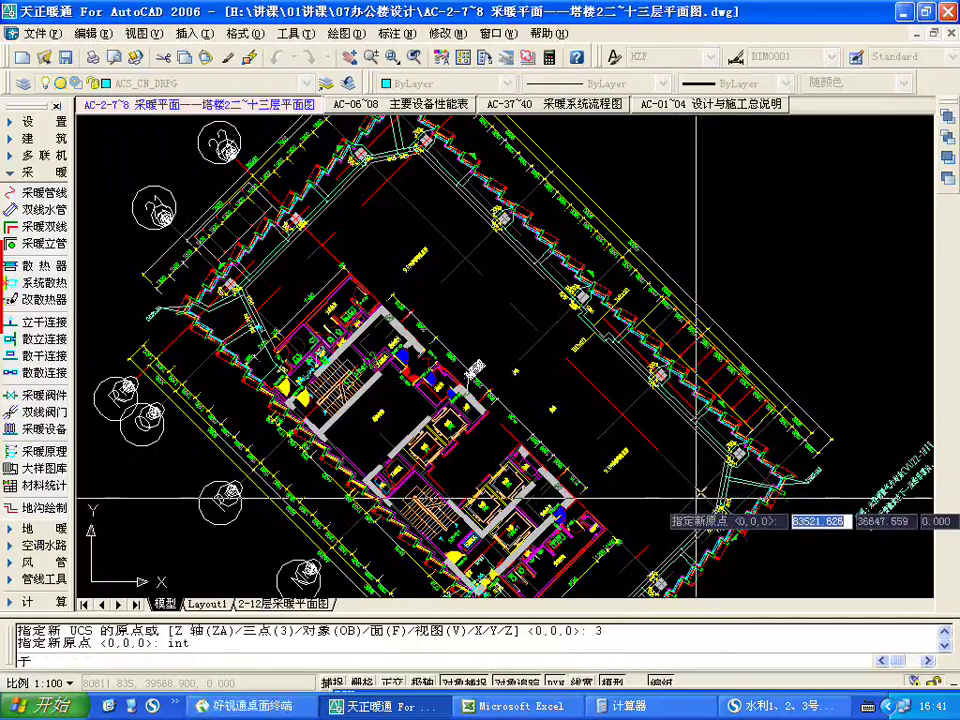
click(700, 492)
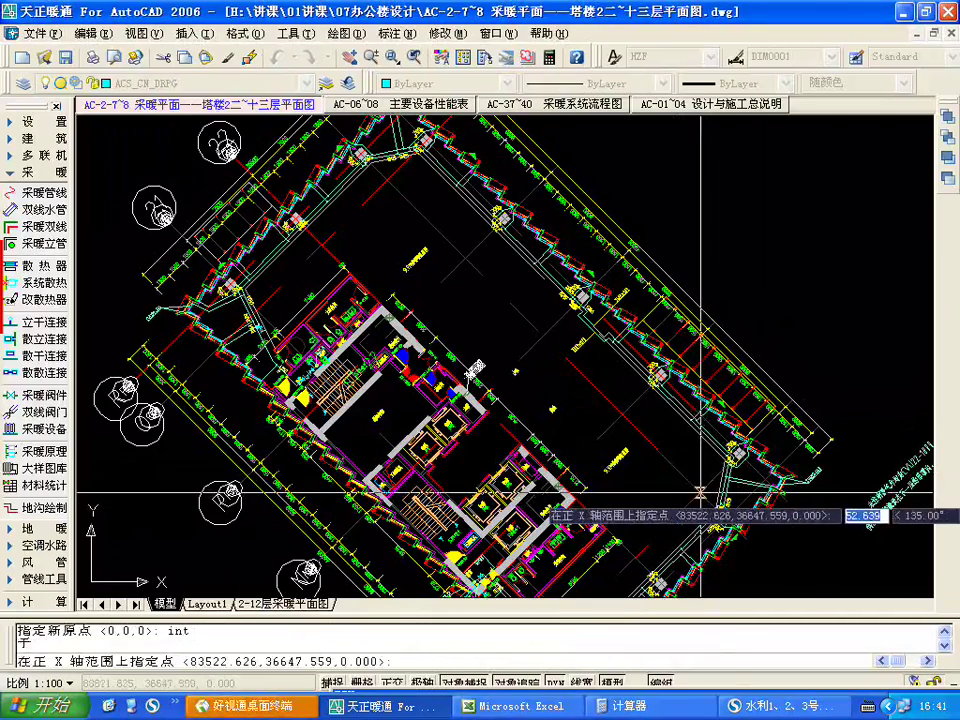
click(735, 462)
click(648, 440)
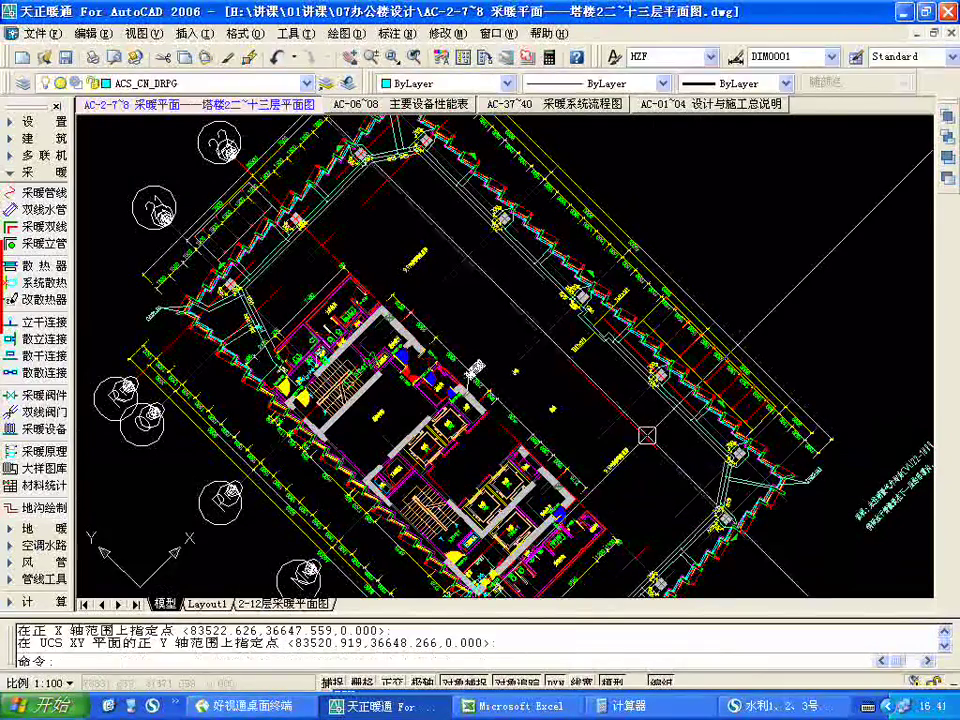
- Run PLAN with the current UCS option to align the model view with the slanted thirteenth-floor plan
scroll(647, 433, down, 2)
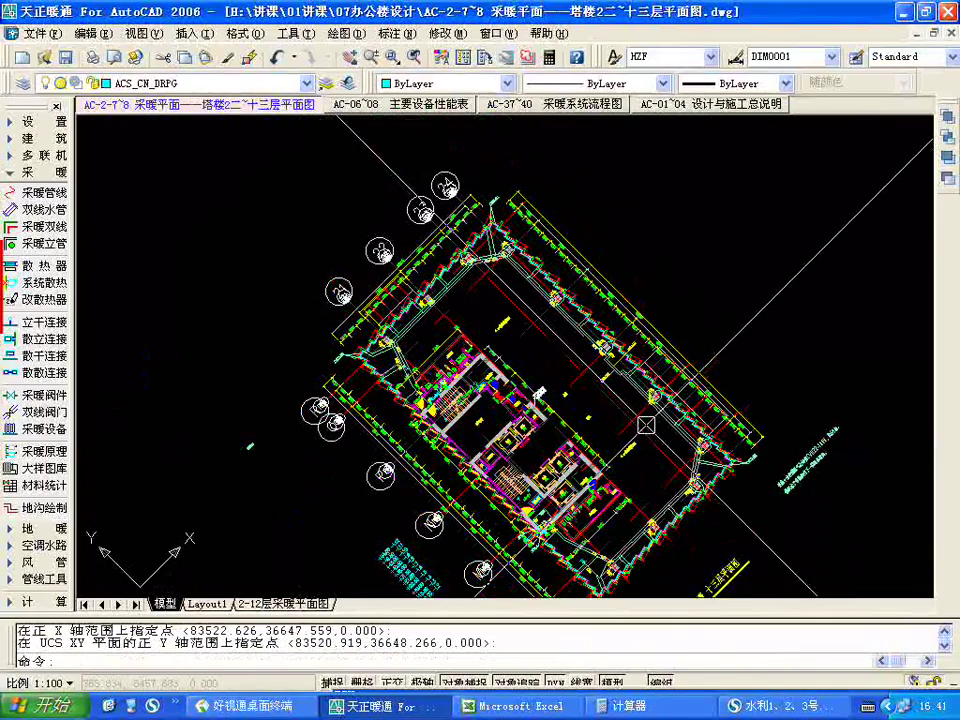
text(plan)
key(Return)
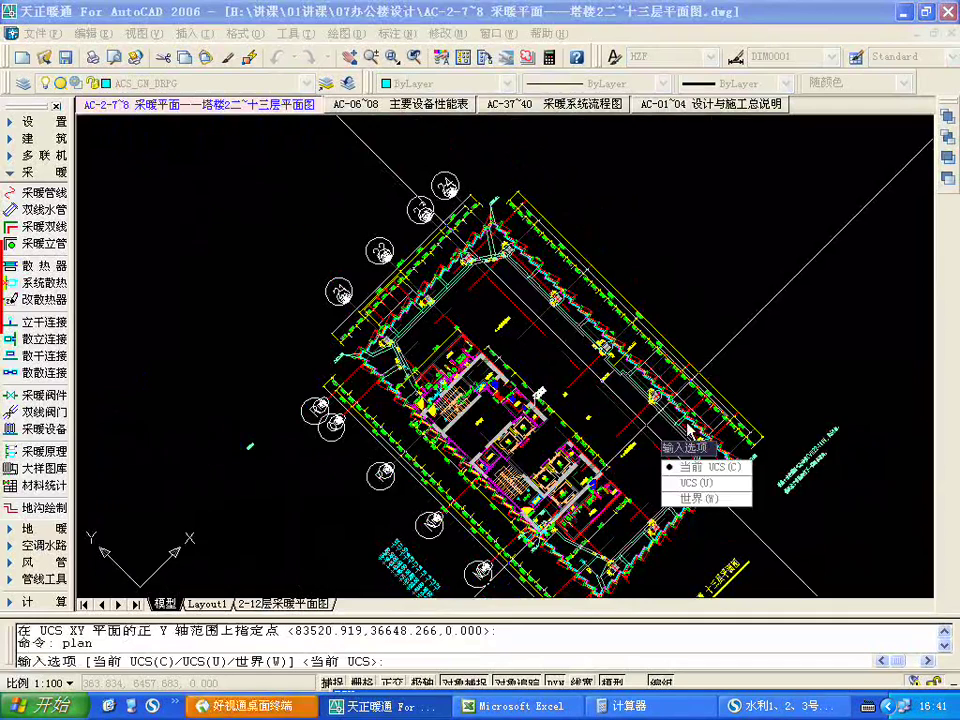
key(Return)
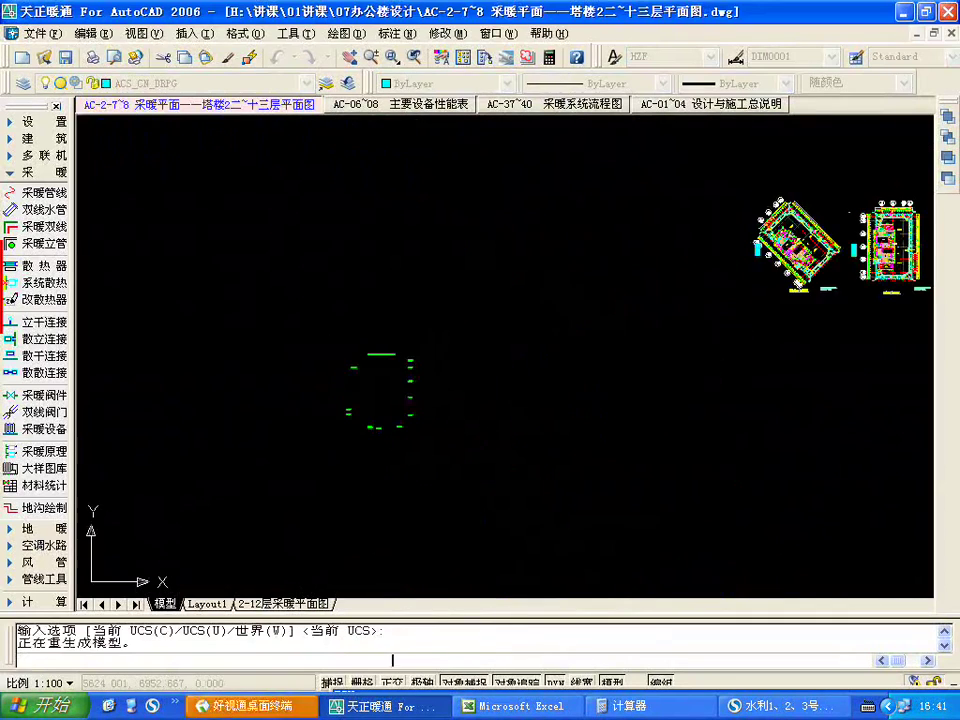
scroll(840, 244, up, 5)
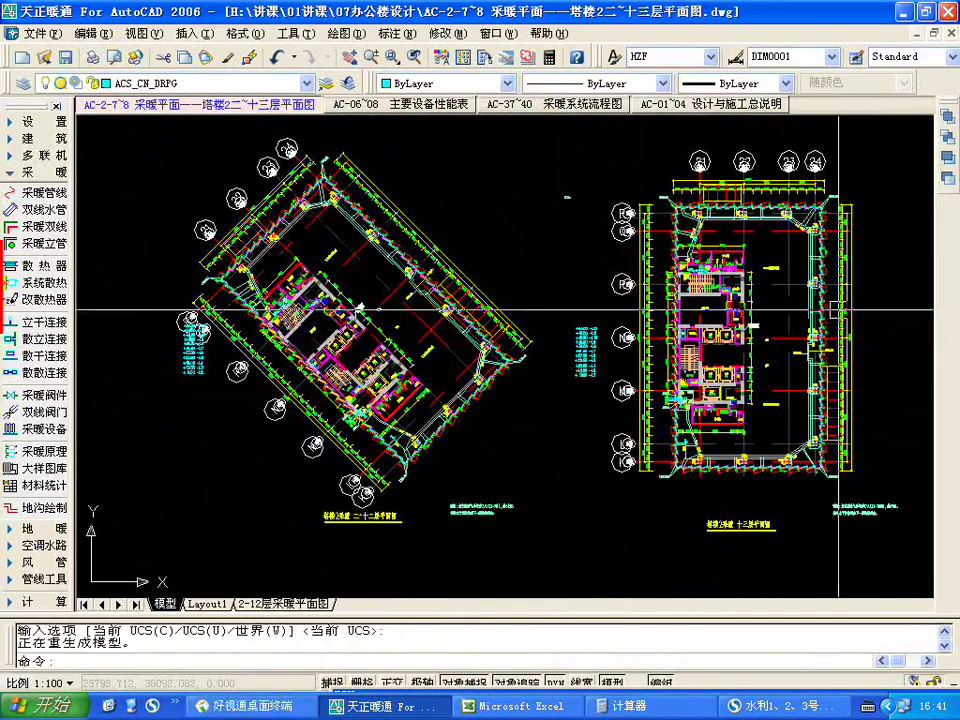
middle_drag(840, 244, 650, 250)
scroll(572, 344, up, 1)
key(Return)
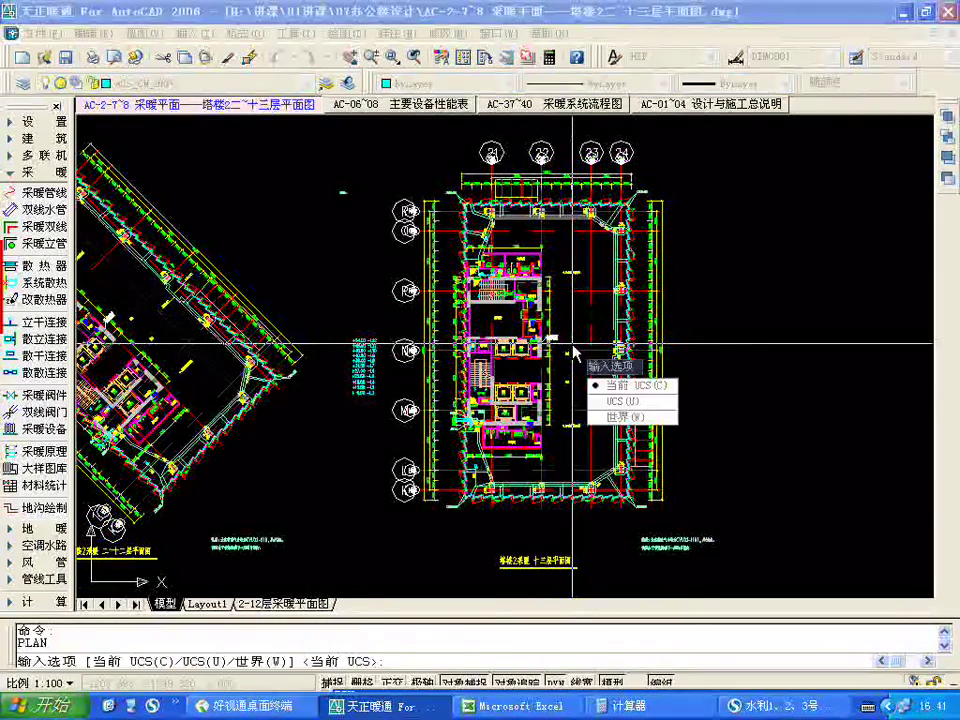
key(Escape)
- Save the UCS aligned with the thirteenth-floor plan under the name l
text(ucs)
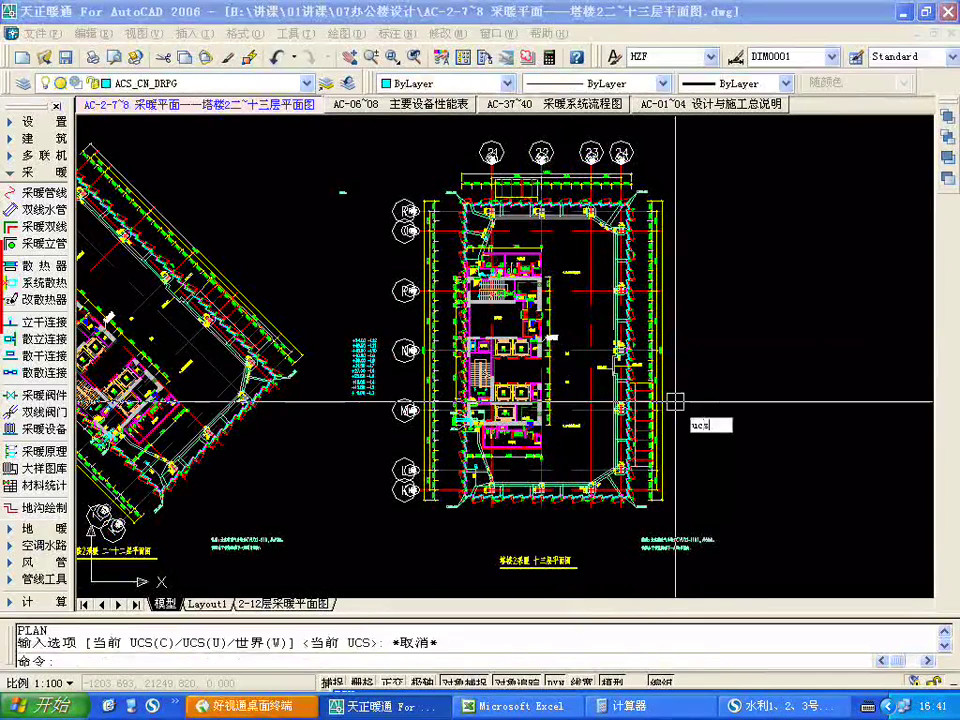
key(Return)
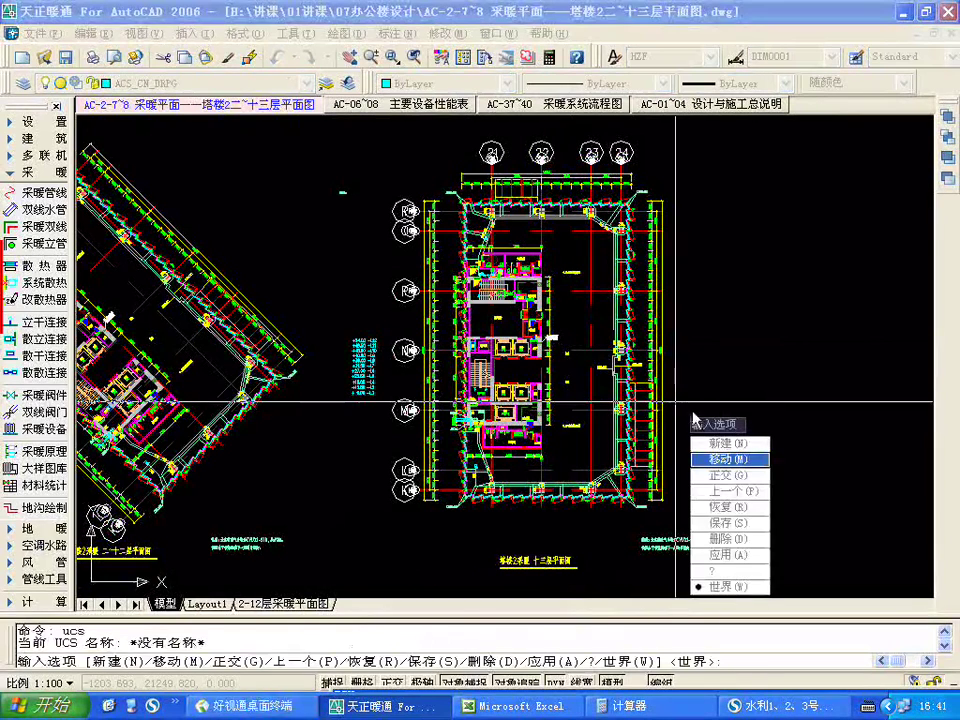
text(s)
key(Return)
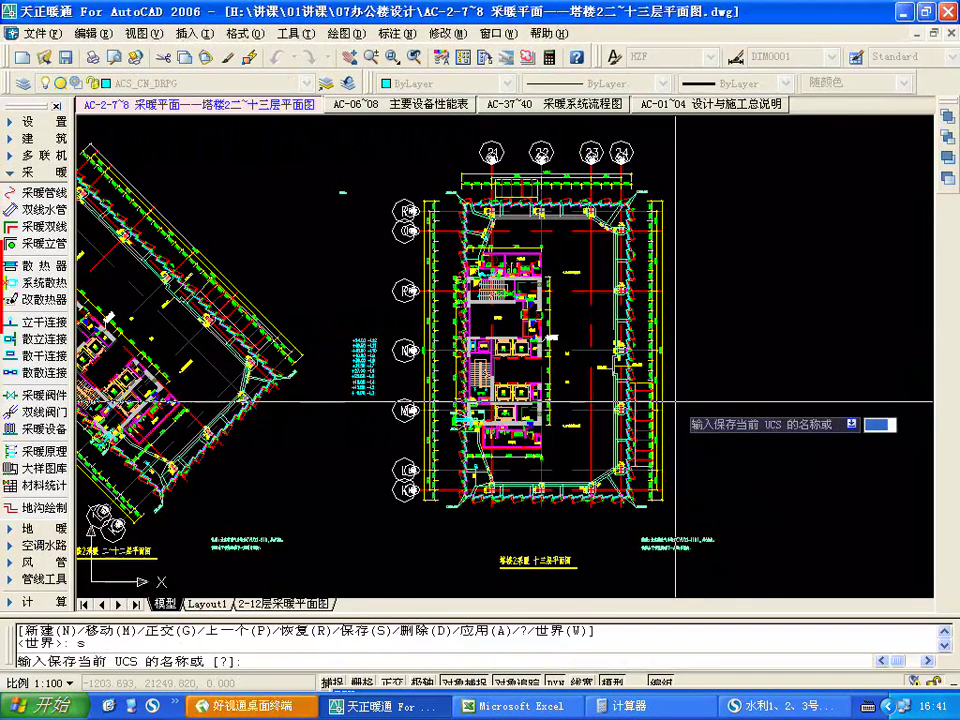
text(1)
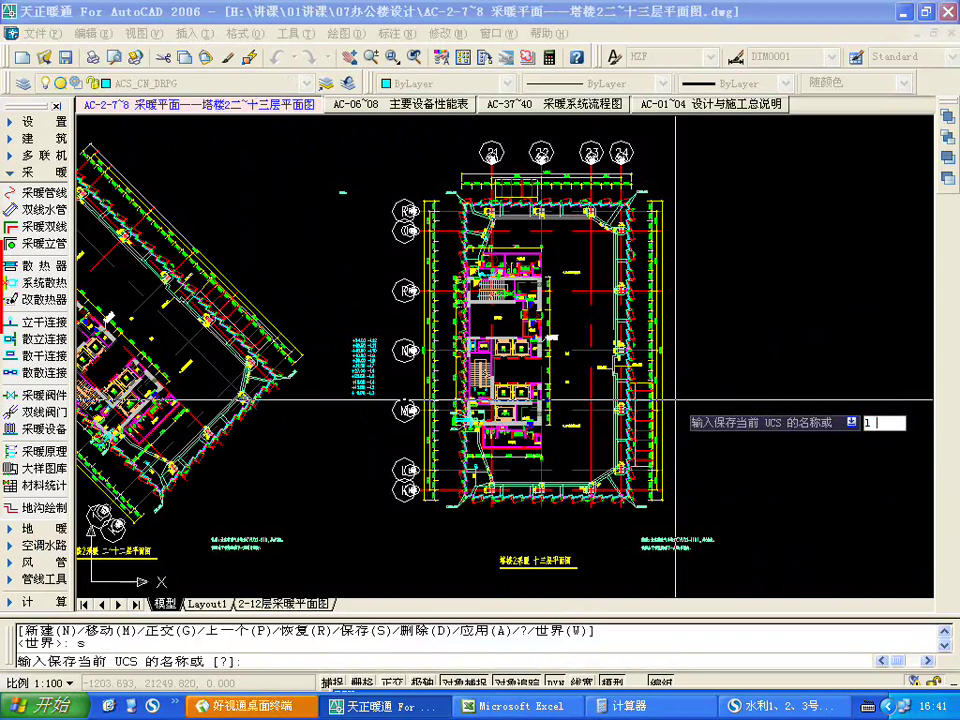
key(Return)
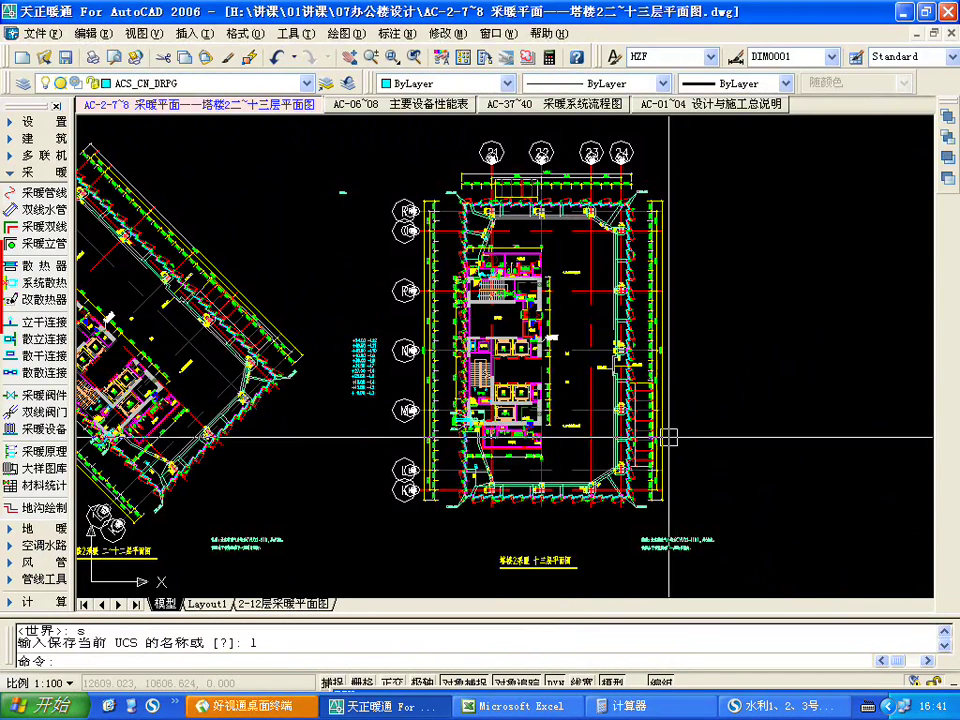
- Restore the saved UCS named r, aligned with the slanted second-to-twelfth-floor plan
scroll(780, 480, down, 4)
scroll(557, 456, up, 3)
text(ui)
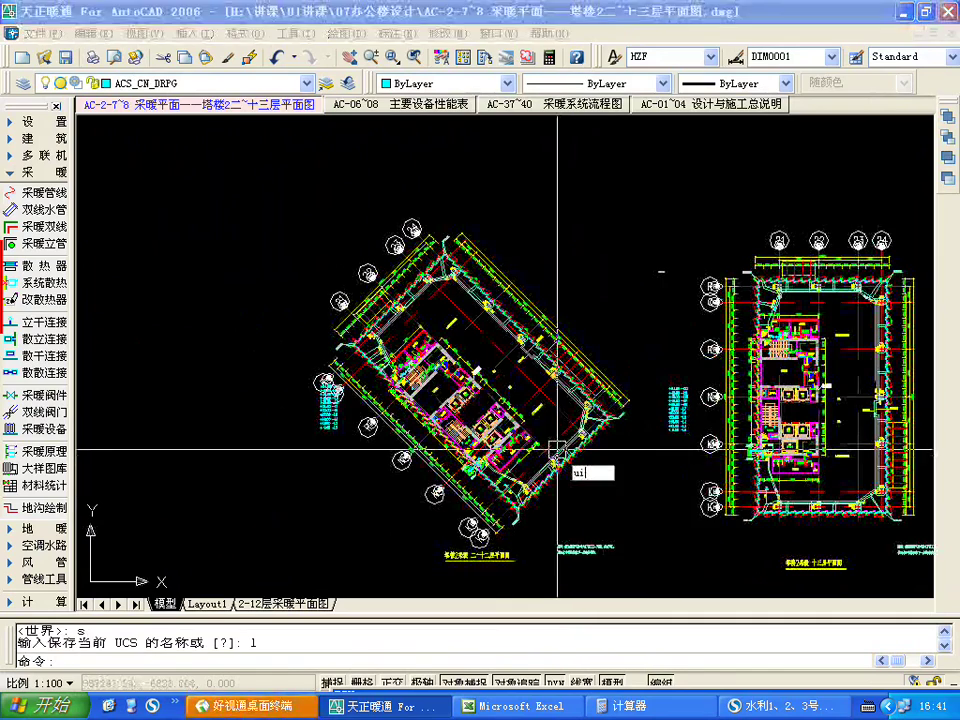
key(Escape)
key(Escape)
text(u)
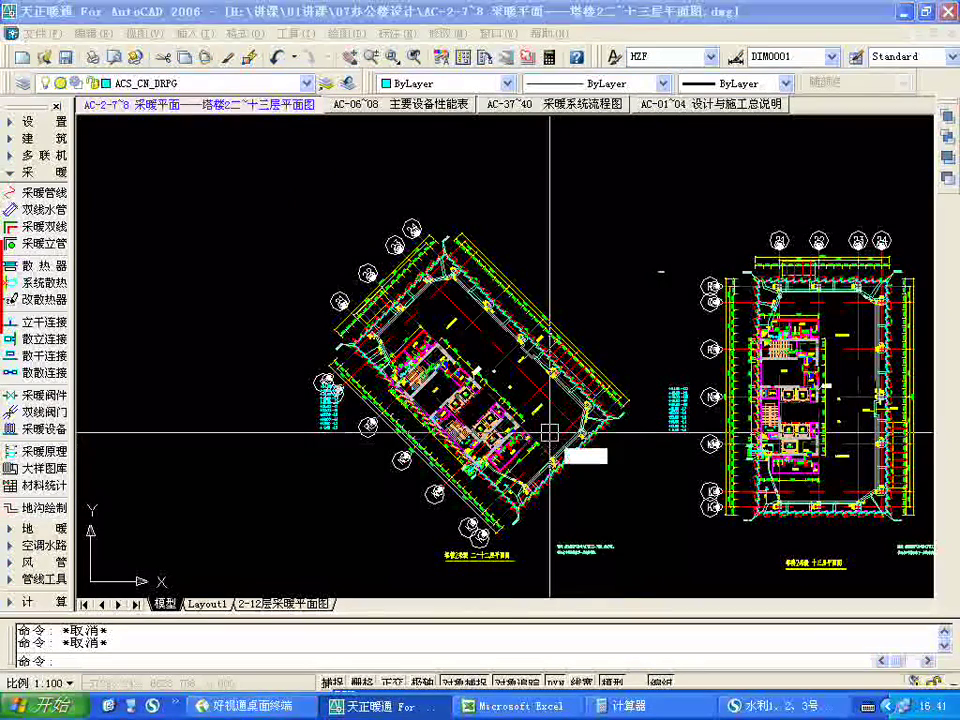
text(cs)
key(Return)
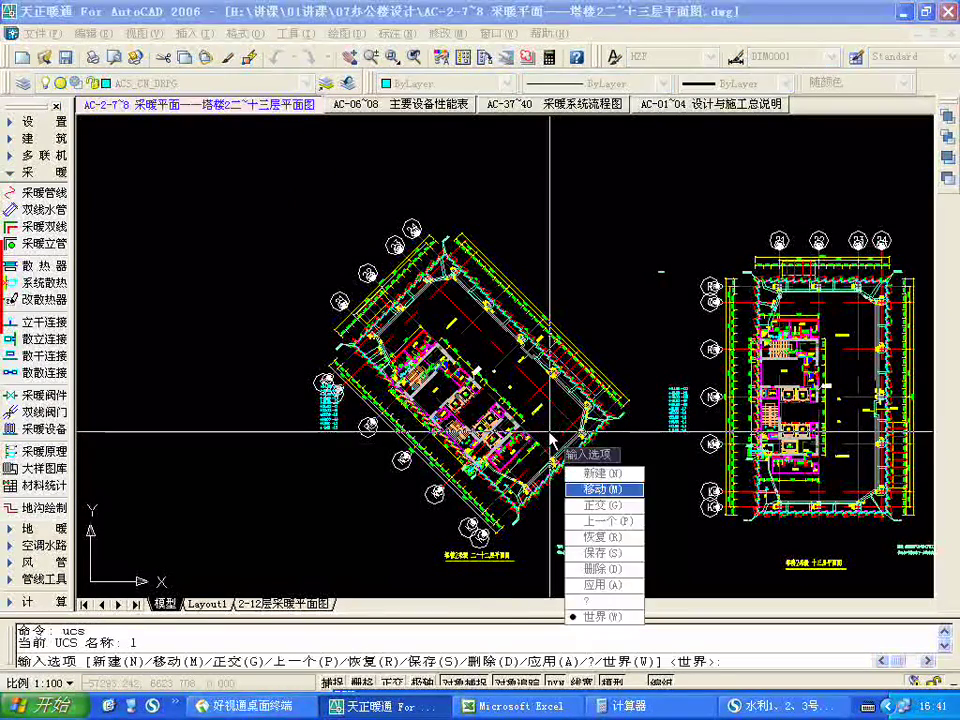
text(r)
key(Return)
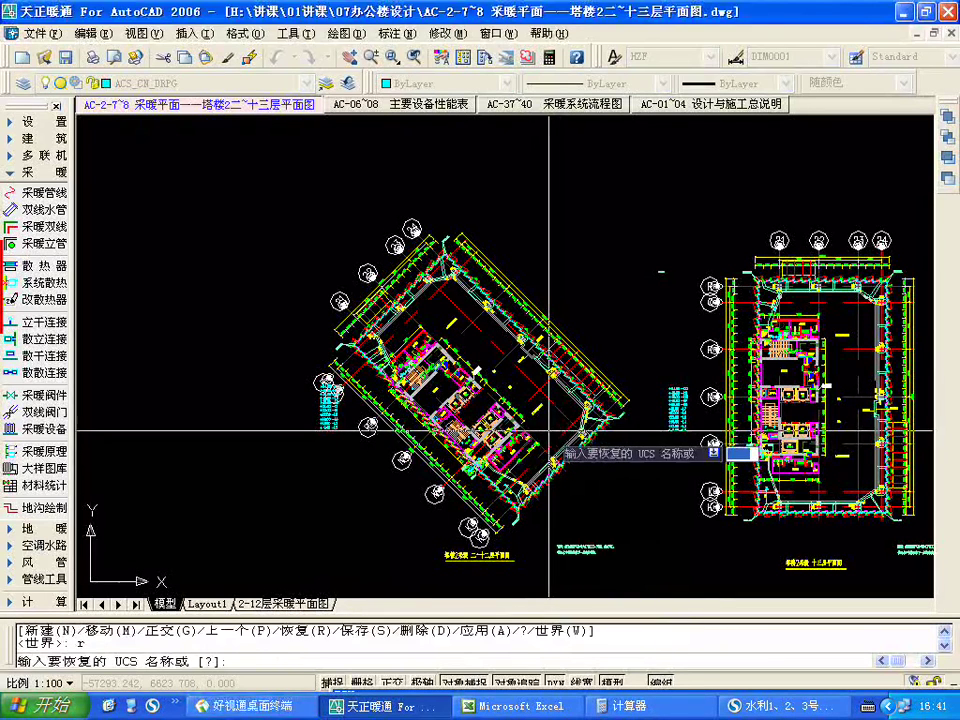
text(r)
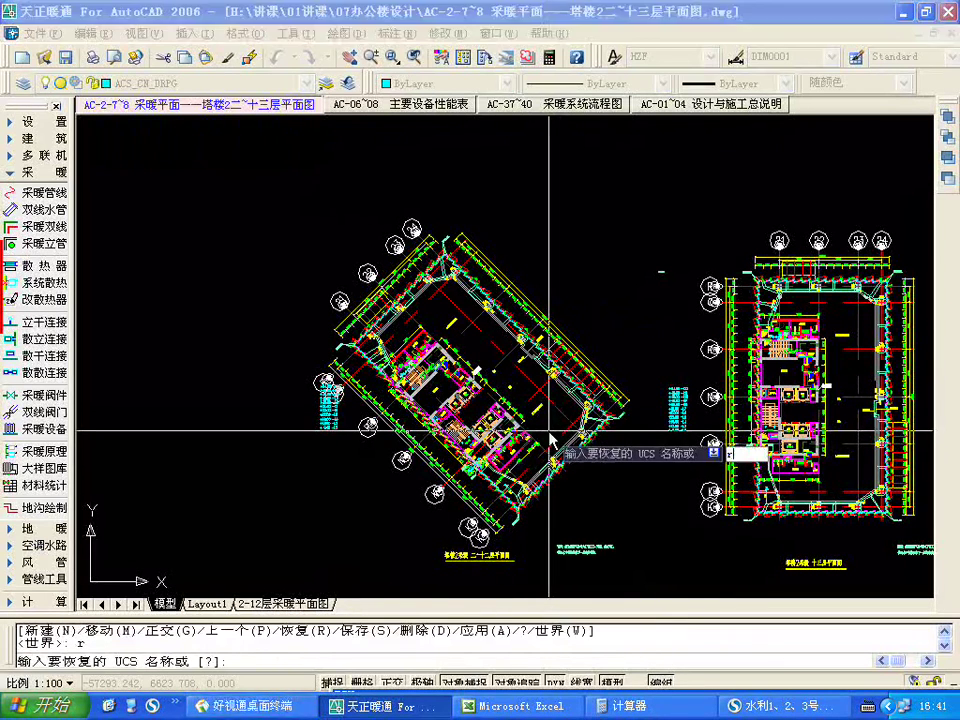
key(Return)
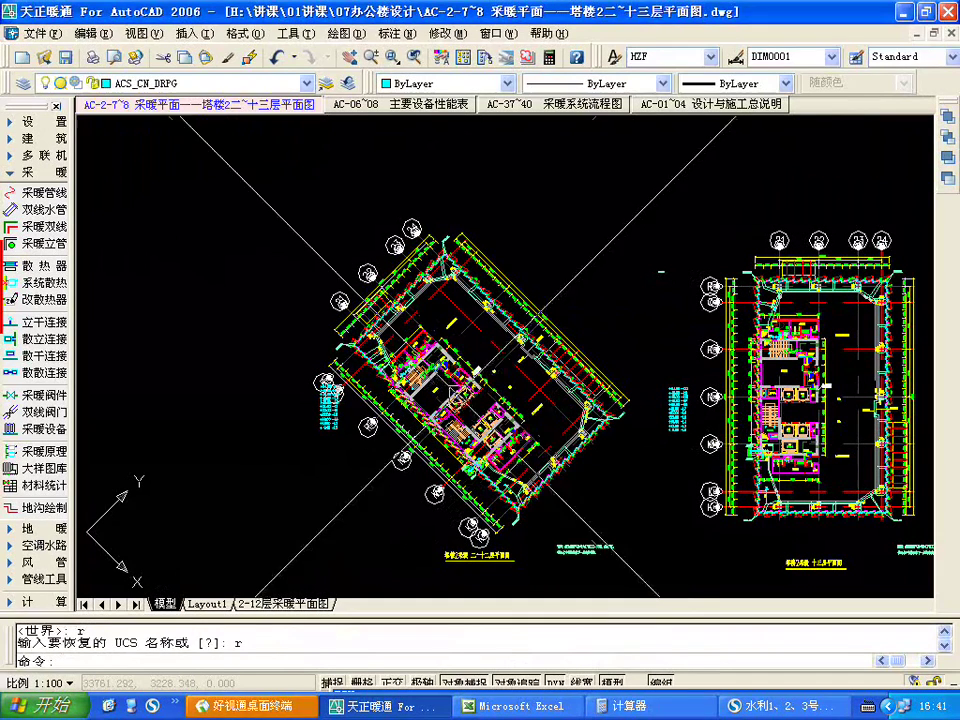
- Restore the saved UCS named l, aligned with the thirteenth-floor plan
key(Return)
key(Down)
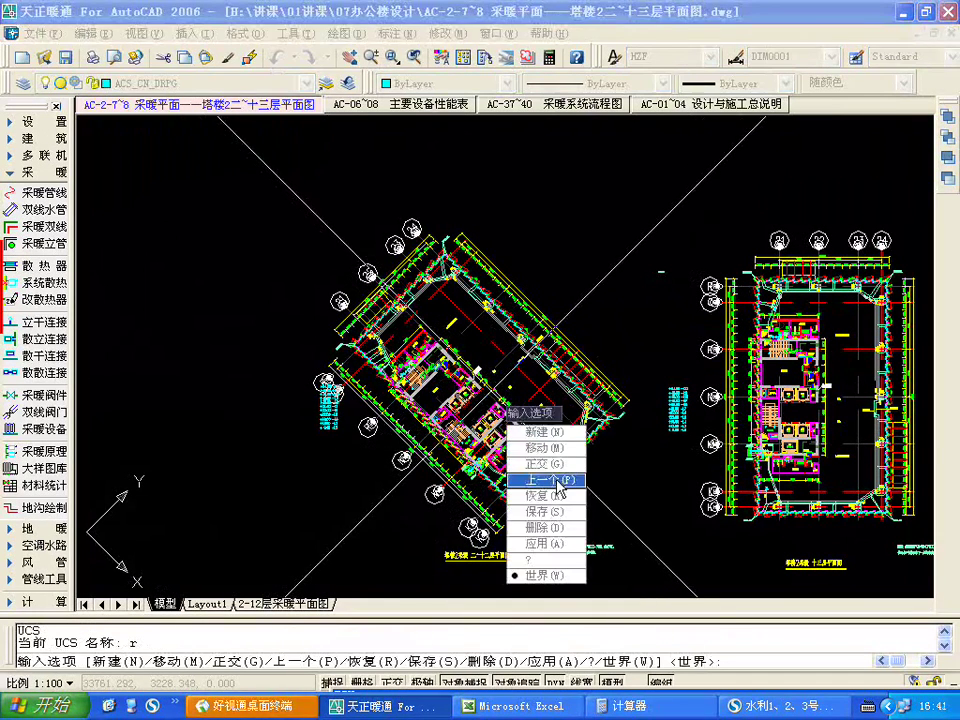
click(545, 495)
text(1)
key(Return)
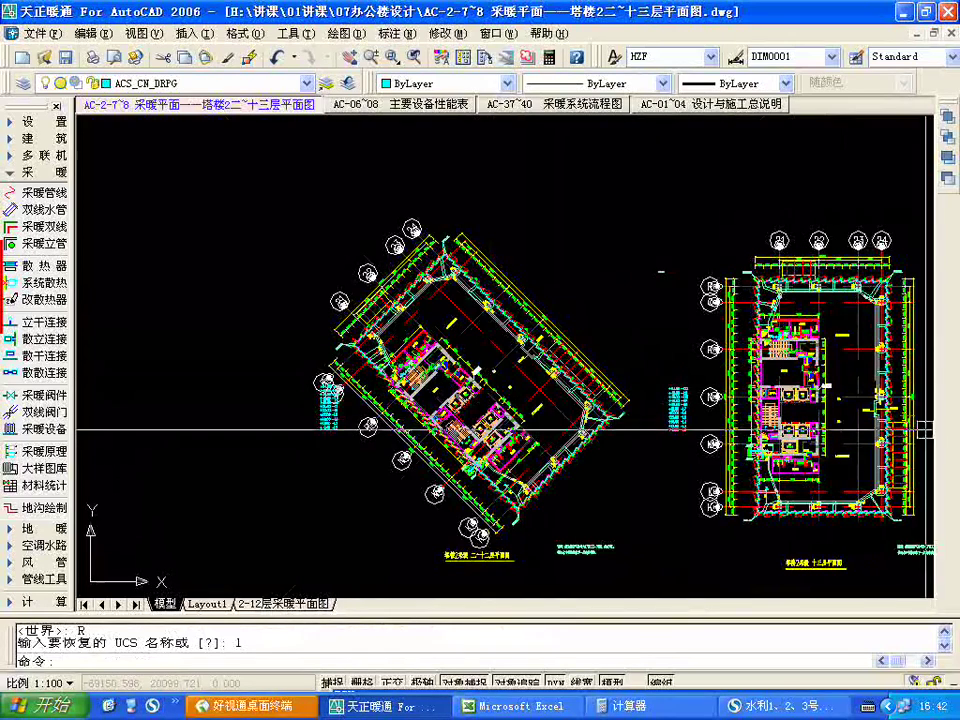
- Restore the UCS r again to work along the axes of the slanted second-to-twelfth-floor plan
scroll(504, 367, up, 3)
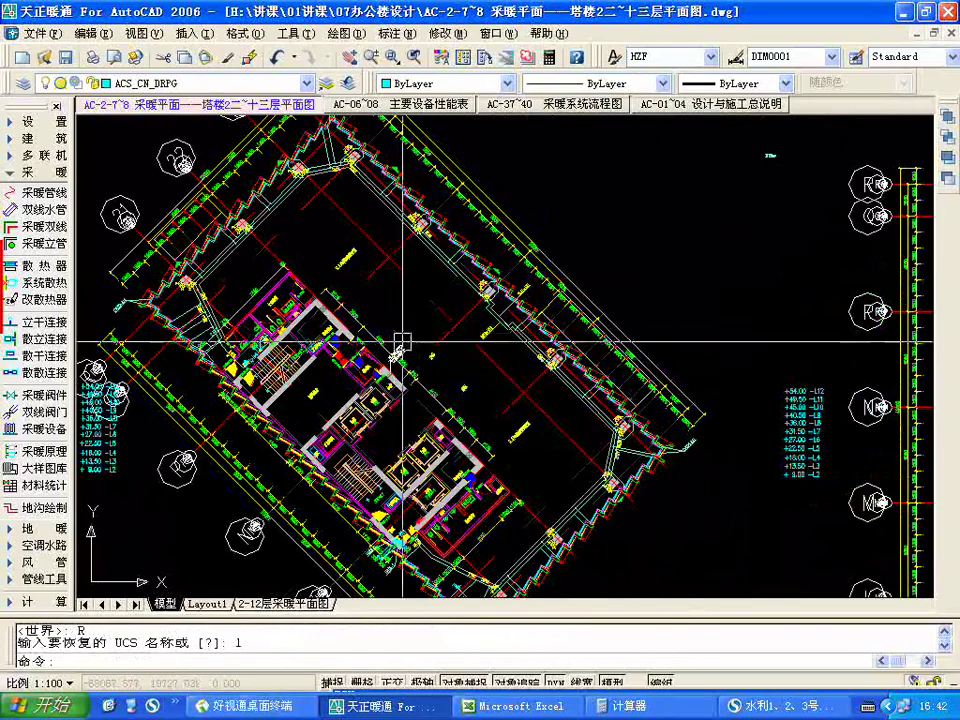
text(ucs)
key(Return)
text(r)
key(Return)
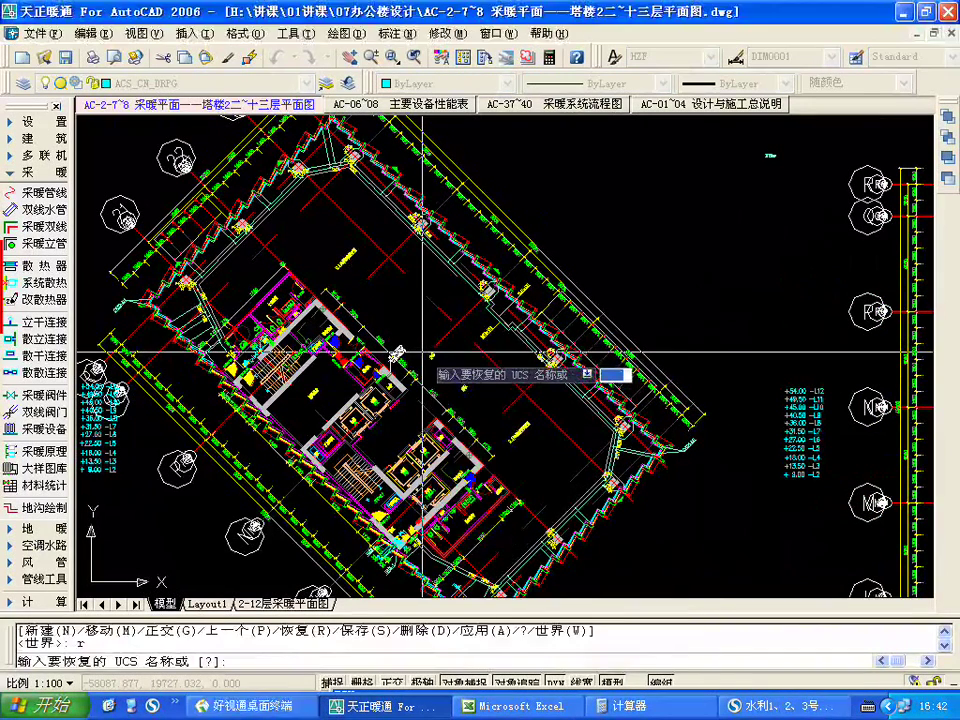
text(r)
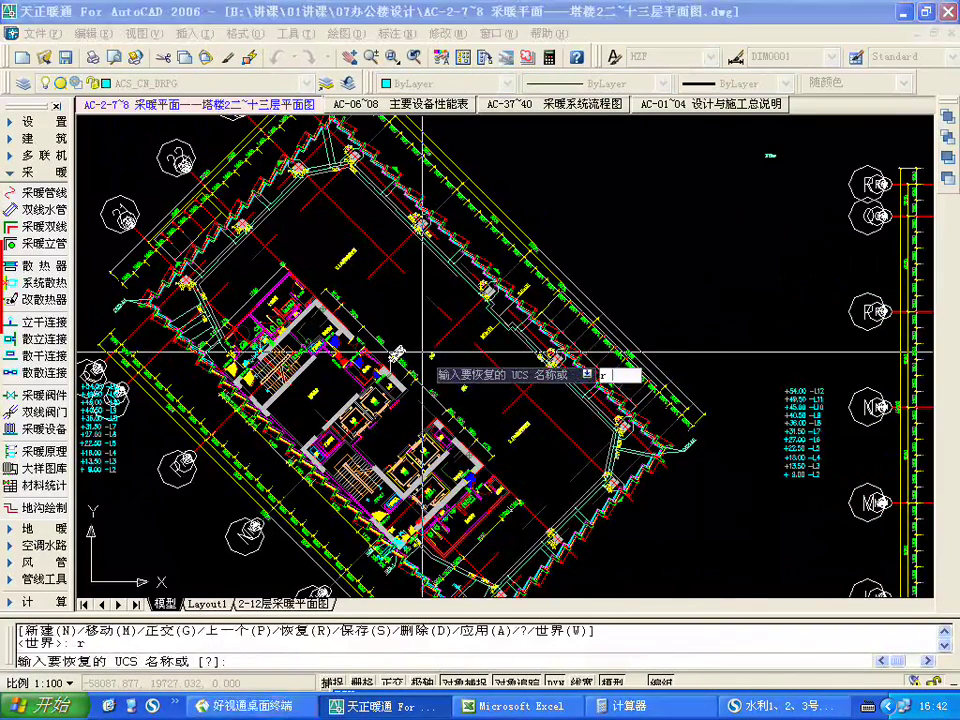
key(Return)
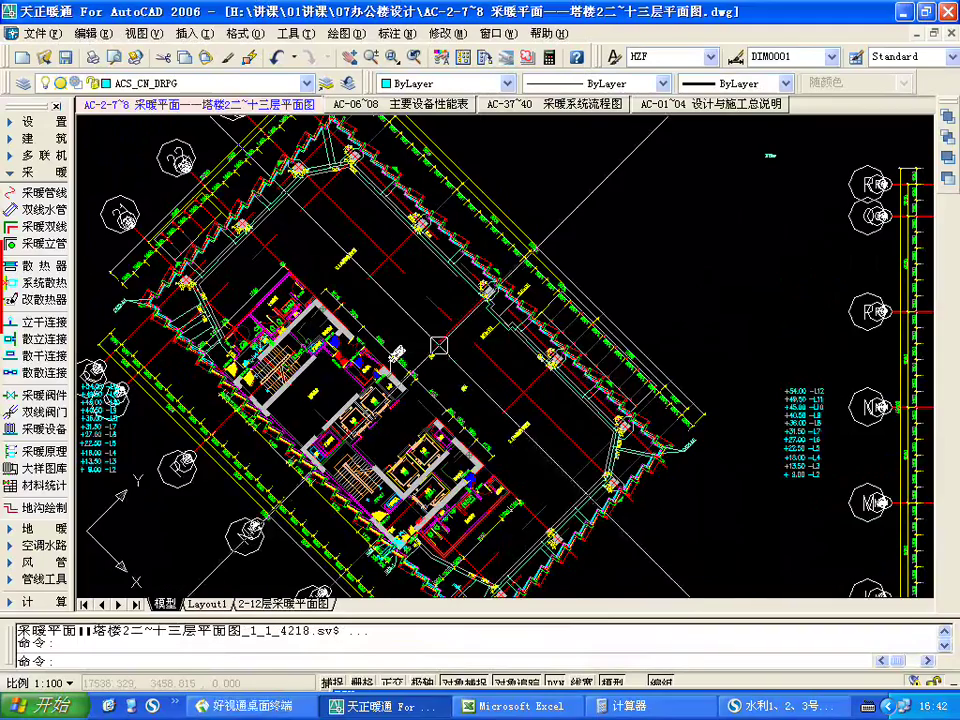
- Draw a chain of perpendicular line segments with Ortho on in the open office area of the slanted plan
text(l)
key(Return)
scroll(495, 405, up, 5)
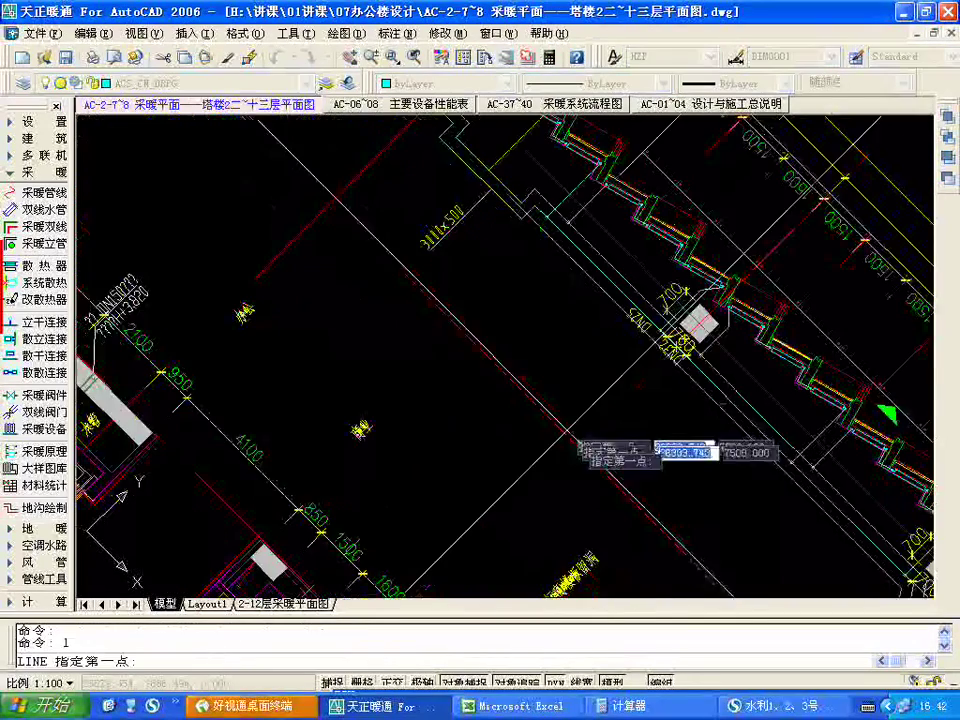
click(582, 445)
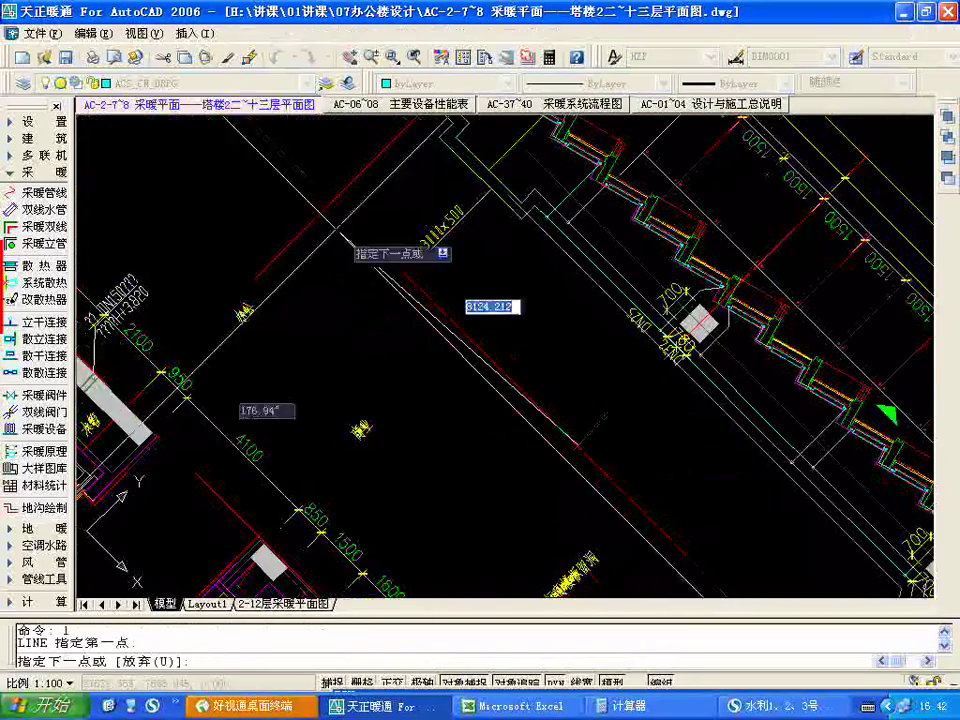
key(F8)
scroll(483, 345, down, 2)
scroll(348, 222, up, 2)
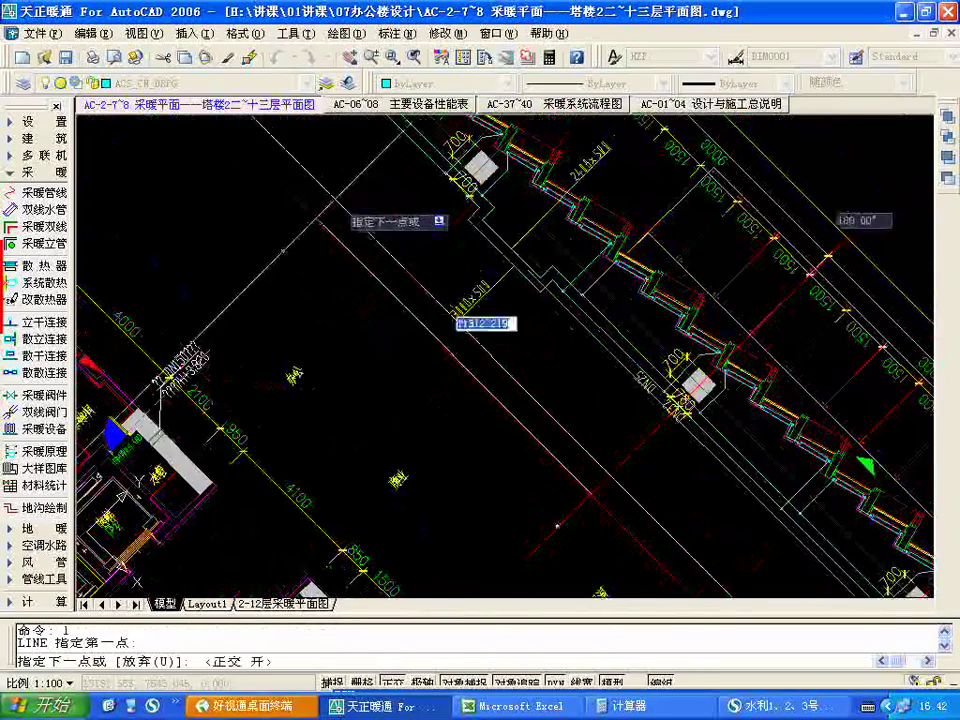
click(375, 382)
click(430, 415)
scroll(435, 416, down, 2)
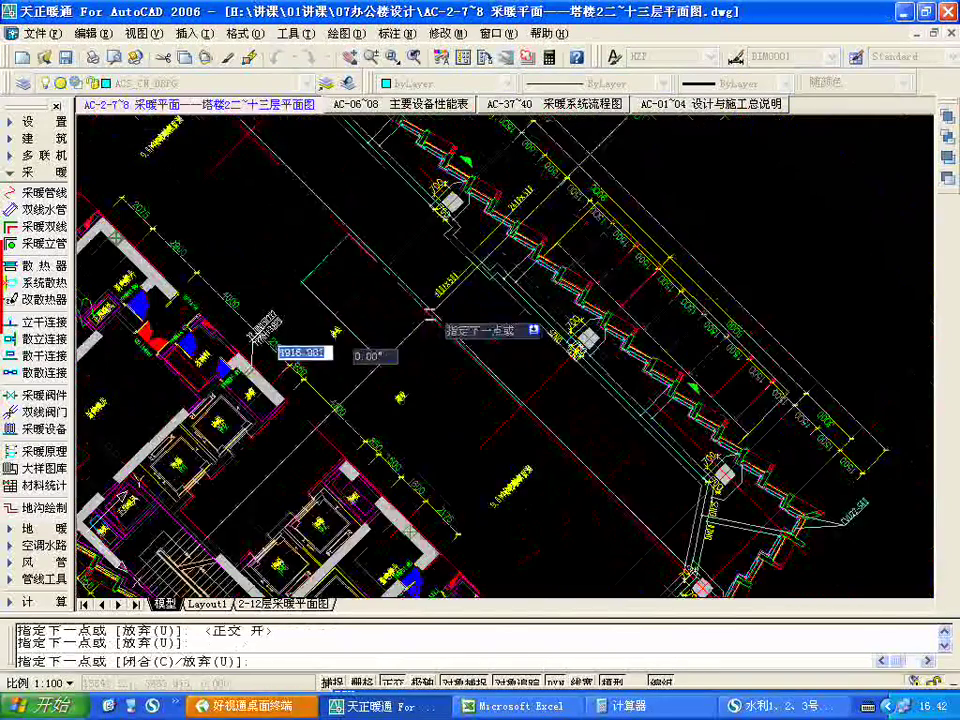
click(478, 460)
click(692, 375)
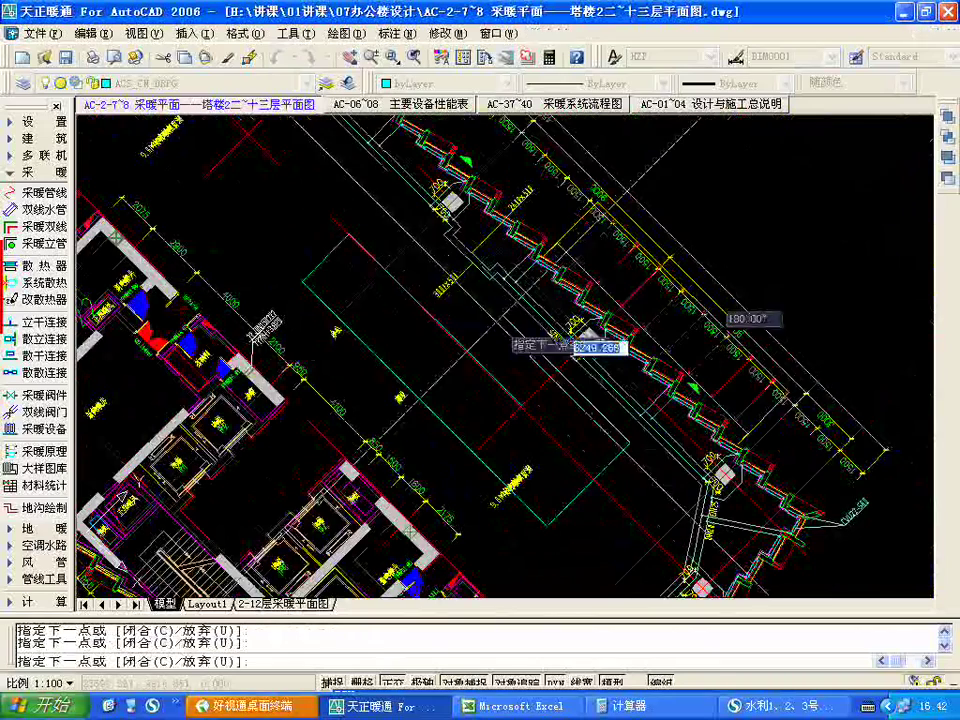
key(Return)
scroll(507, 334, down, 2)
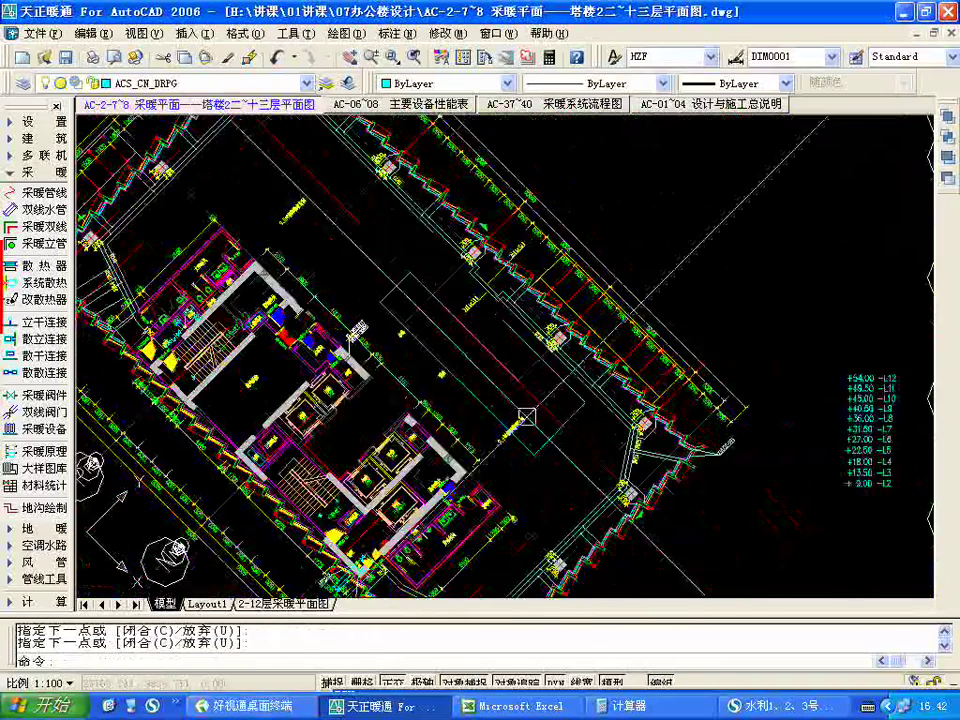
scroll(572, 474, down, 3)
scroll(606, 455, up, 5)
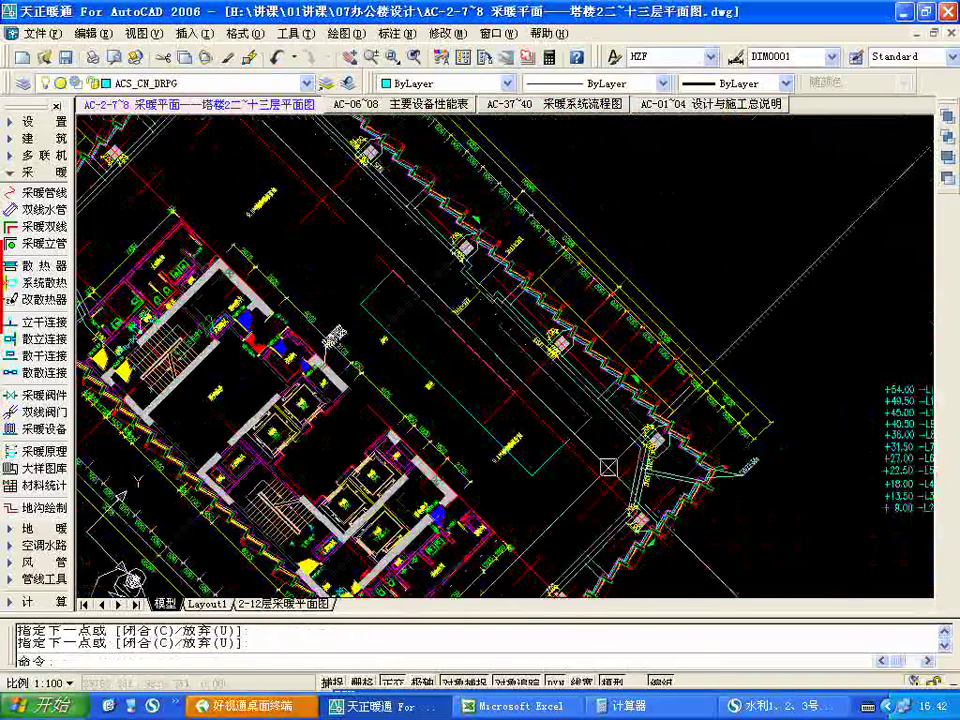
scroll(504, 326, down, 1)
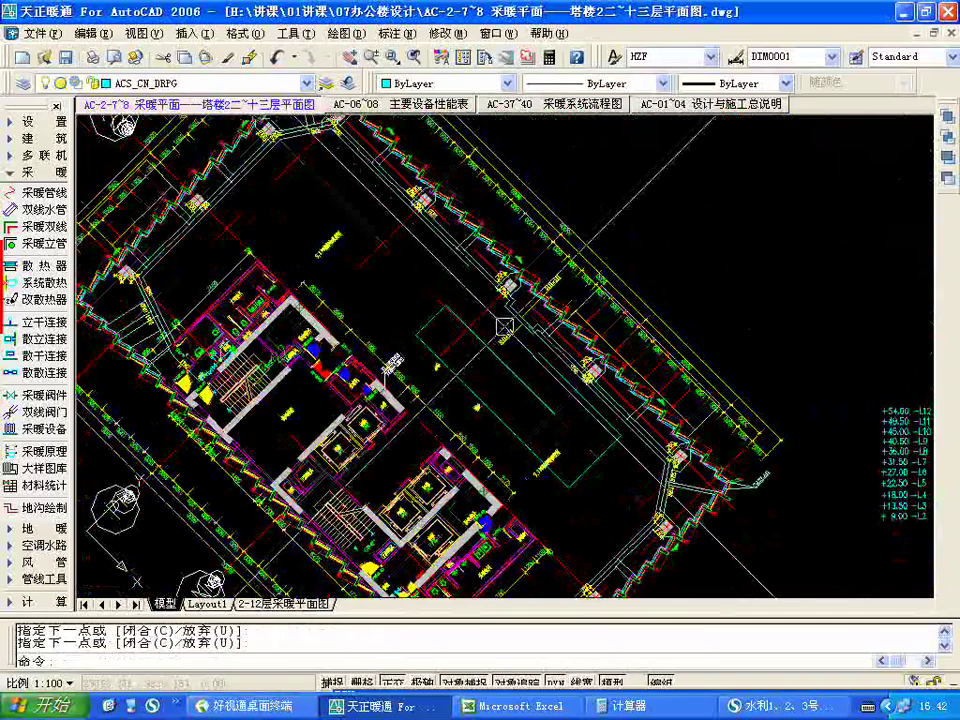
scroll(505, 326, up, 2)
text(l)
key(Return)
click(372, 196)
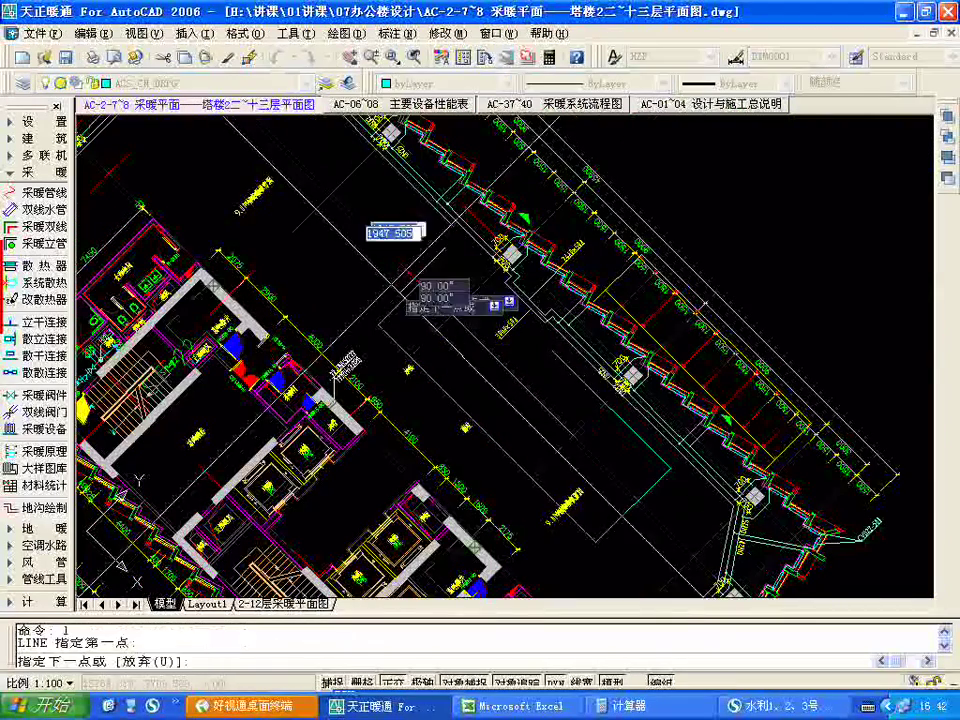
key(Escape)
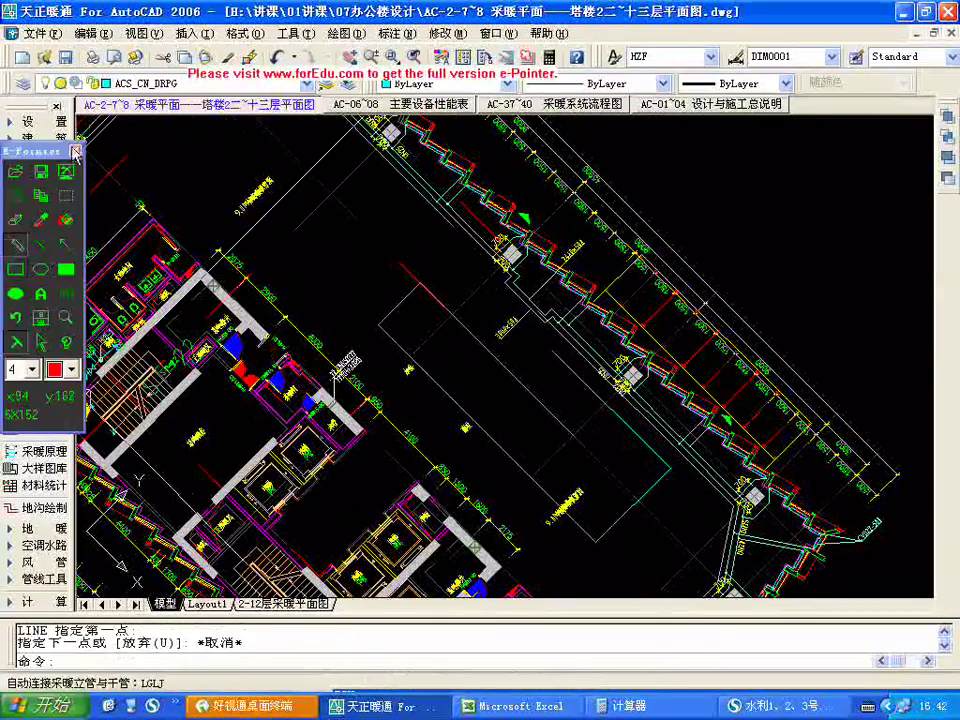
click(76, 150)
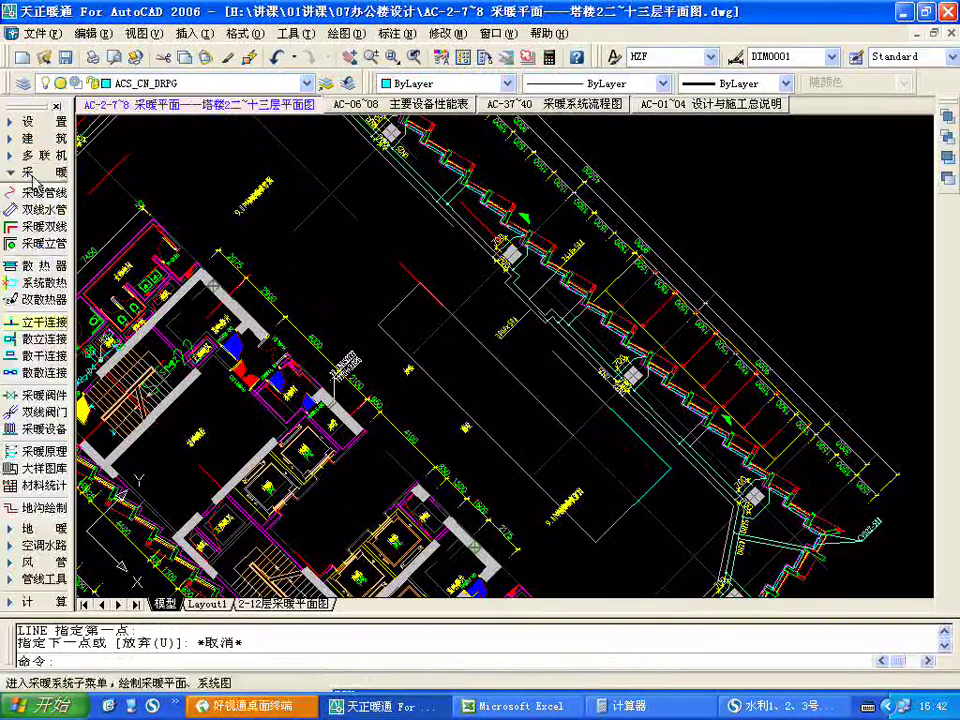
- Draw a stepped 630 x 250 mm rectangular return-air duct at 3 m elevation along the slanted plan's axes
click(38, 172)
click(45, 222)
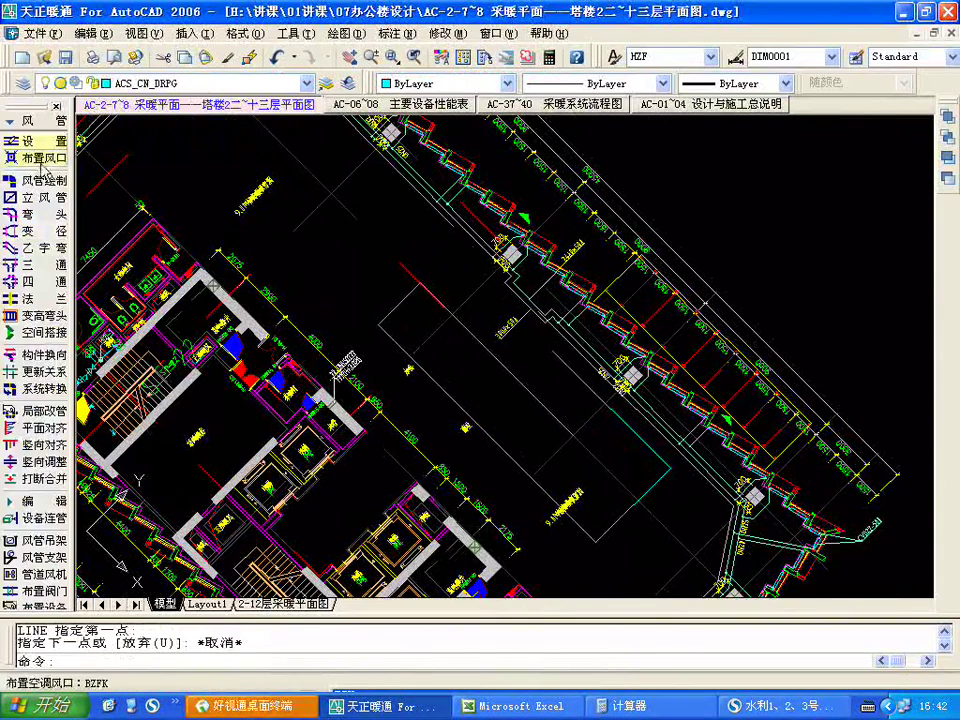
click(42, 190)
key(Return)
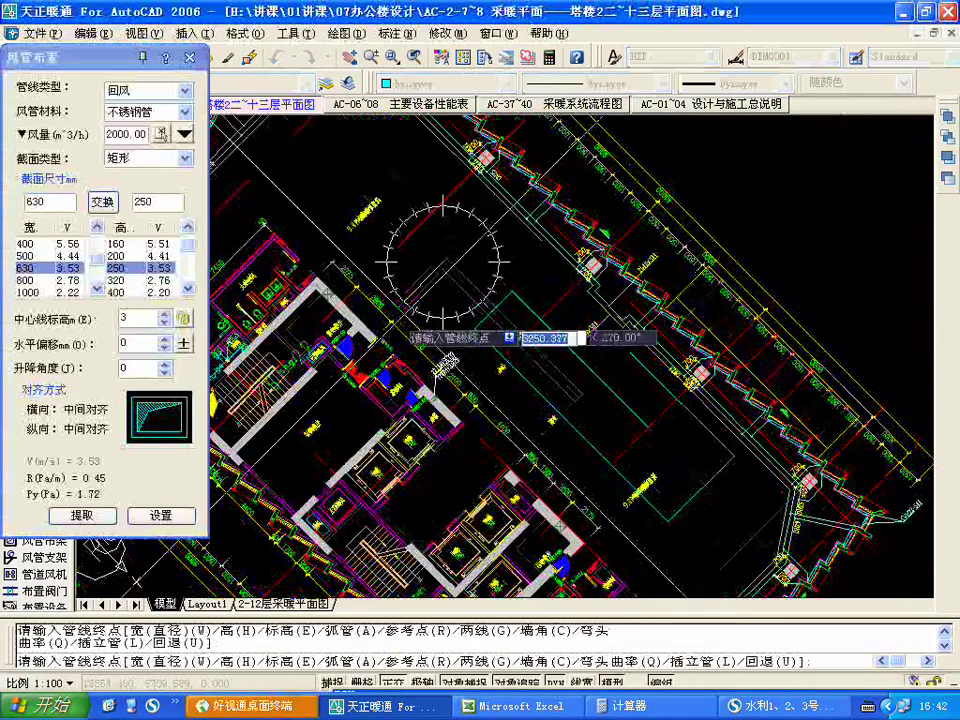
scroll(415, 345, up, 3)
scroll(516, 236, down, 3)
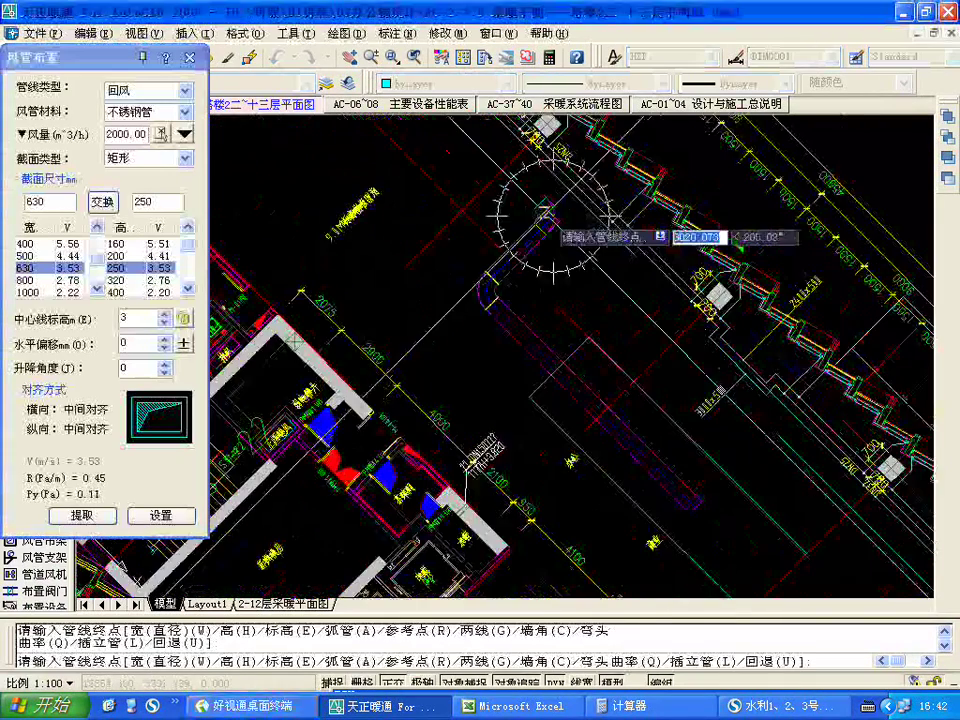
scroll(600, 420, up, 3)
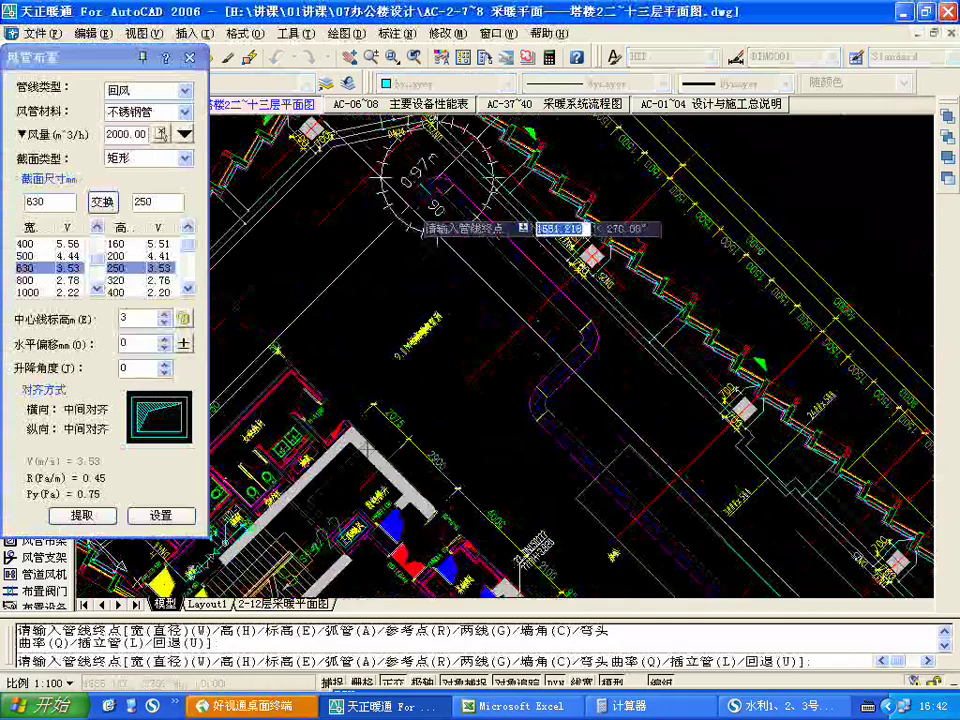
key(Return)
scroll(415, 215, down, 6)
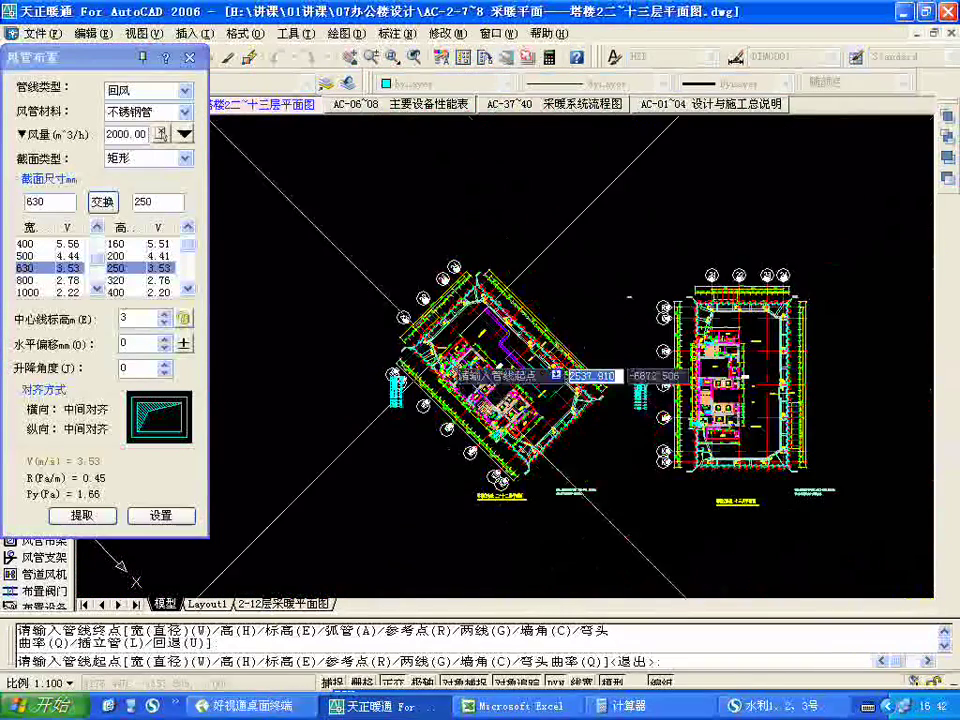
- Switch to the 好视通 meeting client and read back through the chat messages for student questions
click(248, 705)
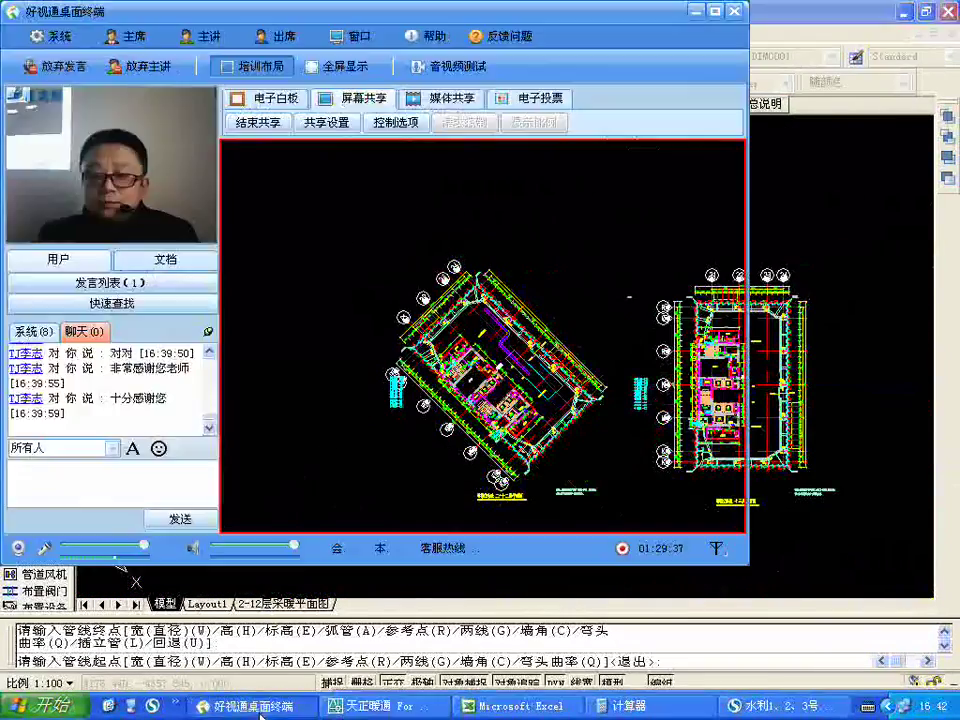
click(208, 332)
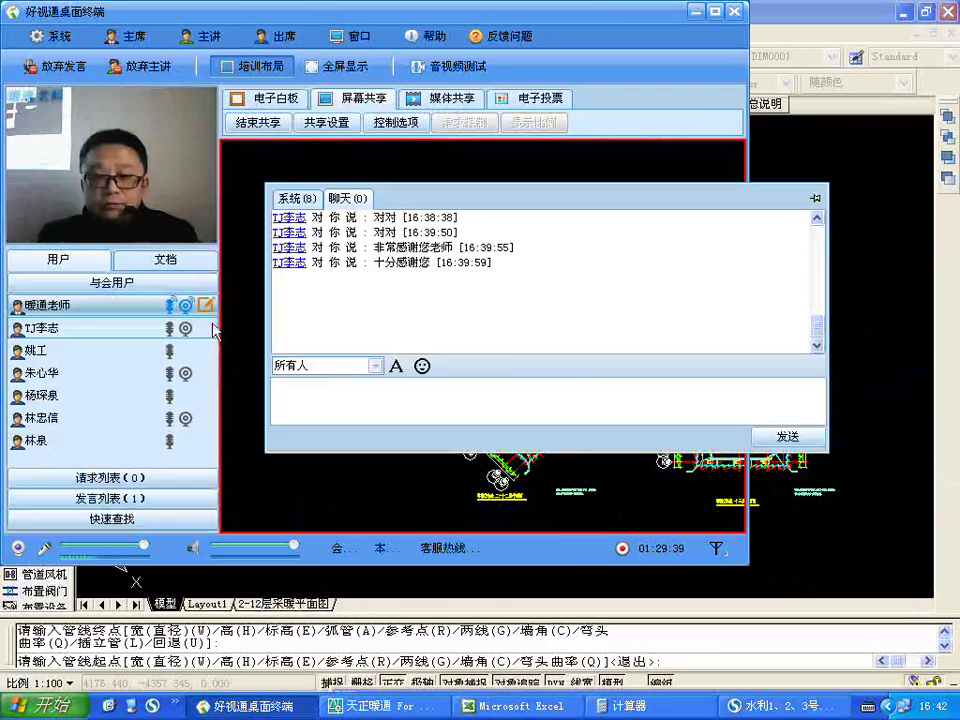
scroll(563, 291, up, 3)
scroll(563, 291, down, 1)
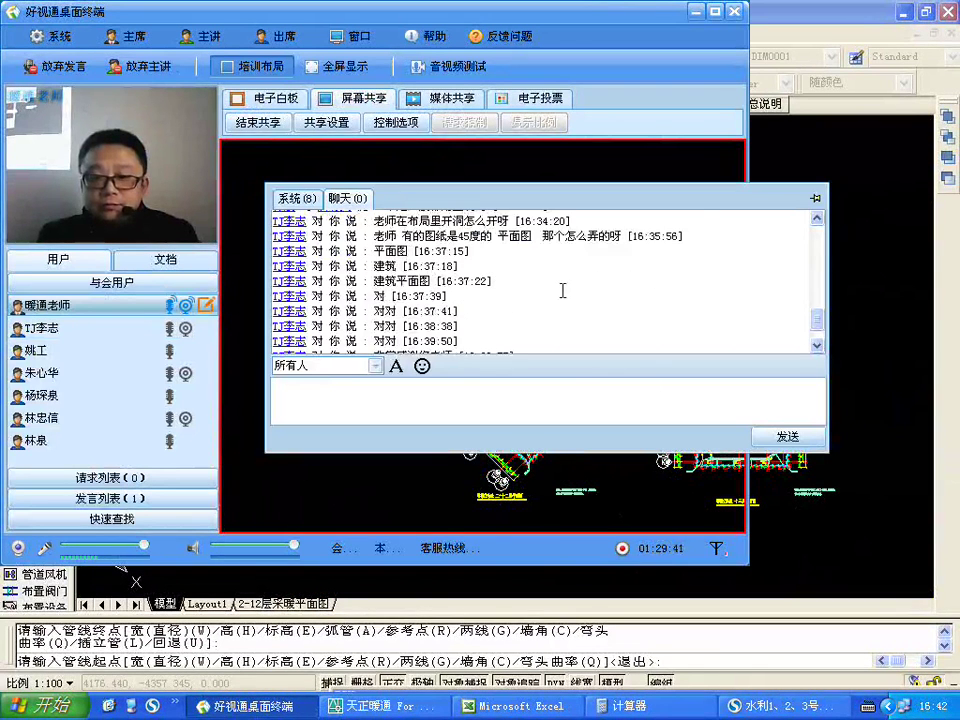
click(815, 198)
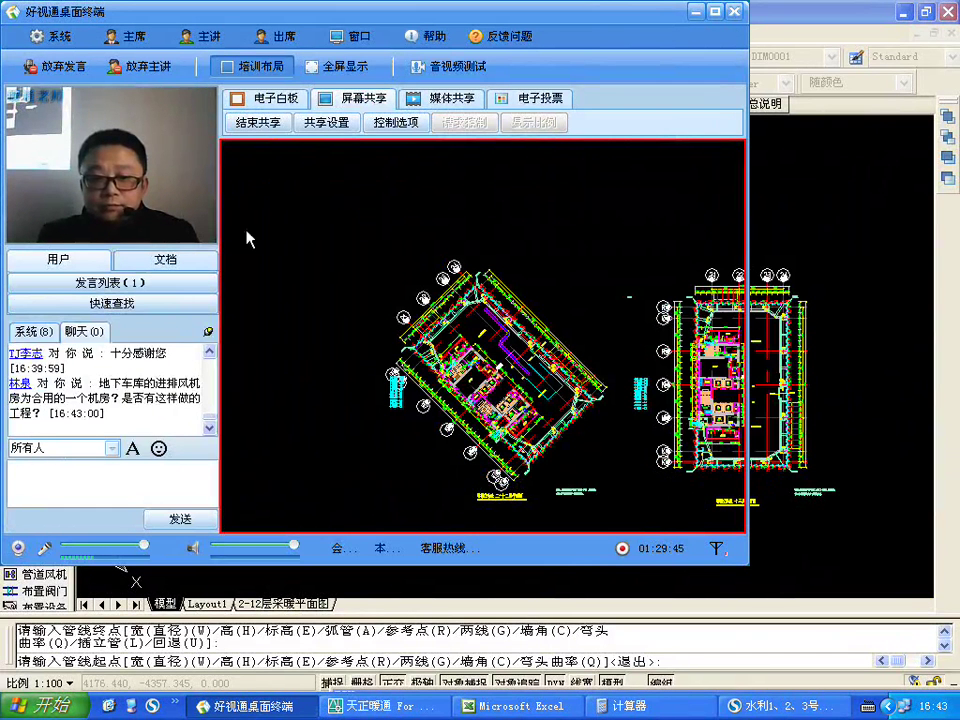
- Check the newest meeting chat messages, return to the AutoCAD drawing and end the duct drawing command
click(208, 331)
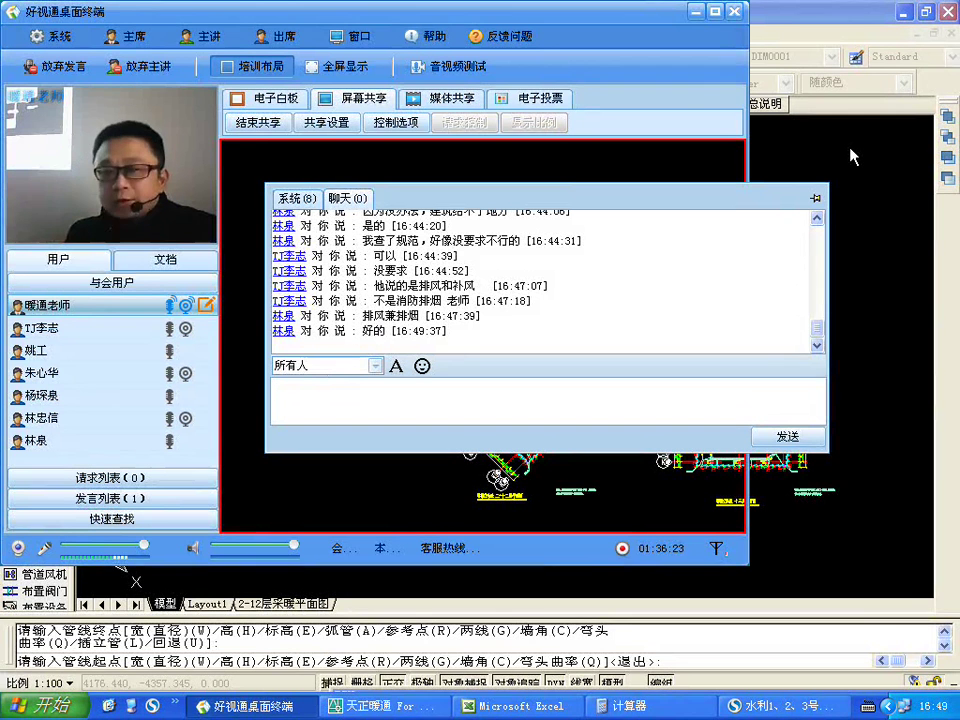
click(785, 14)
click(816, 198)
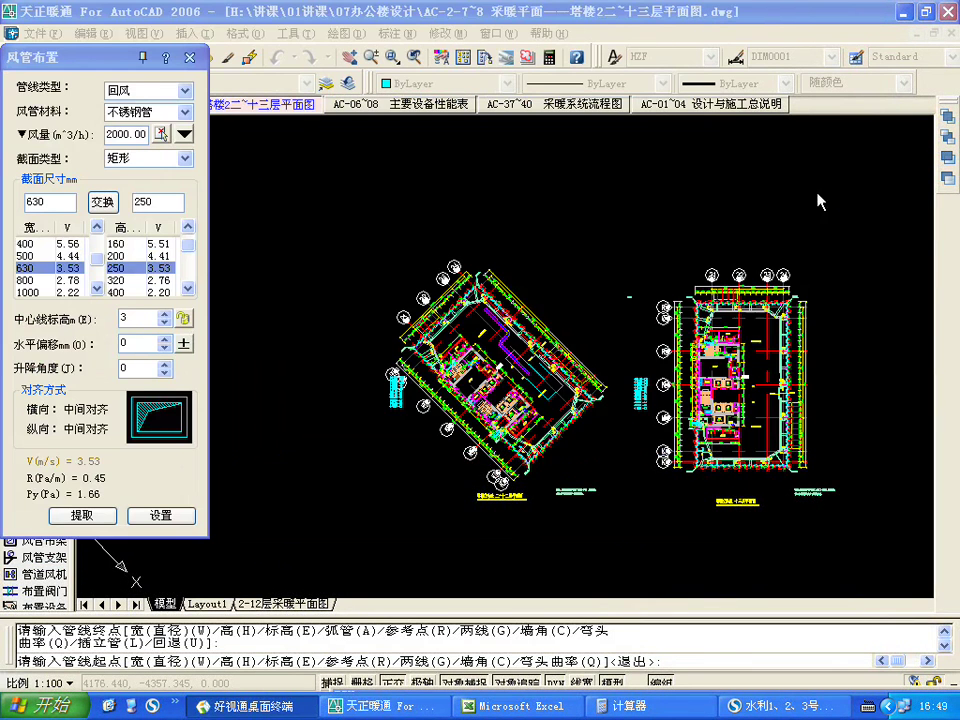
key(Escape)
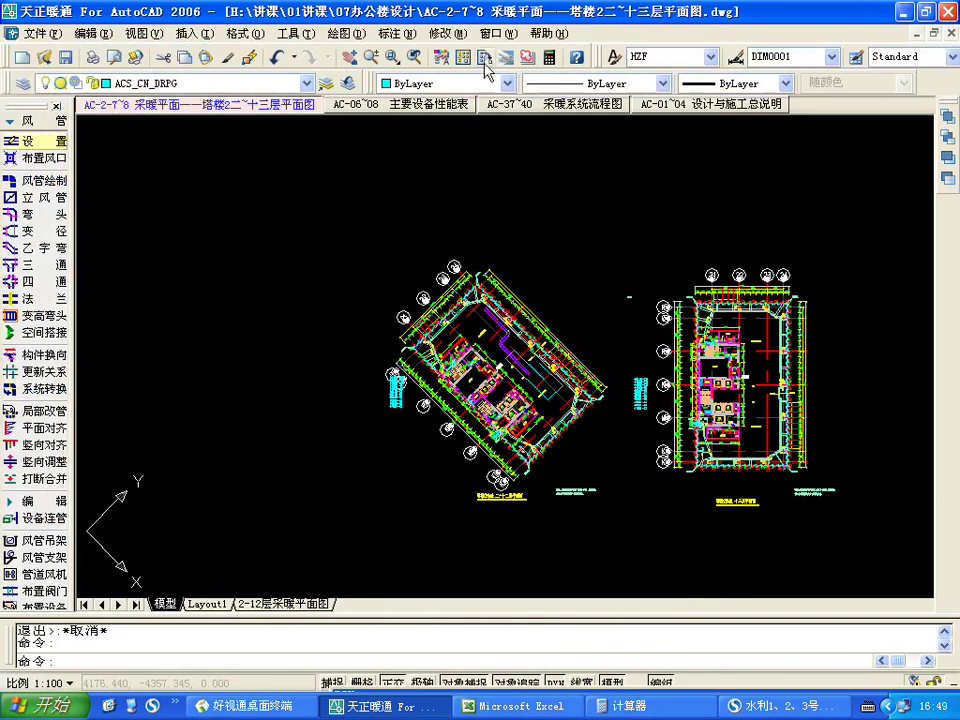
- Close all four open drawings, from the 采暖平面 plan to 主要设备性能表, discarding their changes
click(947, 12)
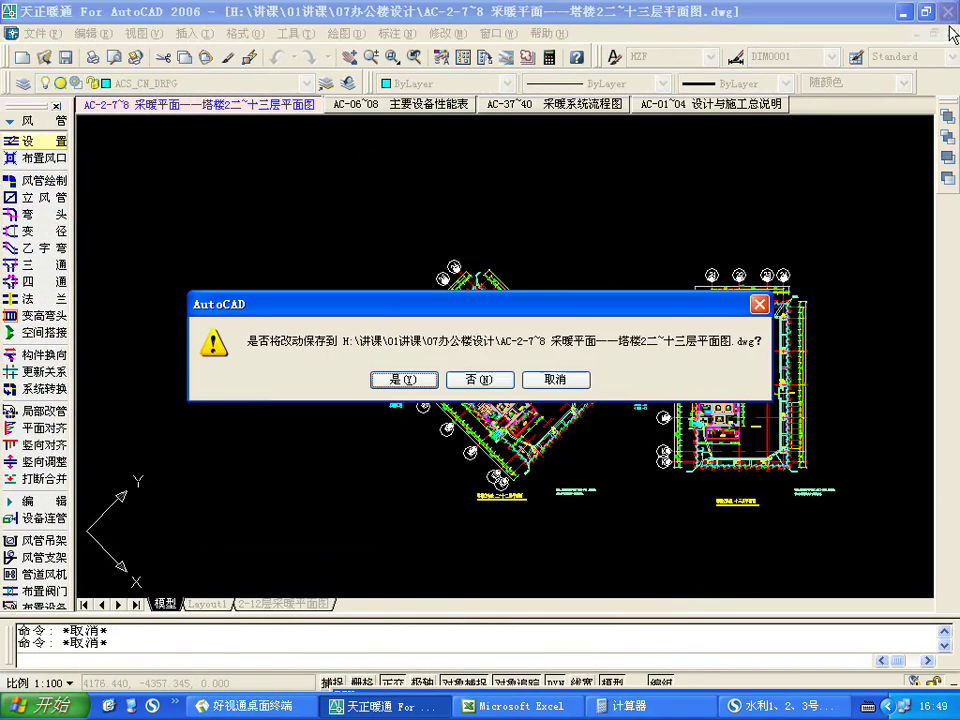
click(480, 380)
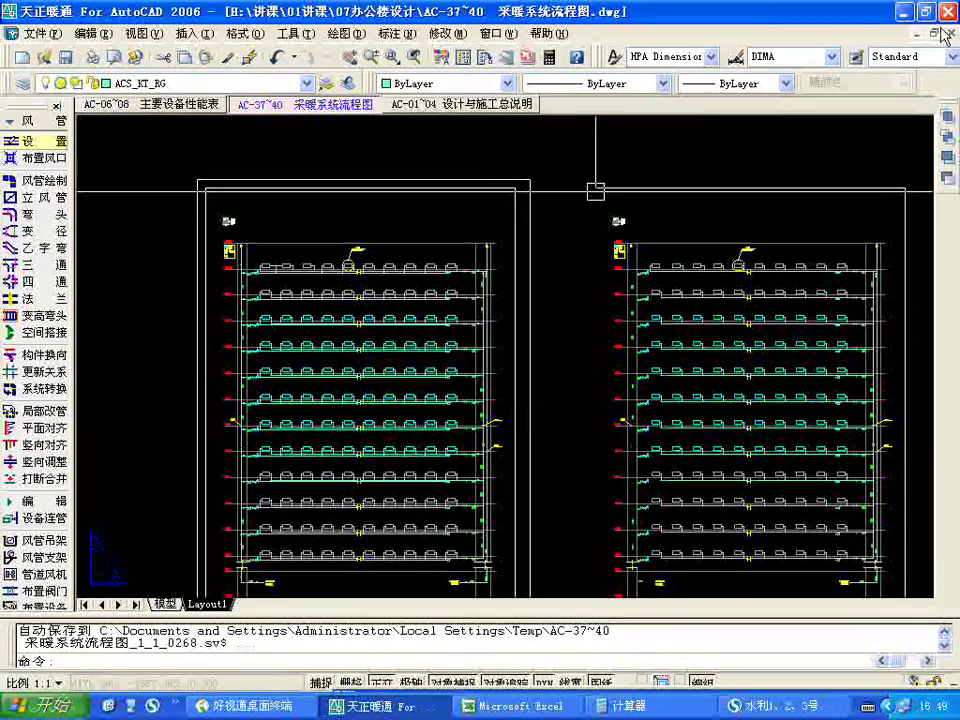
click(949, 34)
click(484, 379)
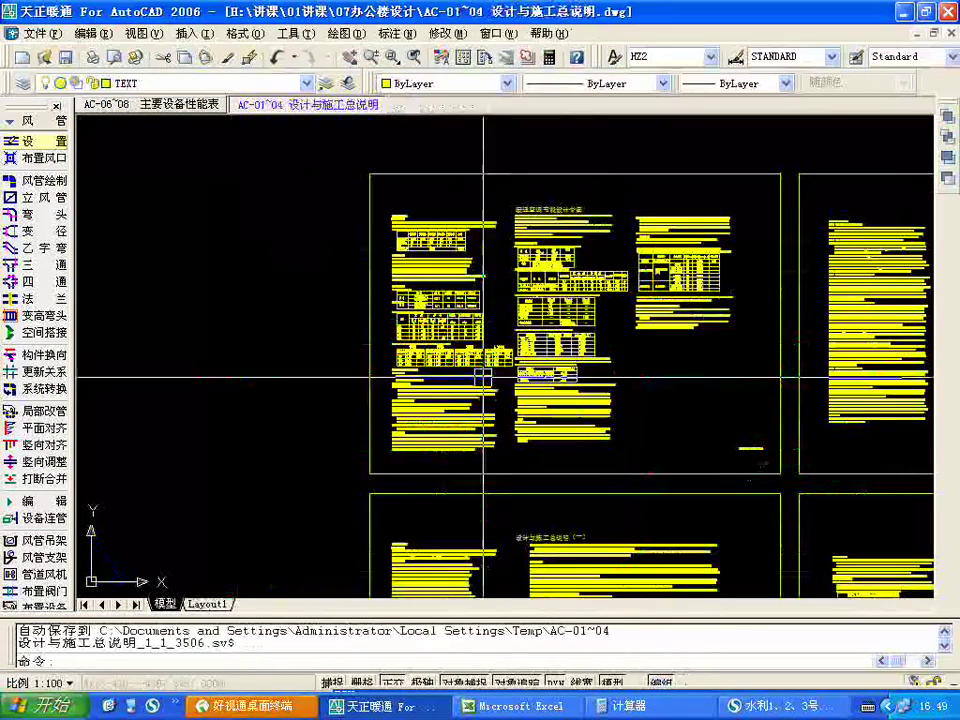
click(949, 34)
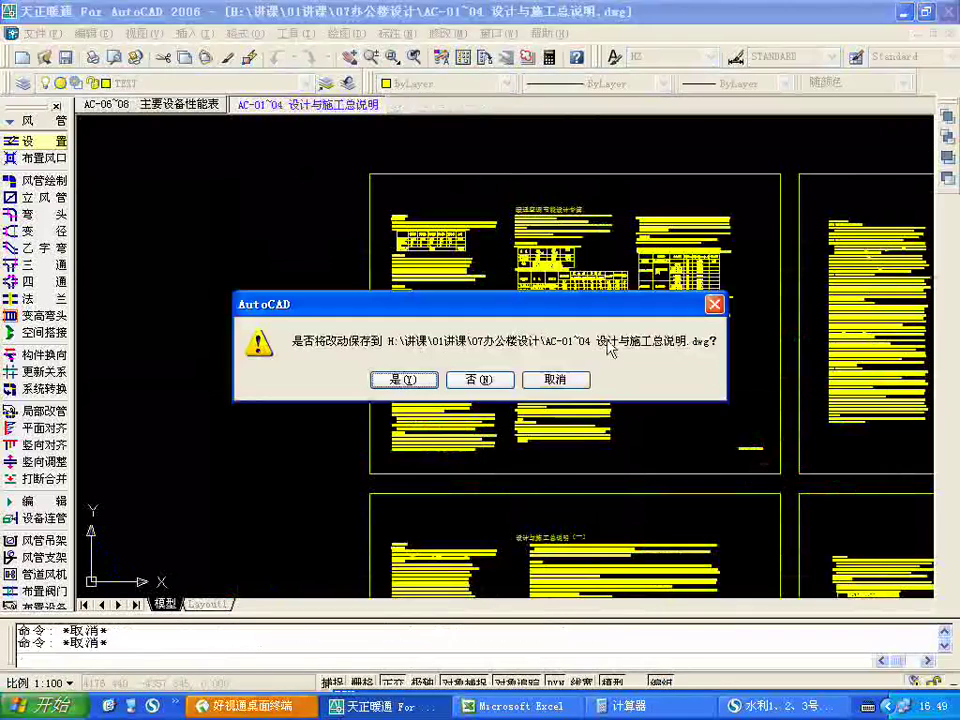
click(510, 380)
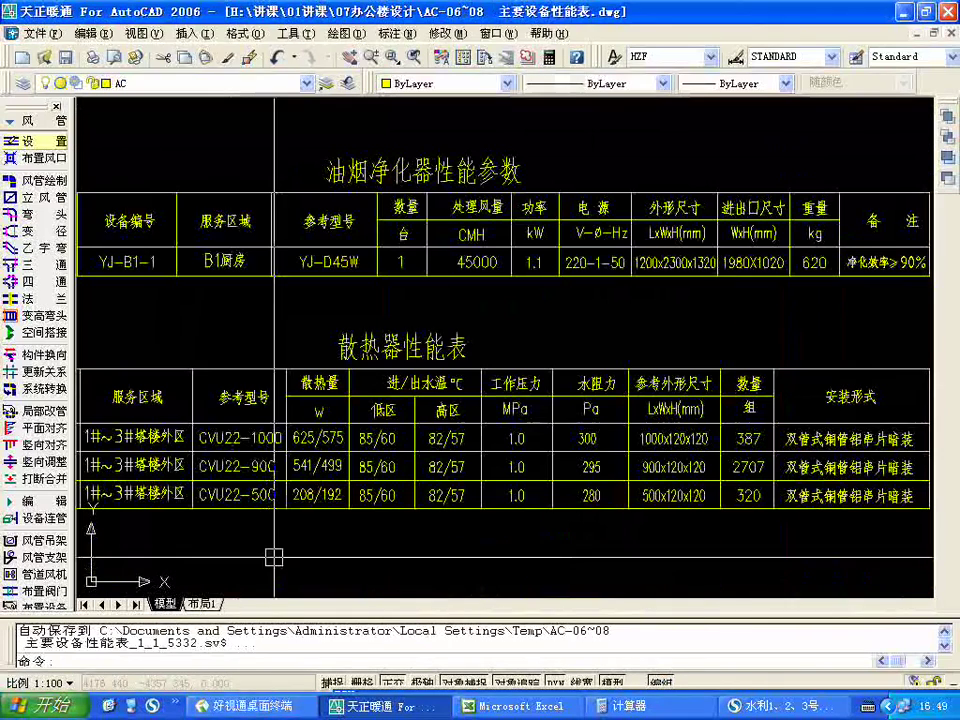
click(949, 34)
click(480, 380)
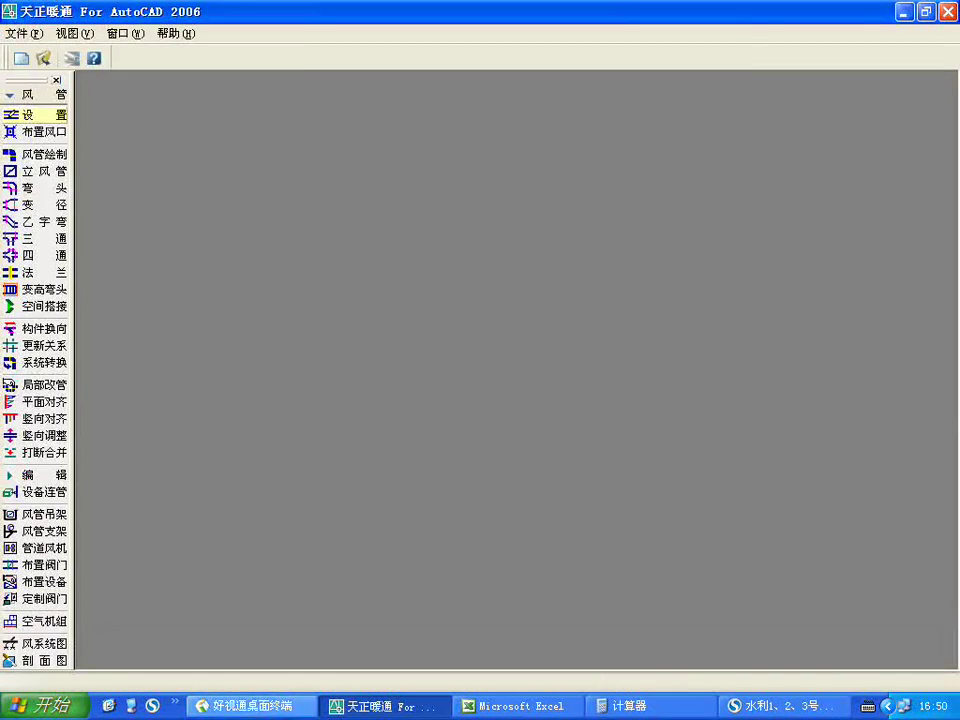
- Switch to the 好视通 meeting client, read the newest chat messages and minimise its window
click(262, 712)
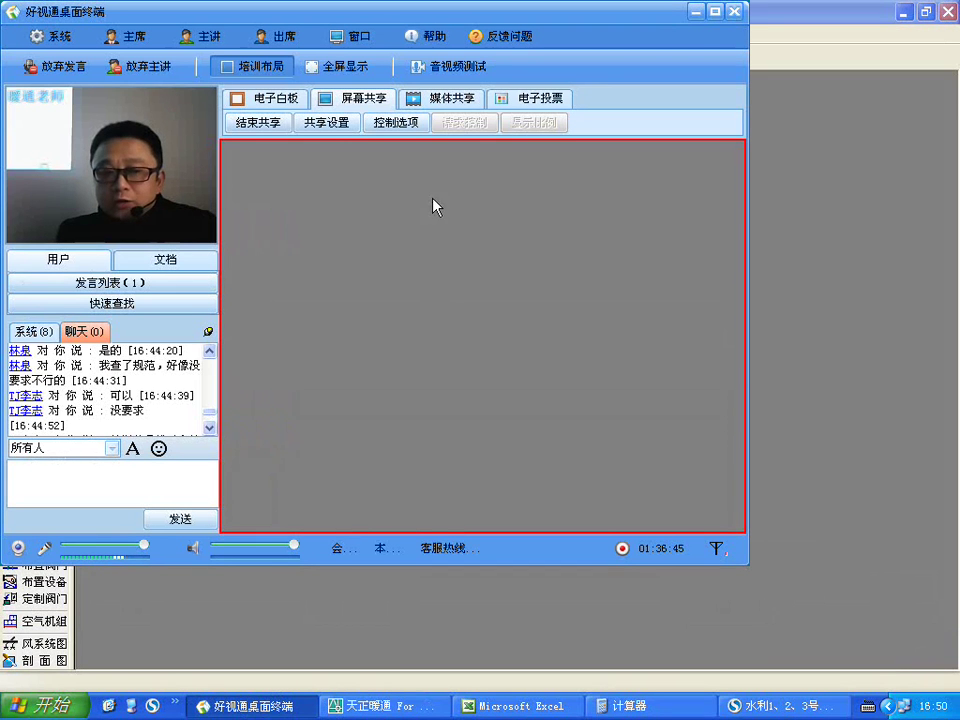
drag(208, 417, 212, 435)
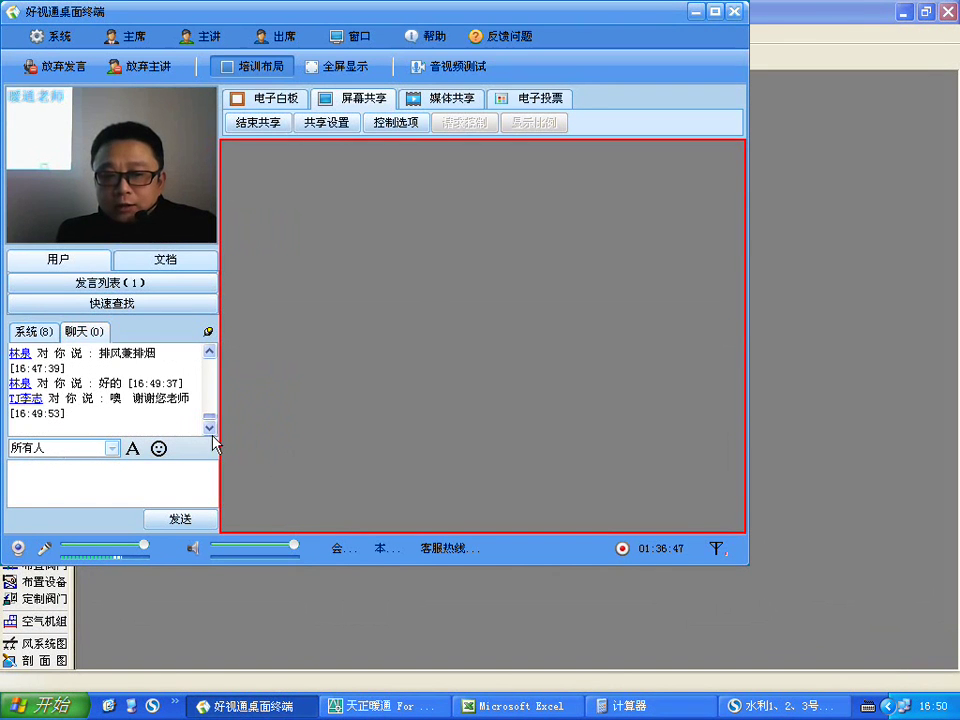
click(697, 12)
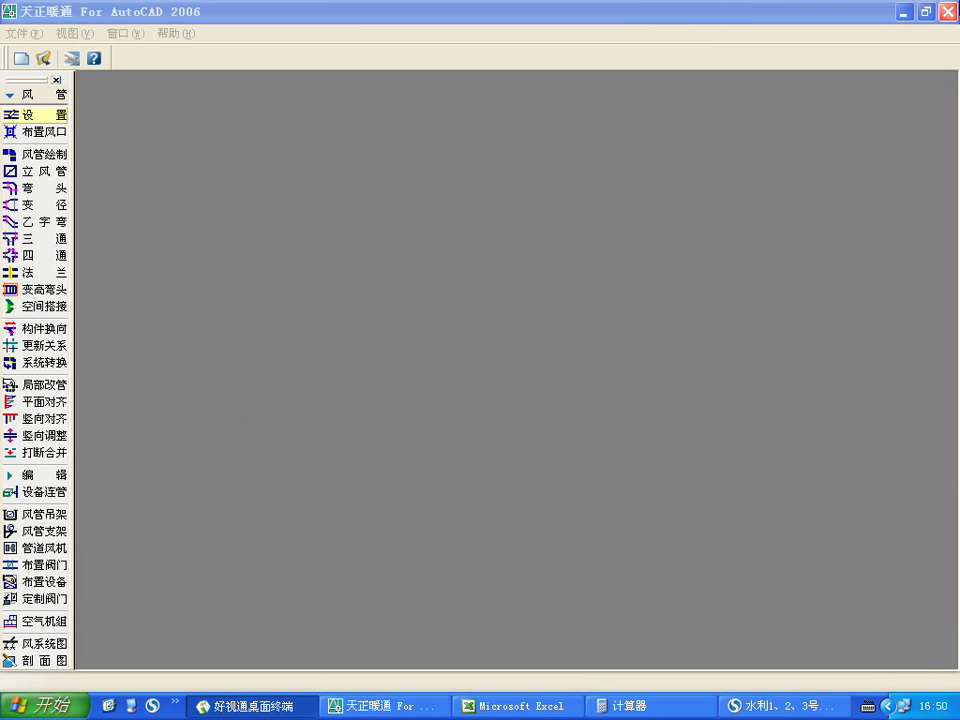
click(948, 12)
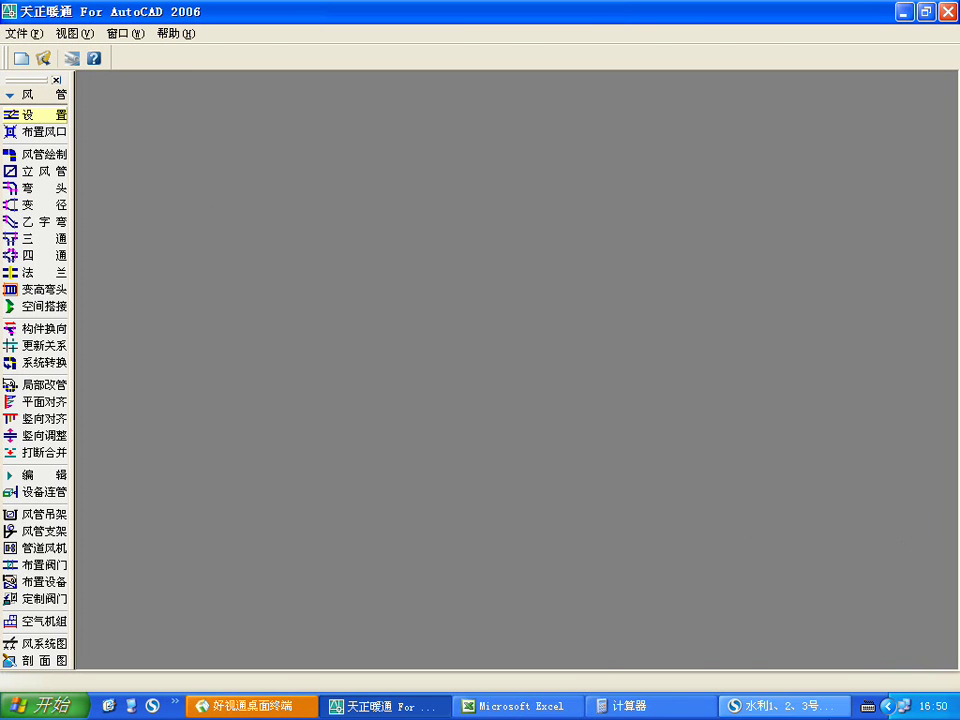
- Switch to the Sogou browser, close the two old 图框尺寸 tabs and open the Baidu search page from the navigation site
click(815, 705)
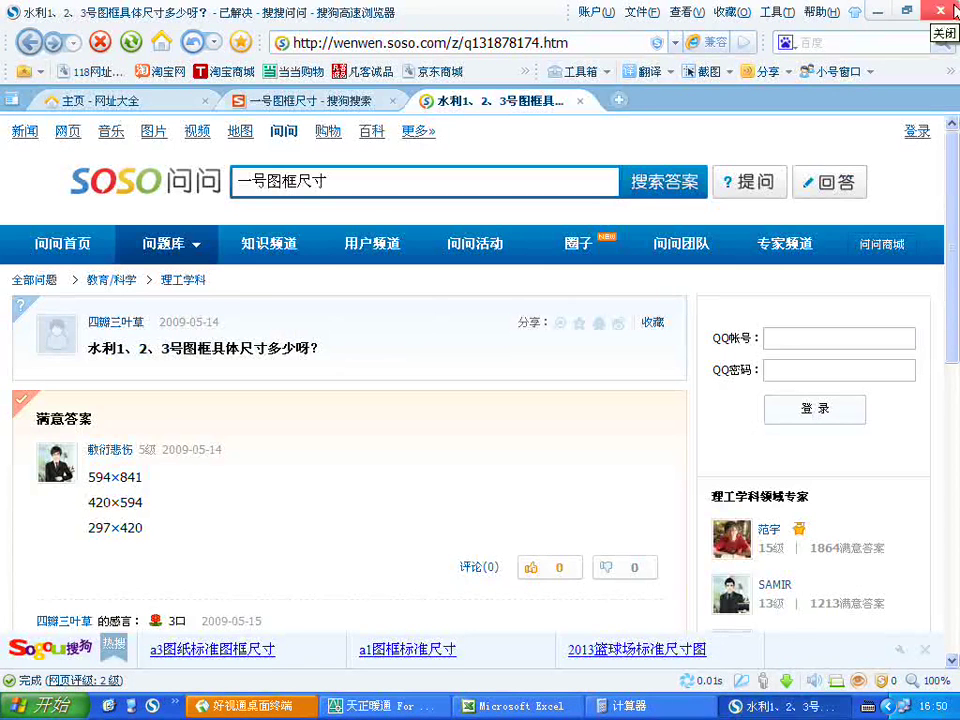
click(582, 101)
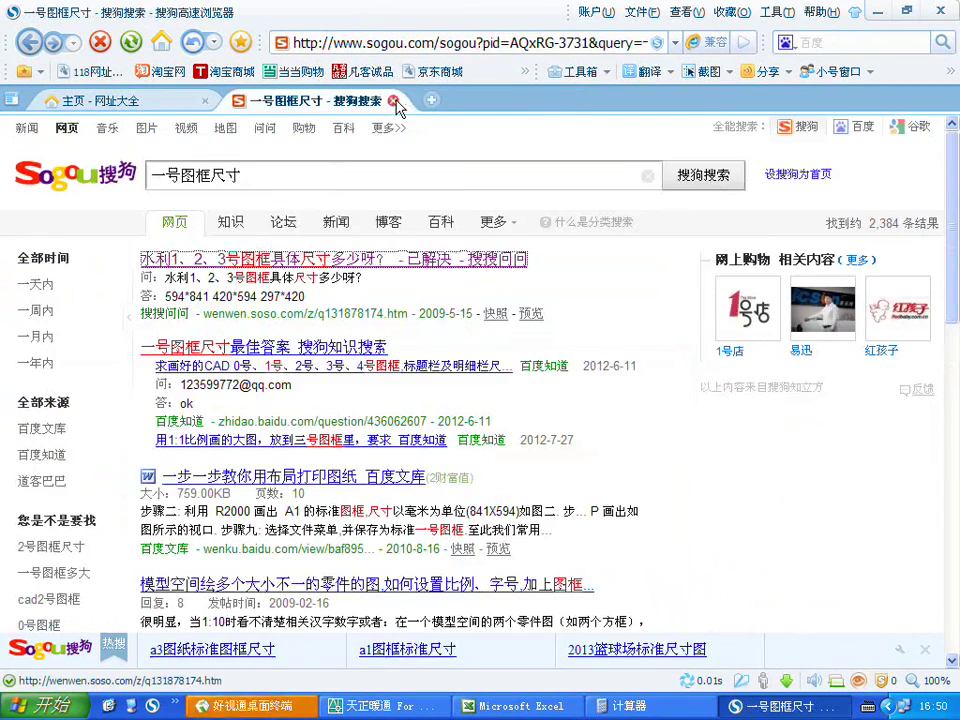
click(394, 101)
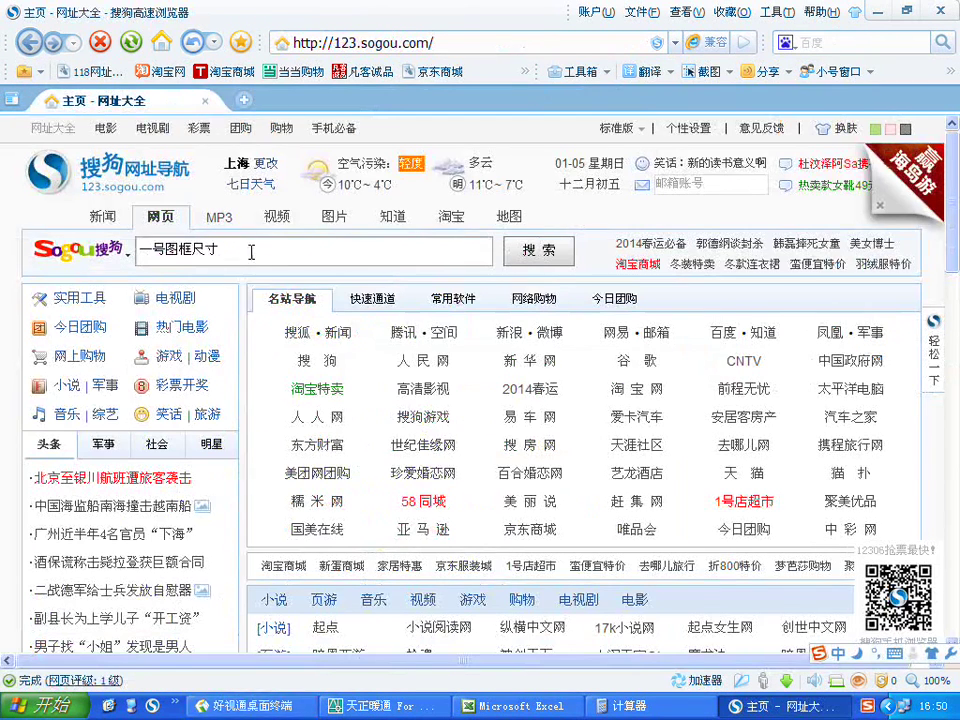
click(722, 330)
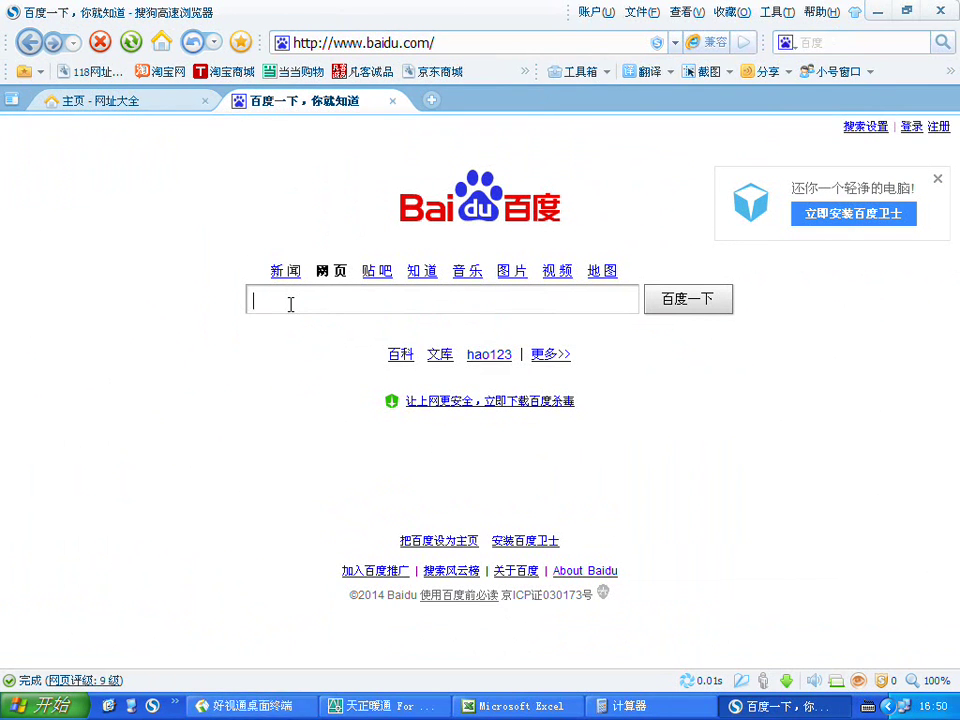
text(p)
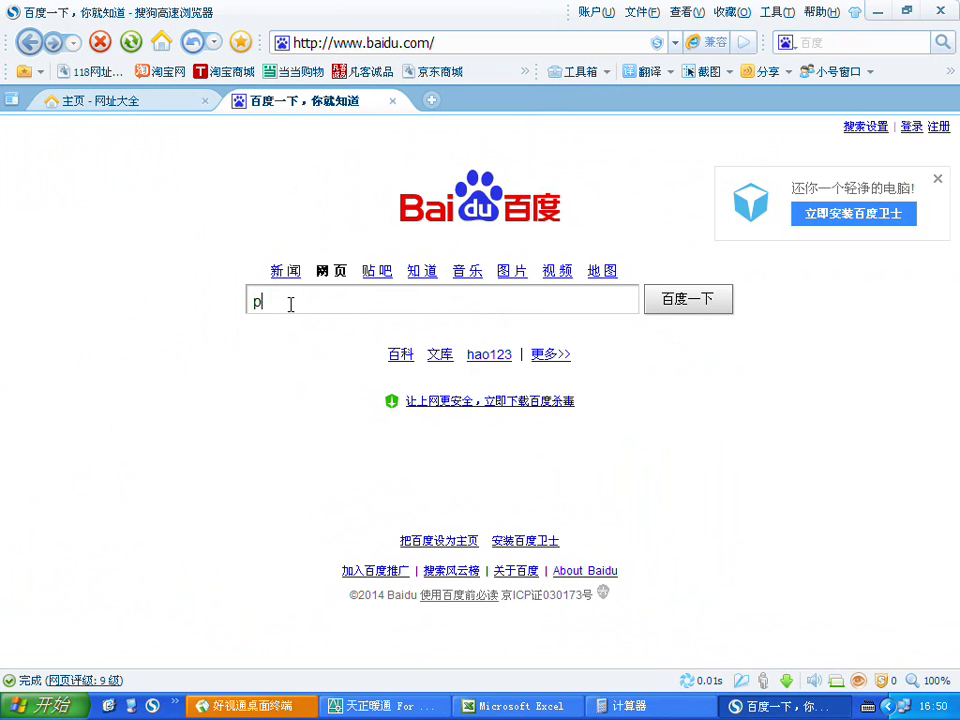
text(aiyan)
key(BackSpace)
key(BackSpace)
key(BackSpace)
key(BackSpace)
key(BackSpace)
key(BackSpace)
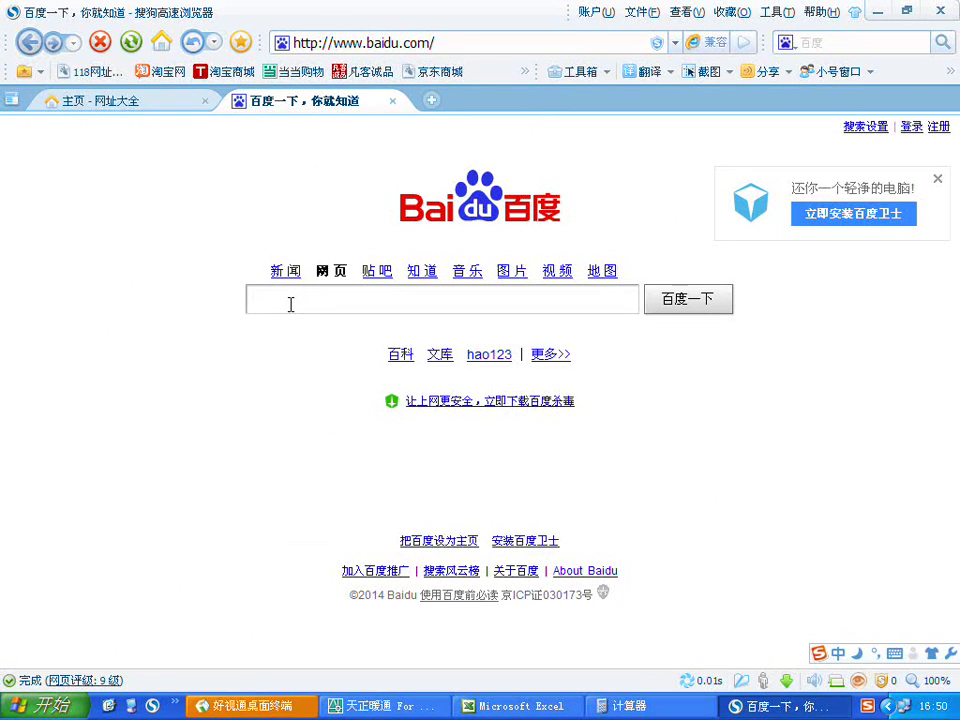
- Begin the Baidu search query with 排烟风机和补风机能否放在
text(paiyanfengj)
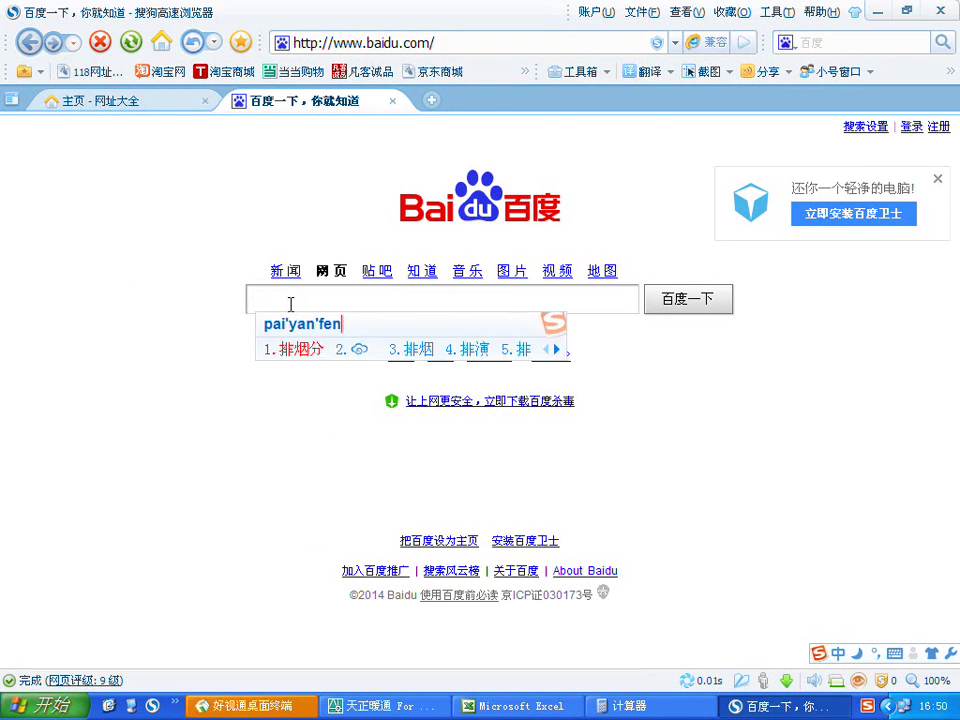
key(space)
text(h)
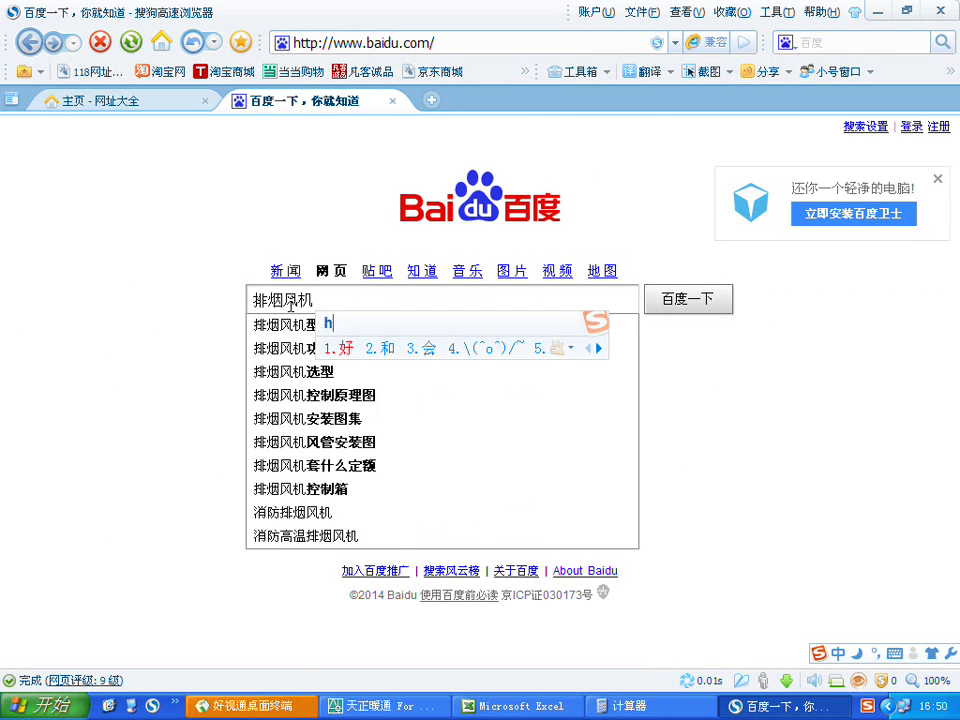
text(2)
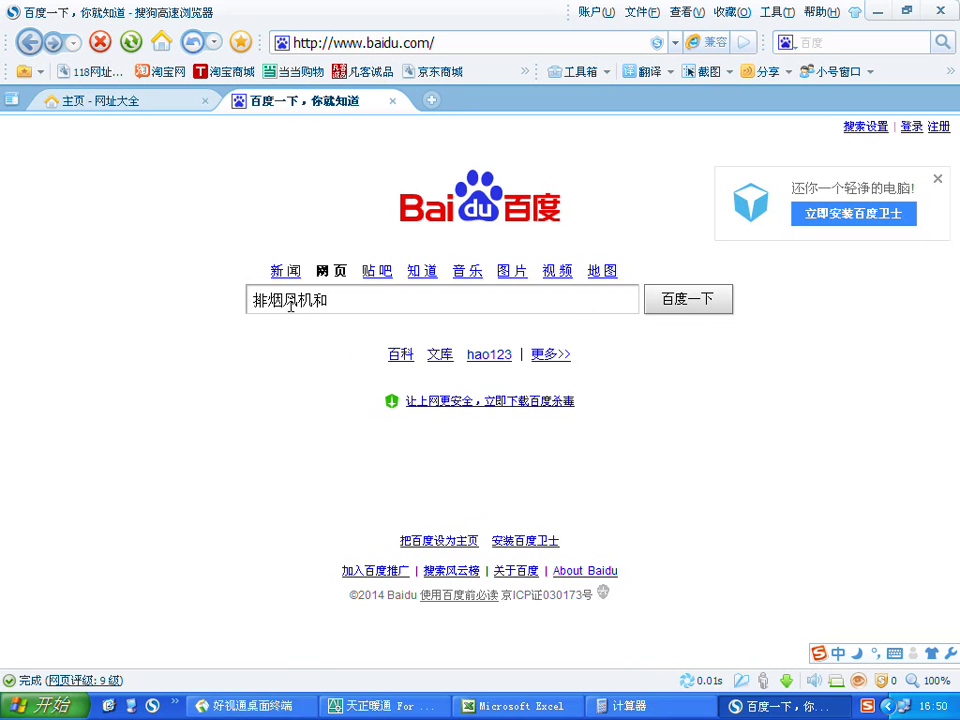
text(bufen)
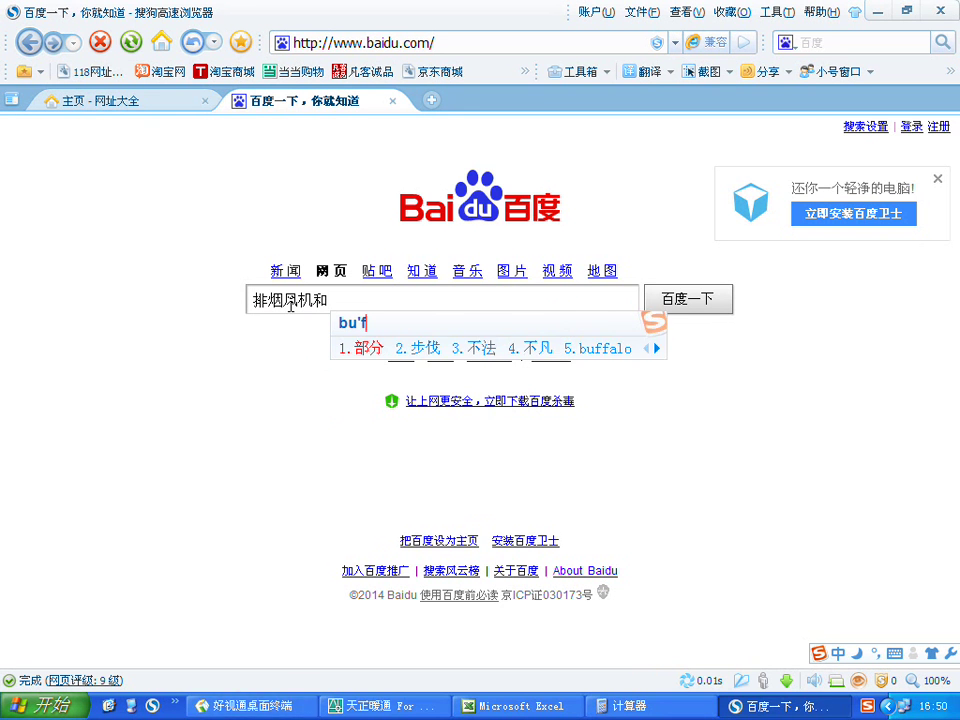
text(g)
key(space)
text(nengfou)
key(space)
text(fangzai)
key(space)
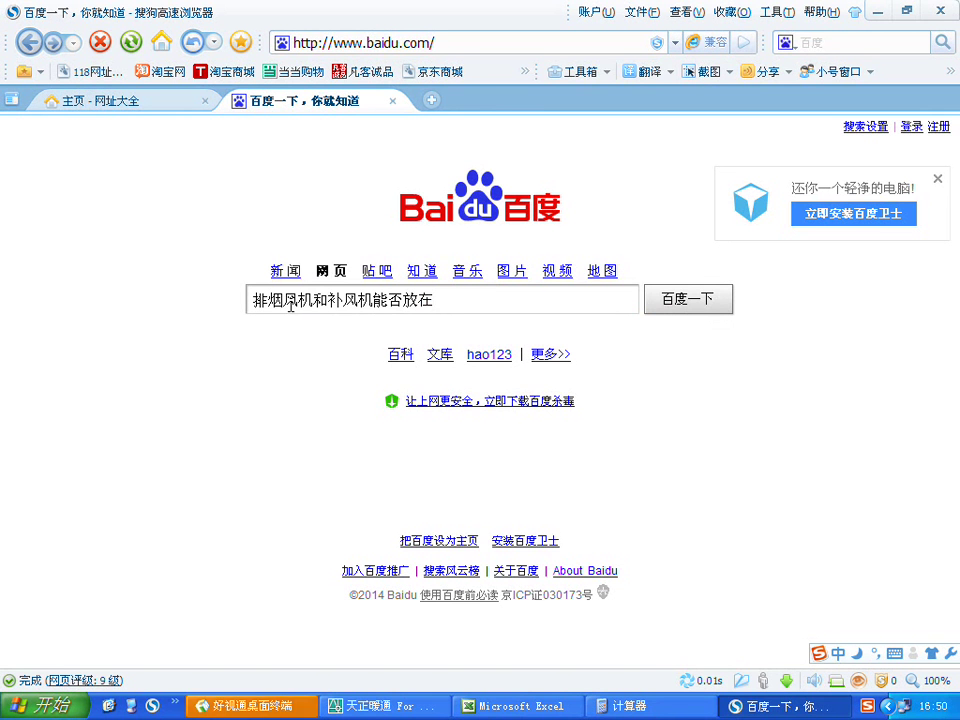
- Complete the search query with 一个机房 and run the Baidu search
text(yigeji)
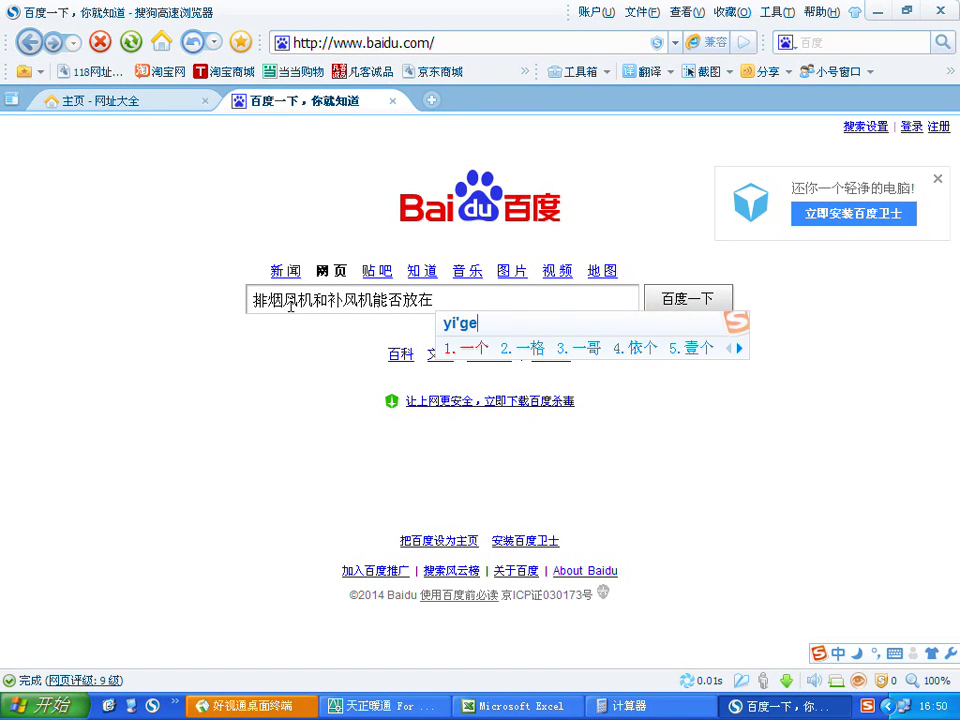
text(afan)
key(BackSpace)
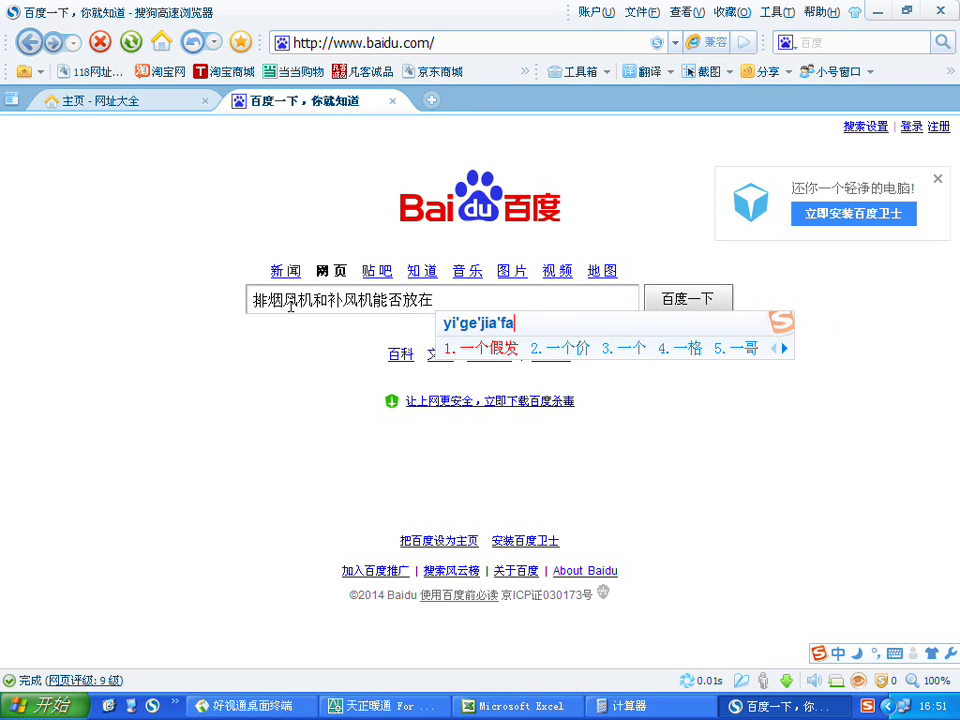
text(ng)
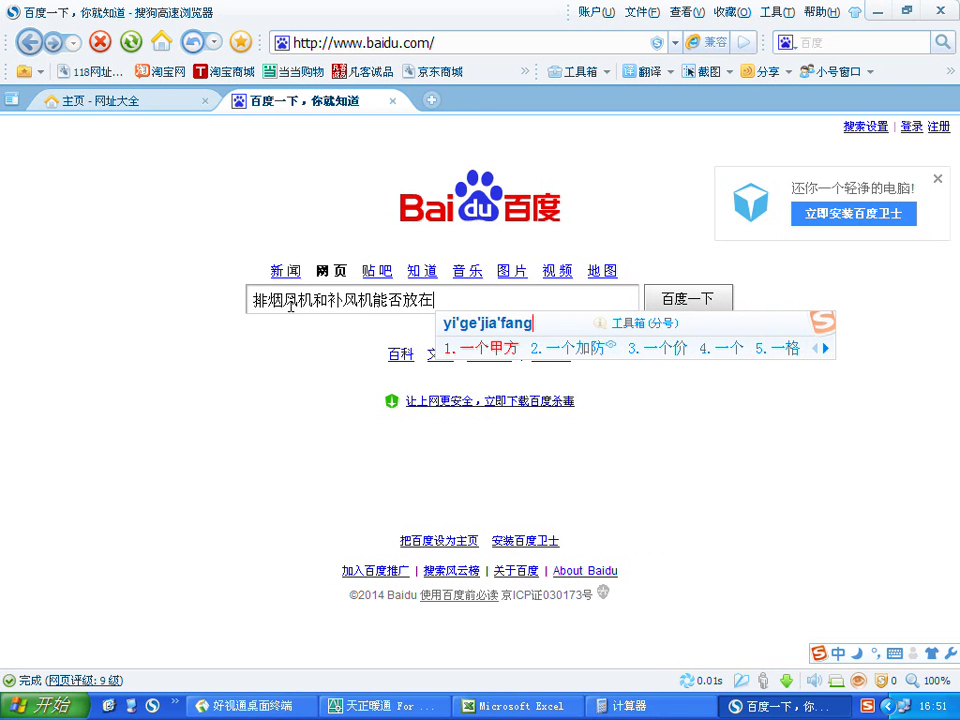
key(BackSpace)
key(BackSpace)
key(BackSpace)
key(BackSpace)
key(BackSpace)
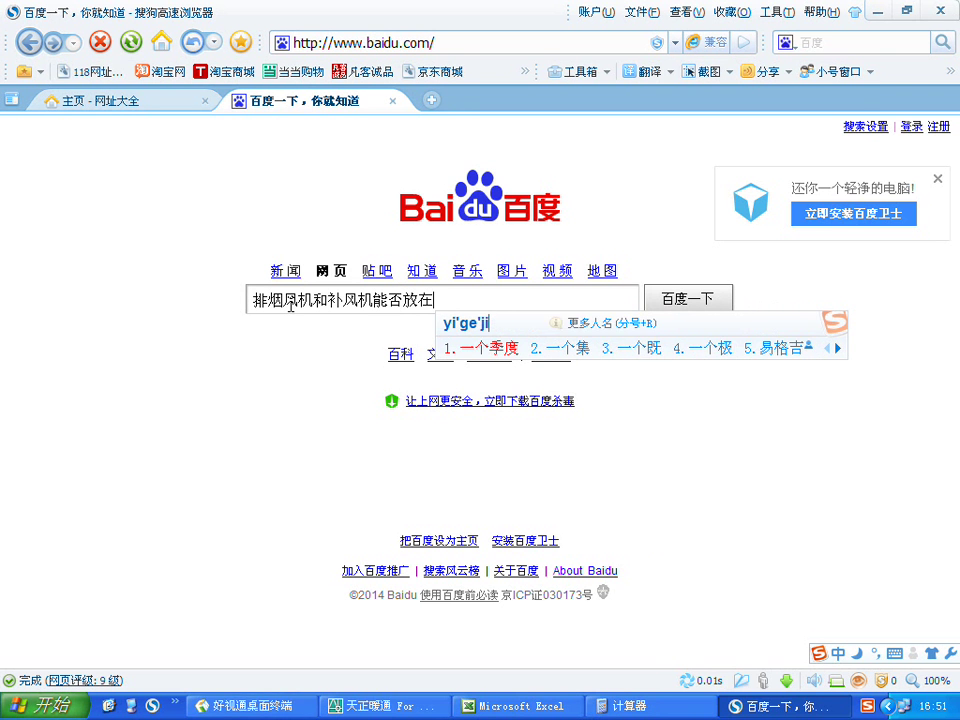
text(fang)
key(space)
key(Return)
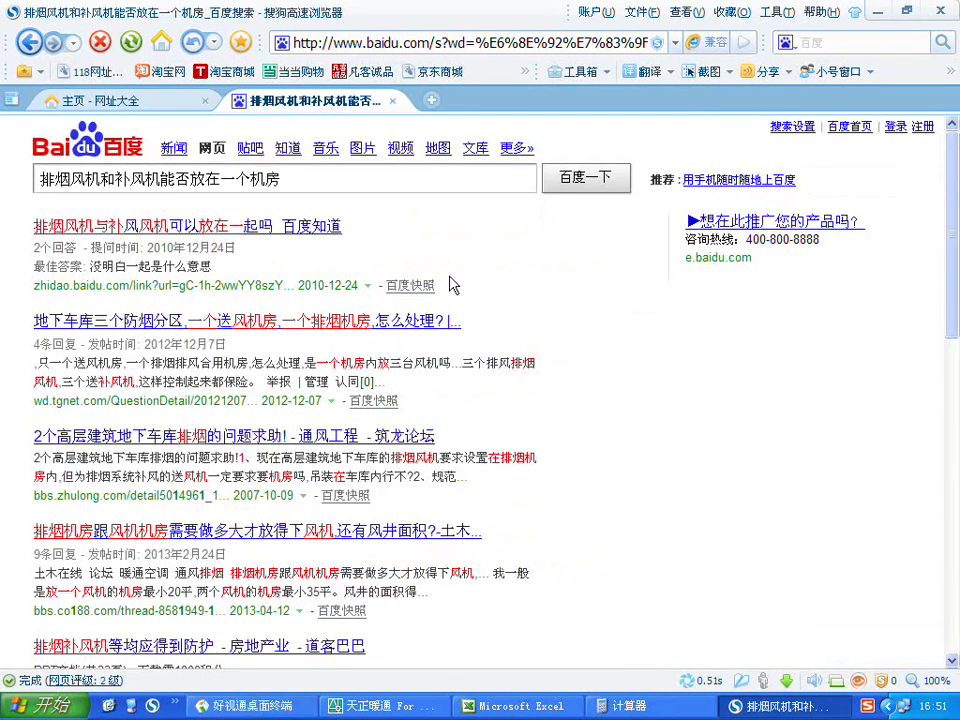
- Open the 排烟风机与补风风机可以放在一起吗 and 2个高层建筑地下车库排烟的问题求助 results in separate tabs, returning to the results list after each
click(173, 233)
click(322, 103)
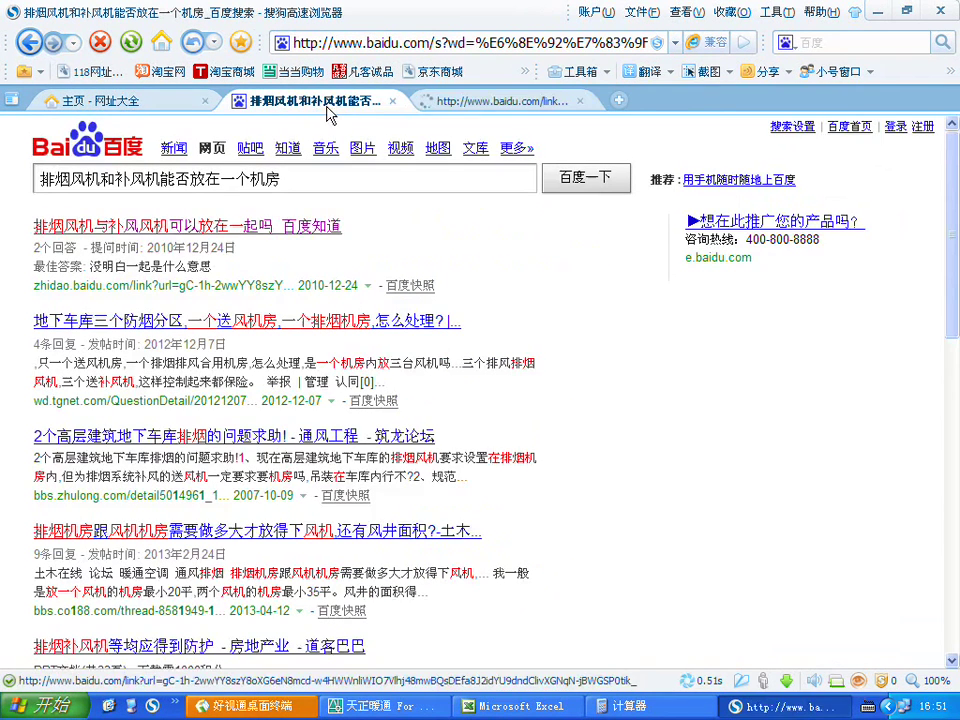
scroll(388, 392, down, 1)
scroll(388, 392, down, 1)
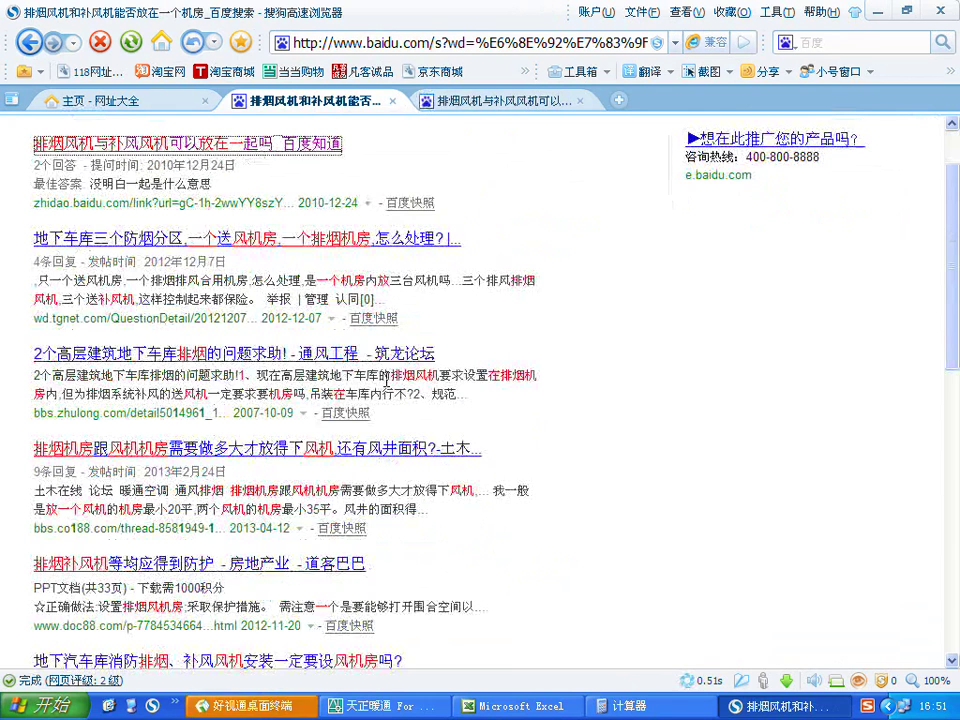
click(170, 355)
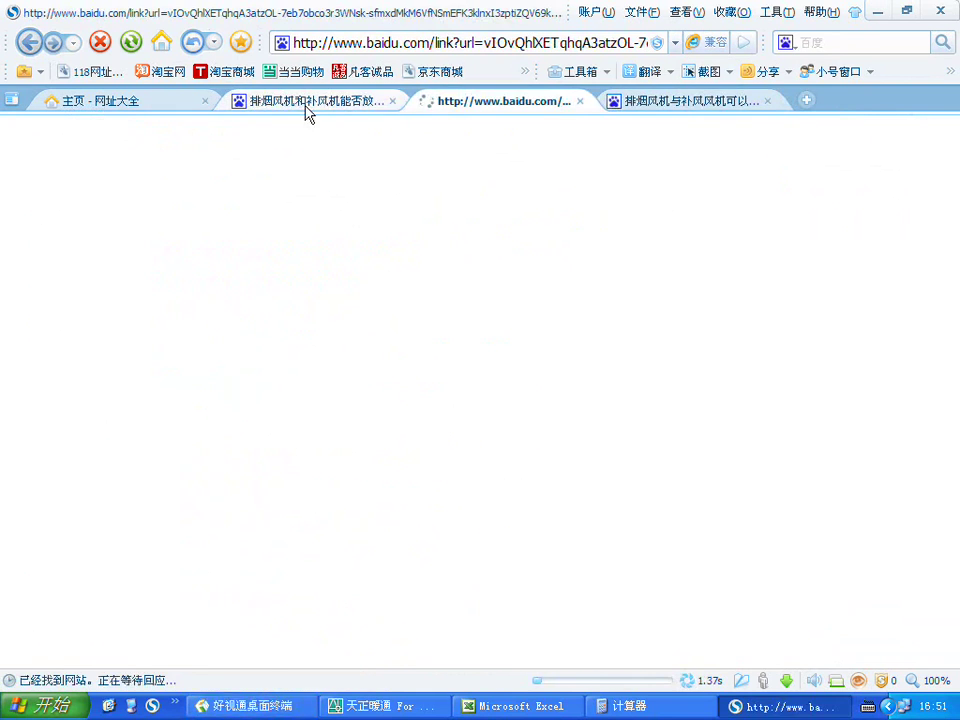
click(311, 102)
- Look through the remaining search results and open the 百度知道 question on the required distance between 排烟机房 and 补风机房
scroll(380, 378, down, 1)
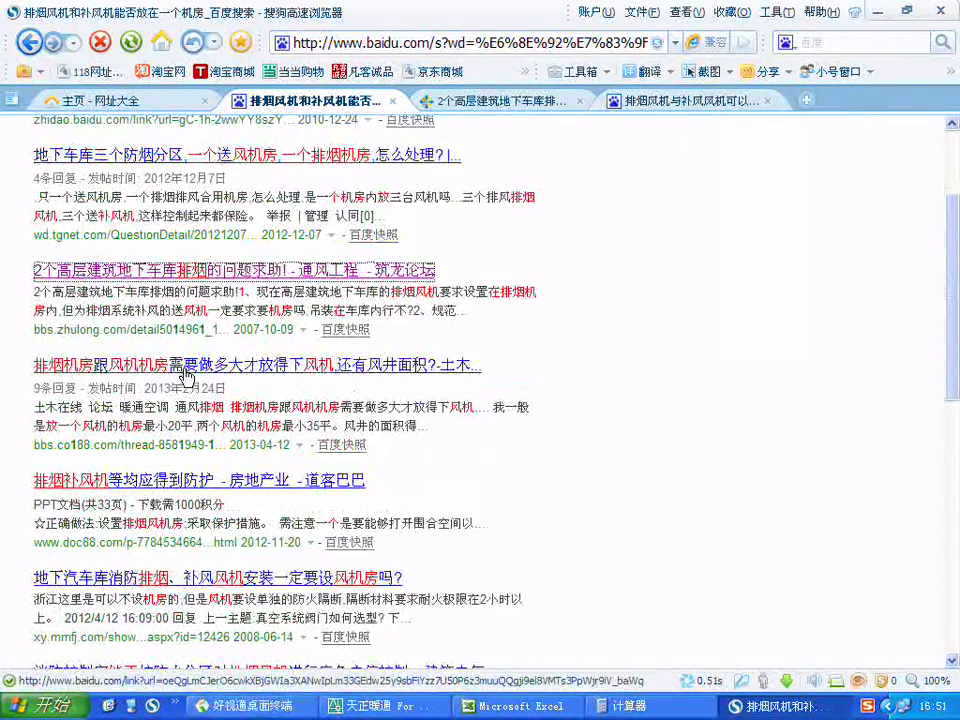
scroll(191, 368, down, 2)
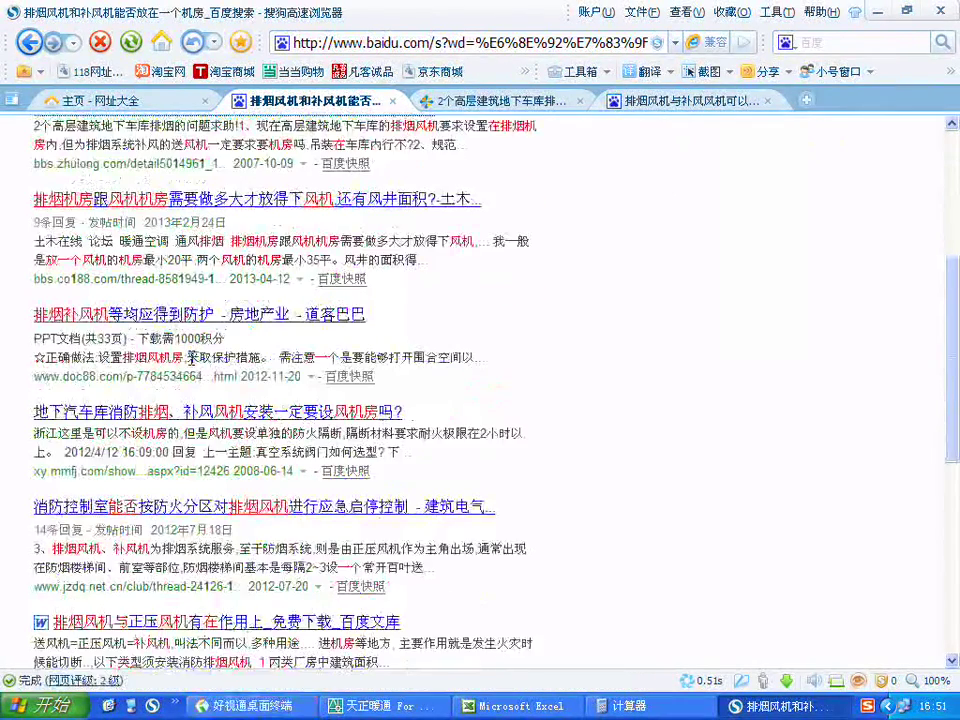
scroll(191, 356, down, 1)
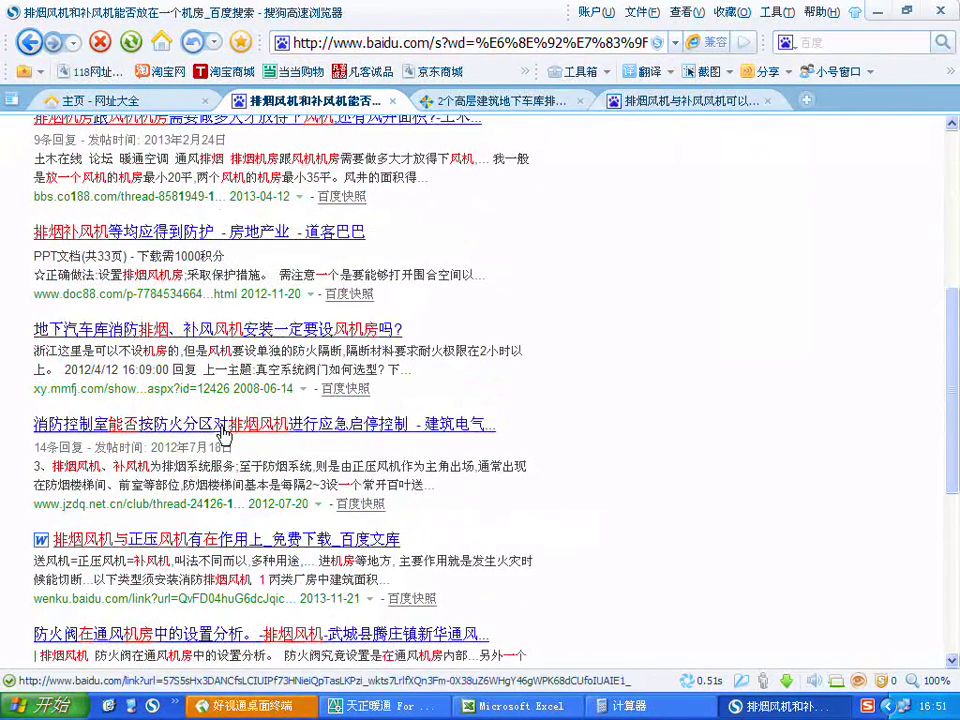
scroll(221, 432, down, 2)
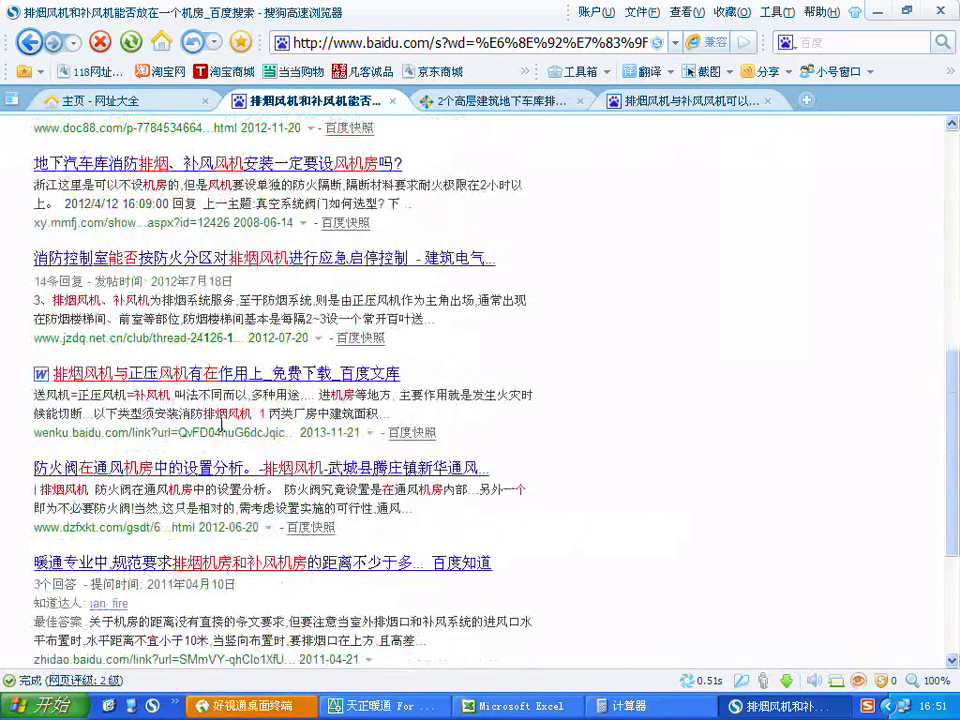
scroll(221, 420, down, 2)
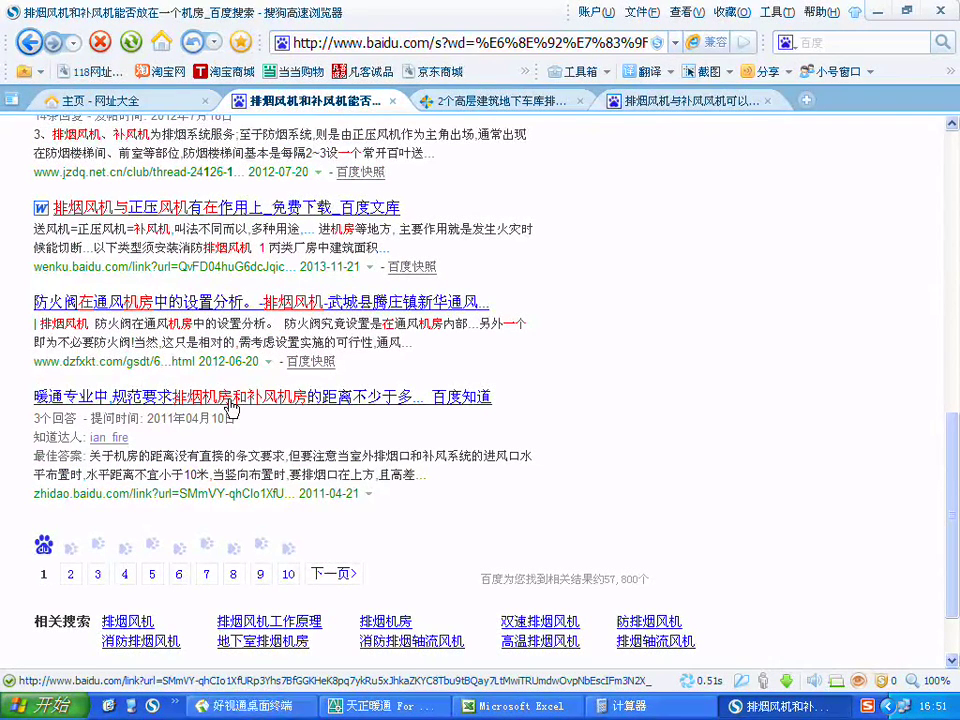
click(231, 405)
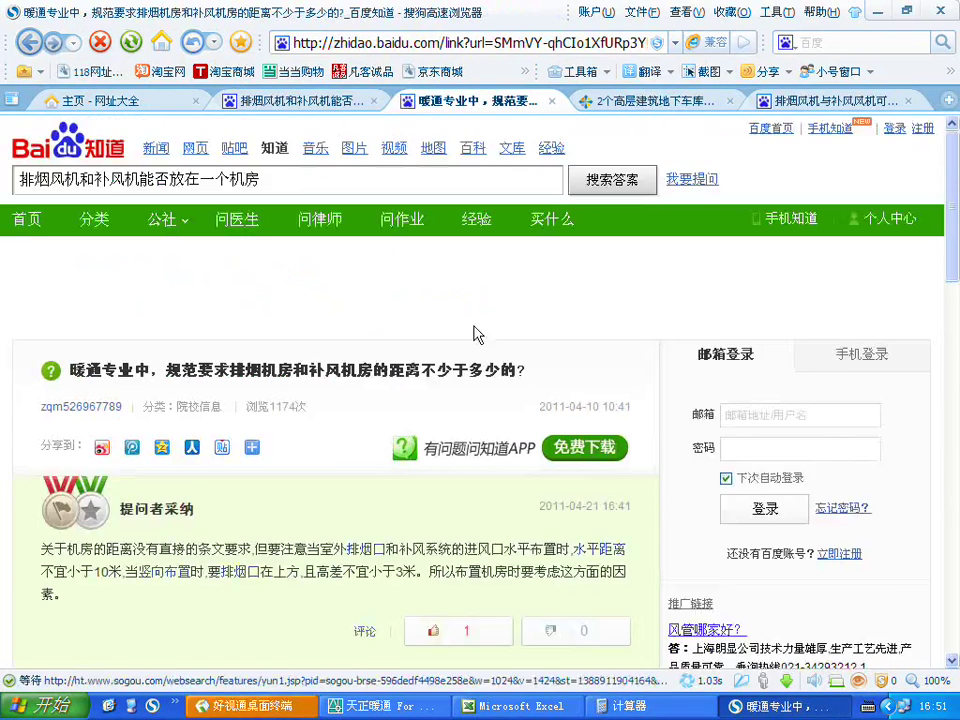
- Examine the accepted answer, related questions and other replies to the question on the distance between 排烟机房 and 补风机房
scroll(480, 338, down, 1)
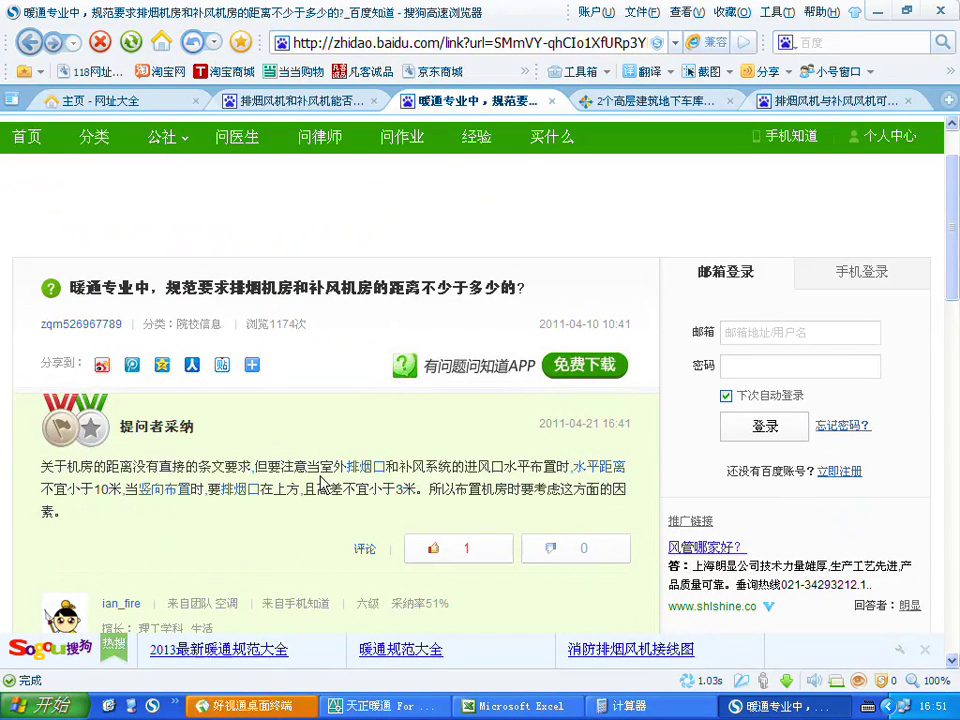
scroll(417, 511, down, 2)
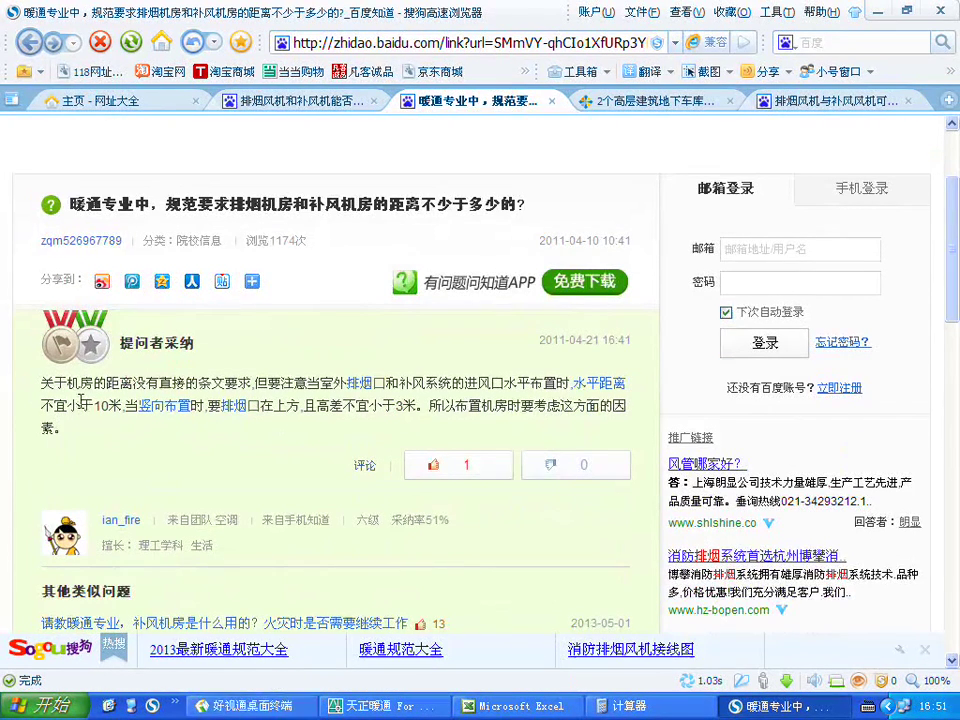
scroll(222, 365, down, 1)
scroll(222, 365, down, 13)
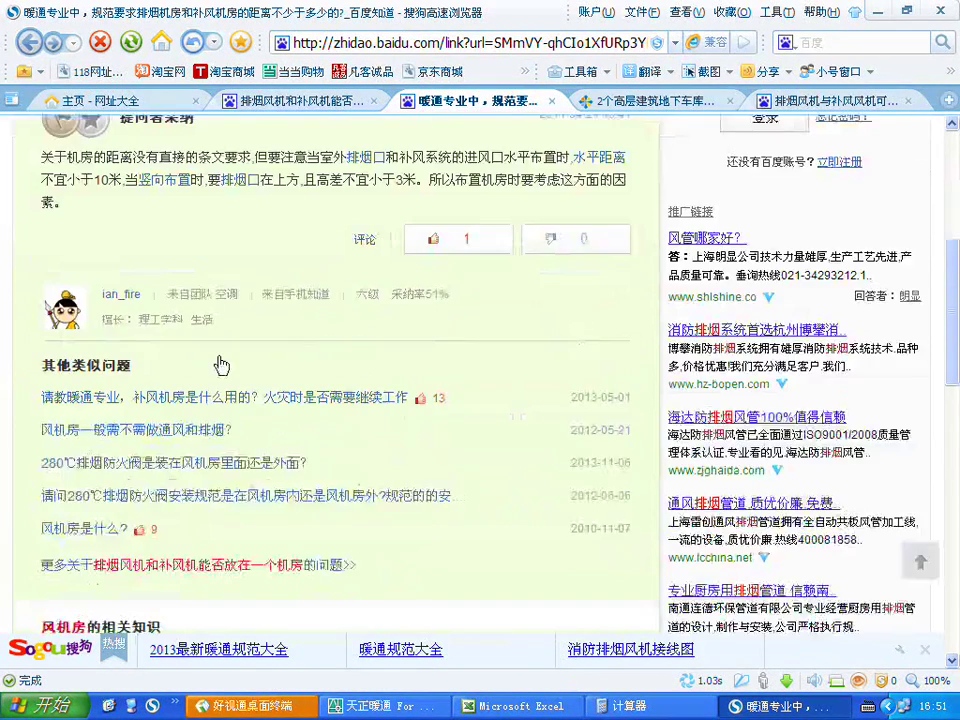
scroll(222, 450, down, 4)
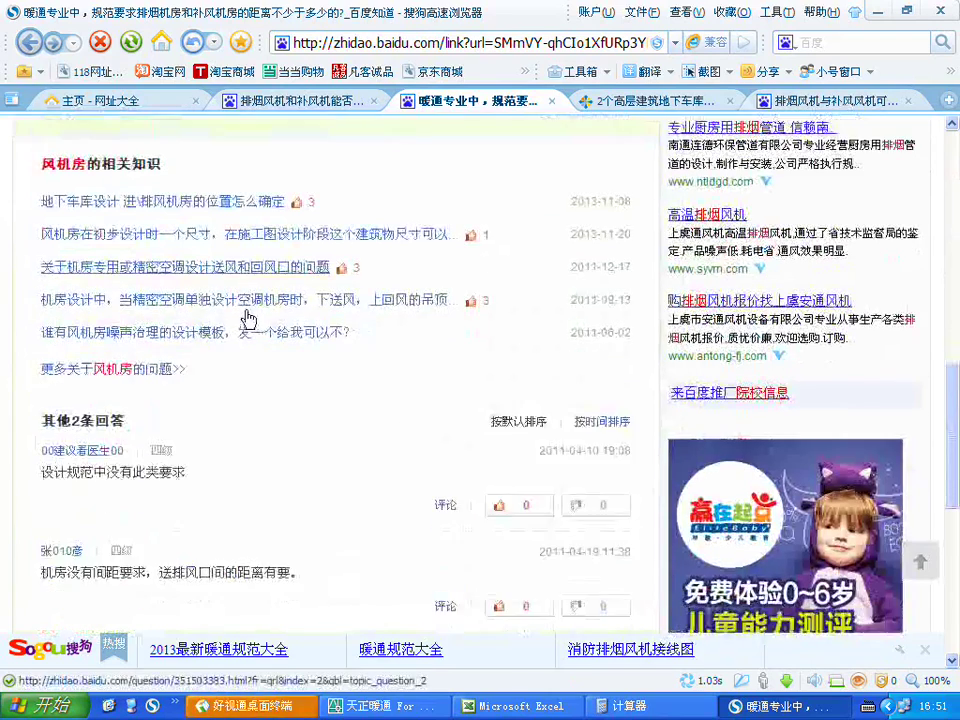
scroll(222, 440, down, 2)
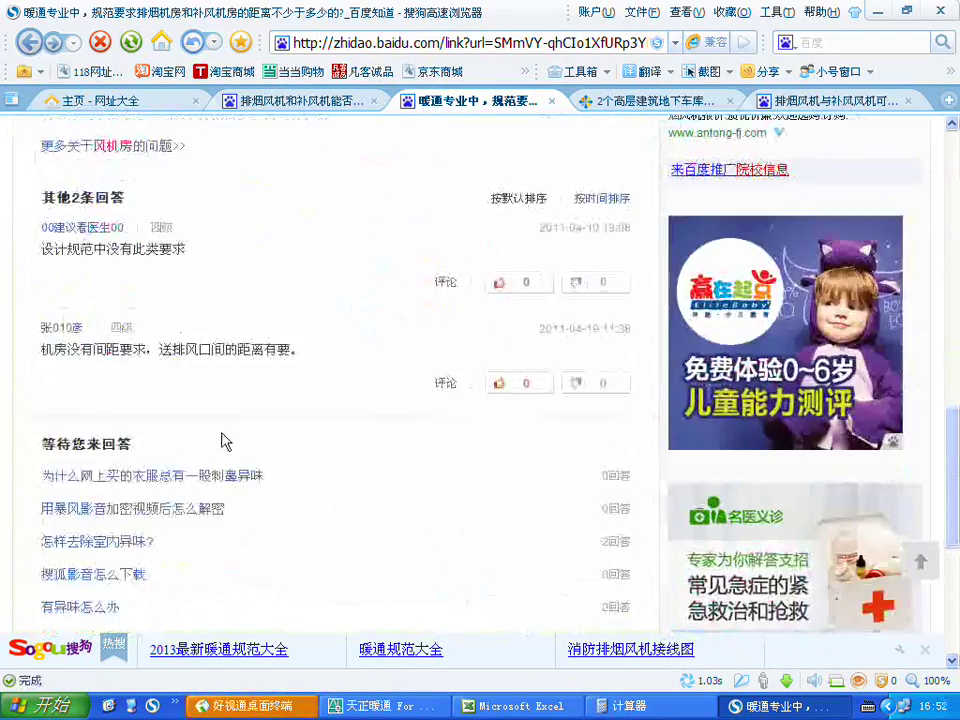
scroll(160, 360, up, 6)
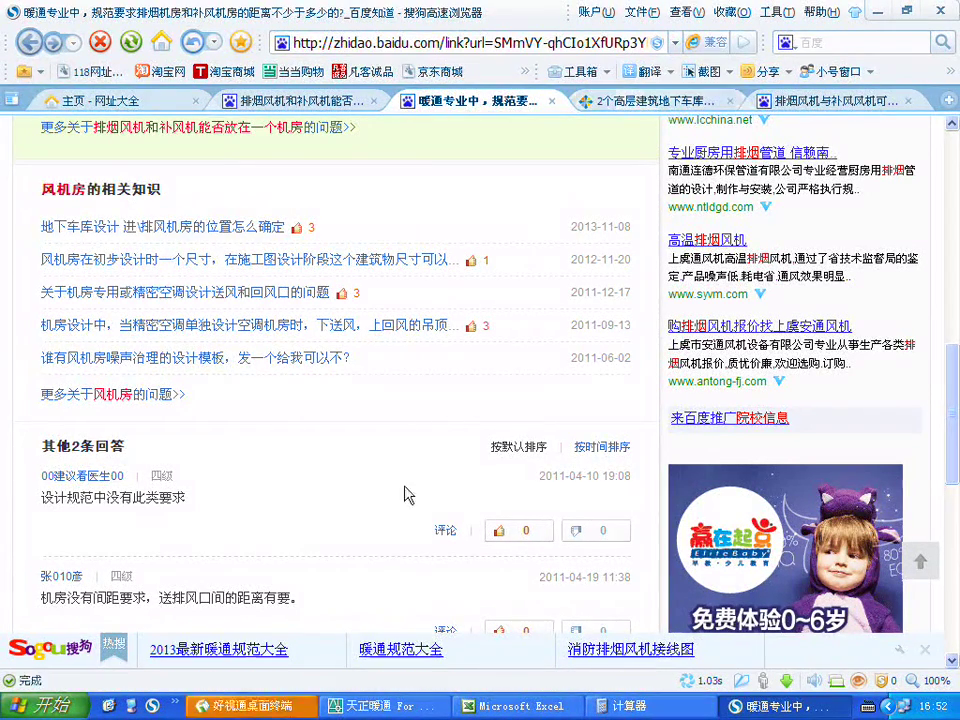
- Check the class chat in 好视通桌面终端 and close the 百度知道 page about the machine-room distance
click(255, 706)
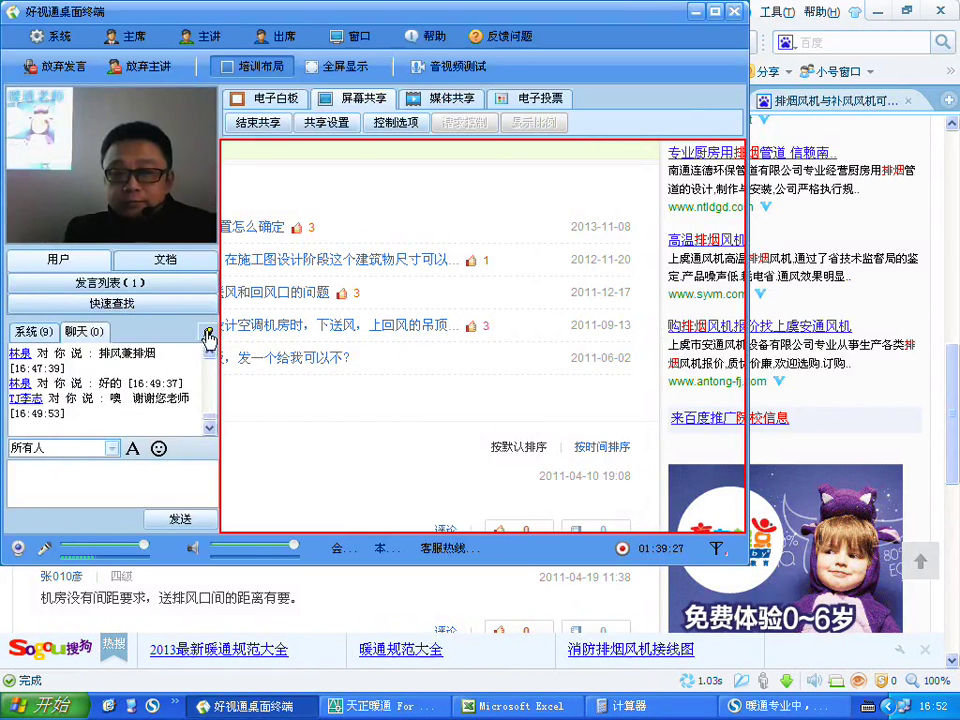
click(698, 12)
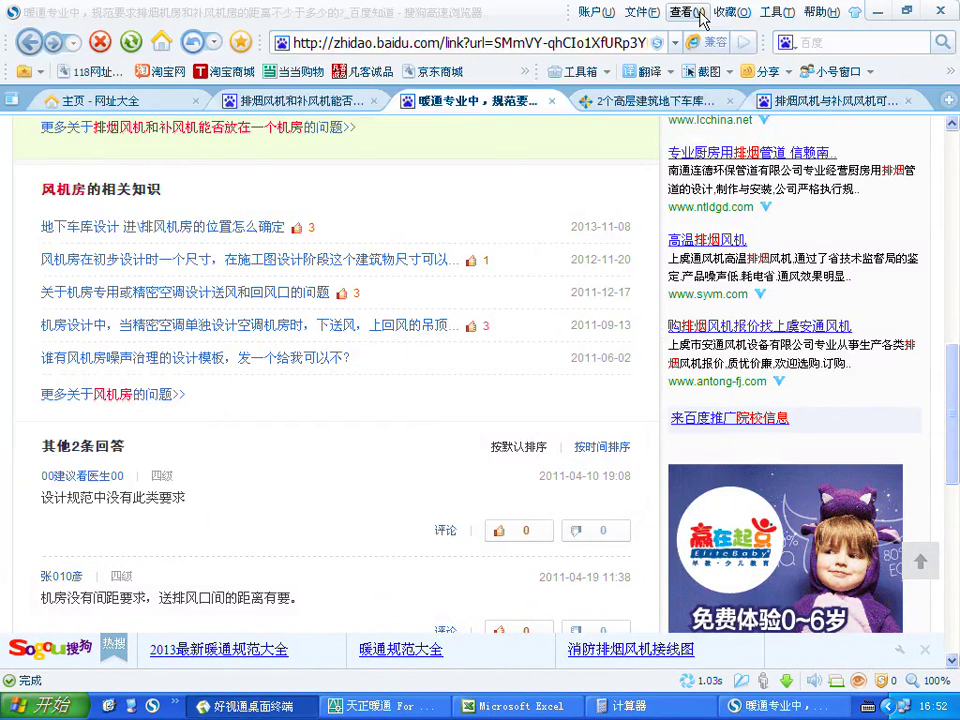
click(551, 101)
click(478, 101)
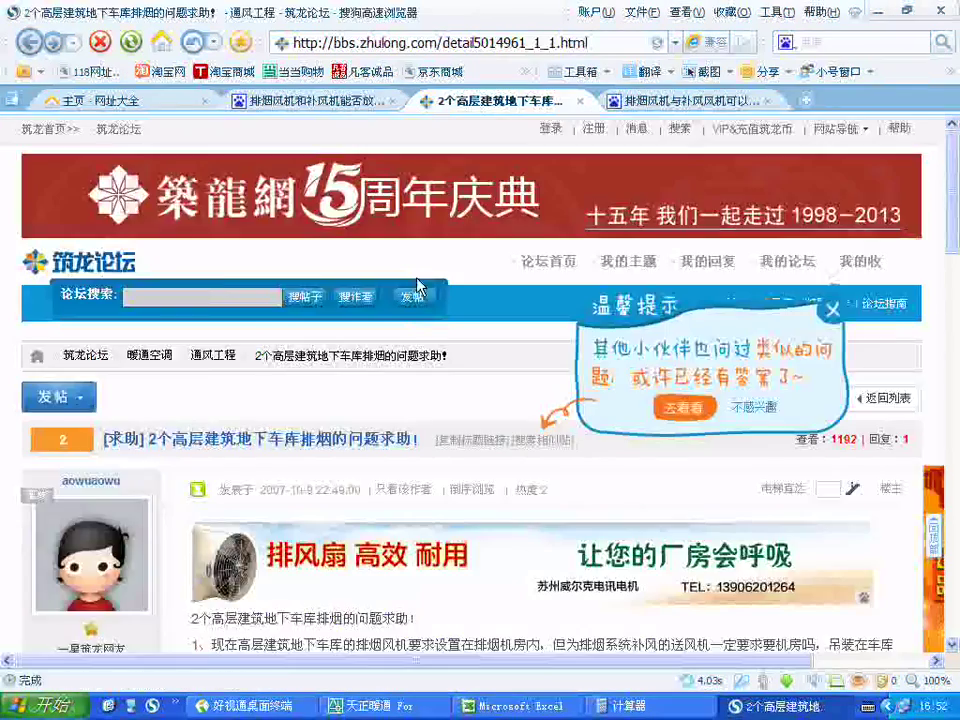
- Examine the 筑龙论坛 question on garage smoke exhaust and the first points of the 2007-10-10 reply
scroll(460, 395, down, 3)
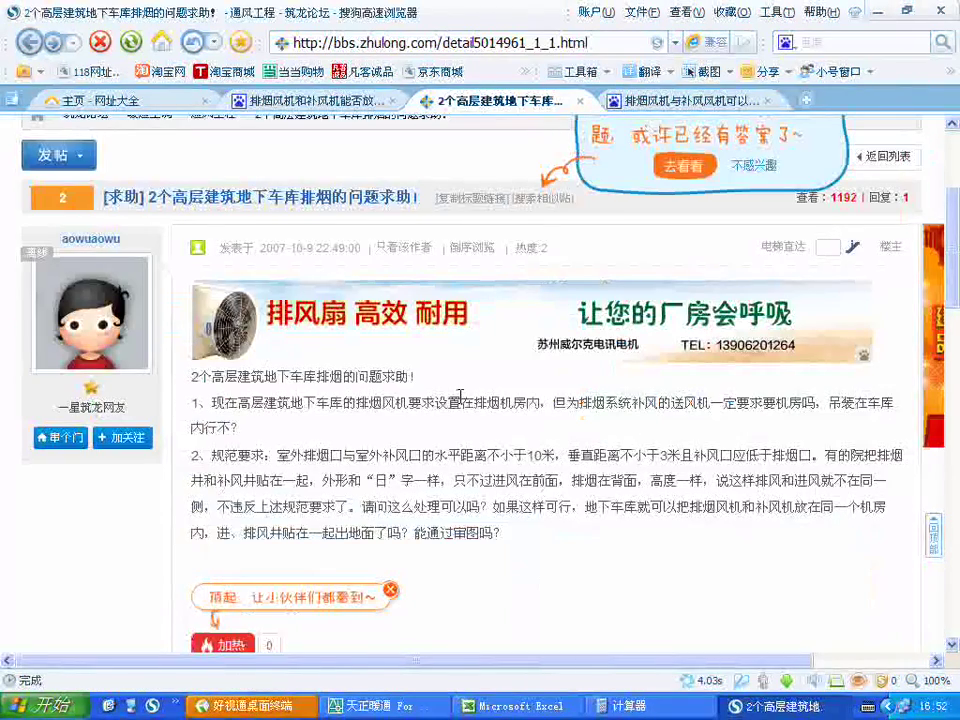
scroll(460, 395, down, 5)
scroll(460, 395, down, 5)
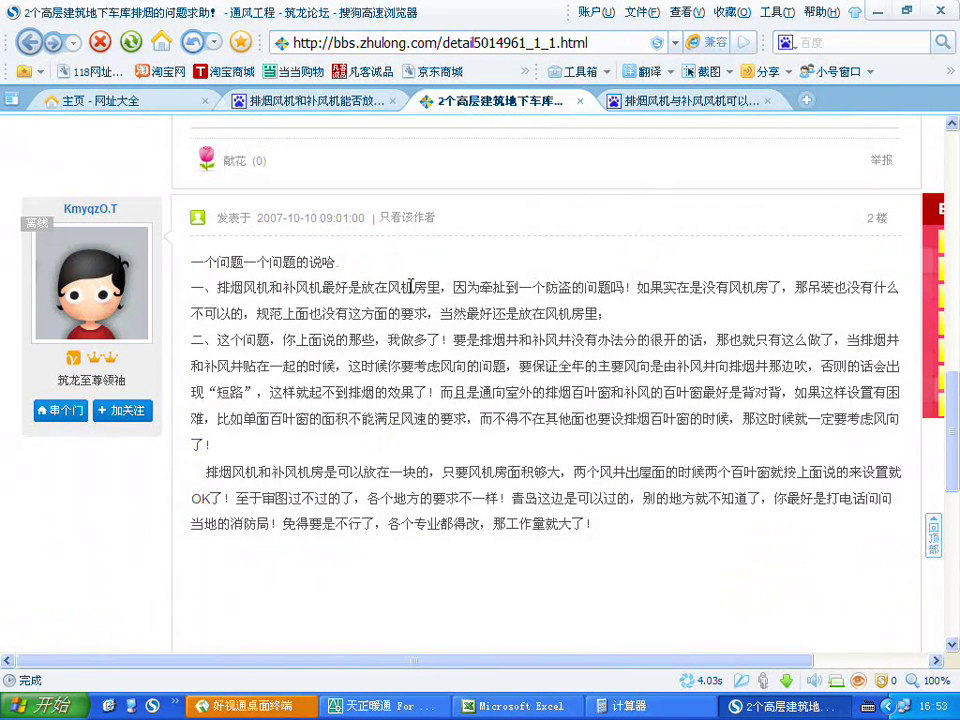
drag(546, 287, 690, 287)
click(700, 300)
scroll(641, 660, right, 1)
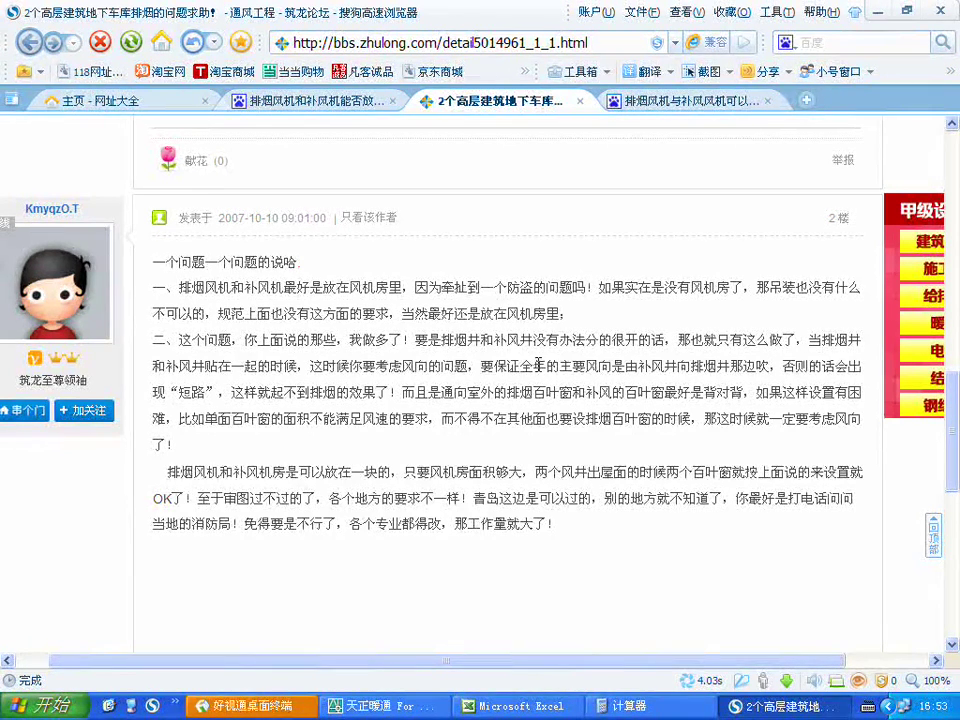
- Examine the reply's last paragraph, highlighting 和补风机房 and the sentence 至于审图过不过的了，各个地方的要求不一样！
scroll(540, 368, down, 1)
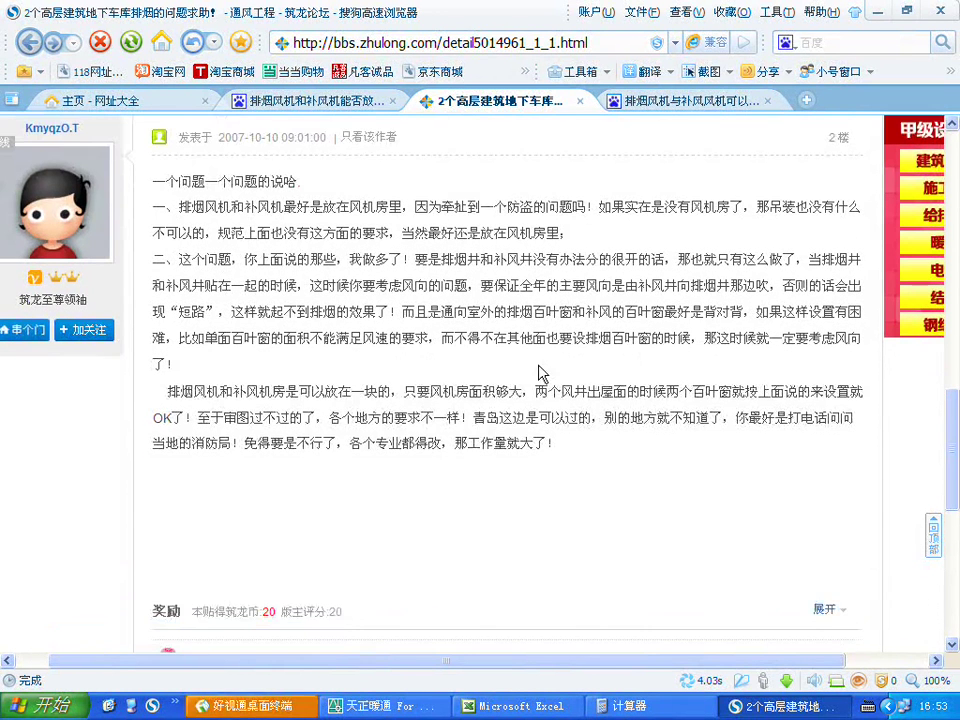
scroll(540, 372, down, 1)
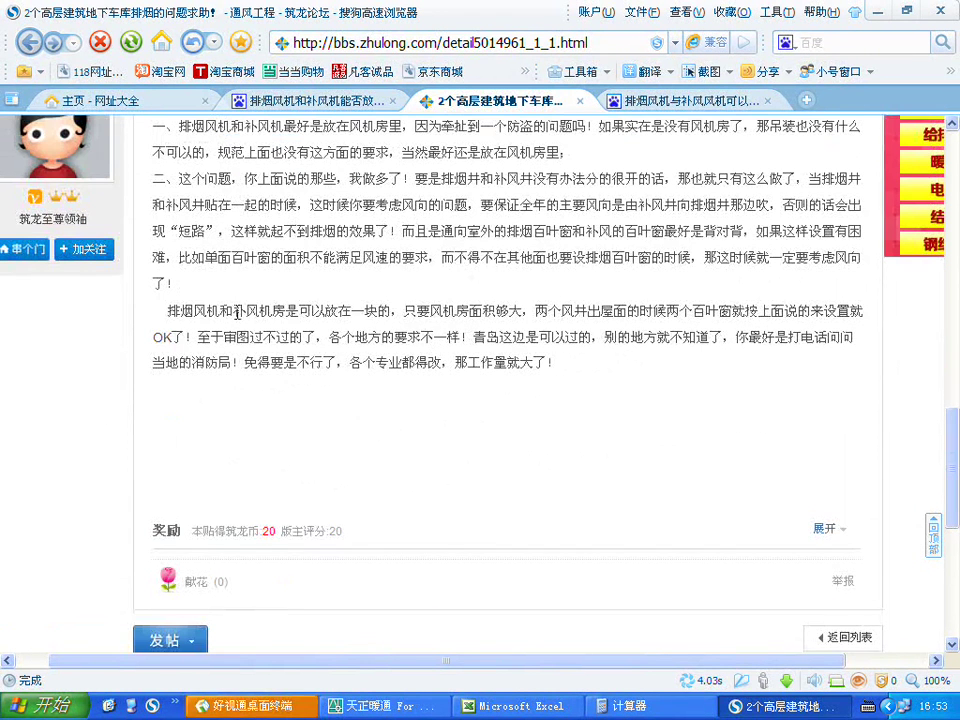
drag(210, 311, 297, 311)
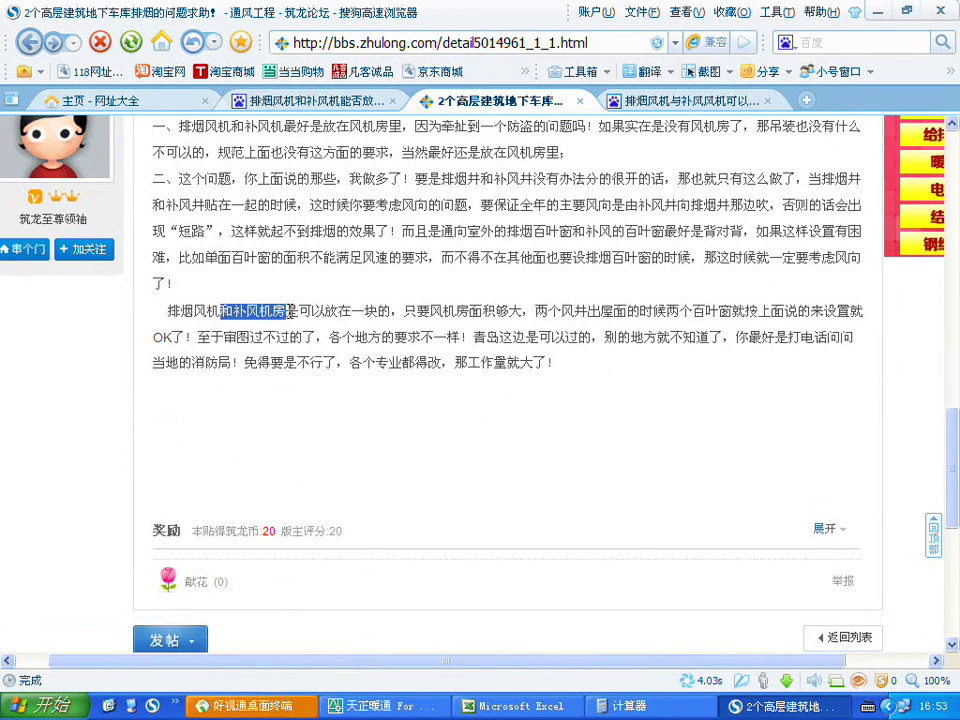
click(469, 311)
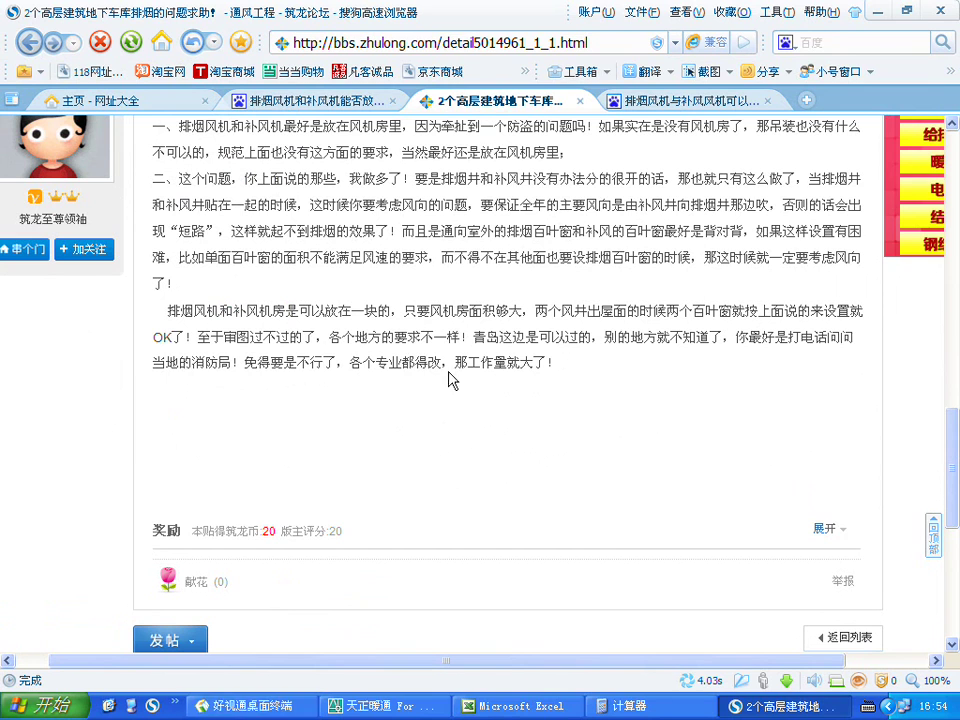
drag(198, 337, 472, 337)
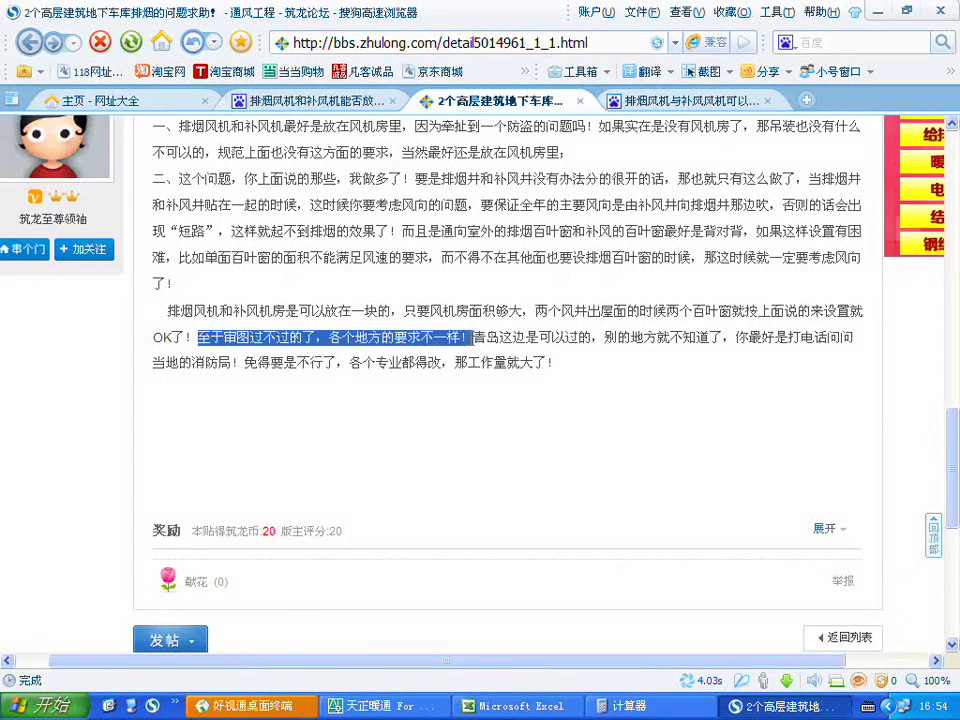
click(603, 337)
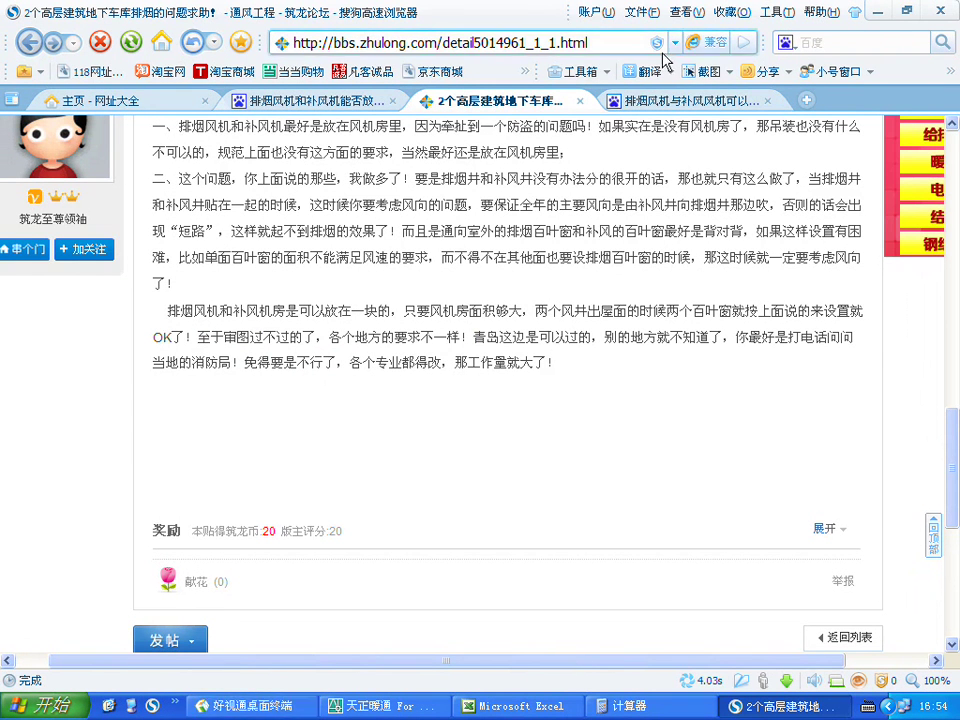
- Close the remaining answer pages, the browser, 天正暖通, Microsoft Excel and the calculator
click(580, 101)
click(580, 101)
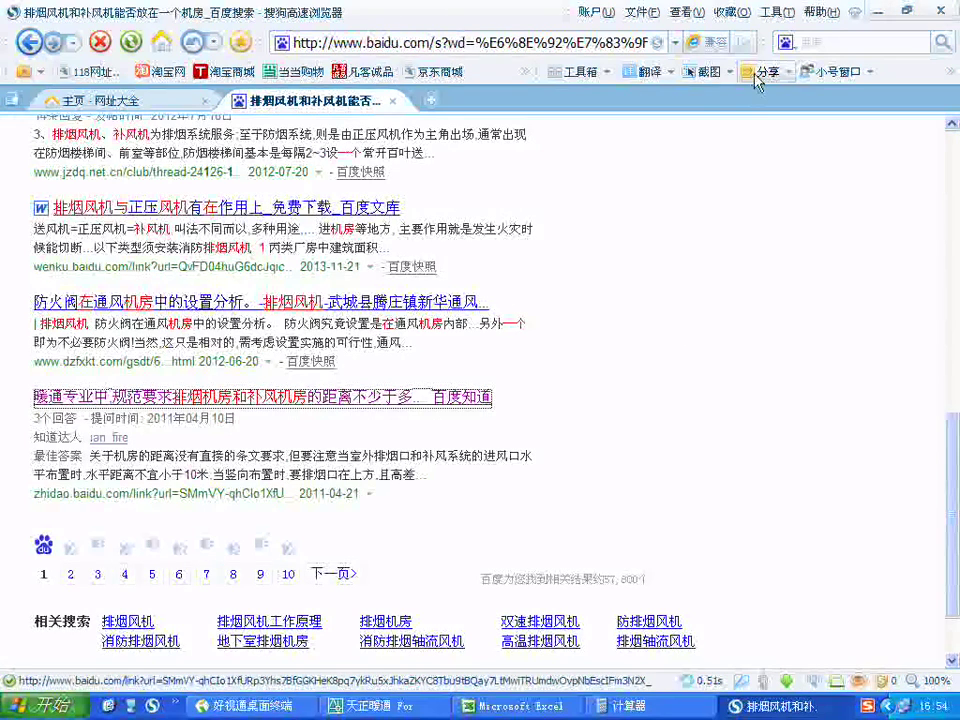
click(940, 12)
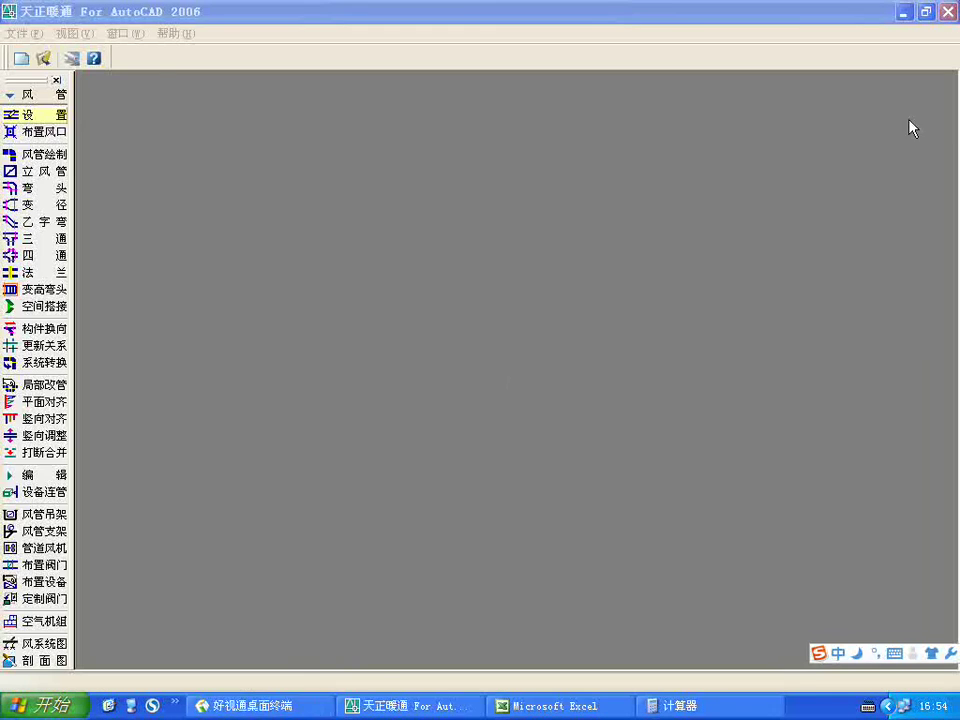
click(947, 12)
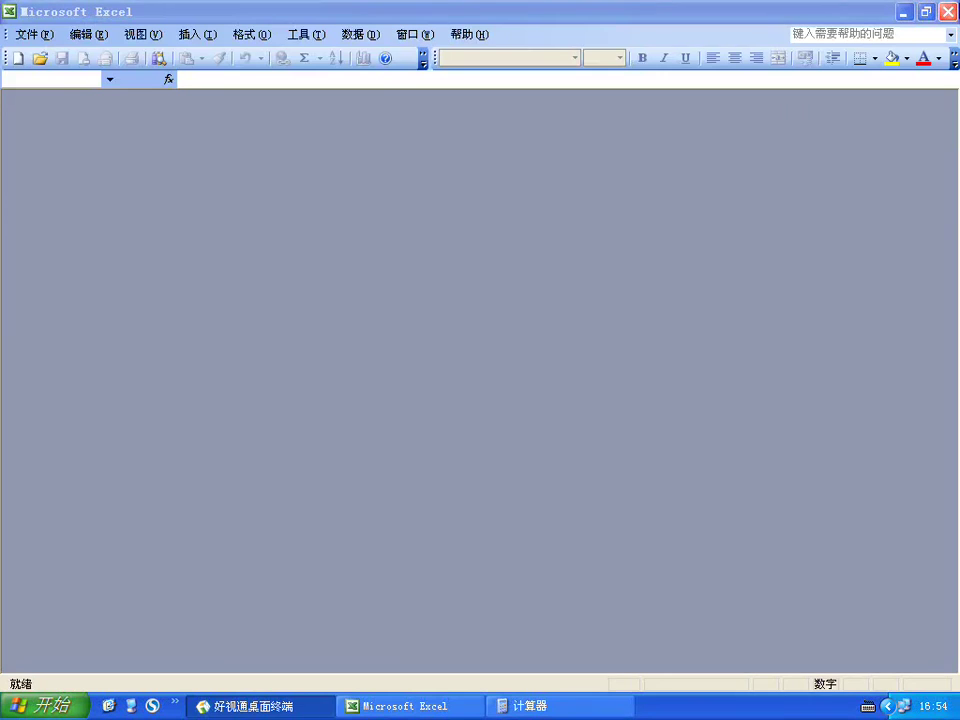
click(949, 11)
click(645, 201)
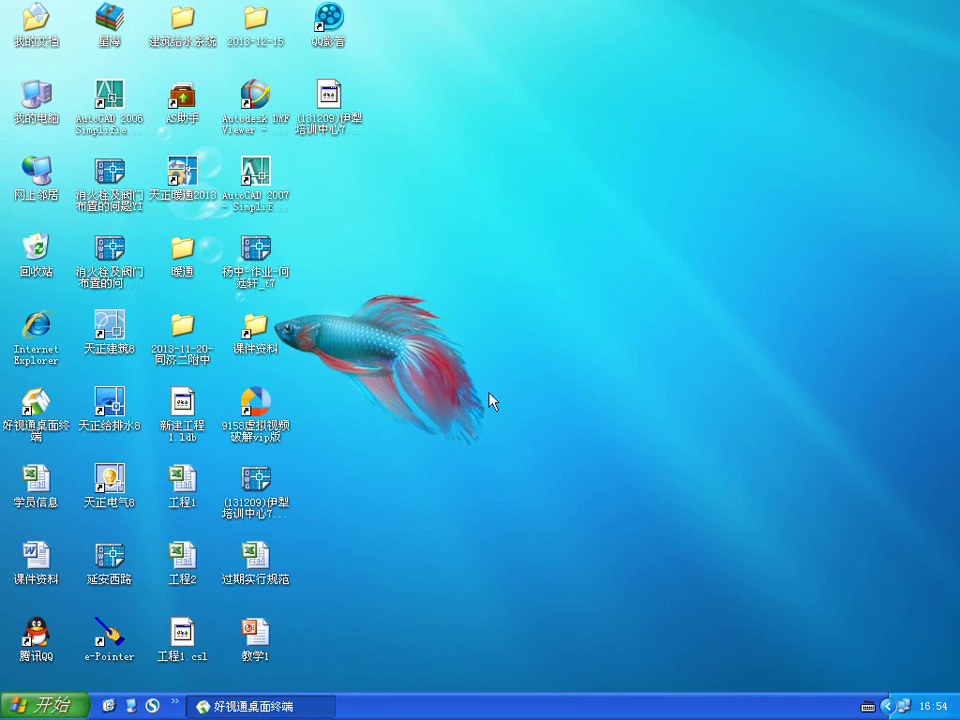
- Browse from 我的电脑 to H:\讲课, look inside its 02规范--标准图 folder and return to 讲课
double_click(45, 105)
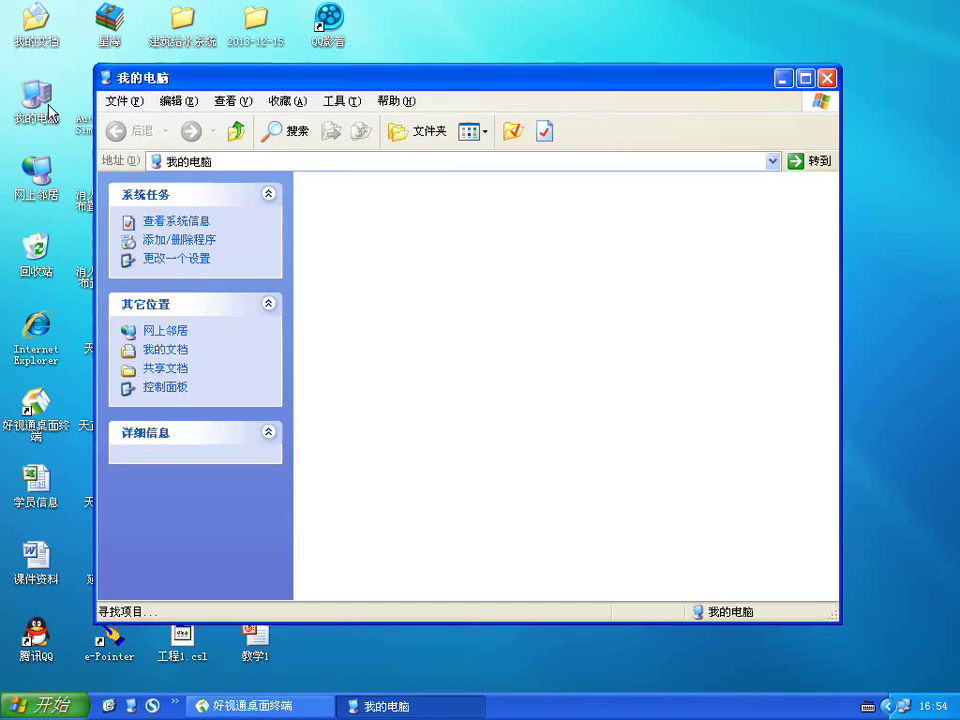
double_click(519, 465)
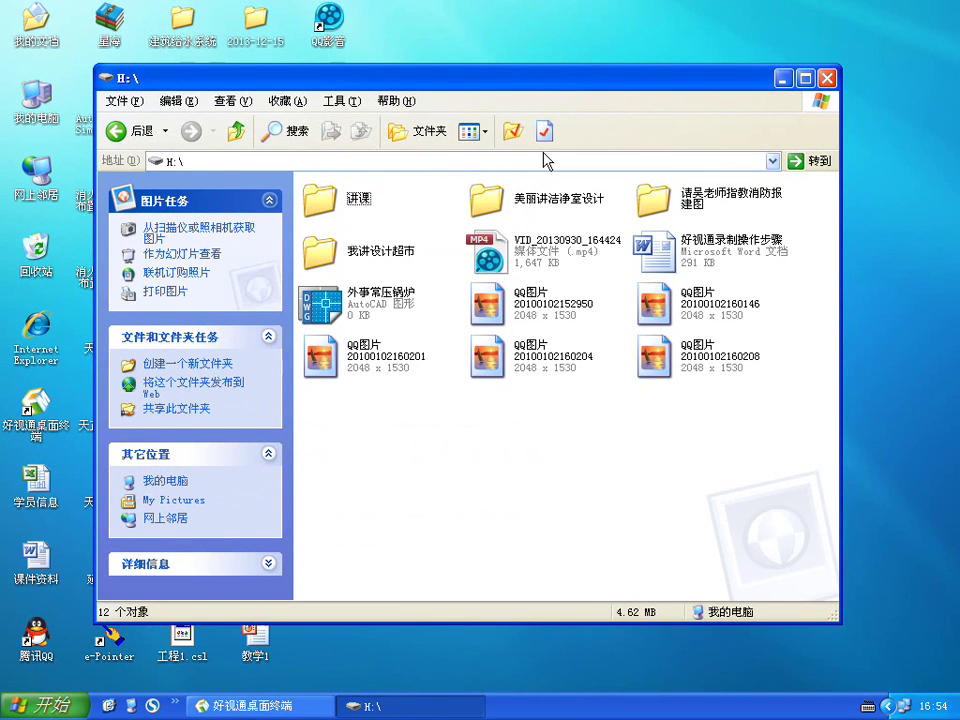
double_click(322, 200)
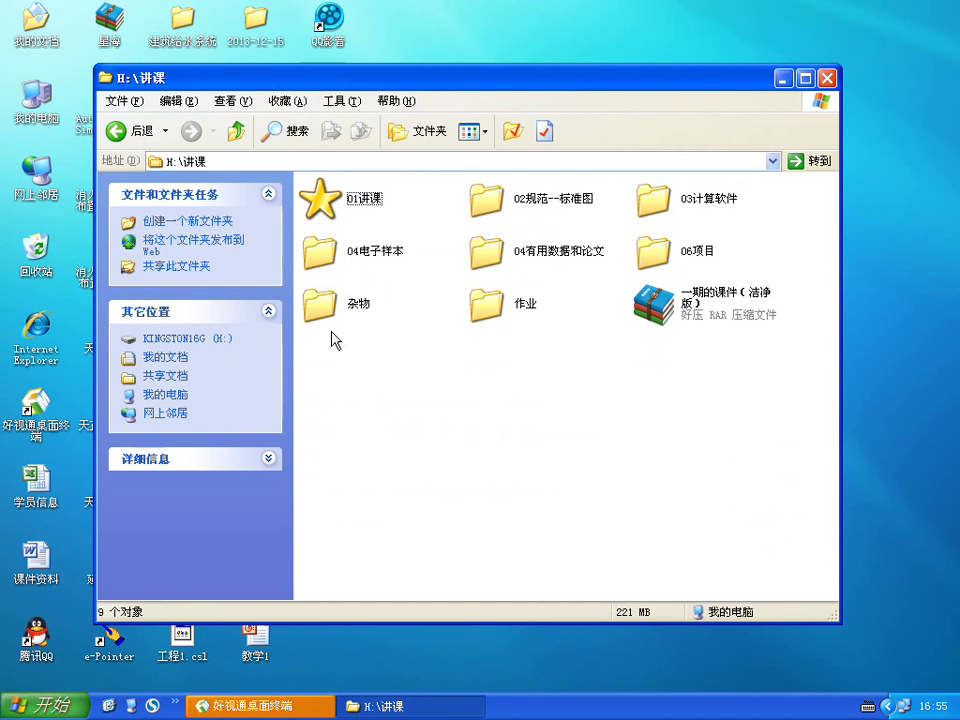
mouse_move(379, 212)
click(512, 205)
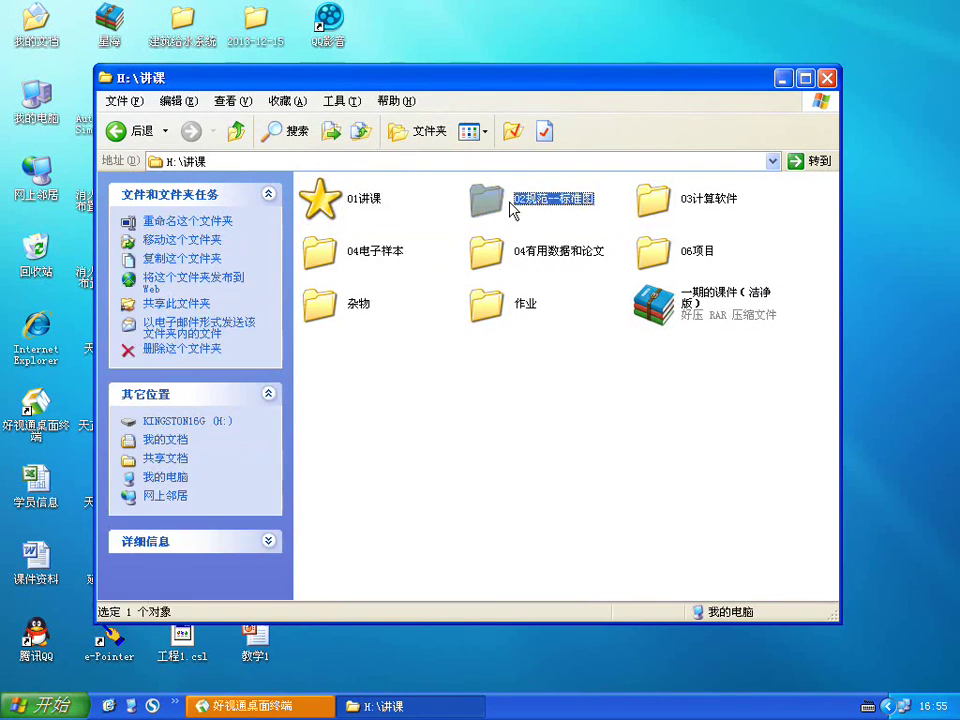
double_click(512, 205)
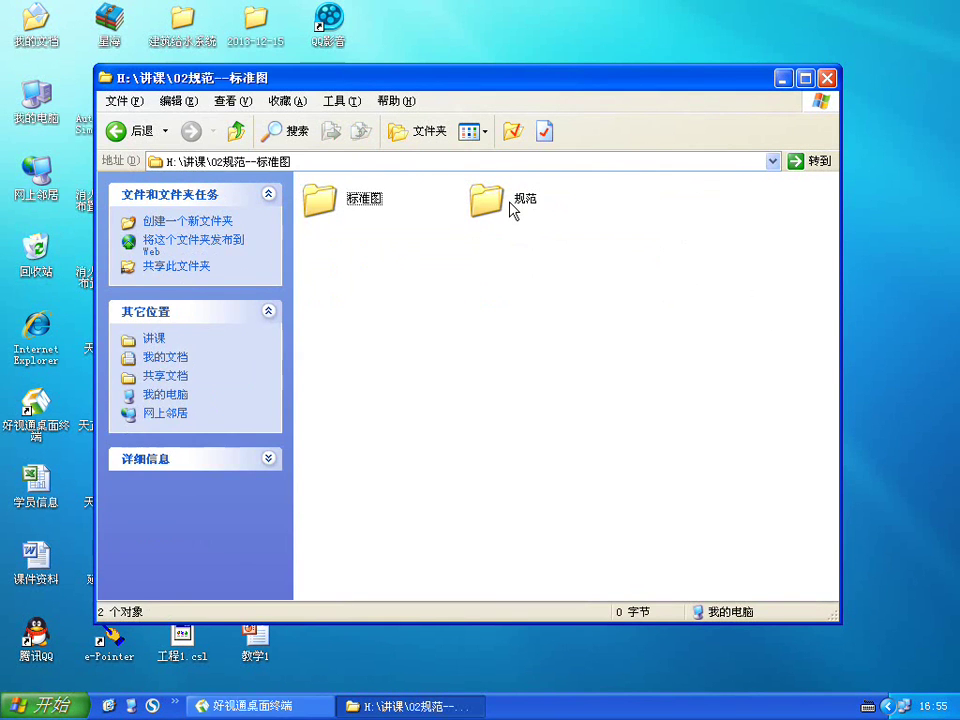
click(140, 137)
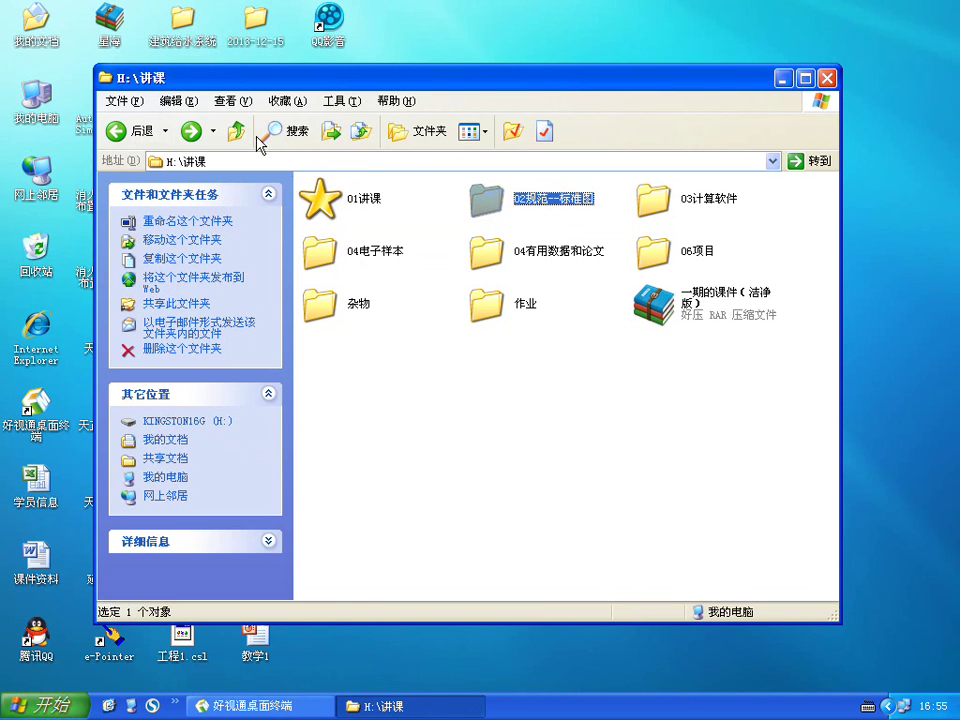
- Show the folder tree, collapse drive H: and view the contents of drive F:
click(396, 131)
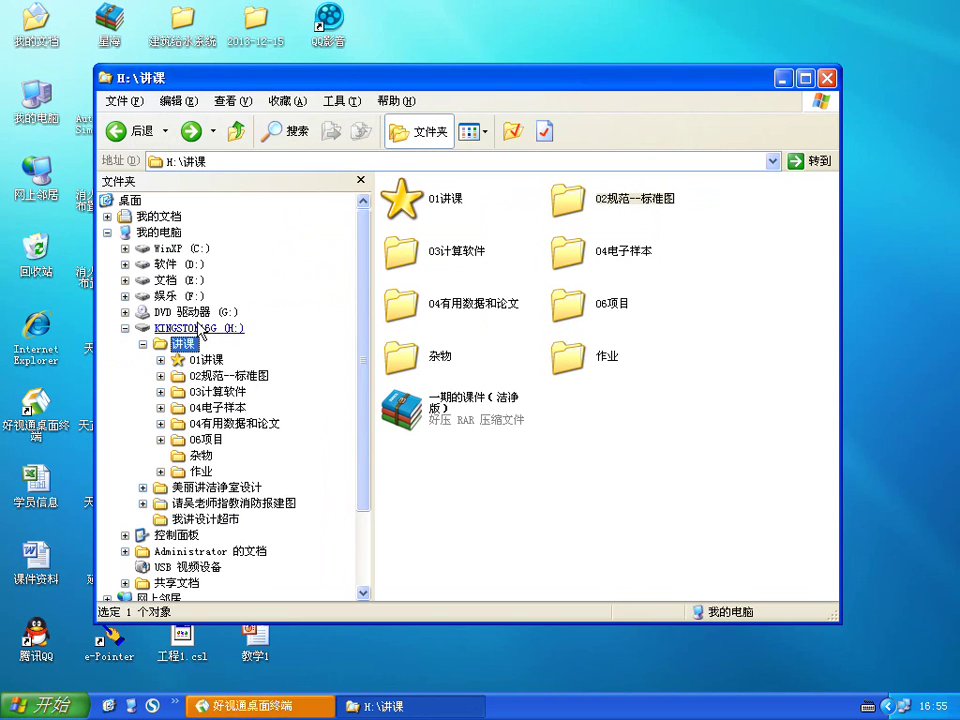
click(124, 329)
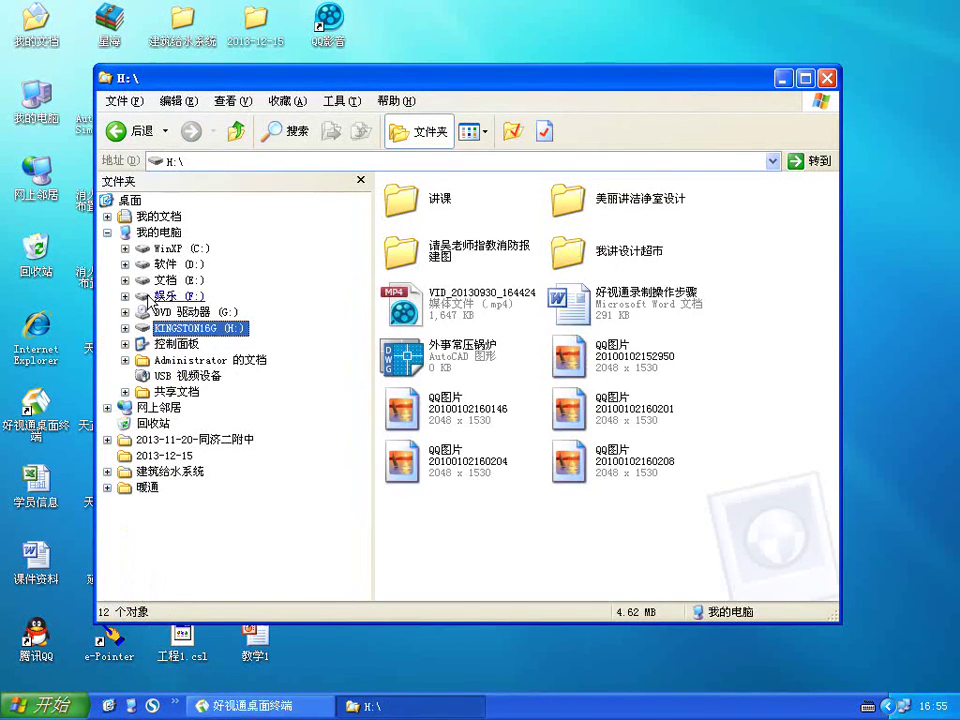
click(138, 298)
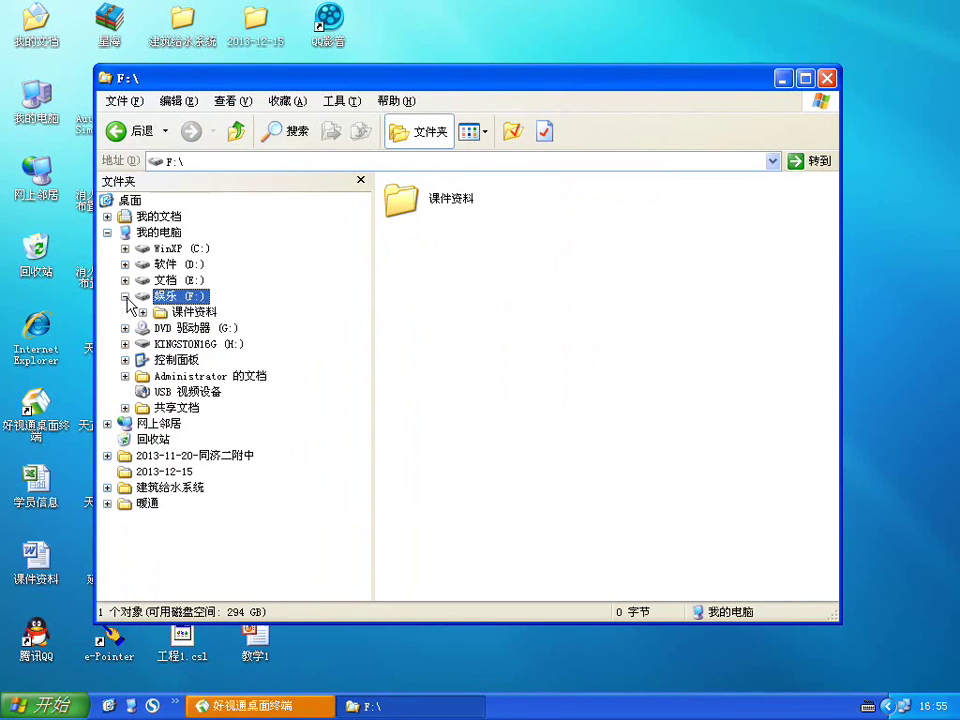
click(140, 298)
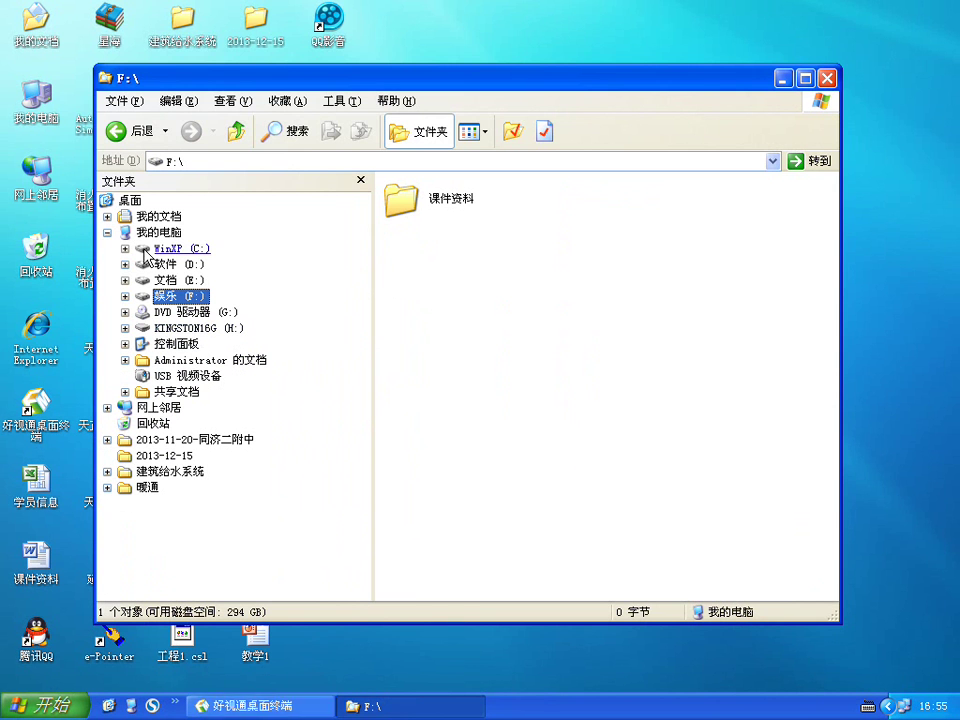
right_click(311, 286)
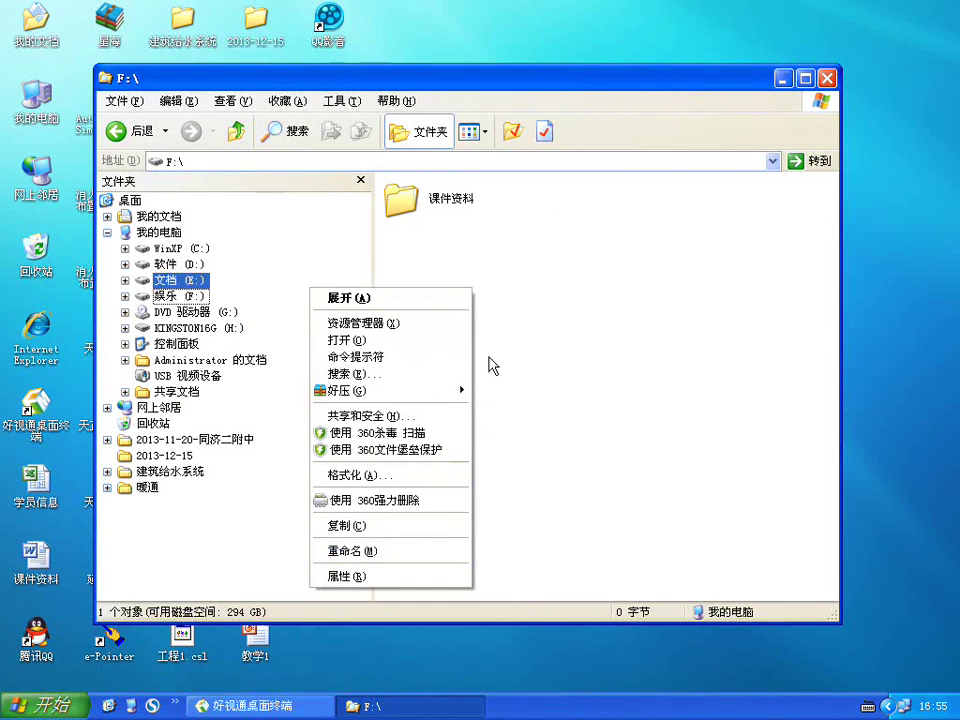
click(553, 311)
right_click(553, 311)
click(585, 356)
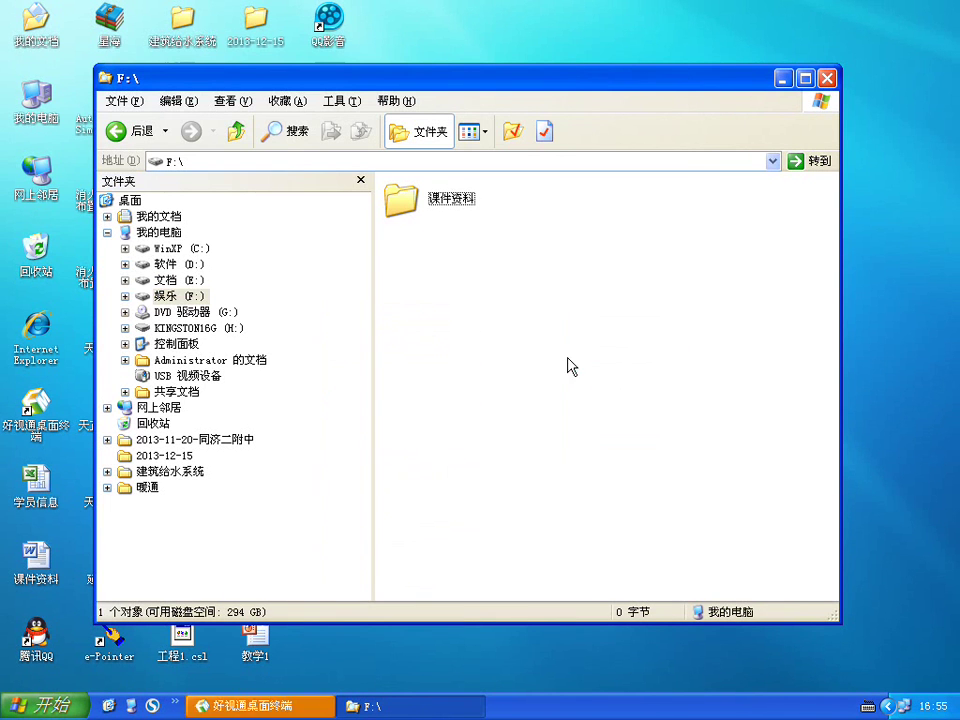
right_click(250, 271)
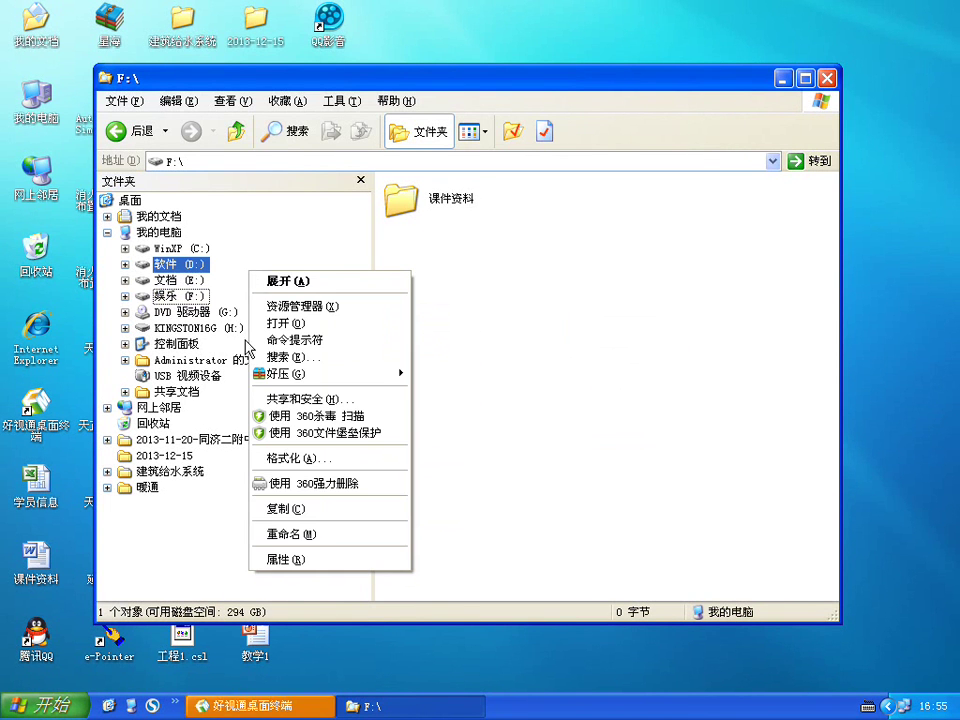
- Try to open DVD drive G:, dismiss the request for a disk and close the F:\ window
click(177, 518)
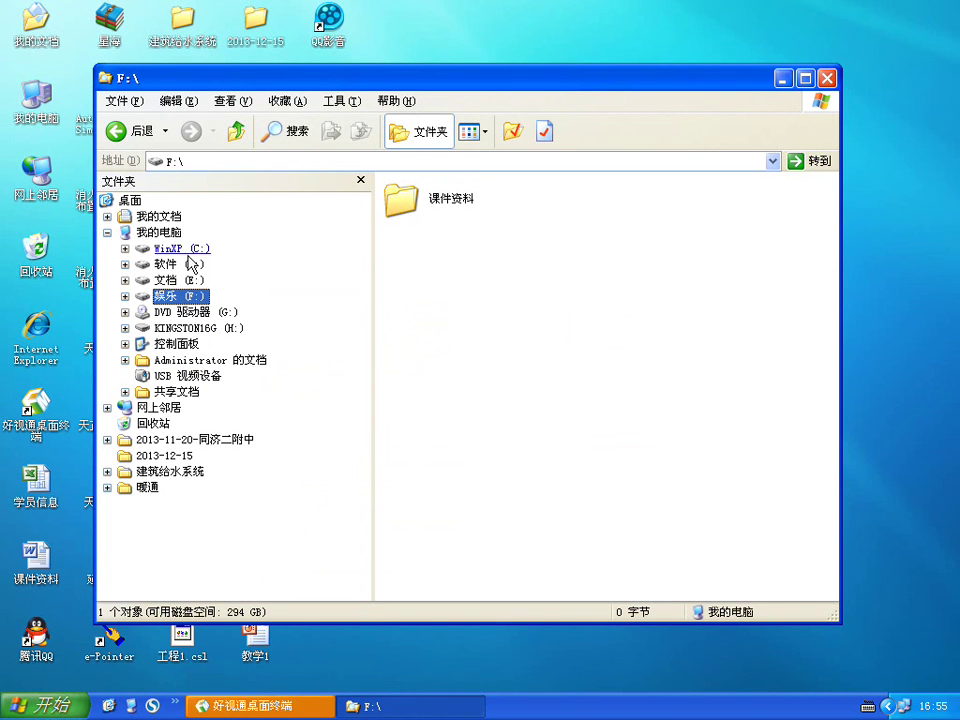
click(200, 312)
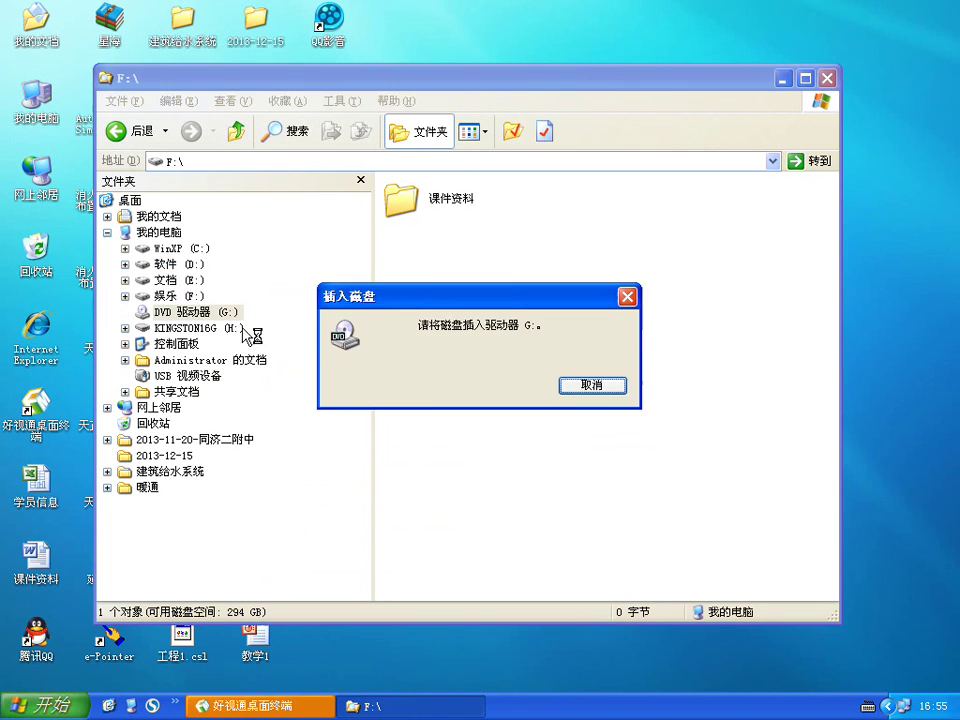
click(592, 385)
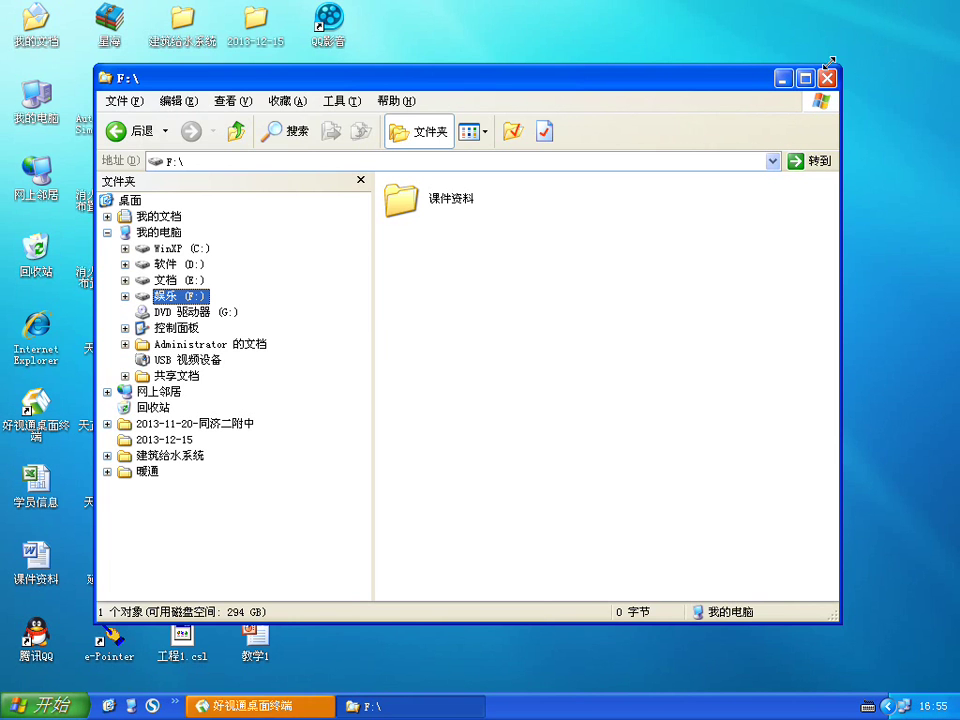
click(826, 78)
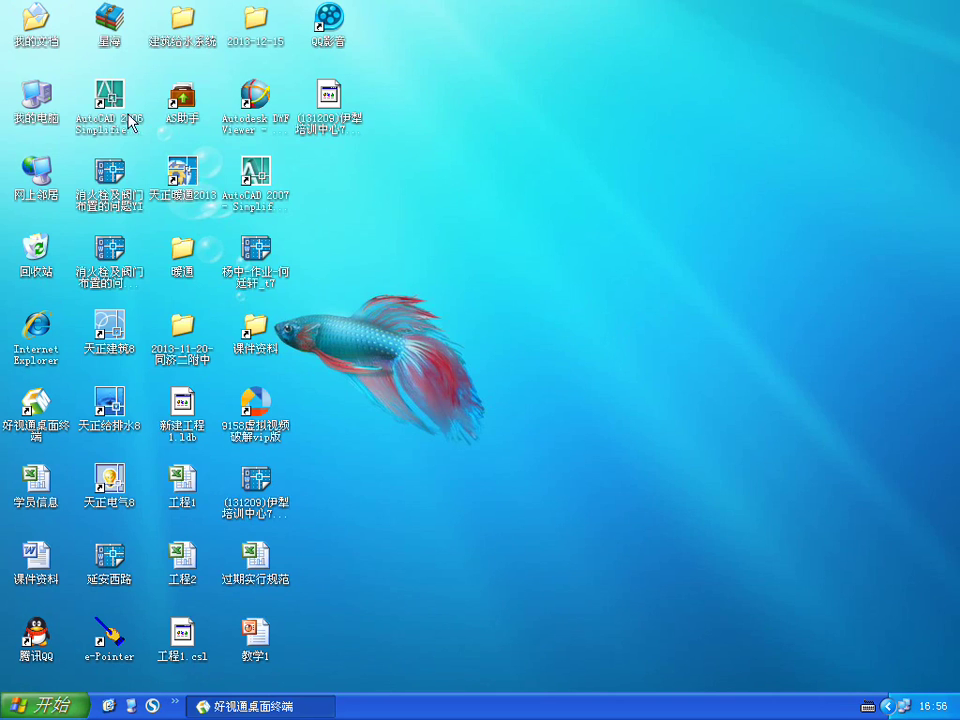
- Open the TOSHIBA (I:) drive from 我的电脑 and move its window down to make room for a second one
double_click(50, 100)
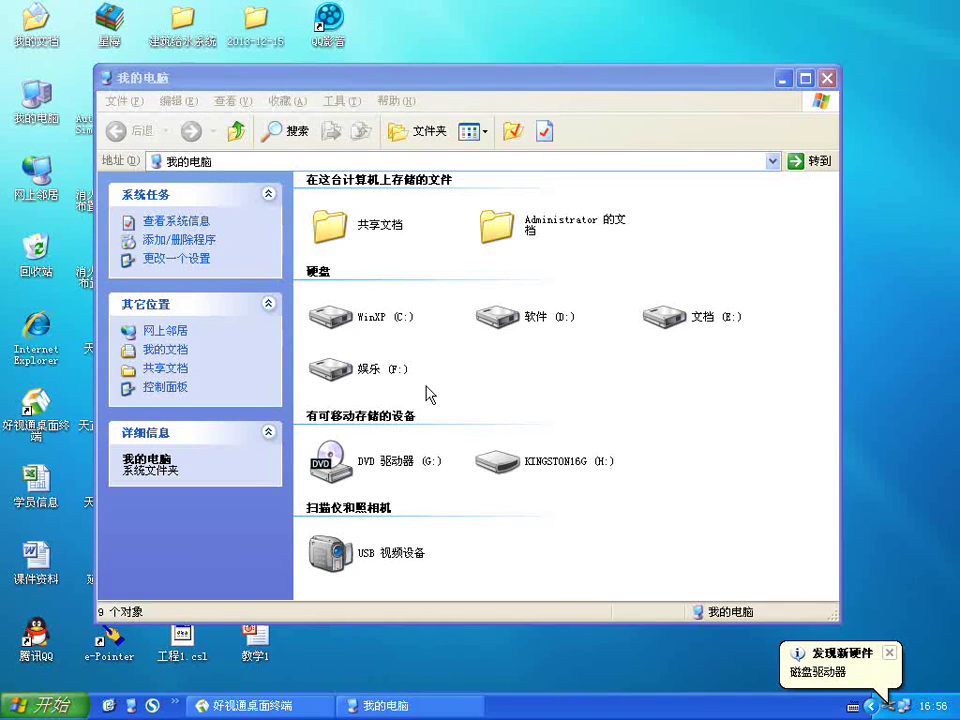
click(495, 460)
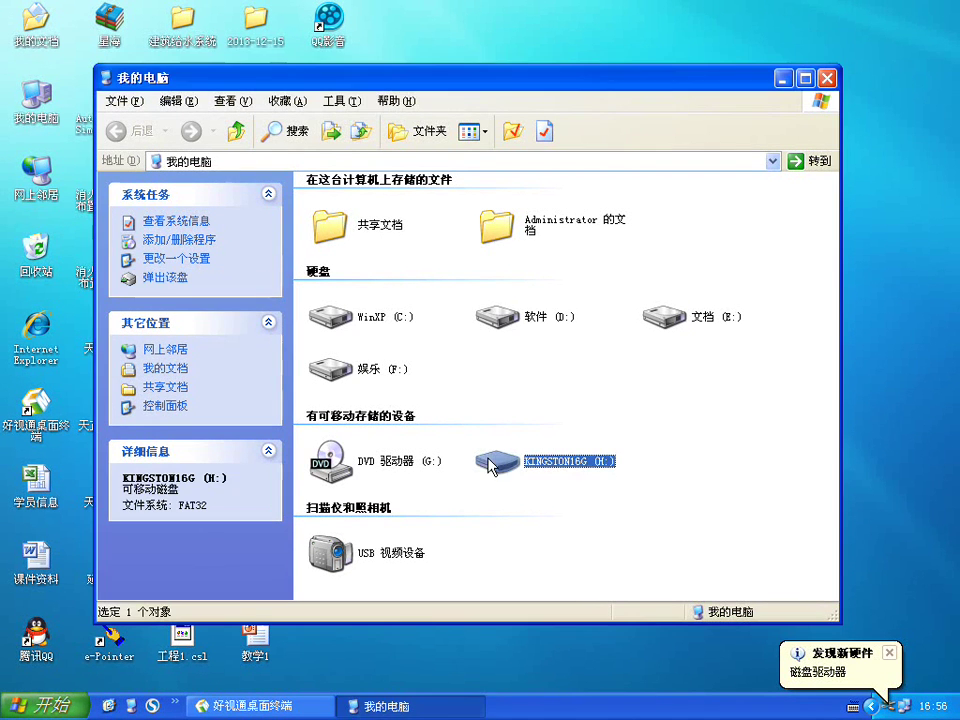
click(889, 652)
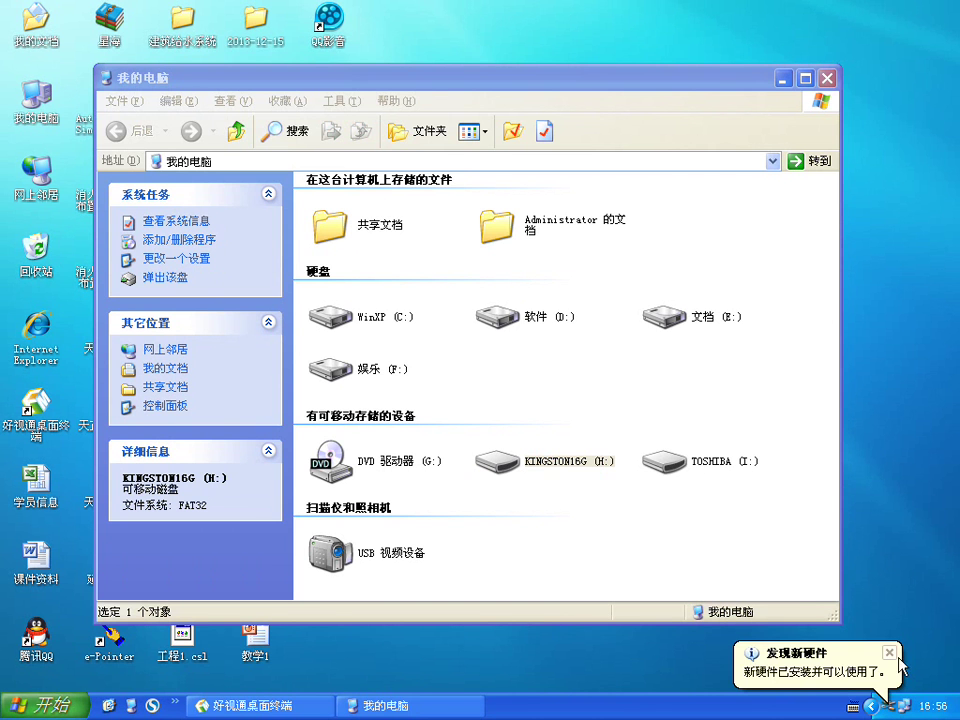
double_click(678, 466)
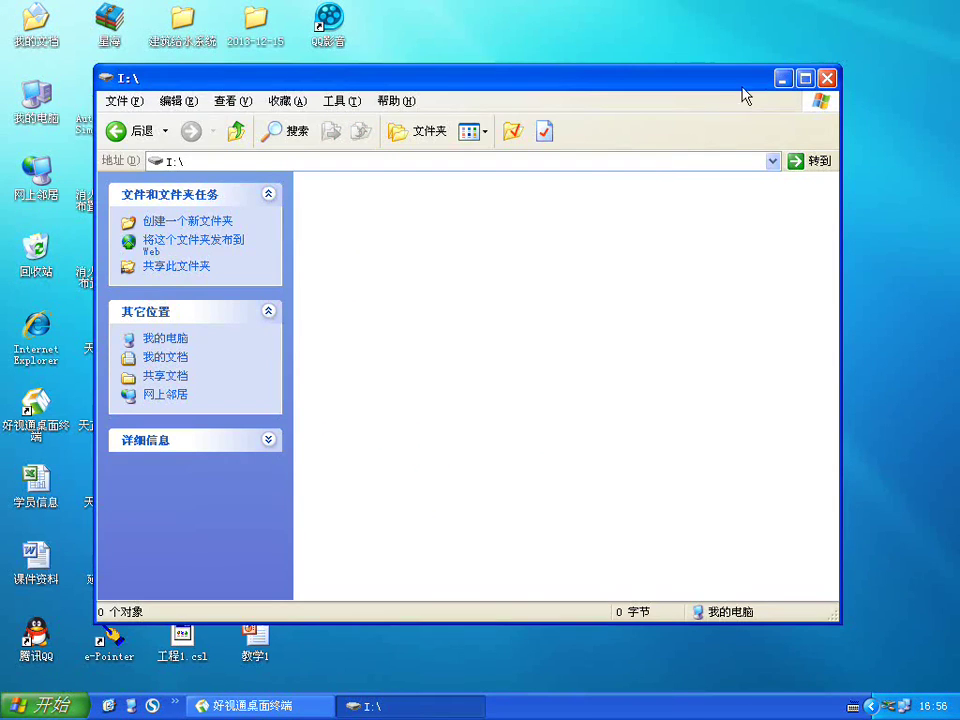
drag(762, 88, 614, 366)
- Open the 讲课 folder of KINGSTON16G (H:) in a second window and move it clear of the I:\ window
double_click(37, 100)
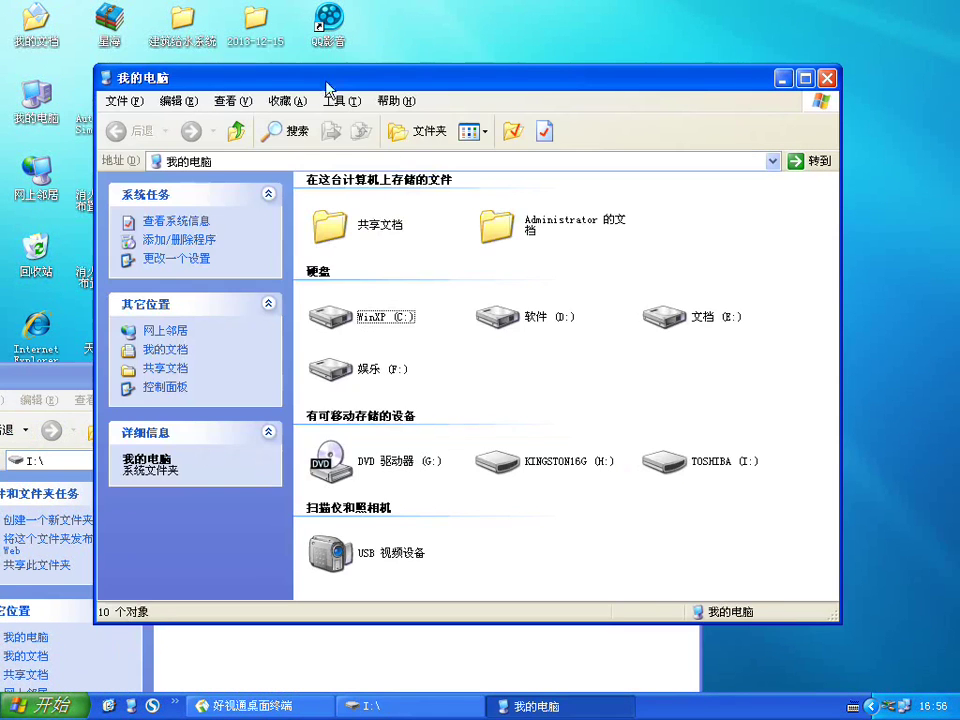
double_click(558, 463)
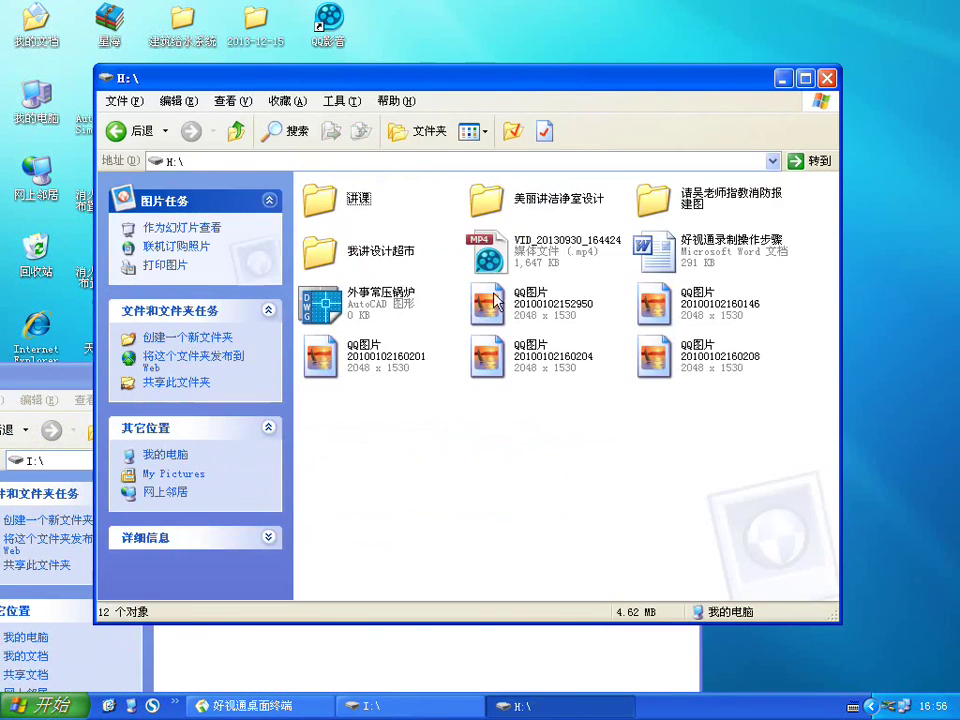
double_click(322, 203)
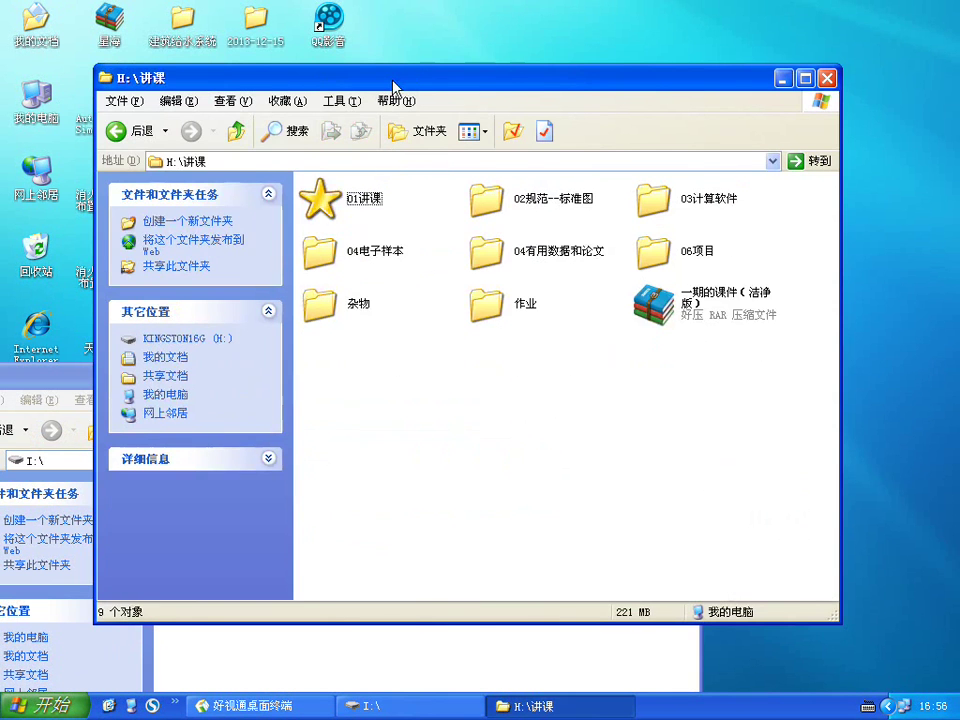
drag(413, 80, 583, 48)
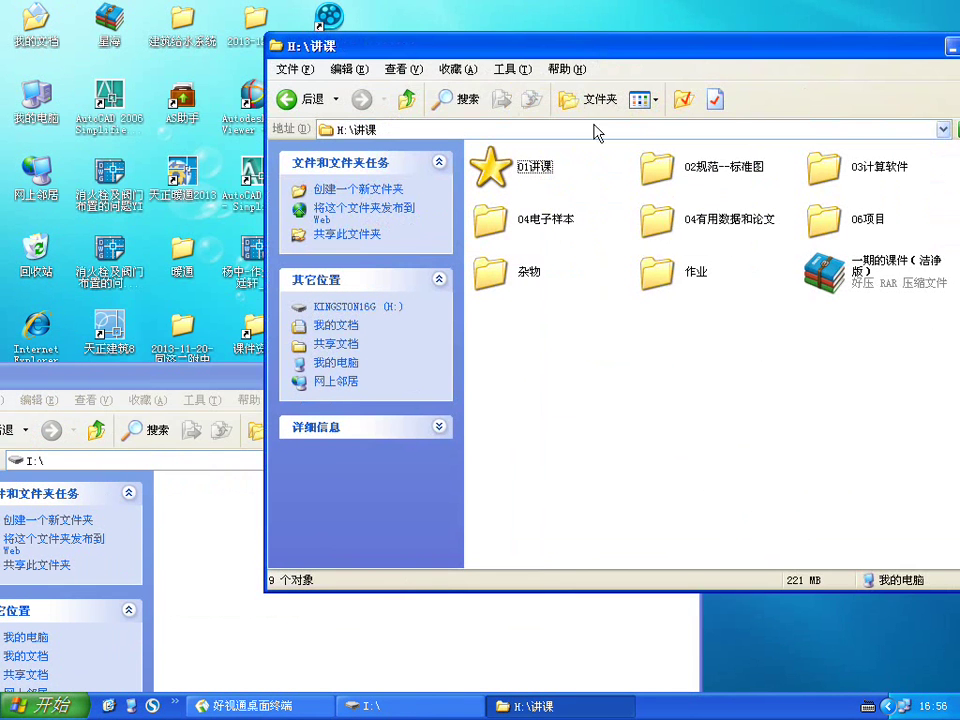
- Copy the 02规范--标准图 folder from H:\讲课 into the root of drive I:
right_click(655, 165)
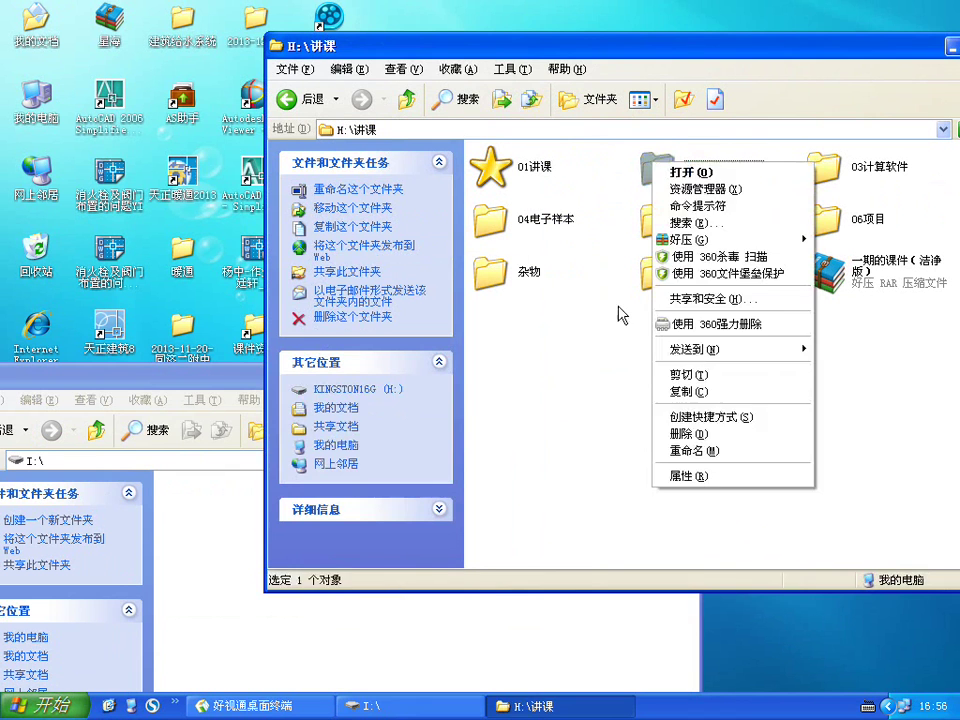
click(685, 392)
click(227, 518)
right_click(228, 515)
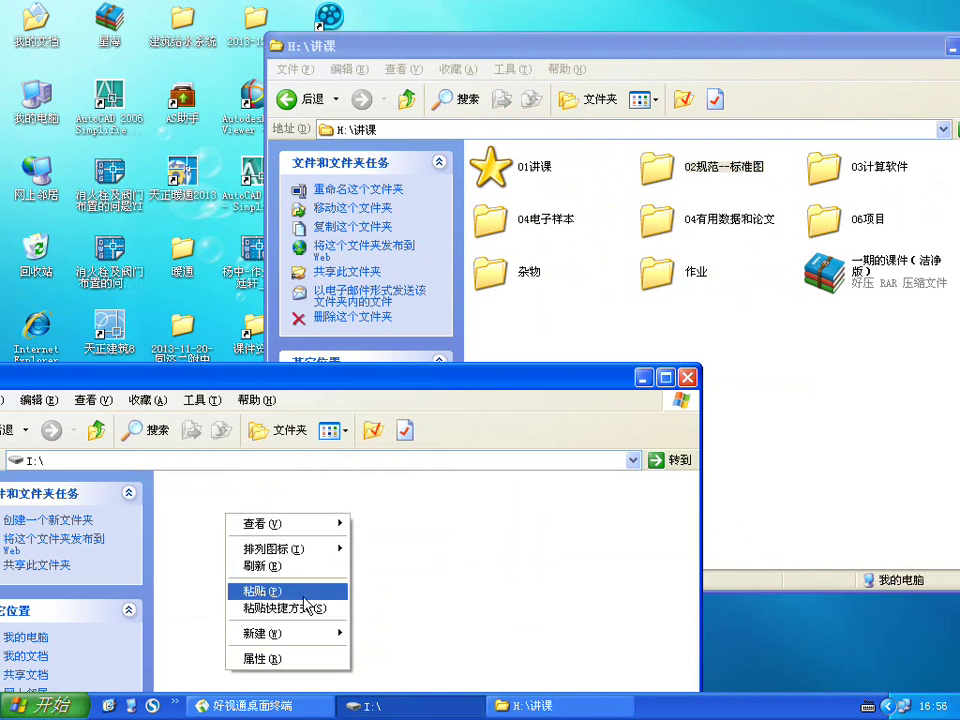
click(296, 591)
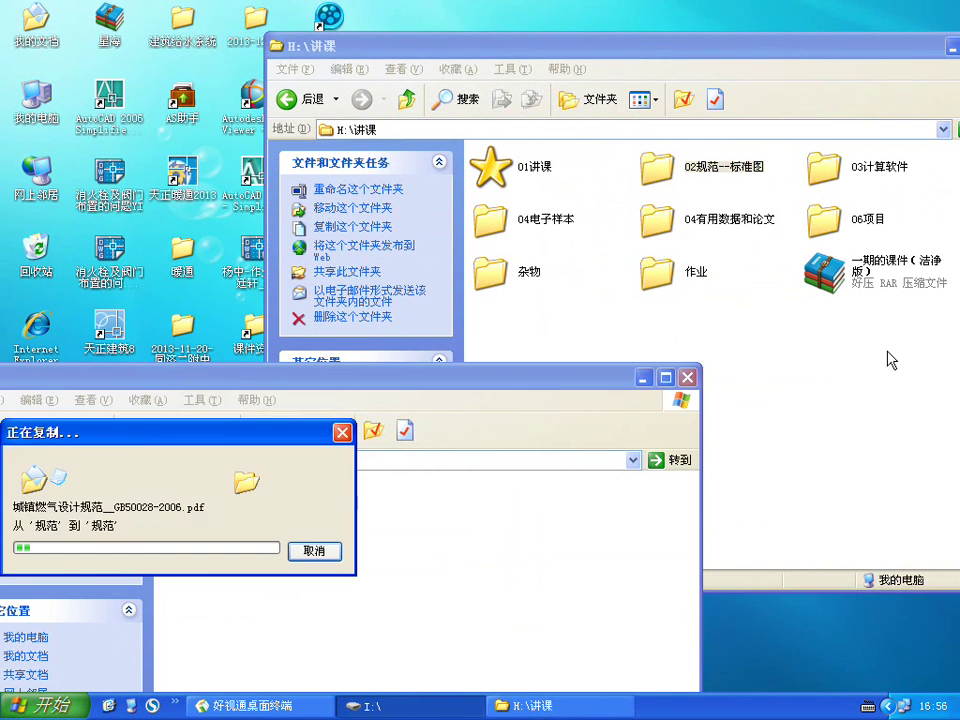